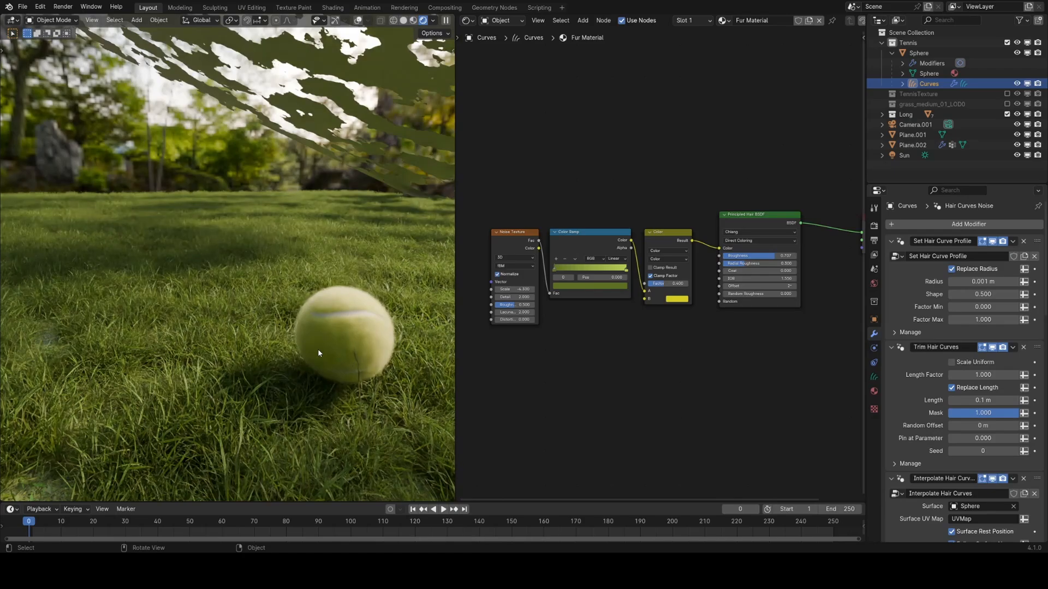
pyautogui.keyDown('shift'); pyautogui.moveTo(319, 353); pyautogui.dragTo(185, 225, button='middle'); pyautogui.keyUp('shift')
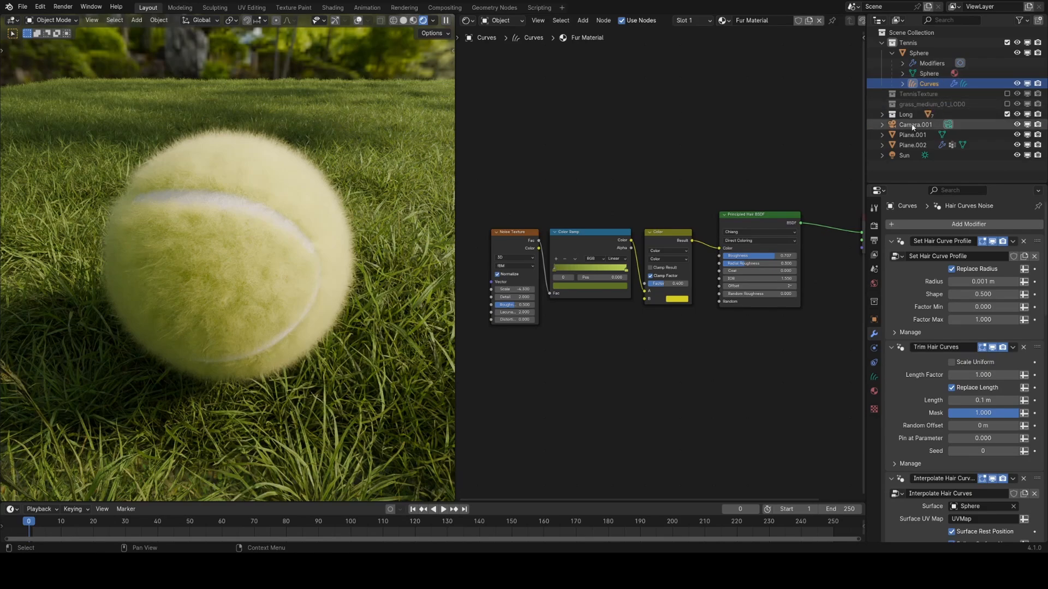
pyautogui.scroll(-2, 967, 321)
pyautogui.scroll(-3, 966, 321)
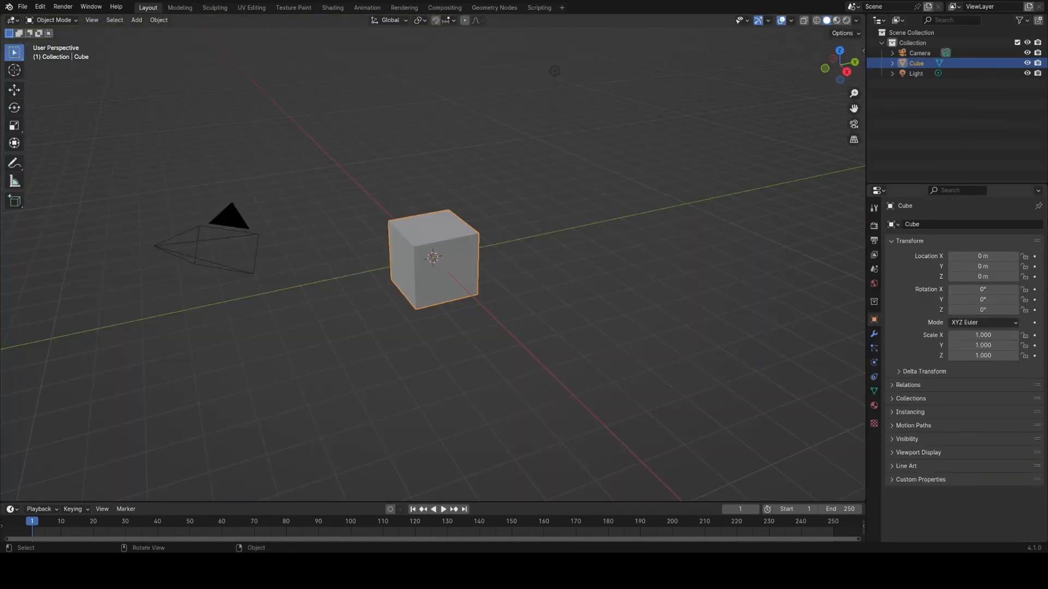
# - Delete all default objects from the new scene
pyautogui.click(555, 71)
pyautogui.press('a')
pyautogui.press('x')
pyautogui.click(541, 243)
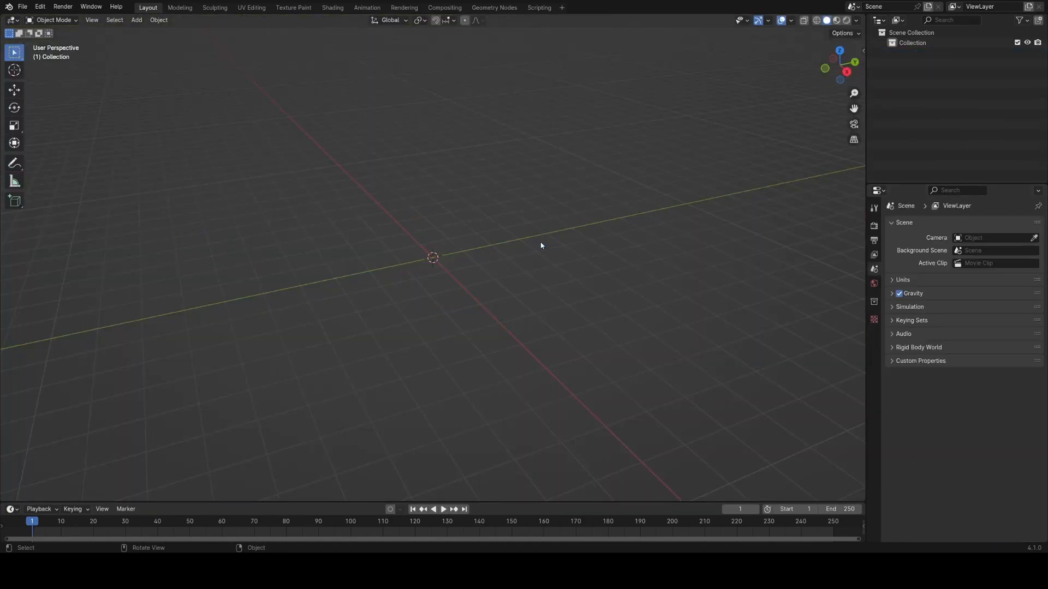
# - Add a UV sphere at the scene origin and shade it smooth
pyautogui.hotkey('shift', 'a')
pyautogui.moveTo(546, 255)
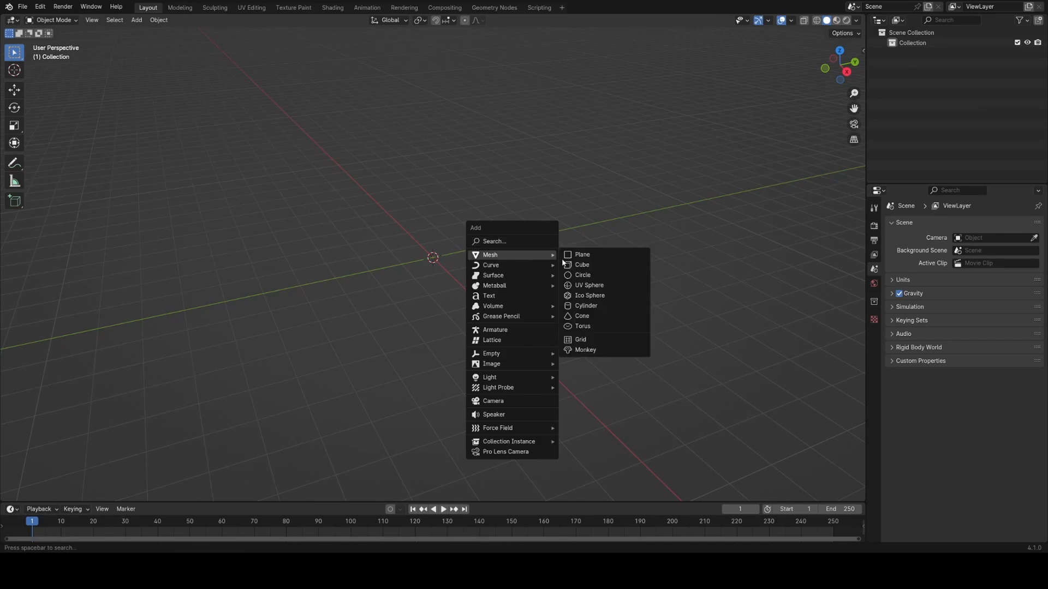
pyautogui.click(594, 285)
pyautogui.moveTo(462, 257); pyautogui.dragTo(453, 249, button='middle')
pyautogui.scroll(4, 453, 248)
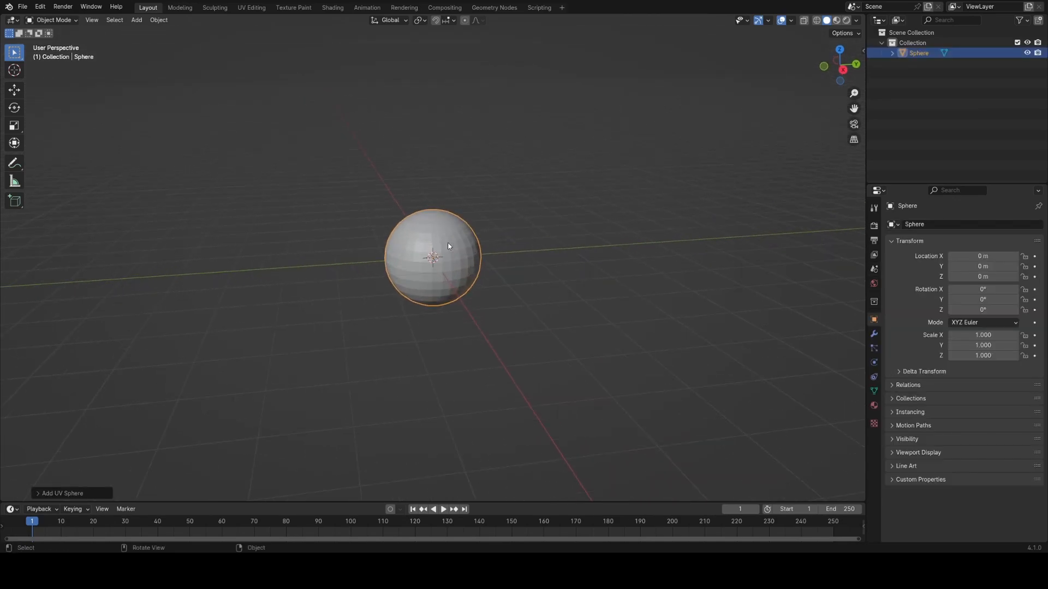
pyautogui.rightClick(447, 241)
pyautogui.click(447, 241)
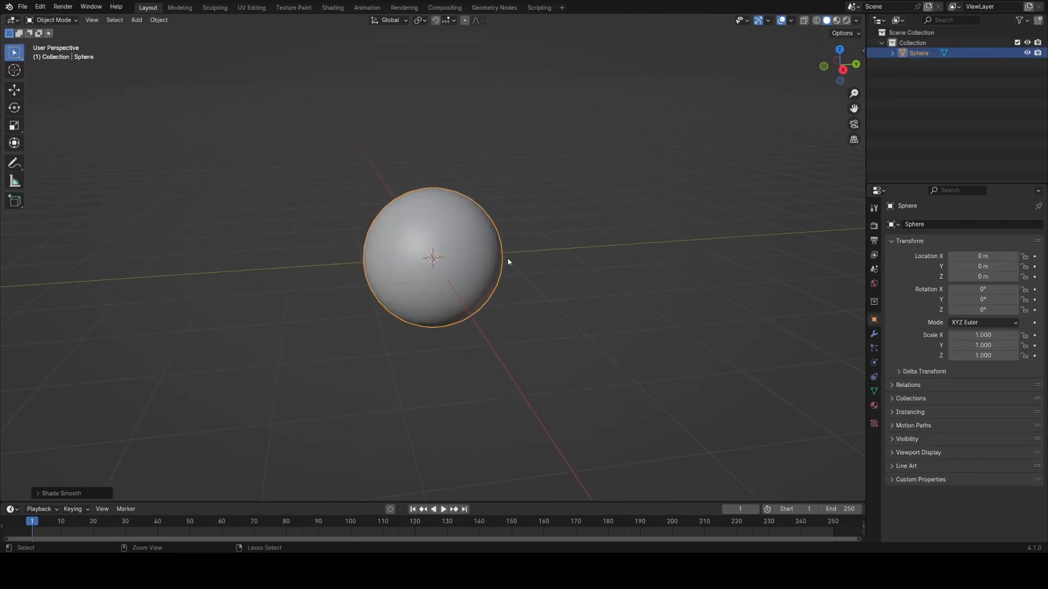
# - Add a level 2 subdivision surface to the sphere
pyautogui.hotkey('ctrl', '2')
pyautogui.scroll(4, 601, 270)
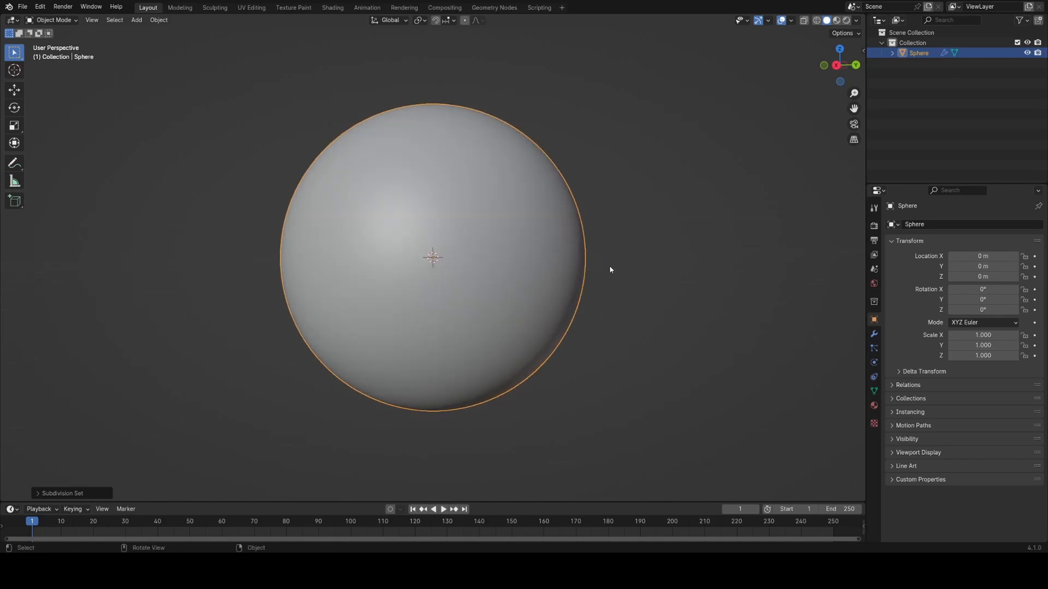
pyautogui.click(715, 241)
# - Add a Fur curve object to the sphere's surface
pyautogui.click(535, 215)
pyautogui.scroll(-3, 559, 220)
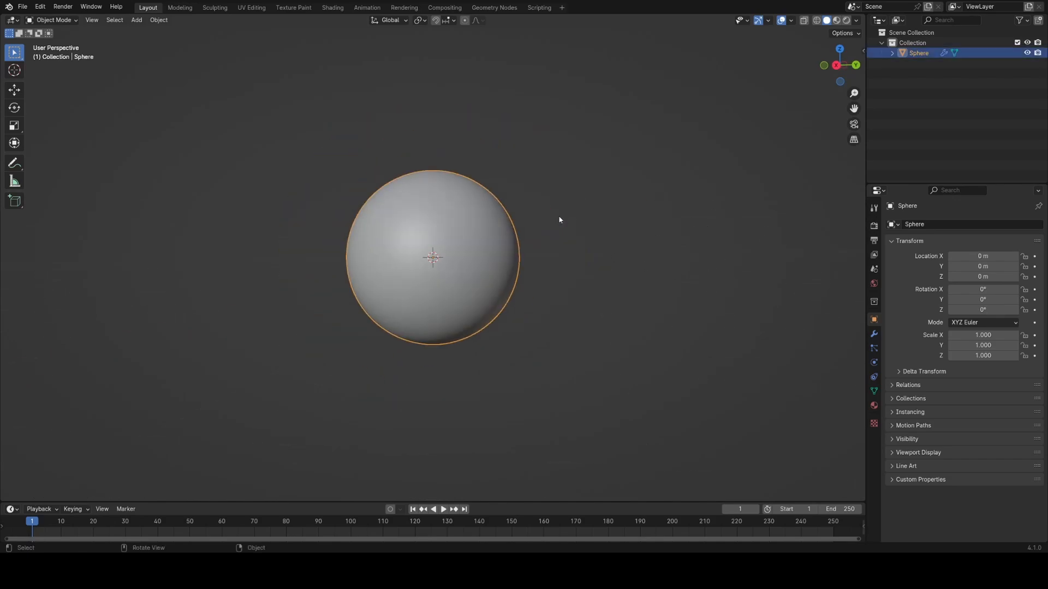
pyautogui.hotkey('shift', 'a')
pyautogui.moveTo(560, 219)
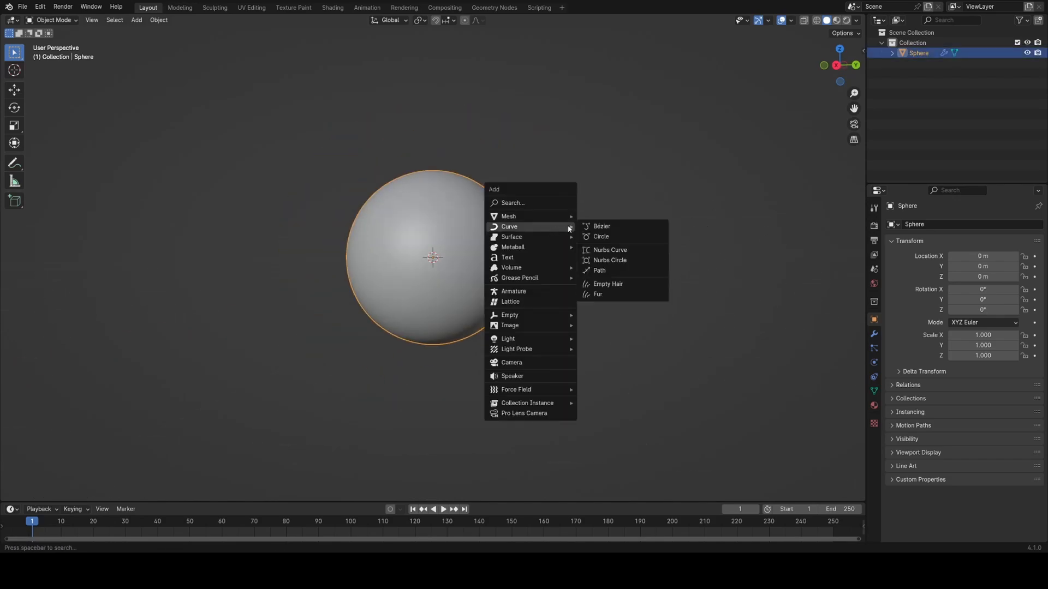
pyautogui.click(611, 294)
# - Examine the fur's coverage and length around the sphere from several angles
pyautogui.moveTo(573, 288); pyautogui.dragTo(620, 260, button='middle')
pyautogui.click(611, 236)
pyautogui.scroll(4, 620, 260)
pyautogui.moveTo(530, 293); pyautogui.dragTo(518, 250, button='middle')
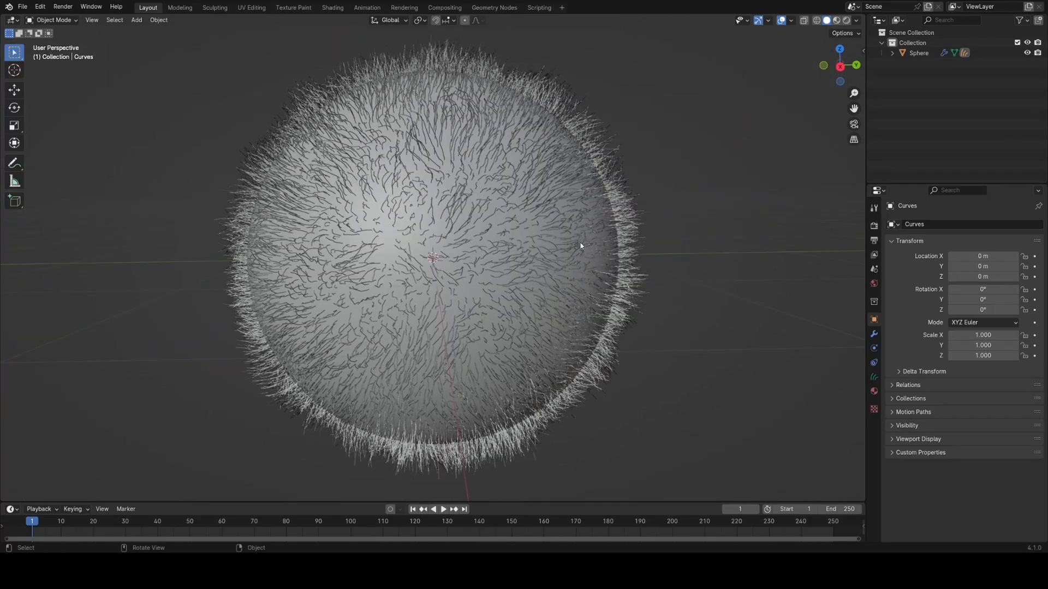
pyautogui.moveTo(552, 206); pyautogui.dragTo(575, 269, button='middle')
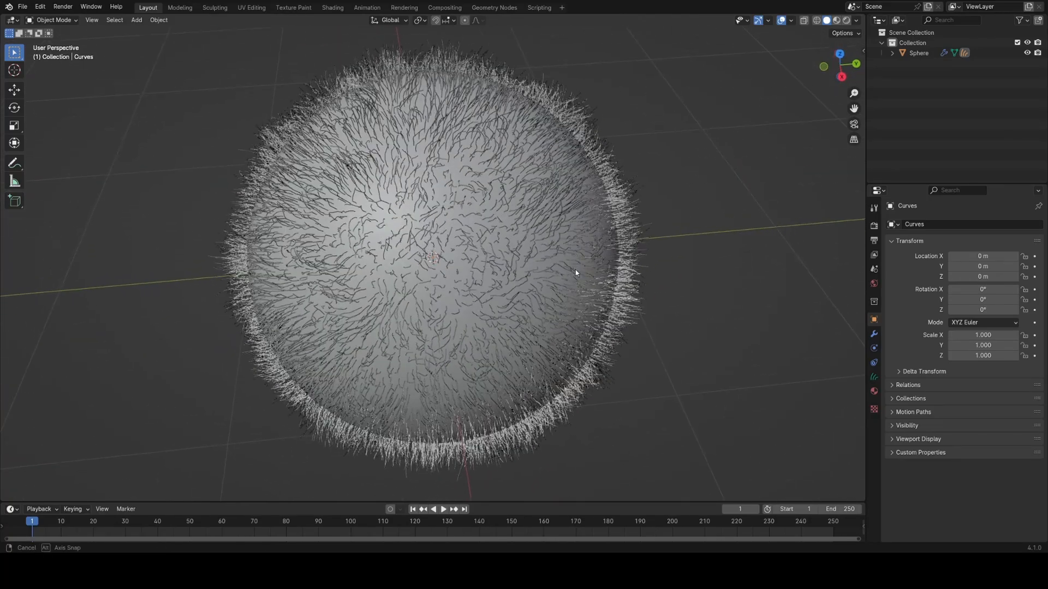
pyautogui.click(627, 213)
pyautogui.moveTo(682, 246); pyautogui.dragTo(680, 200, button='middle')
pyautogui.scroll(-3, 680, 201)
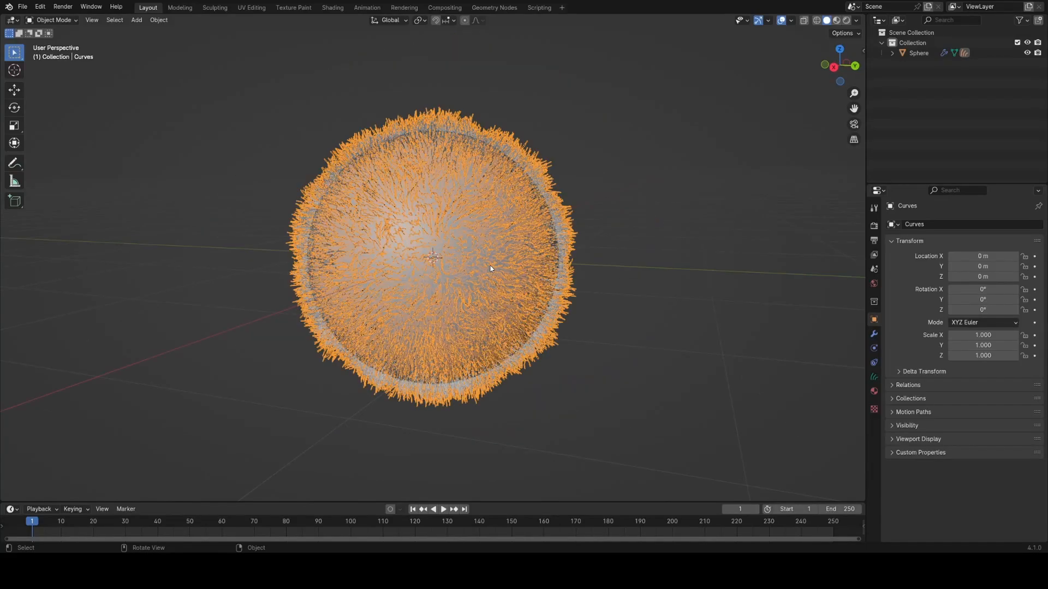
pyautogui.click(597, 280)
pyautogui.moveTo(597, 281); pyautogui.dragTo(543, 275, button='middle')
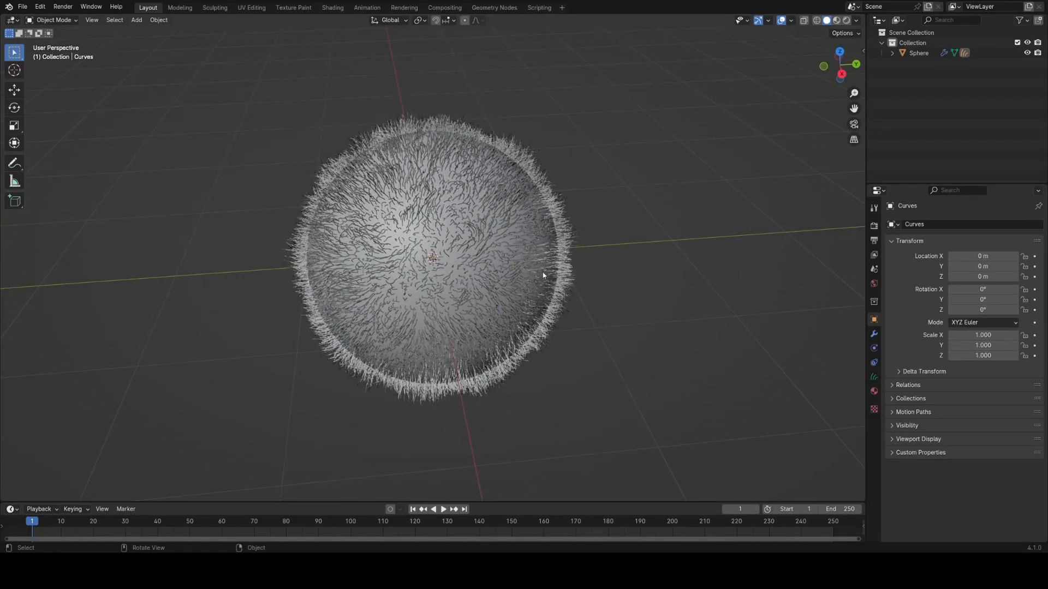
pyautogui.moveTo(603, 289); pyautogui.dragTo(578, 272, button='middle')
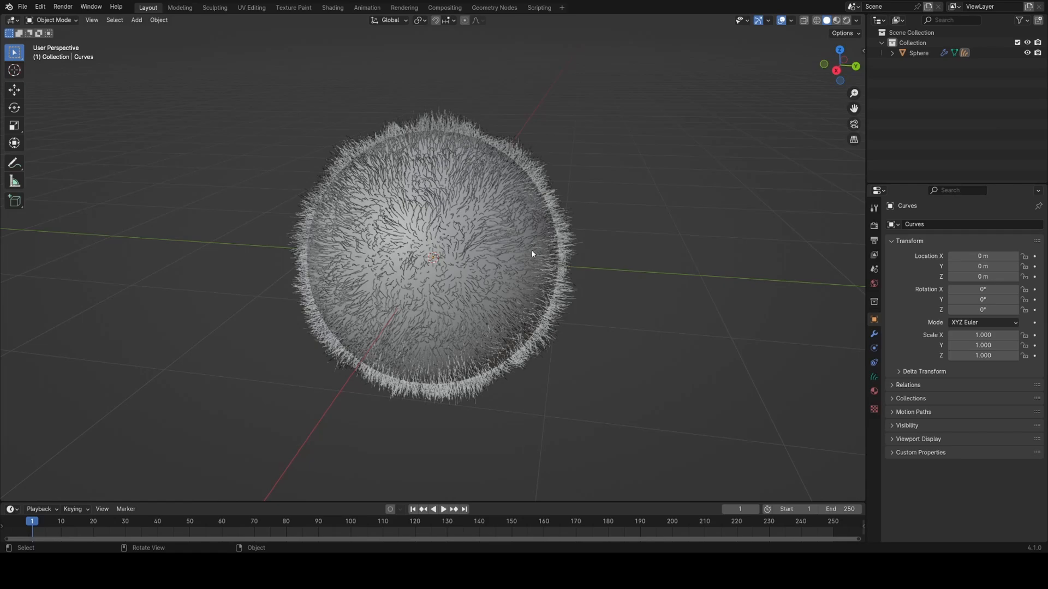
pyautogui.moveTo(532, 253); pyautogui.dragTo(545, 249, button='middle')
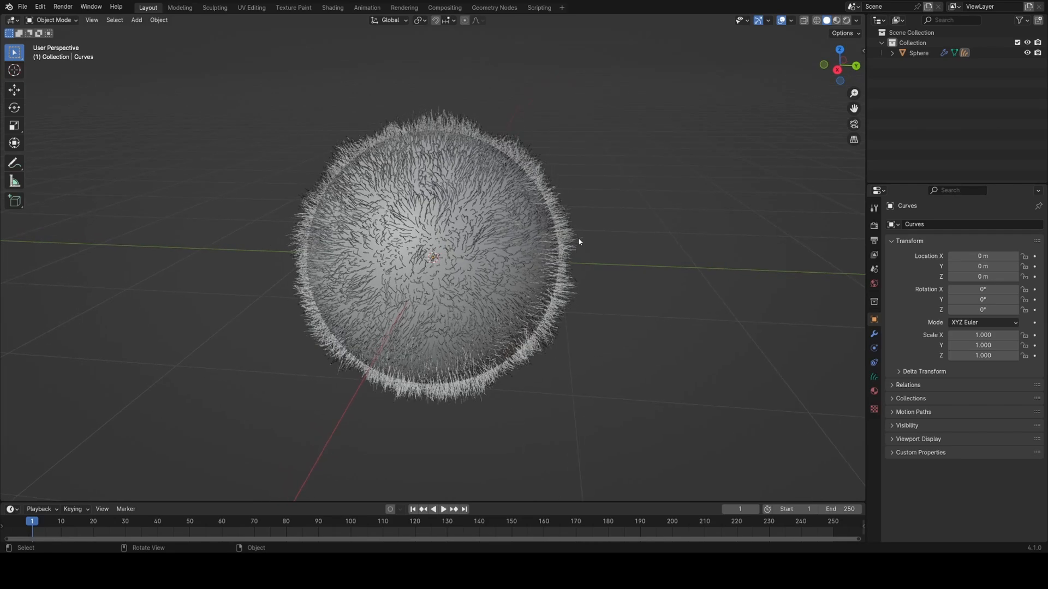
# - Switch the viewport to rendered shading and set the render engine to Cycles with GPU Compute as the device
pyautogui.click(846, 20)
pyautogui.click(874, 225)
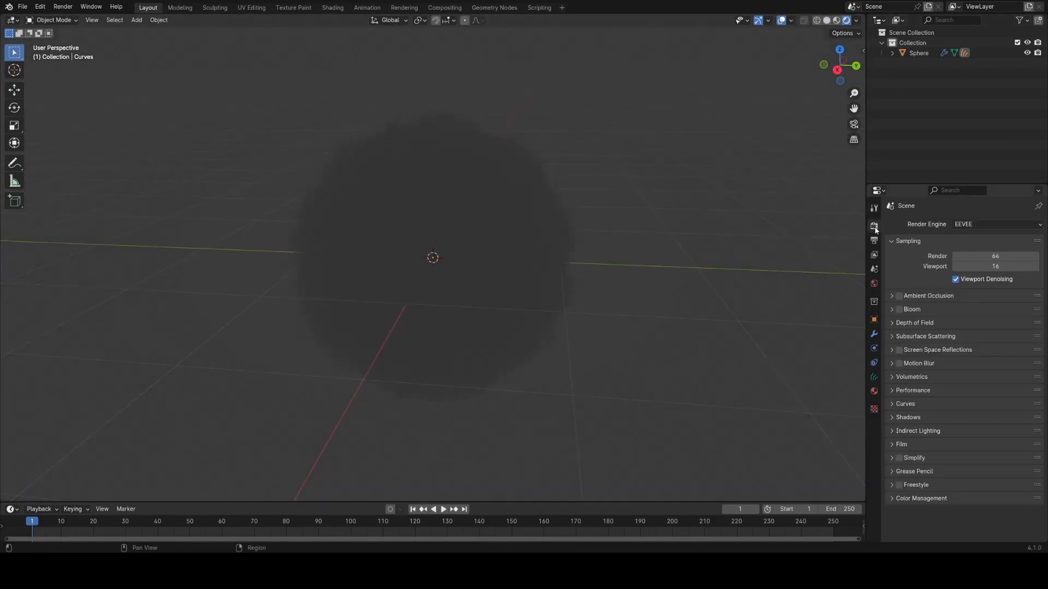
pyautogui.click(959, 226)
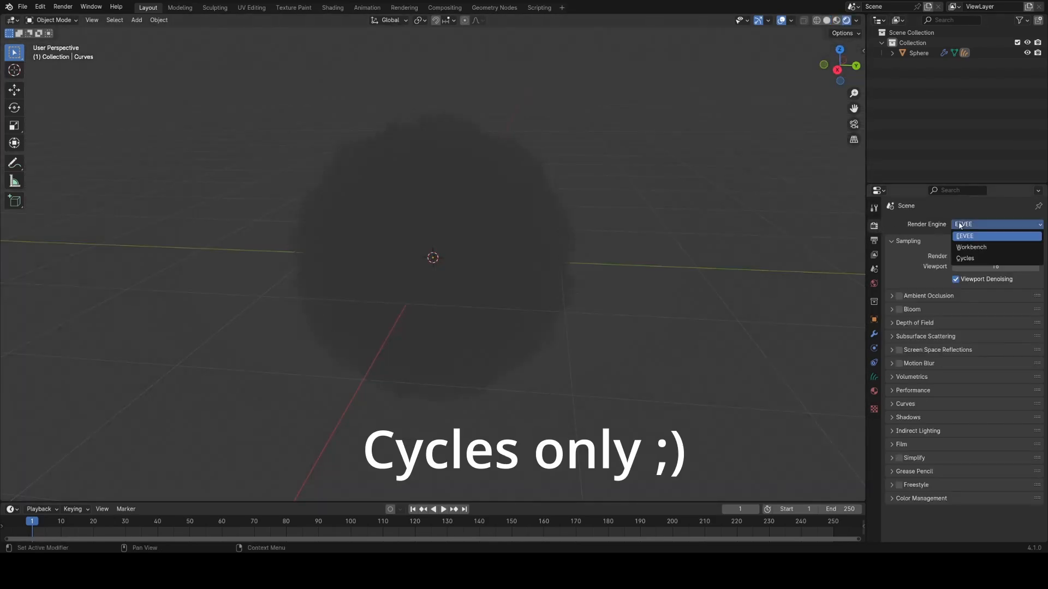
pyautogui.click(964, 258)
pyautogui.click(972, 250)
pyautogui.click(974, 273)
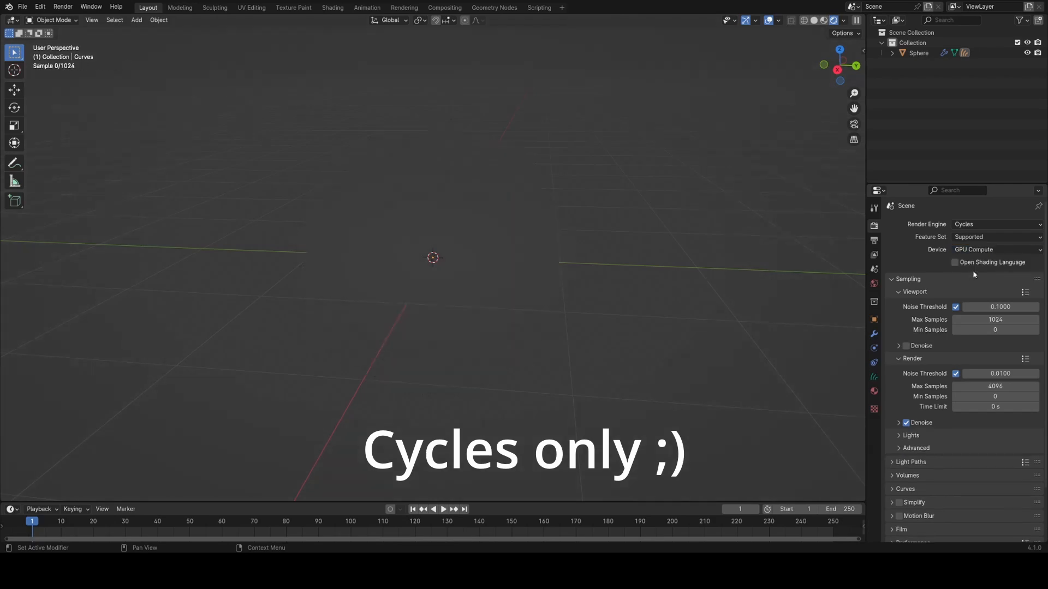
pyautogui.moveTo(710, 266); pyautogui.dragTo(566, 262, button='middle')
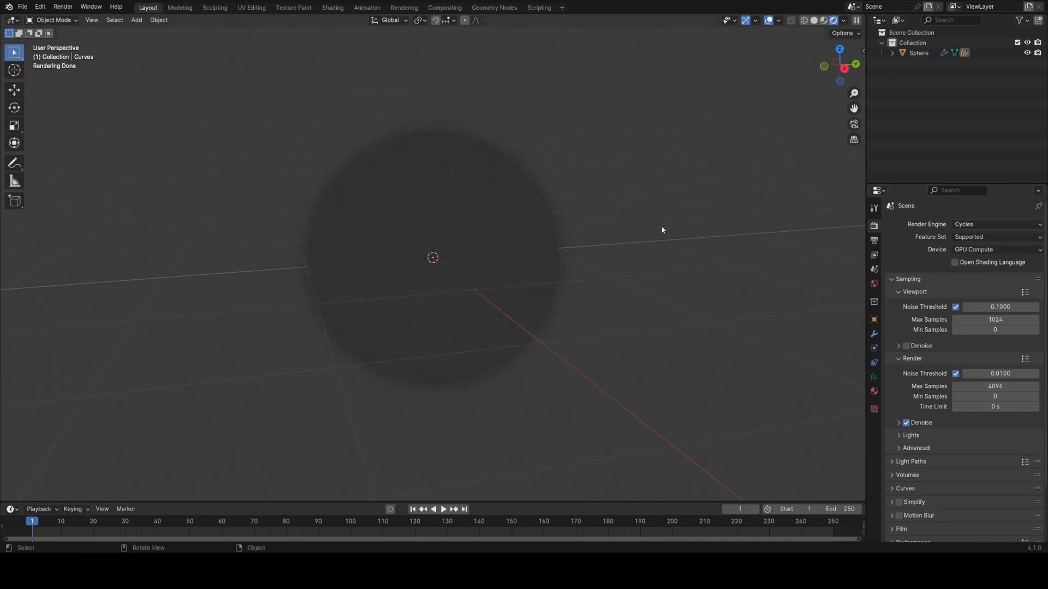
# - Assign an Environment Texture to the world background color
pyautogui.click(874, 284)
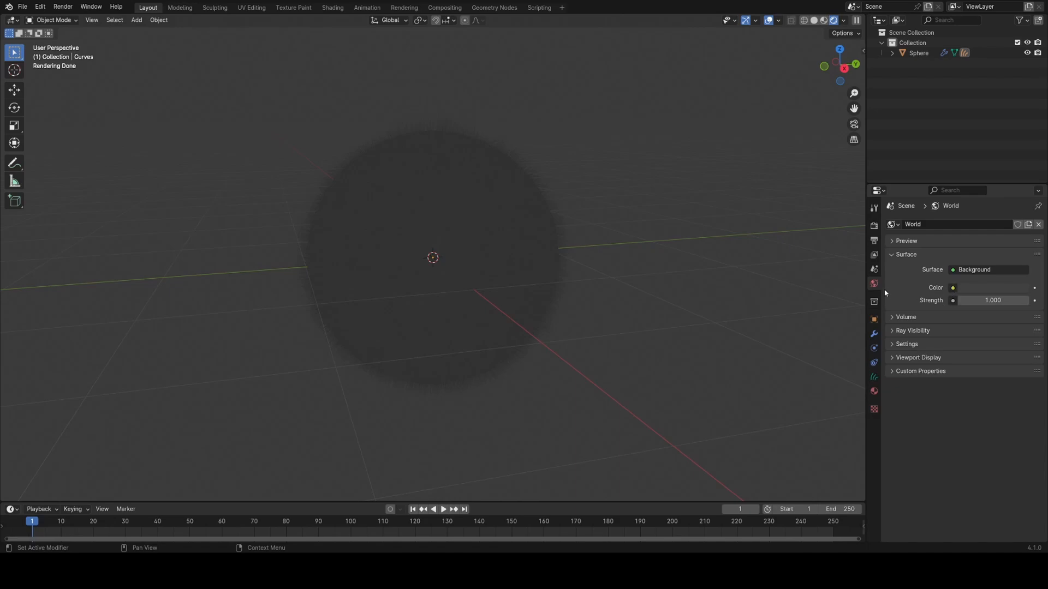
pyautogui.click(953, 288)
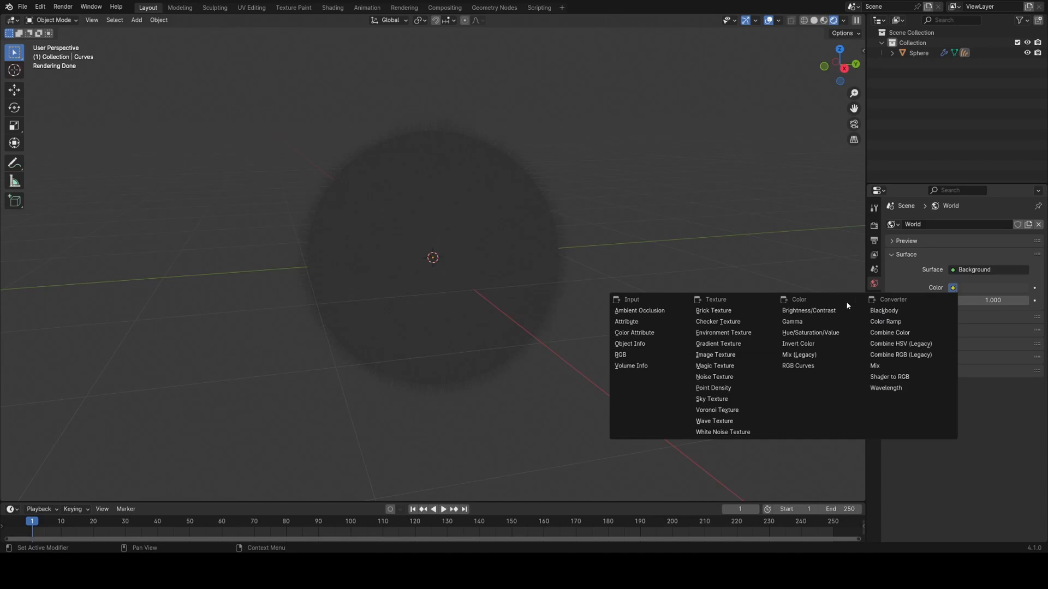
pyautogui.click(748, 333)
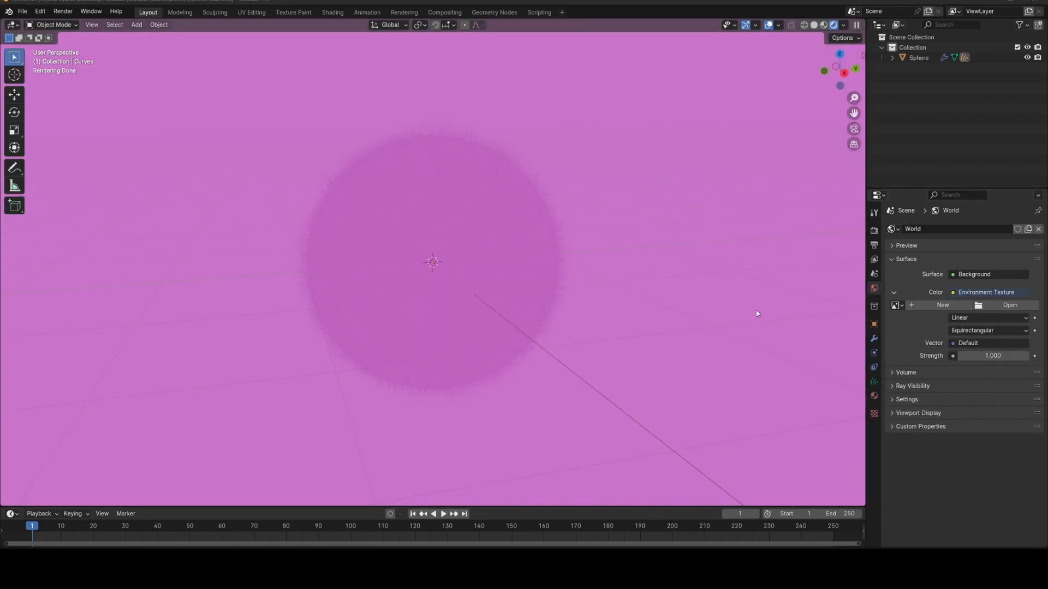
# - Load forest.exr from Blender 4.1's datafiles\studiolights\world folder as the world's environment image
pyautogui.click(977, 304)
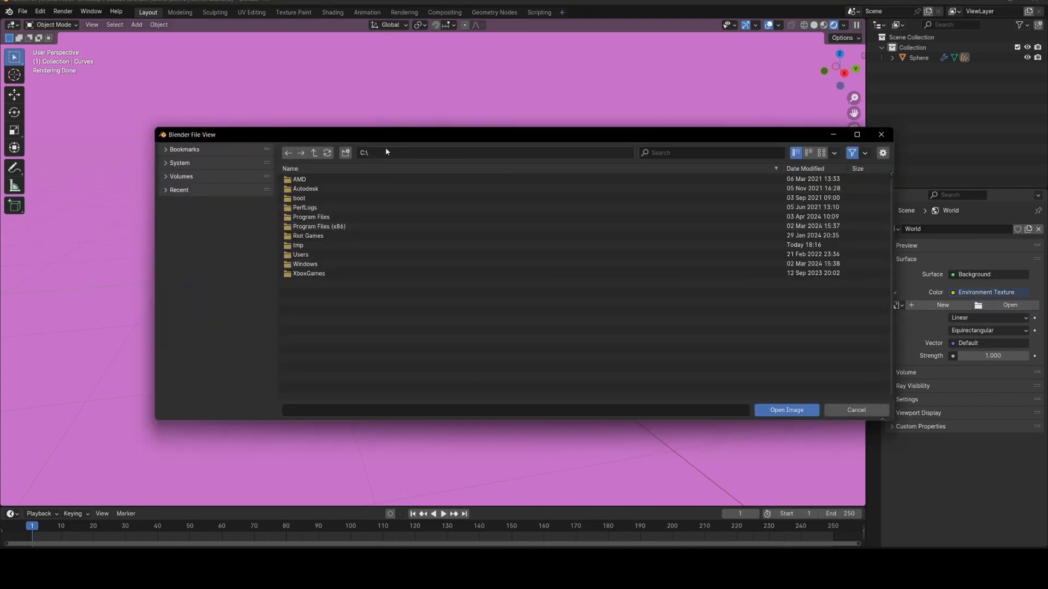
pyautogui.doubleClick(329, 217)
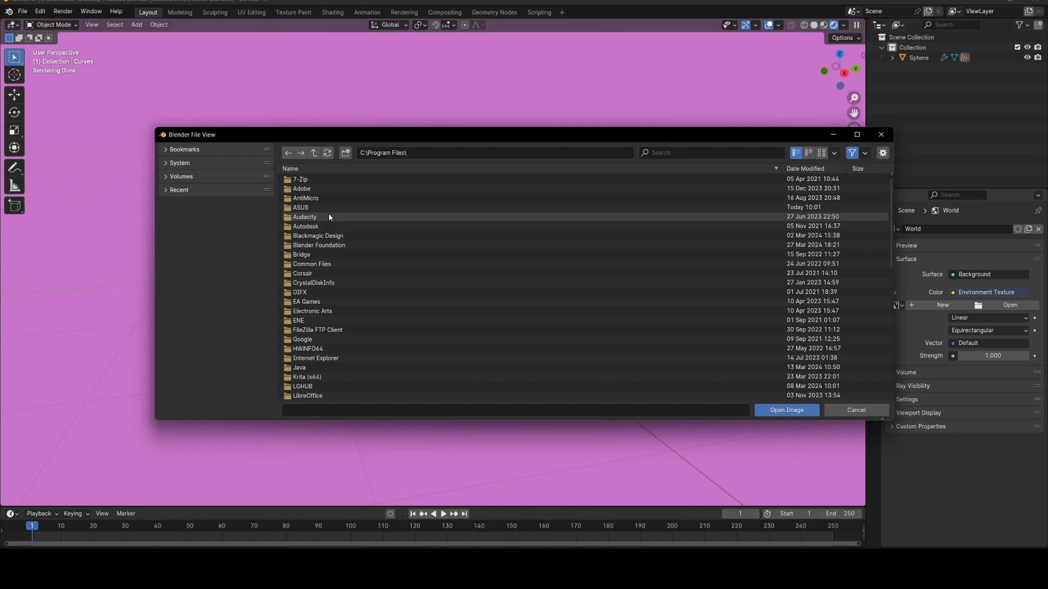
pyautogui.doubleClick(339, 246)
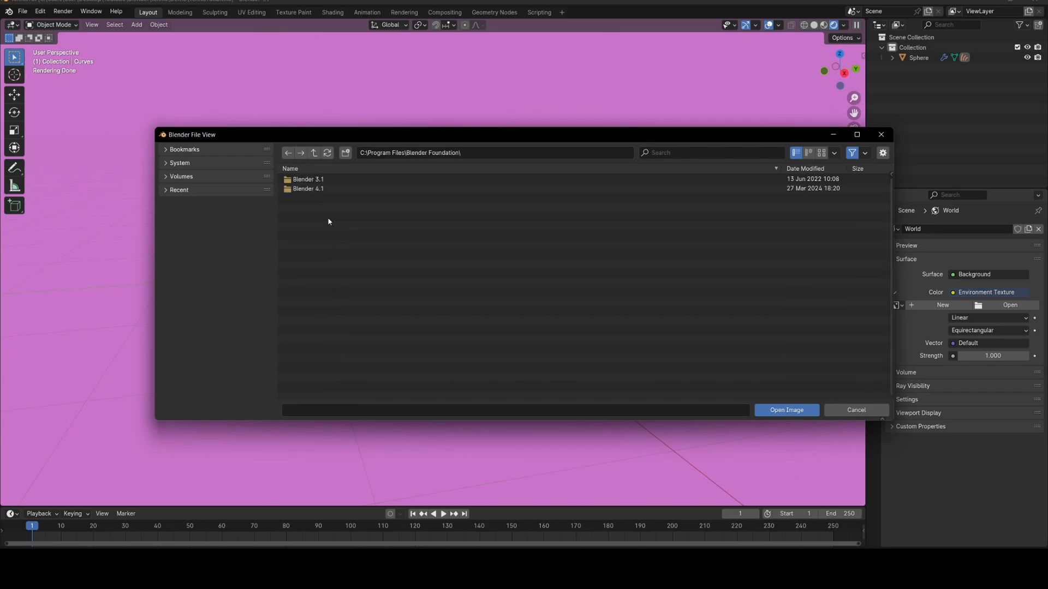
pyautogui.doubleClick(318, 190)
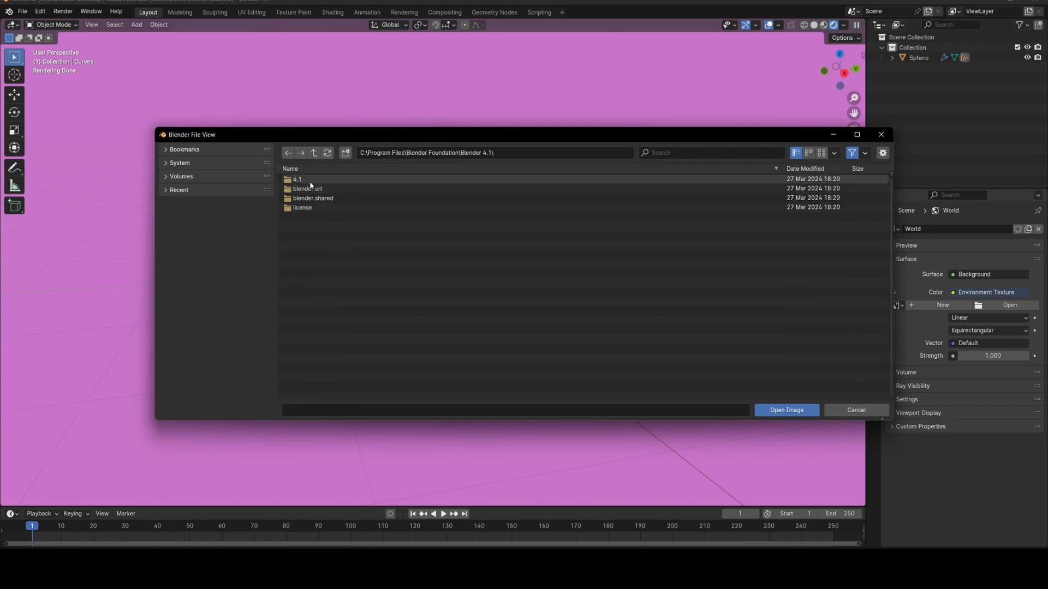
pyautogui.doubleClick(309, 180)
pyautogui.doubleClick(304, 181)
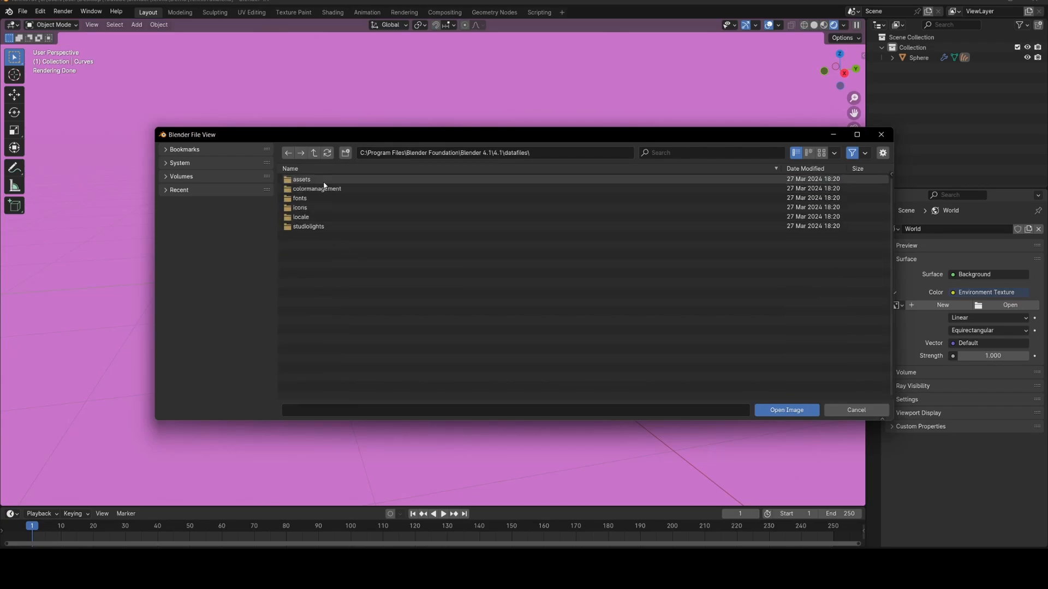
pyautogui.doubleClick(317, 224)
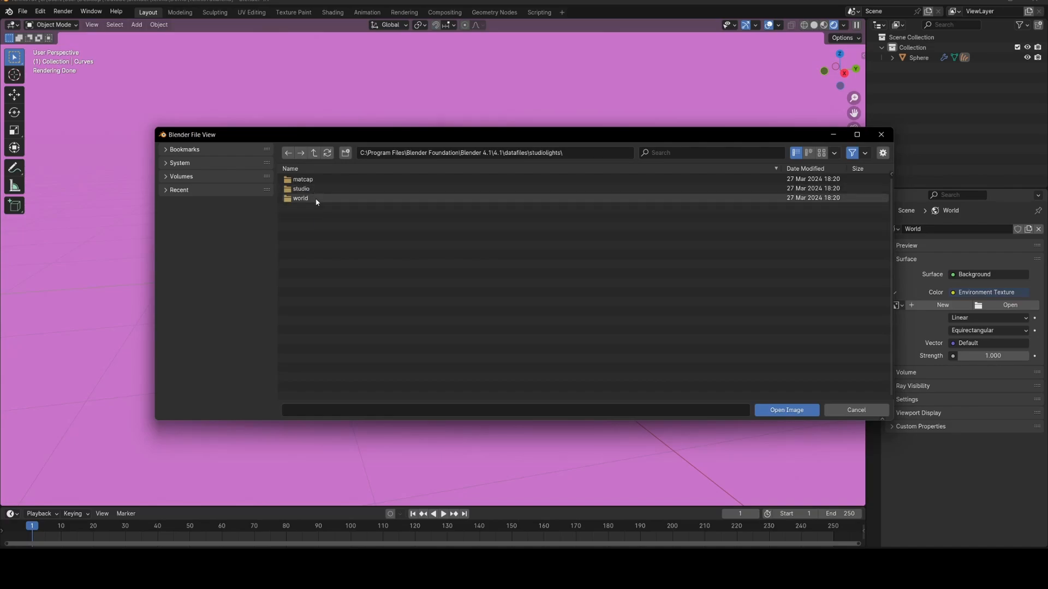
pyautogui.doubleClick(300, 199)
pyautogui.doubleClick(311, 198)
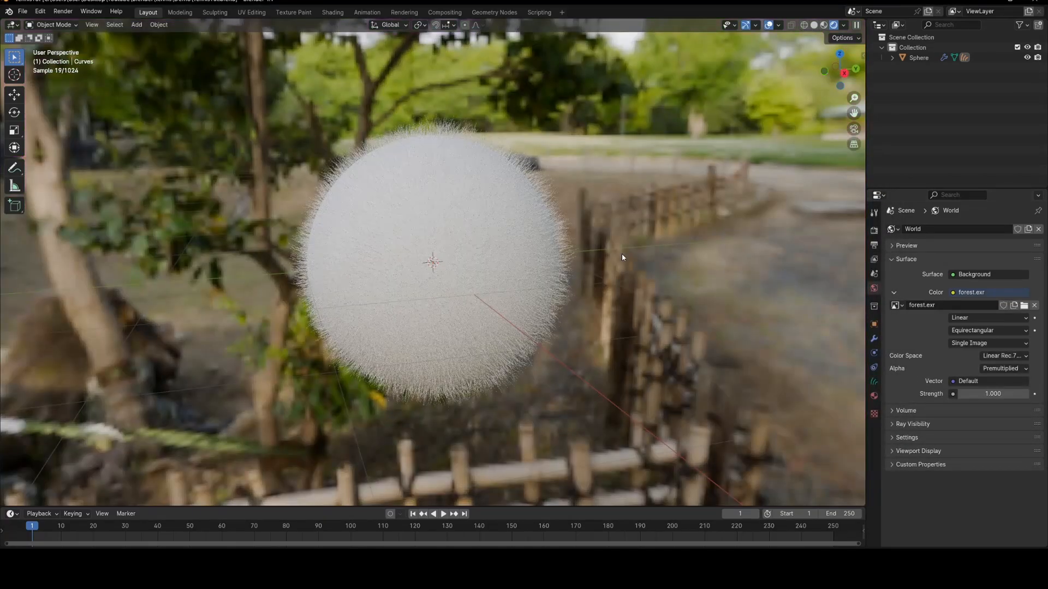
pyautogui.scroll(-5, 621, 253)
pyautogui.moveTo(493, 262); pyautogui.dragTo(475, 273, button='middle')
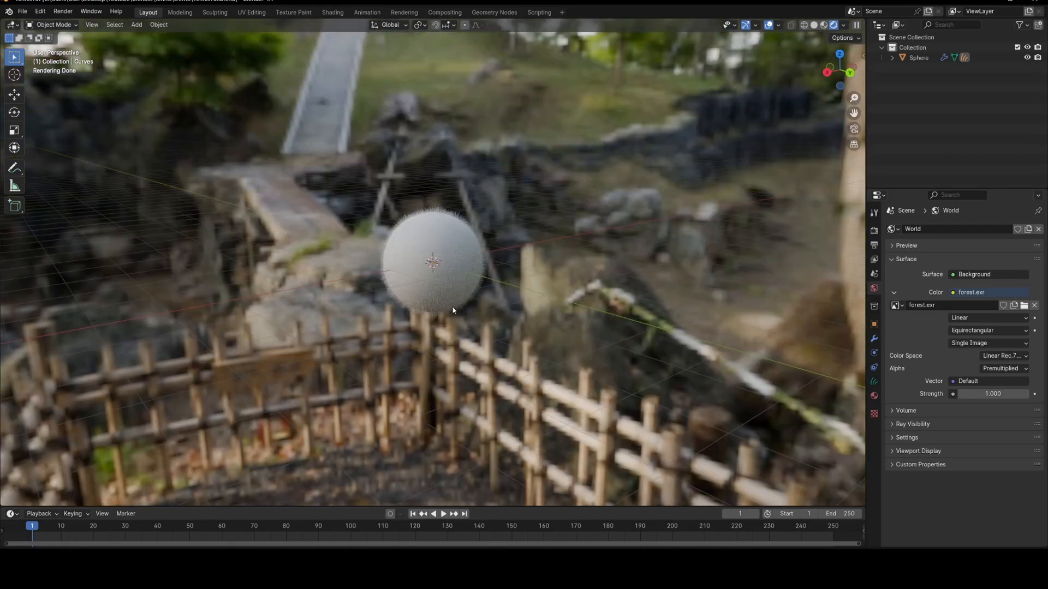
pyautogui.moveTo(453, 309); pyautogui.dragTo(447, 337, button='middle')
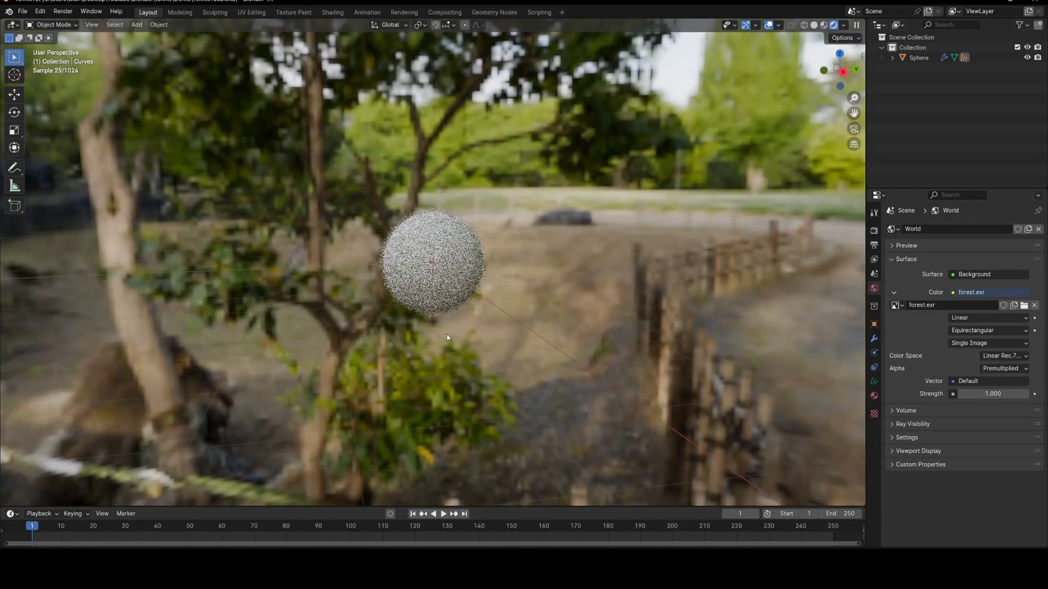
pyautogui.moveTo(503, 319); pyautogui.dragTo(505, 309, button='middle')
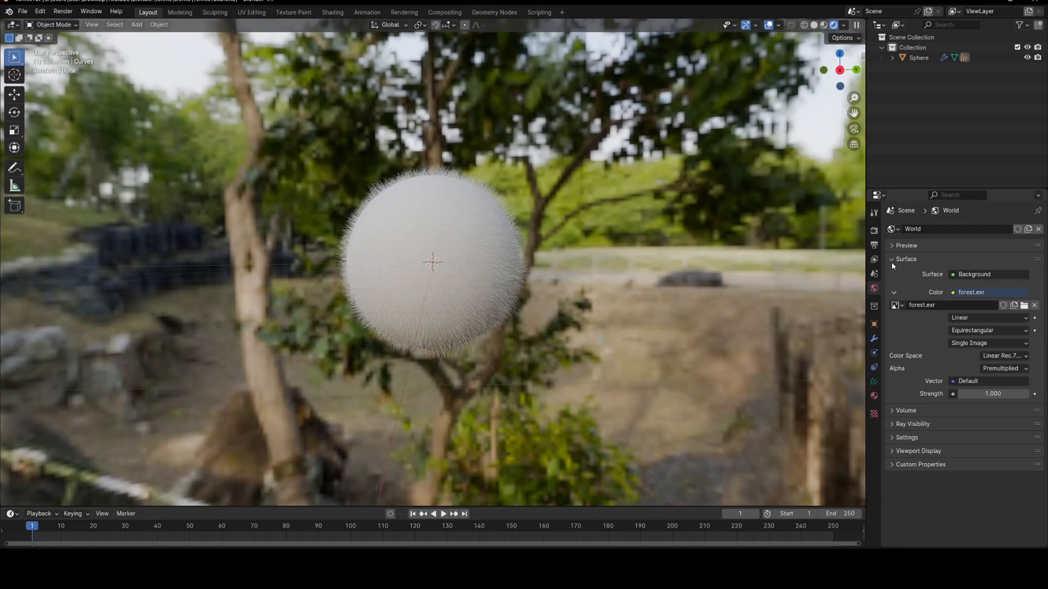
# - Enable the Transparent film option in the render settings to hide the environment background
pyautogui.click(873, 230)
pyautogui.scroll(-3, 937, 401)
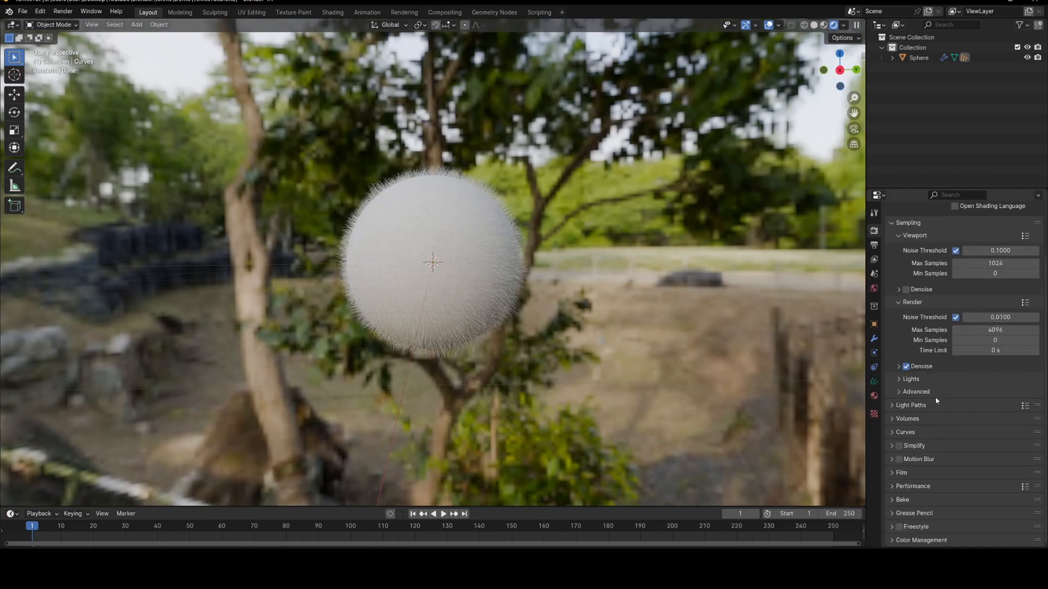
pyautogui.click(901, 473)
pyautogui.scroll(-4, 947, 485)
pyautogui.click(914, 446)
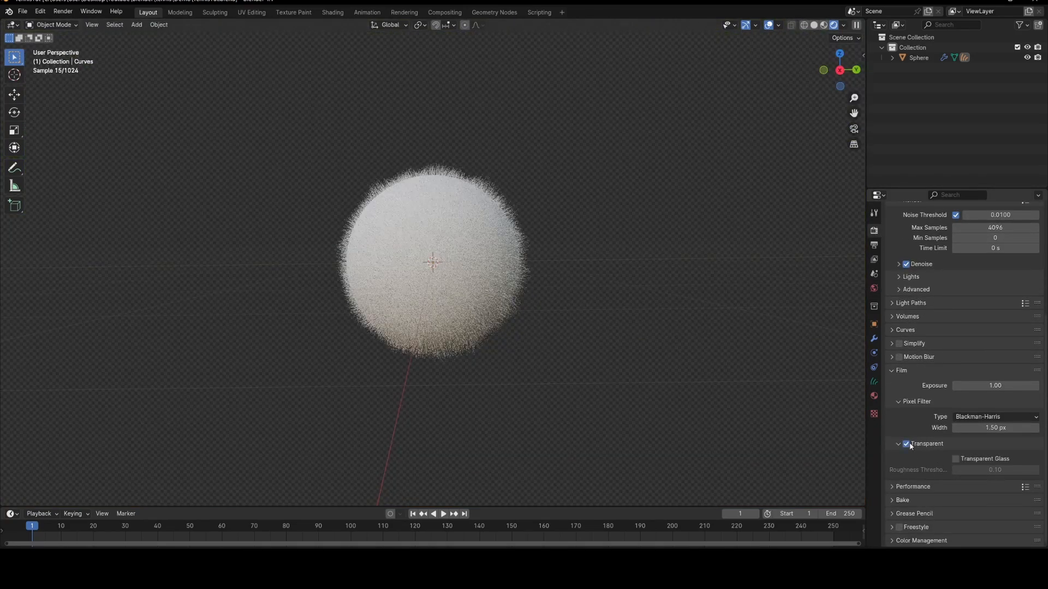
pyautogui.click(902, 370)
# - Select the fur curves on the sphere and turn off the viewport overlays
pyautogui.click(511, 200)
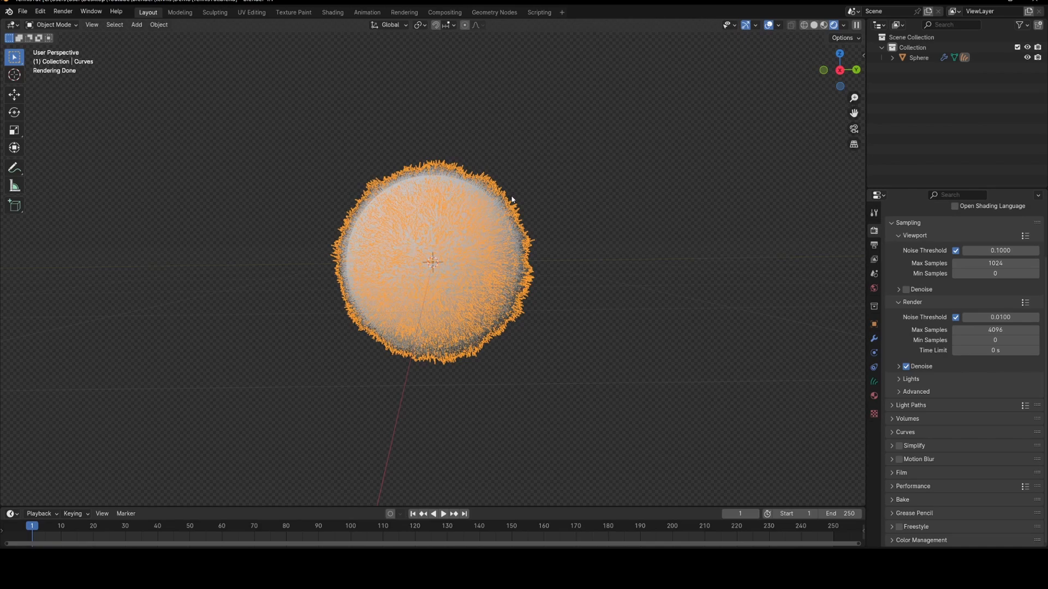
pyautogui.click(568, 209)
pyautogui.click(529, 235)
pyautogui.moveTo(579, 258); pyautogui.dragTo(595, 267, button='middle')
pyautogui.scroll(2, 595, 267)
pyautogui.keyDown('shift'); pyautogui.moveTo(689, 274); pyautogui.dragTo(666, 281, button='middle'); pyautogui.keyUp('shift')
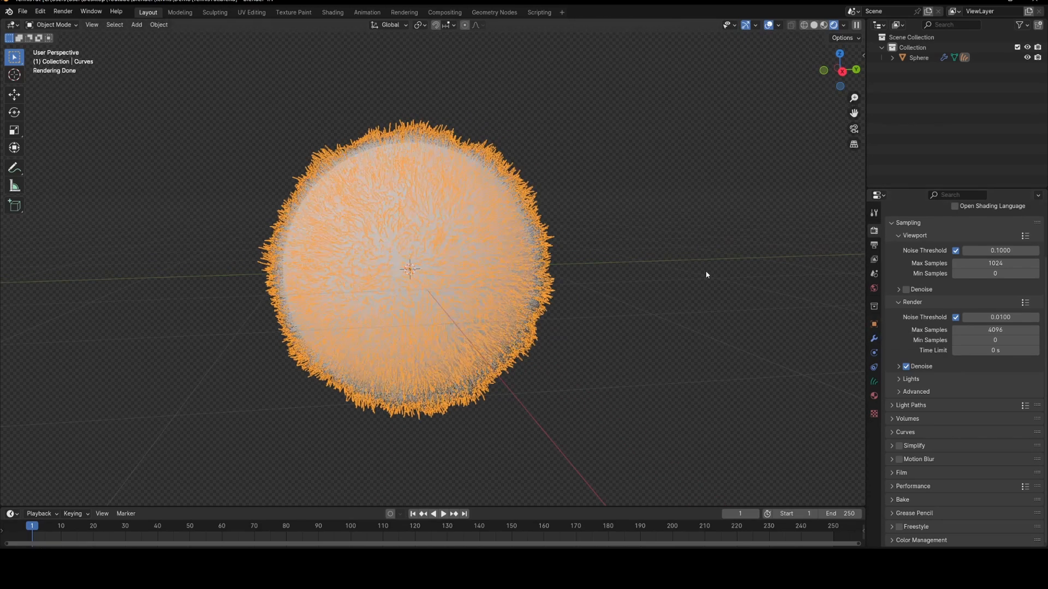
pyautogui.press('z')
pyautogui.click(700, 210)
pyautogui.moveTo(663, 254); pyautogui.dragTo(648, 255, button='middle')
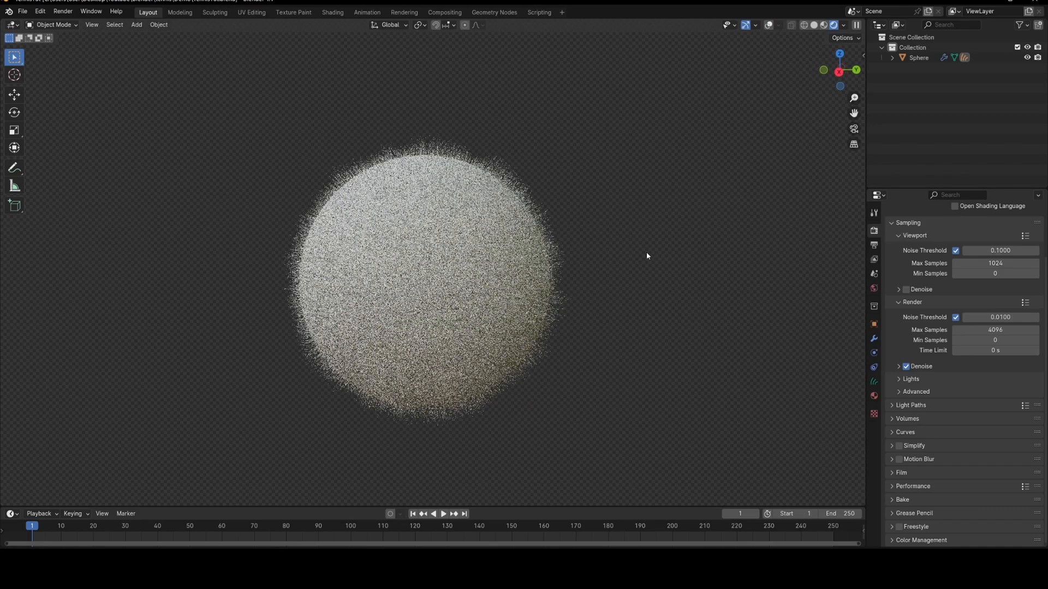
# - Show the fur curves' modifier stack and enlarge the properties editor beside the viewport
pyautogui.click(873, 339)
pyautogui.scroll(3, 934, 360)
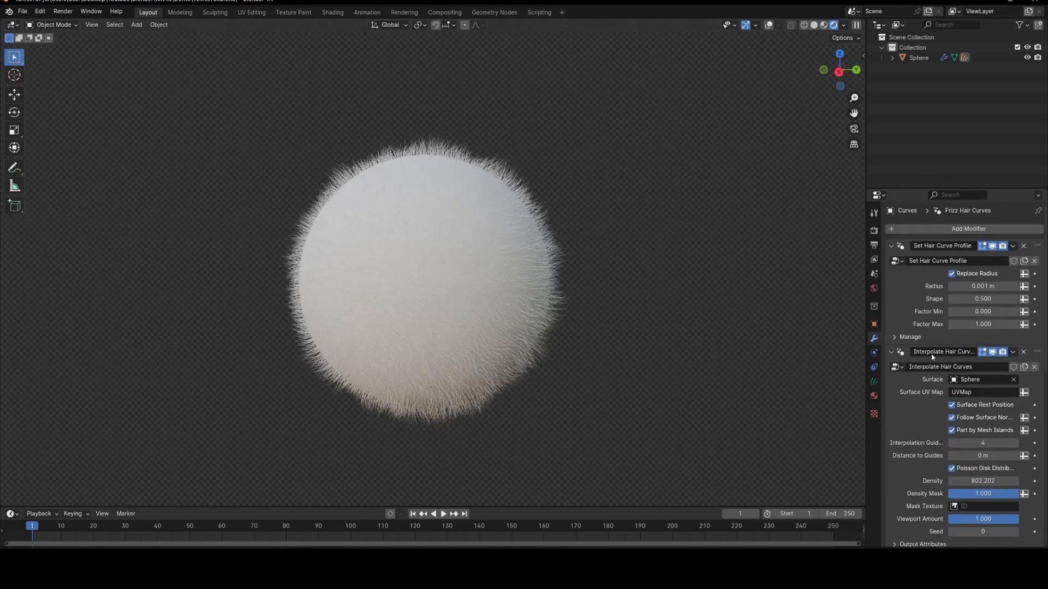
pyautogui.moveTo(897, 192); pyautogui.dragTo(721, 94)
# - Review the settings of the hair modifiers in the stack and examine the fur up close
pyautogui.scroll(-8, 868, 352)
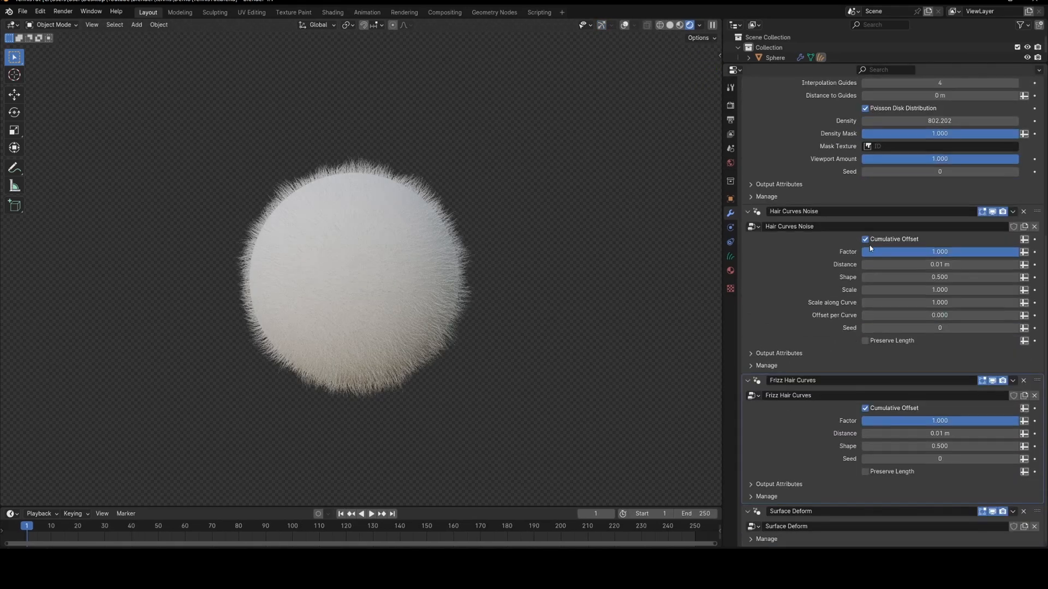
pyautogui.scroll(4, 868, 352)
pyautogui.scroll(6, 868, 352)
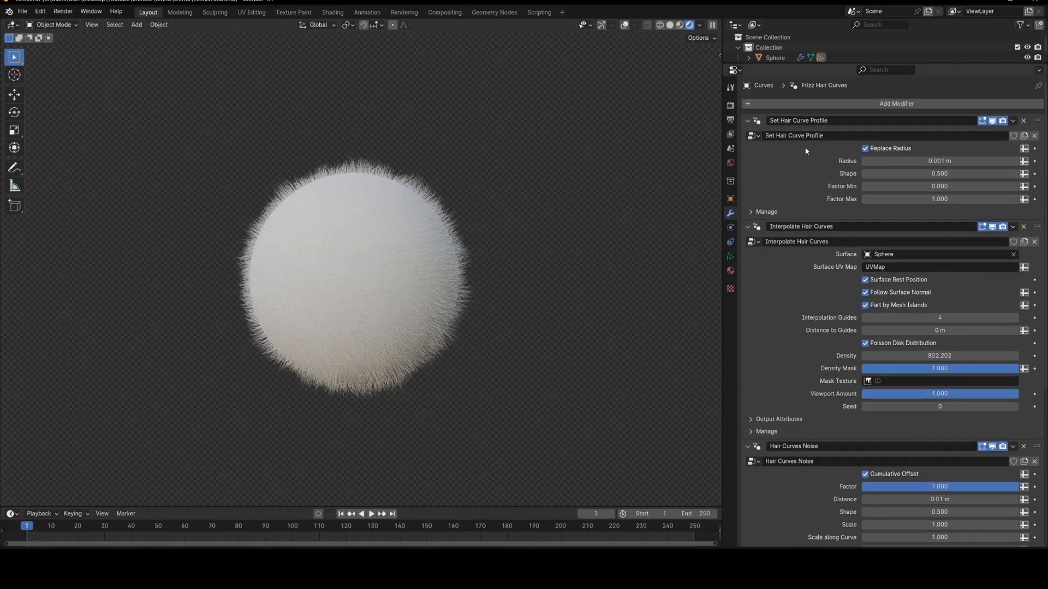
pyautogui.scroll(-10, 819, 338)
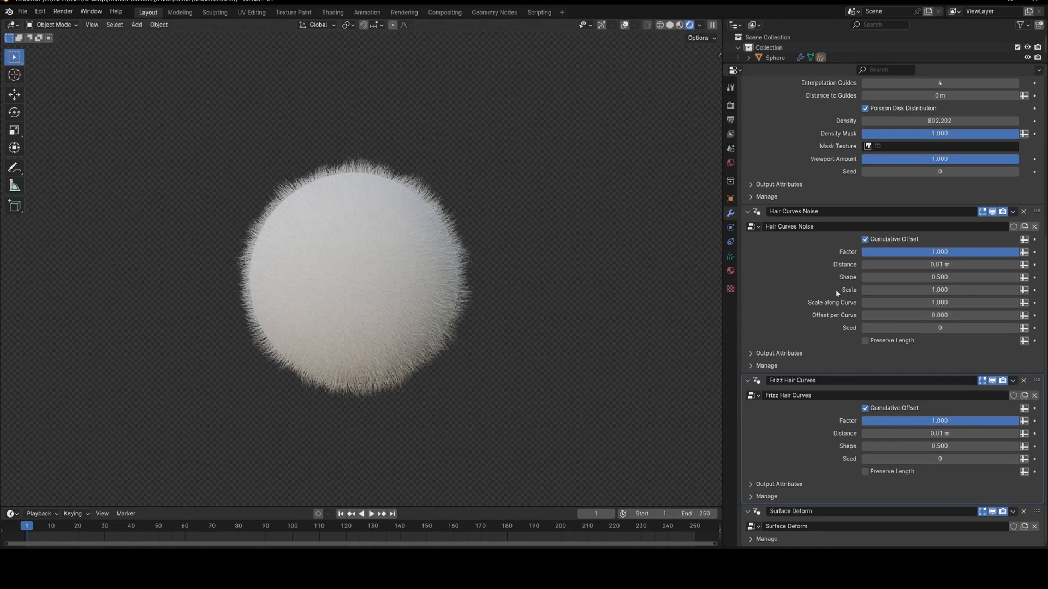
pyautogui.moveTo(625, 273)
pyautogui.mouseDown(button='middle')
pyautogui.moveTo(351, 234)
pyautogui.moveTo(444, 267)
pyautogui.mouseUp(button='middle')
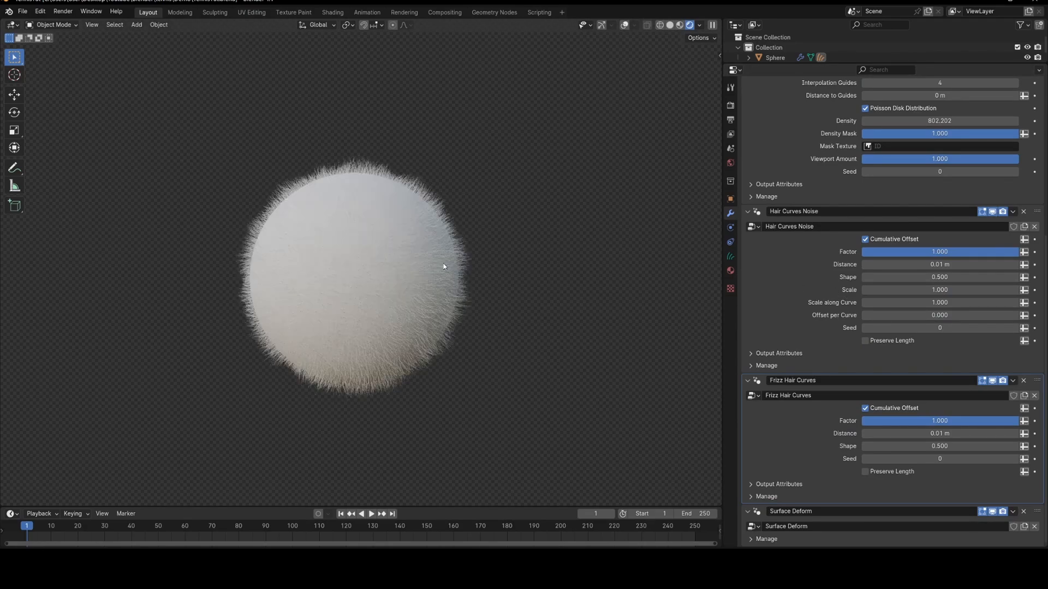
pyautogui.scroll(3, 491, 289)
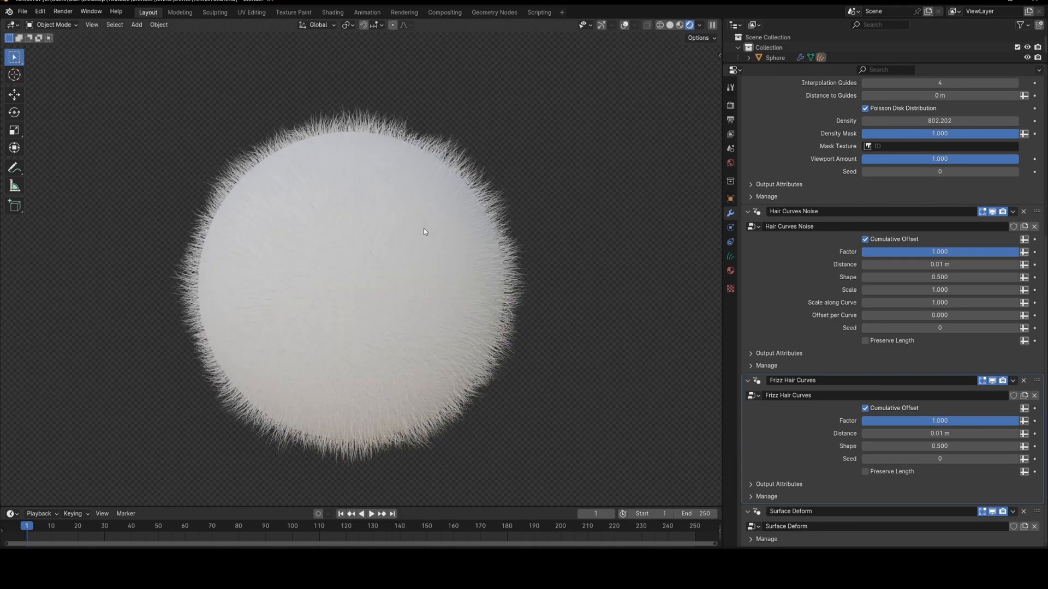
pyautogui.scroll(8, 783, 295)
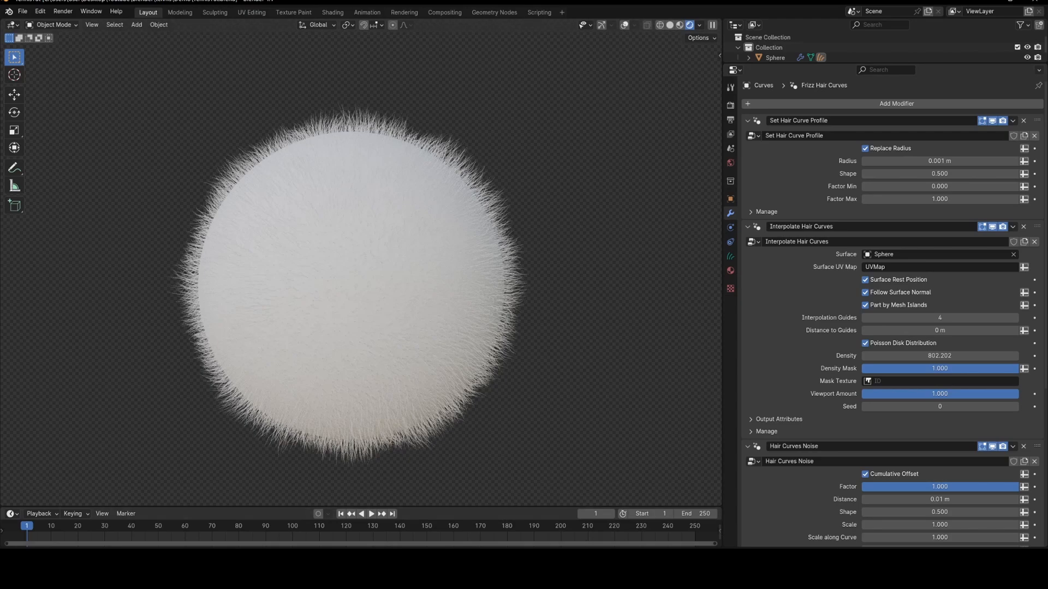
# - Collapse the Set Hair Curve Profile modifier and multiply the Interpolate Hair Curves density by 4
pyautogui.click(758, 149)
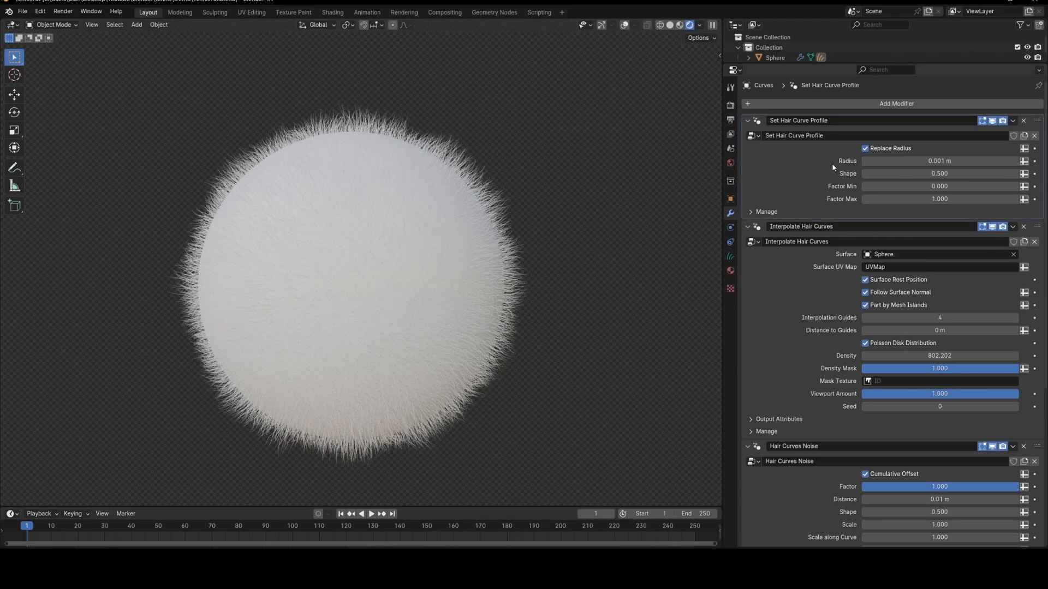
pyautogui.click(745, 121)
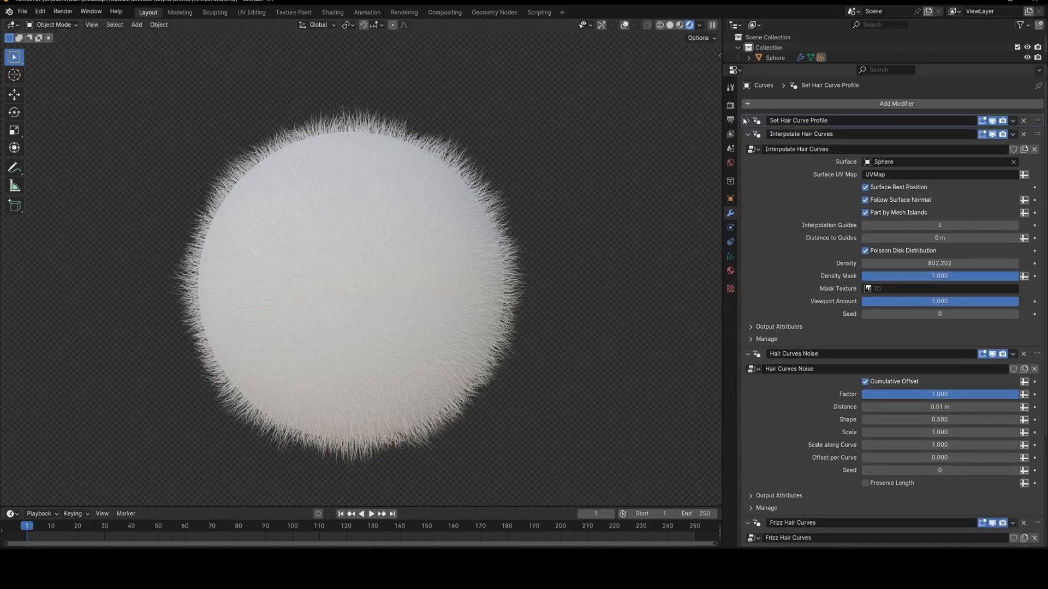
pyautogui.click(936, 259)
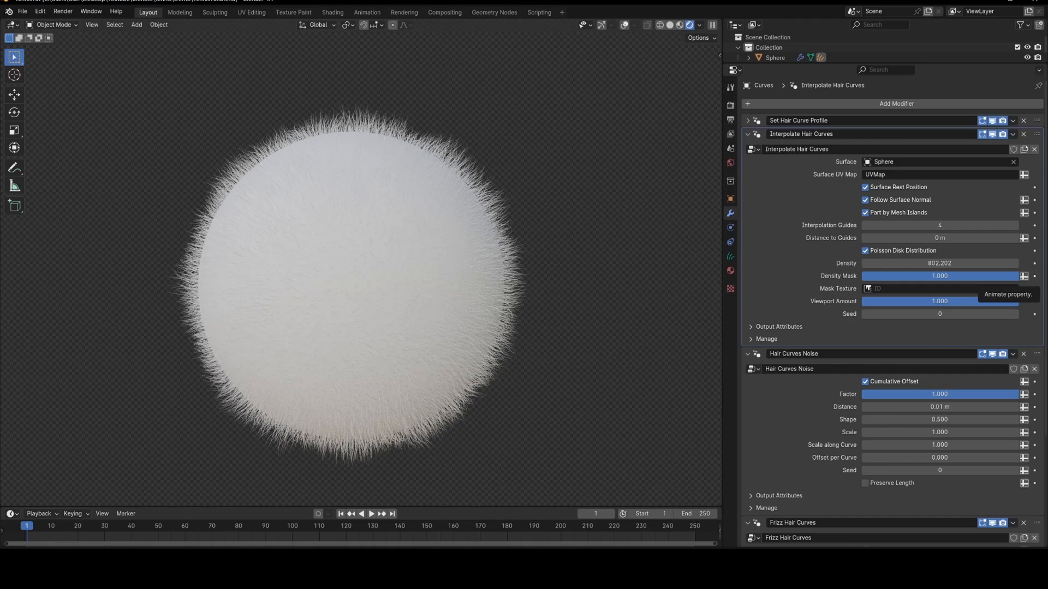
pyautogui.click(946, 261)
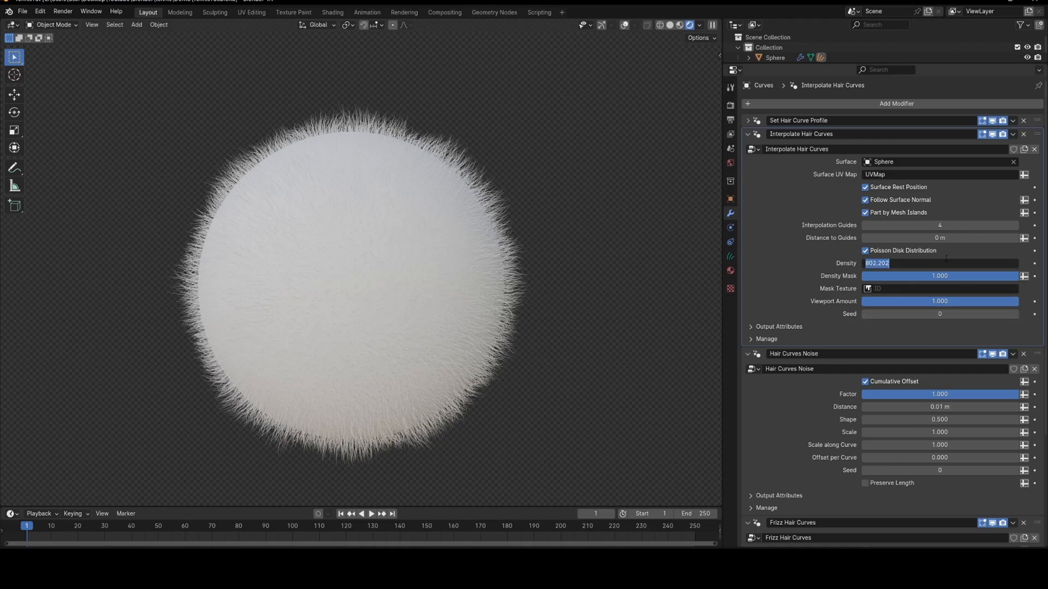
pyautogui.click(946, 259)
pyautogui.write('*4')
pyautogui.press('Return')
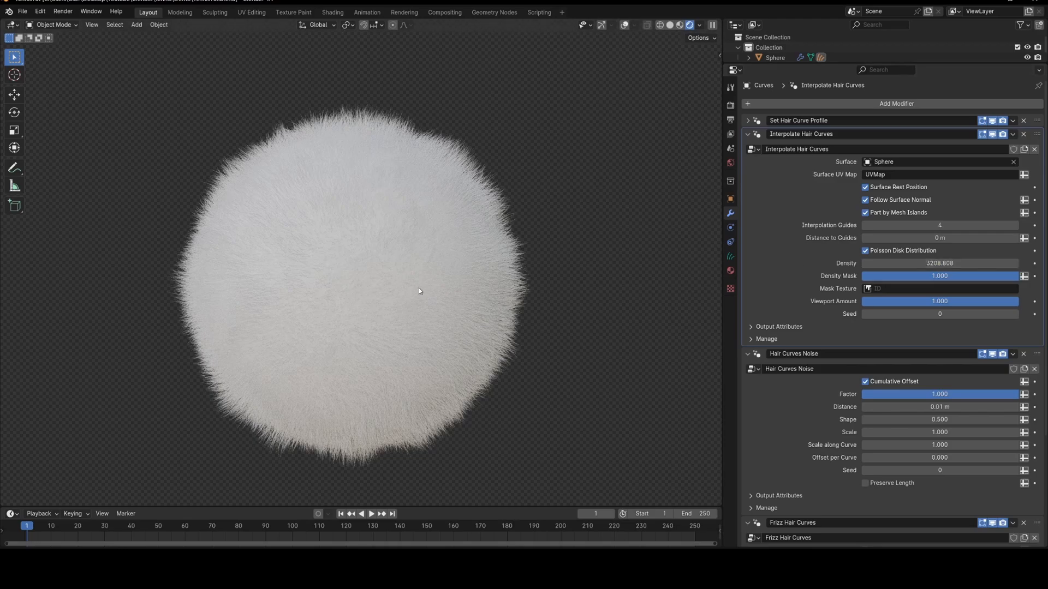
# - Multiply the Interpolate Hair Curves density by a further 8 for much thicker fur
pyautogui.scroll(4, 380, 288)
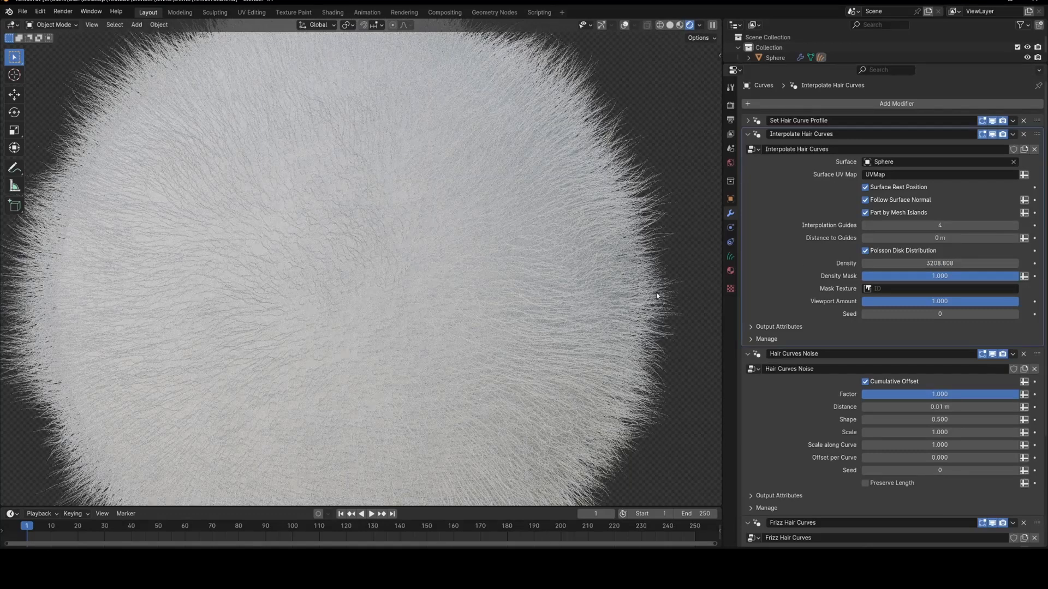
pyautogui.doubleClick(922, 263)
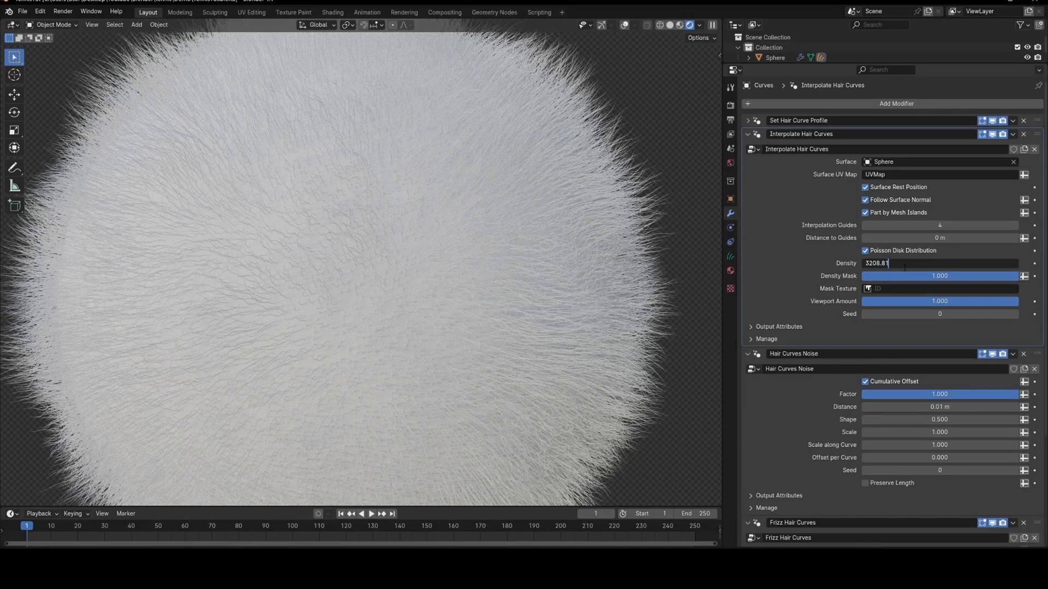
pyautogui.write('*1')
pyautogui.press('BackSpace')
pyautogui.write('8')
pyautogui.press('Return')
pyautogui.scroll(-5, 586, 289)
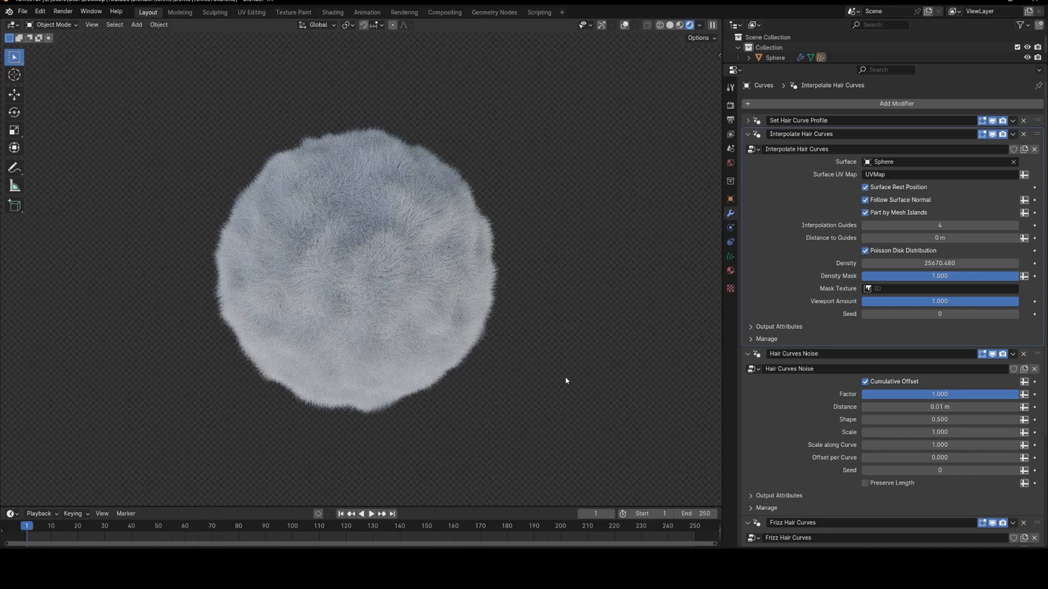
pyautogui.moveTo(566, 381); pyautogui.dragTo(544, 304, button='middle')
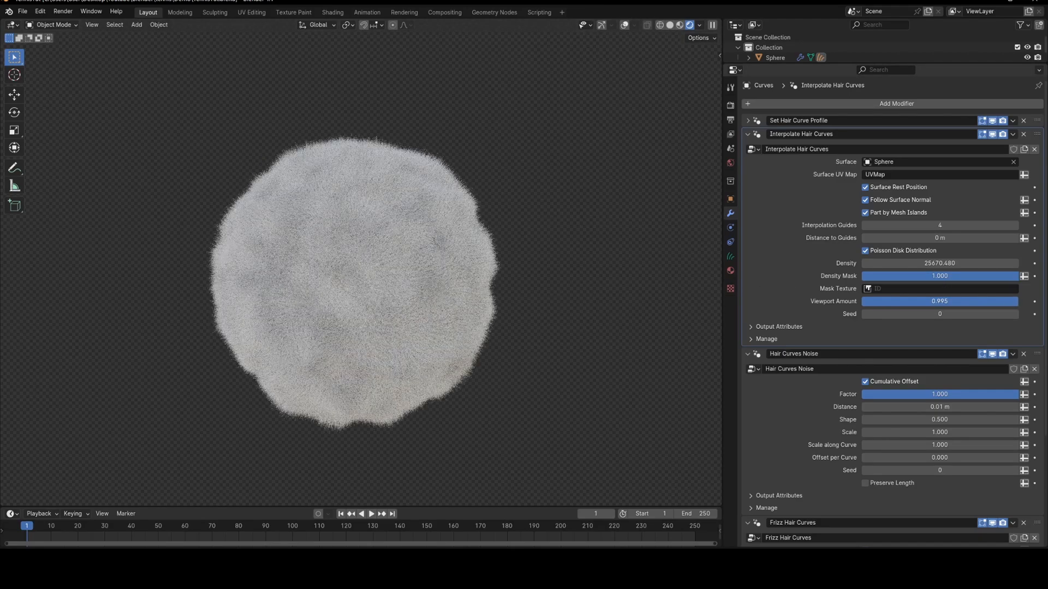
# - Try a Viewport Amount of 0.1 in the Interpolate Hair Curves modifier
pyautogui.doubleClick(1008, 301)
pyautogui.press('BackSpace')
pyautogui.write('0.1')
pyautogui.press('Return')
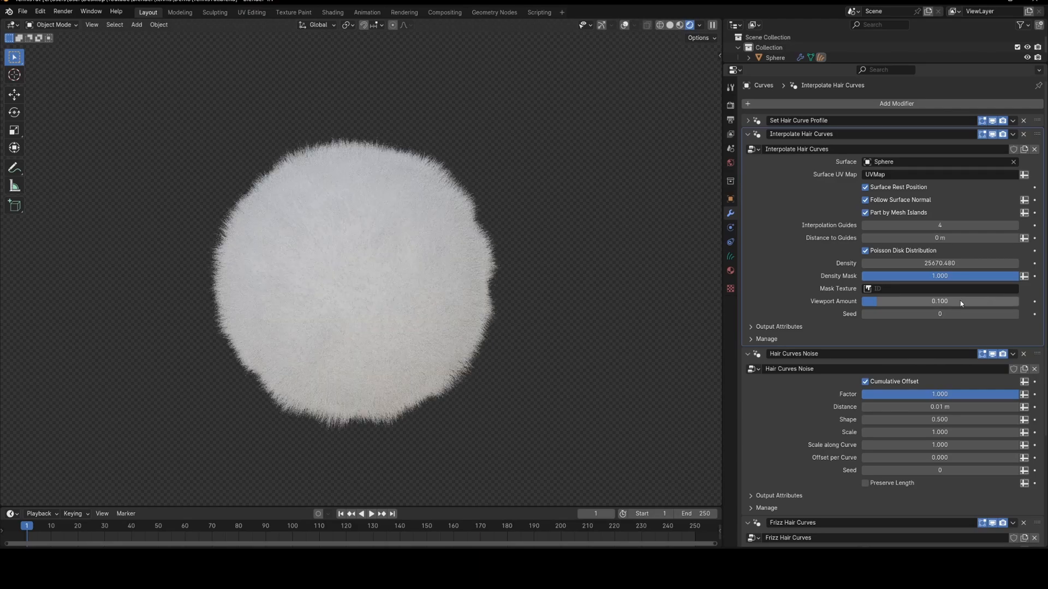
pyautogui.moveTo(513, 358); pyautogui.dragTo(510, 350, button='middle')
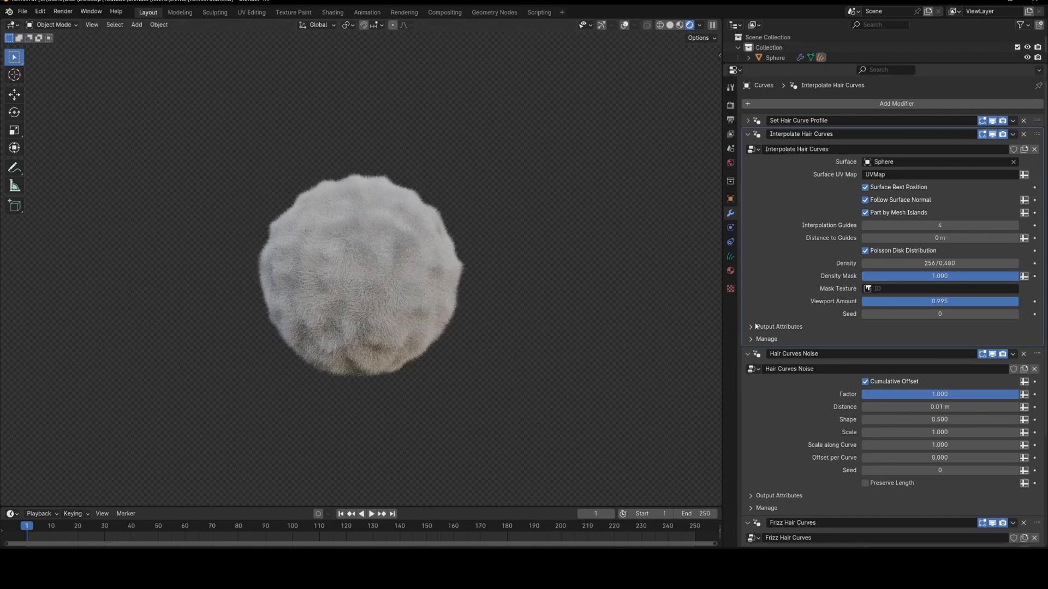
pyautogui.moveTo(523, 350)
pyautogui.mouseDown(button='middle')
pyautogui.moveTo(537, 365)
pyautogui.moveTo(487, 330)
pyautogui.moveTo(507, 283)
pyautogui.moveTo(523, 351)
pyautogui.mouseUp(button='middle')
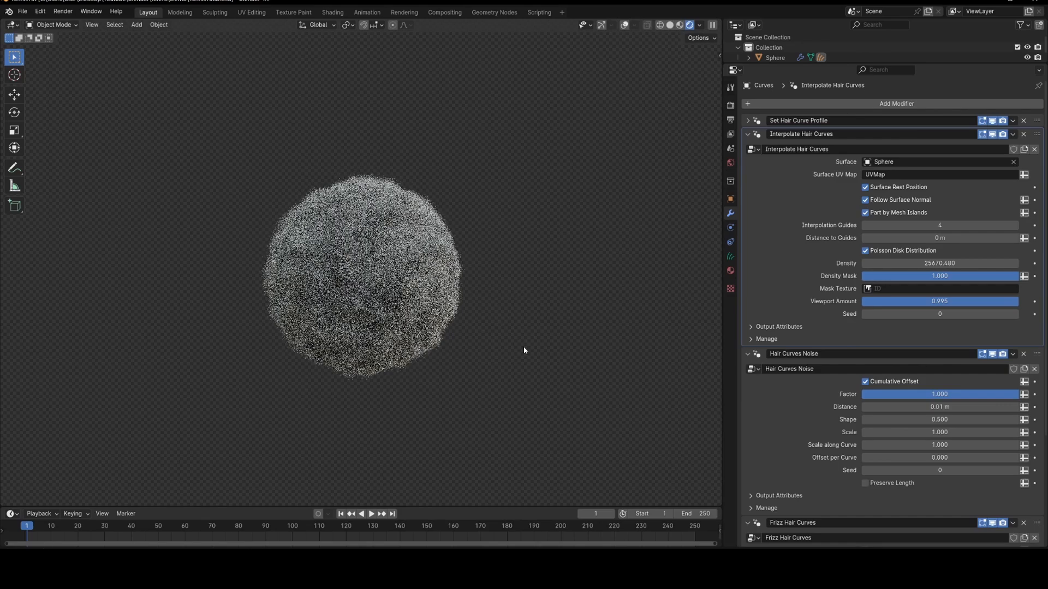
# - Disable the viewport display of the Hair Curves Noise and Frizz Hair Curves modifiers
pyautogui.click(996, 356)
pyautogui.scroll(-5, 997, 356)
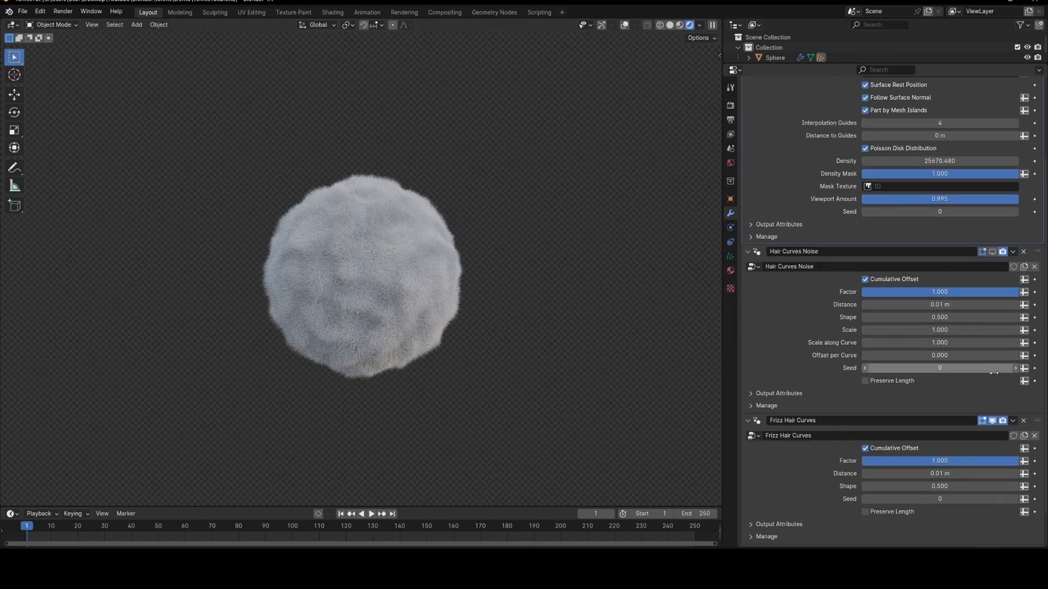
pyautogui.click(993, 421)
pyautogui.scroll(6, 600, 299)
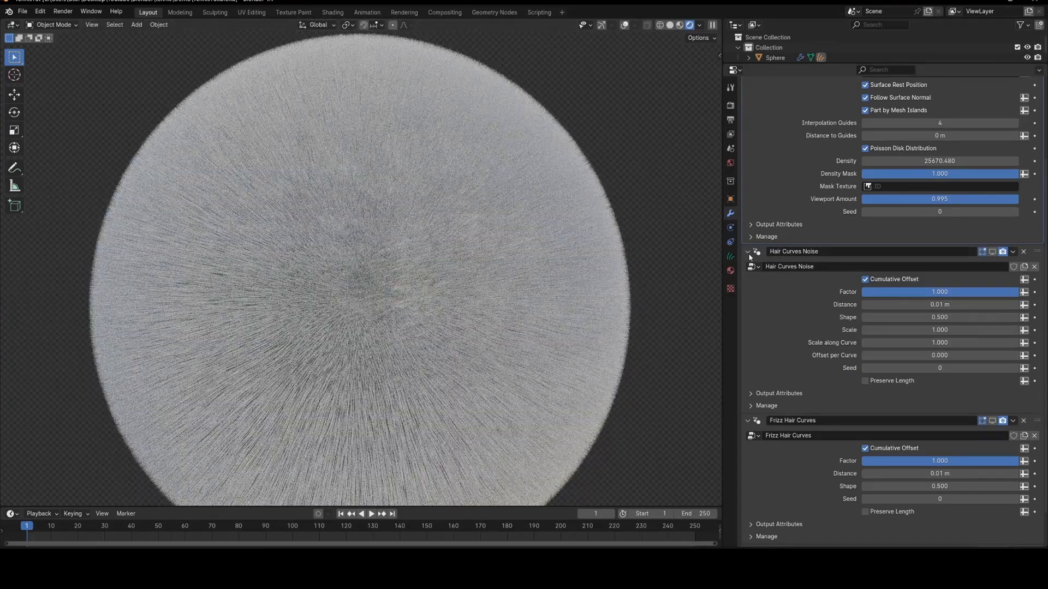
# - Collapse the Hair Curves Noise, Frizz Hair Curves and Surface Deform modifiers
pyautogui.click(748, 253)
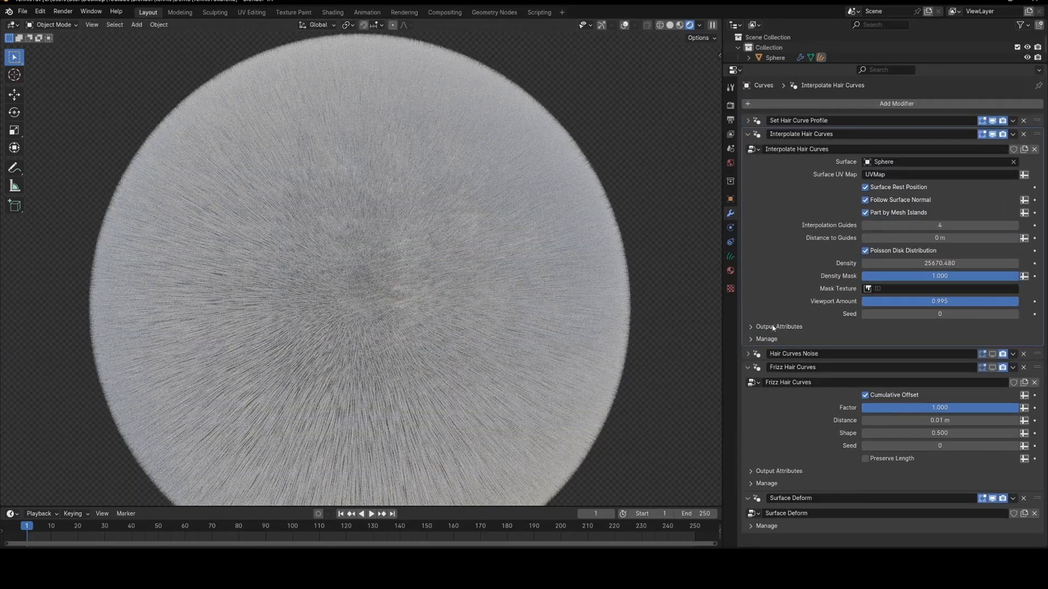
pyautogui.click(748, 367)
pyautogui.click(748, 381)
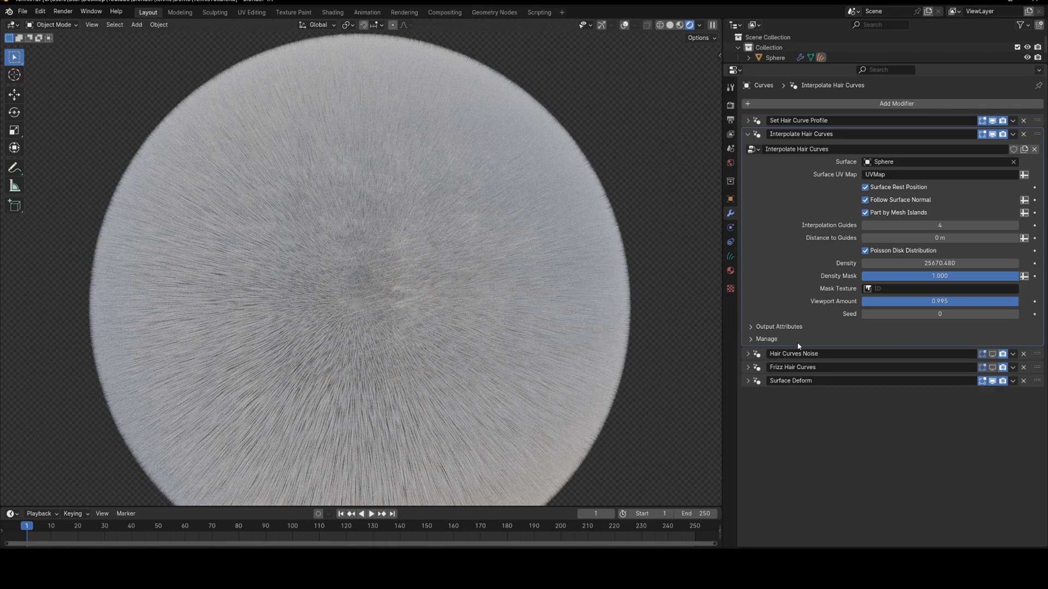
# - Add a Clump Hair Curves modifier and place it directly below Interpolate Hair Curves in the stack
pyautogui.click(832, 105)
pyautogui.press('space')
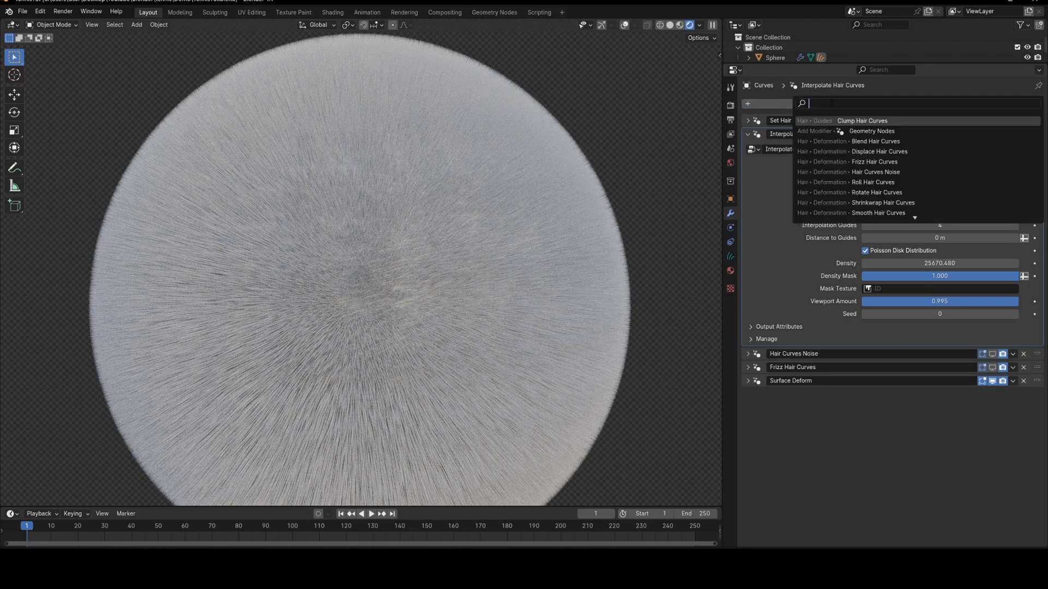
pyautogui.write('clum')
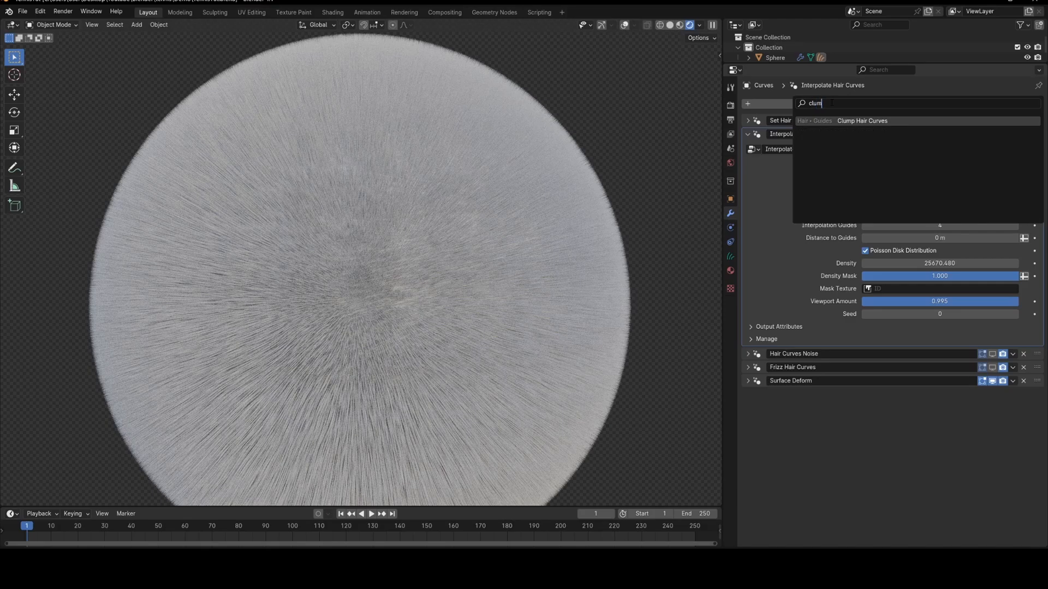
pyautogui.press('Return')
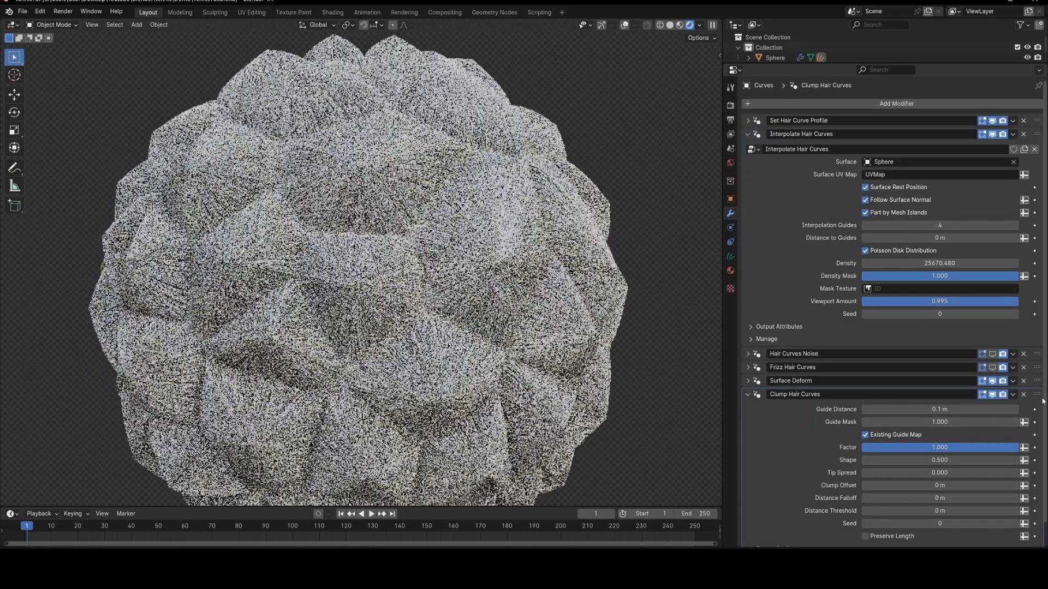
pyautogui.moveTo(1034, 400)
pyautogui.mouseDown()
pyautogui.moveTo(1038, 328)
pyautogui.moveTo(1039, 384)
pyautogui.mouseUp()
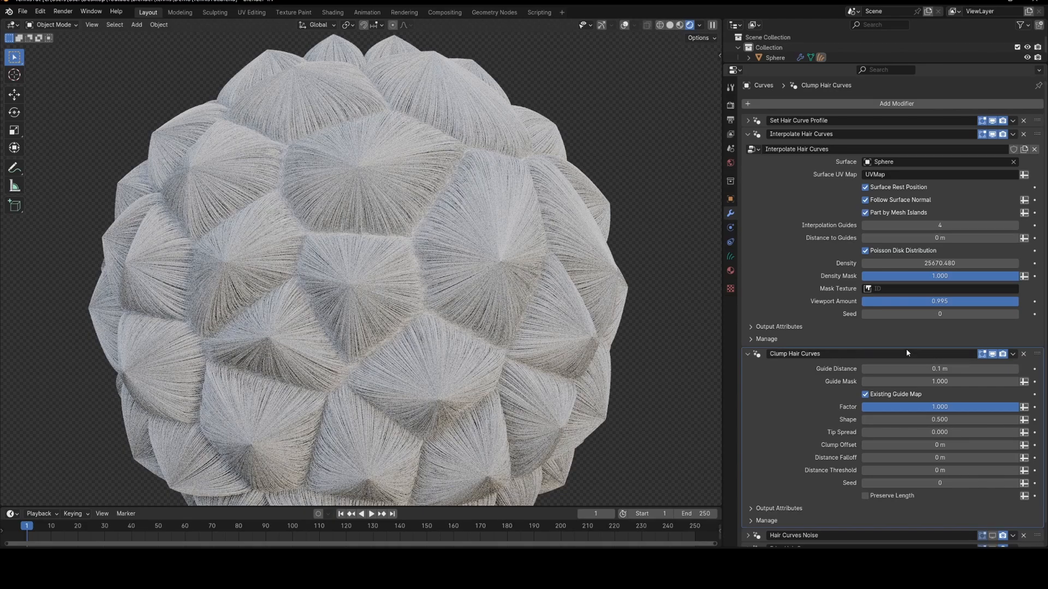
# - Disable Existing Guide Map in the Clump Hair Curves modifier and set its Factor to 0.6
pyautogui.scroll(-5, 511, 325)
pyautogui.scroll(5, 350, 308)
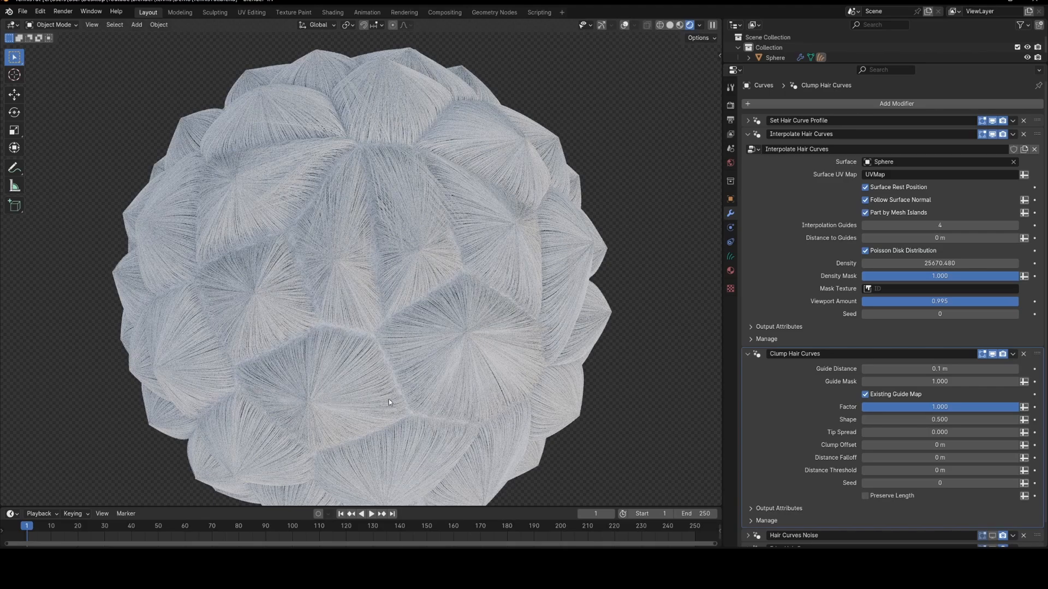
pyautogui.click(895, 395)
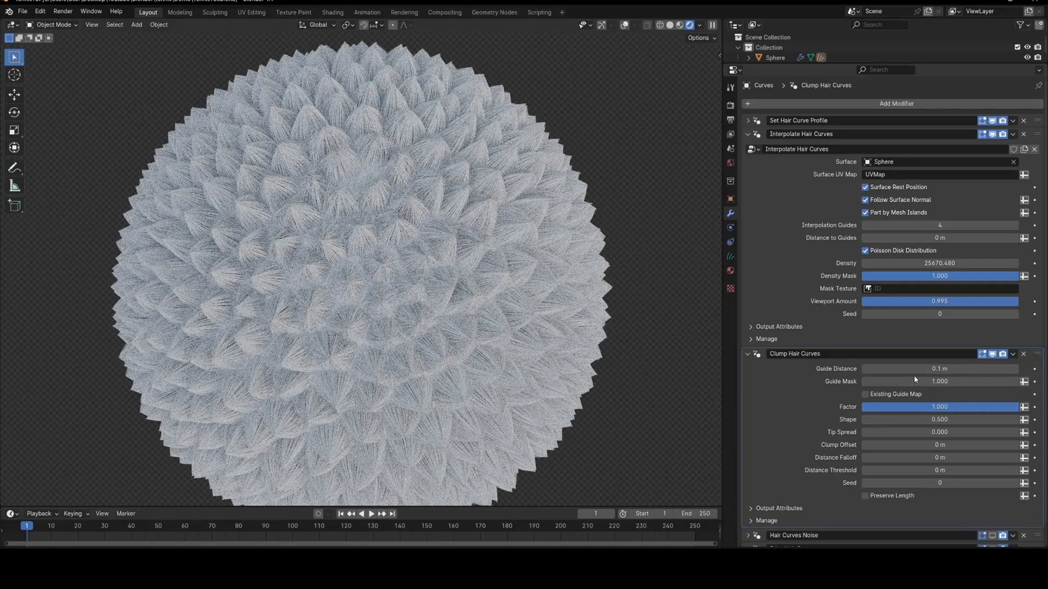
pyautogui.scroll(-2, 329, 277)
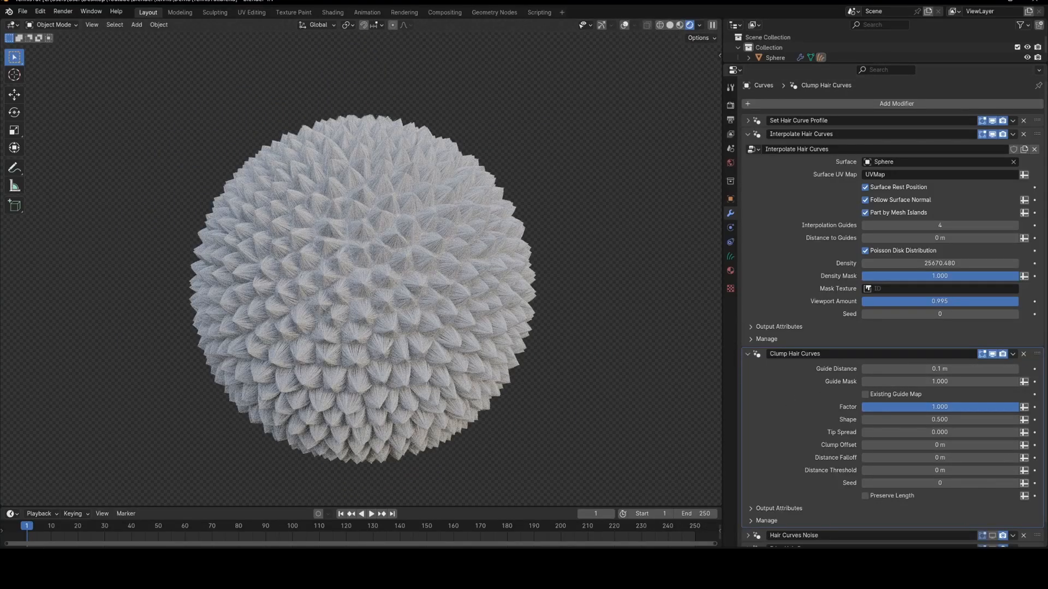
pyautogui.doubleClick(962, 408)
pyautogui.write('.6')
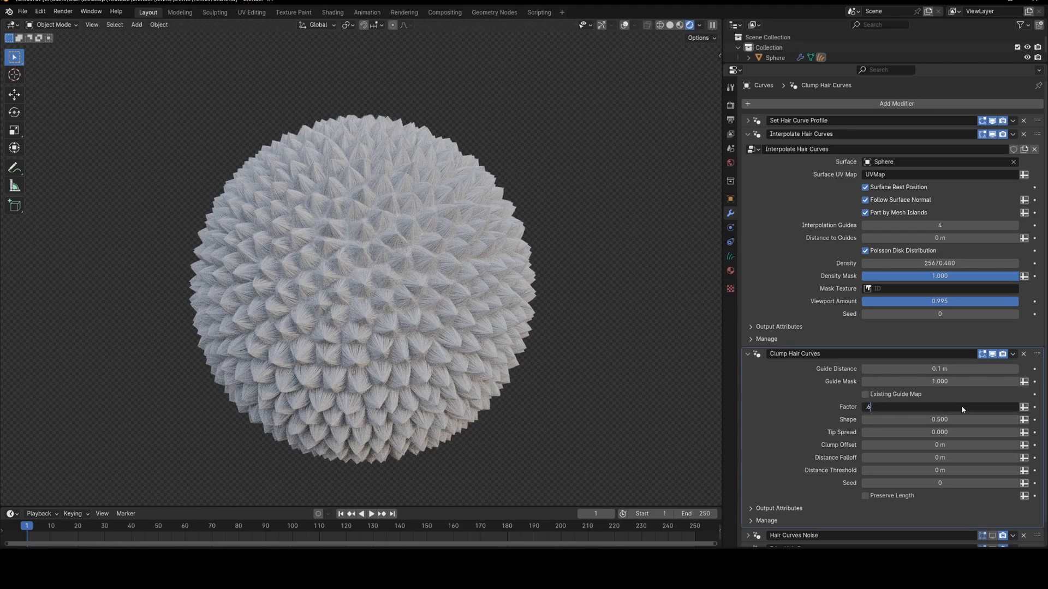
pyautogui.press('Return')
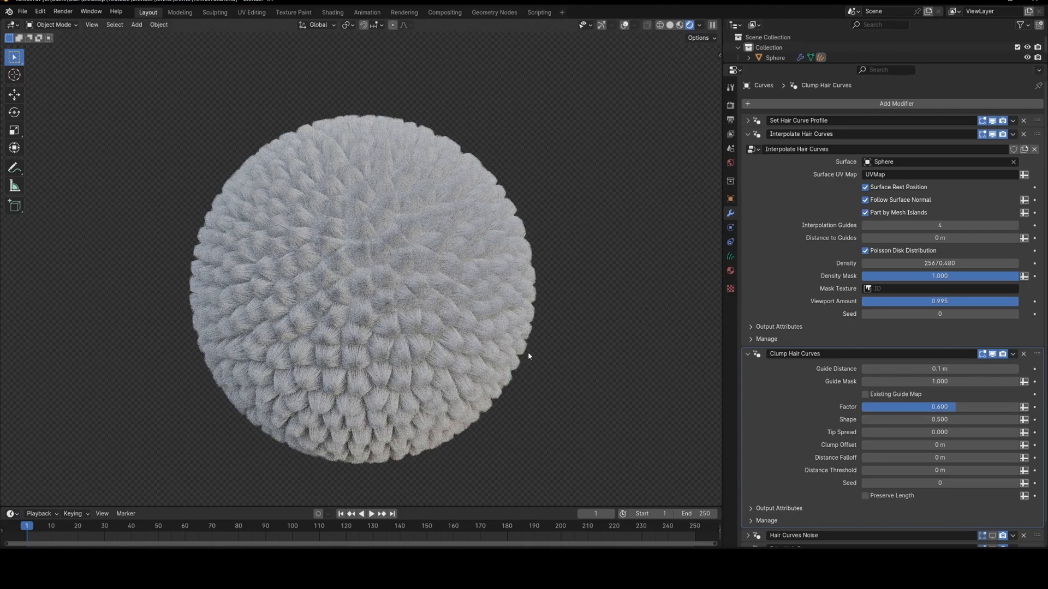
# - Set the Shape of the Clump Hair Curves modifier to 0.2
pyautogui.moveTo(529, 356); pyautogui.dragTo(449, 286, button='middle')
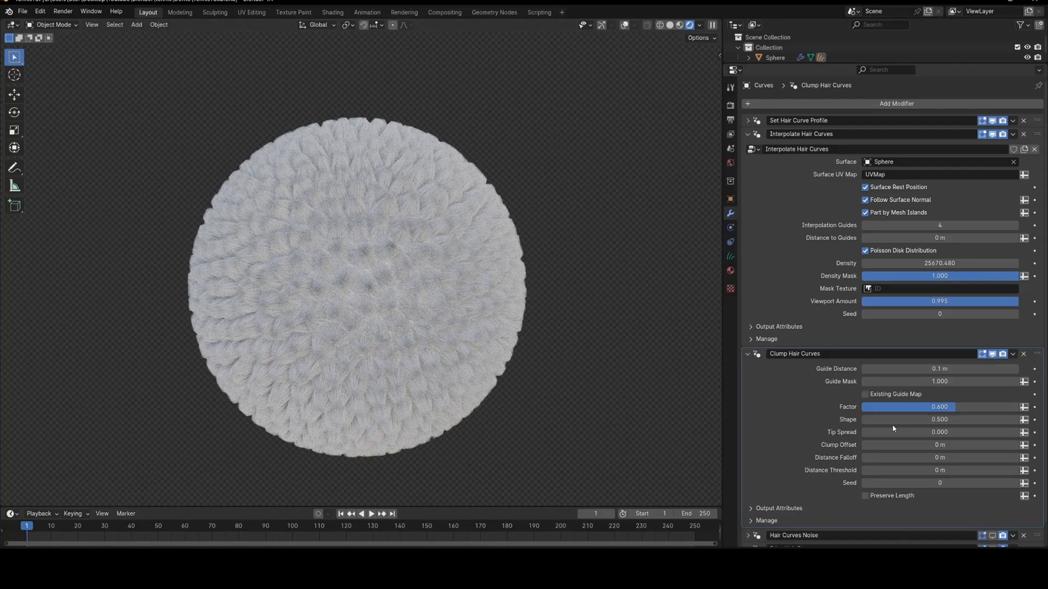
pyautogui.click(910, 420)
pyautogui.press('Escape')
pyautogui.moveTo(380, 309); pyautogui.dragTo(318, 368, button='middle')
pyautogui.scroll(6, 318, 367)
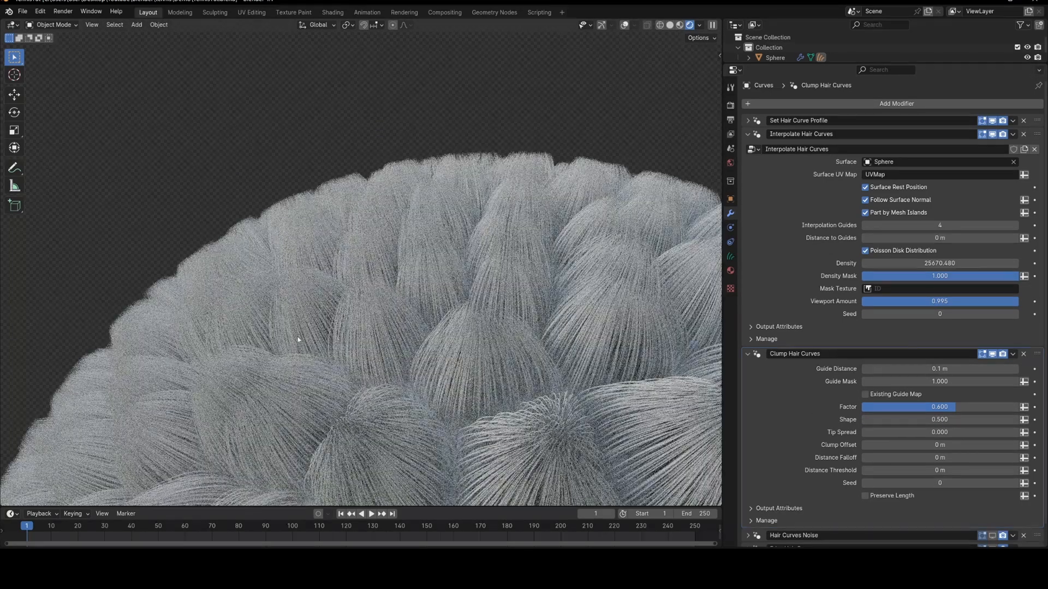
pyautogui.click(913, 421)
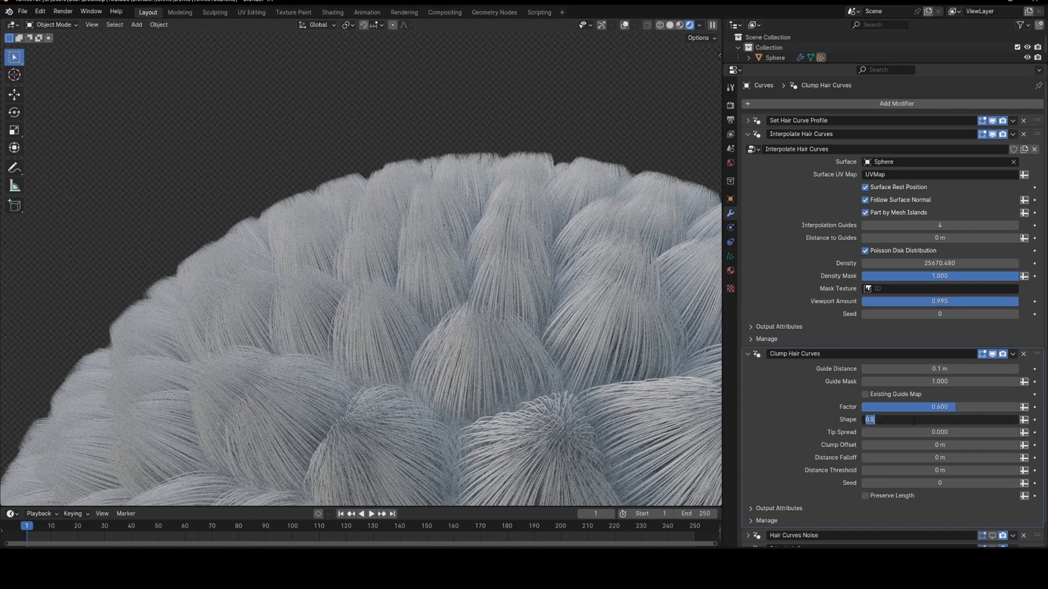
pyautogui.write('.2')
pyautogui.press('Return')
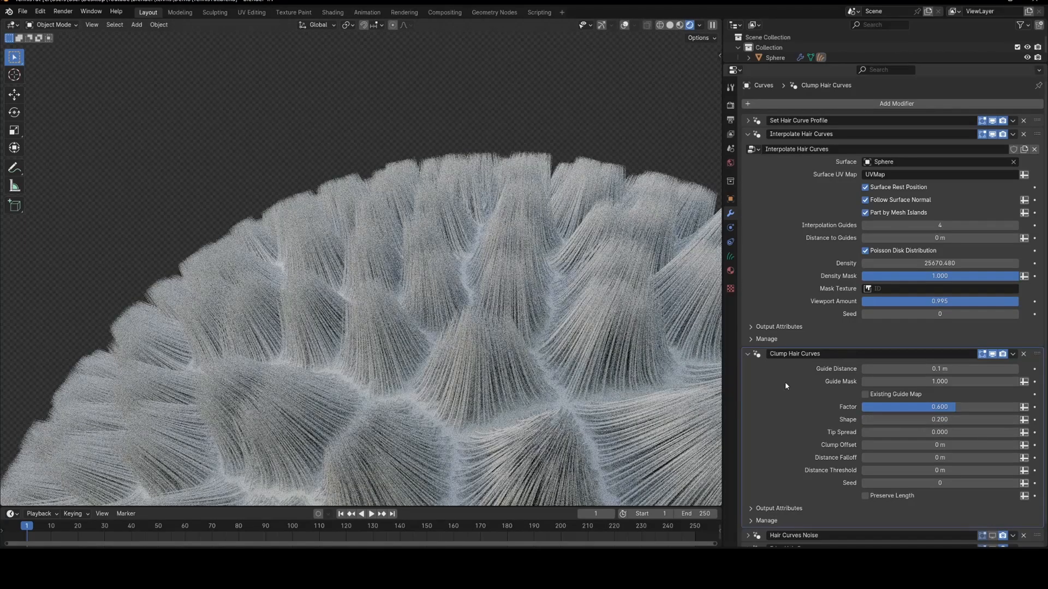
# - Show the viewport overlays and switch the hair curves to Sculpt Mode
pyautogui.scroll(-5, 509, 266)
pyautogui.moveTo(476, 276); pyautogui.dragTo(560, 294, button='middle')
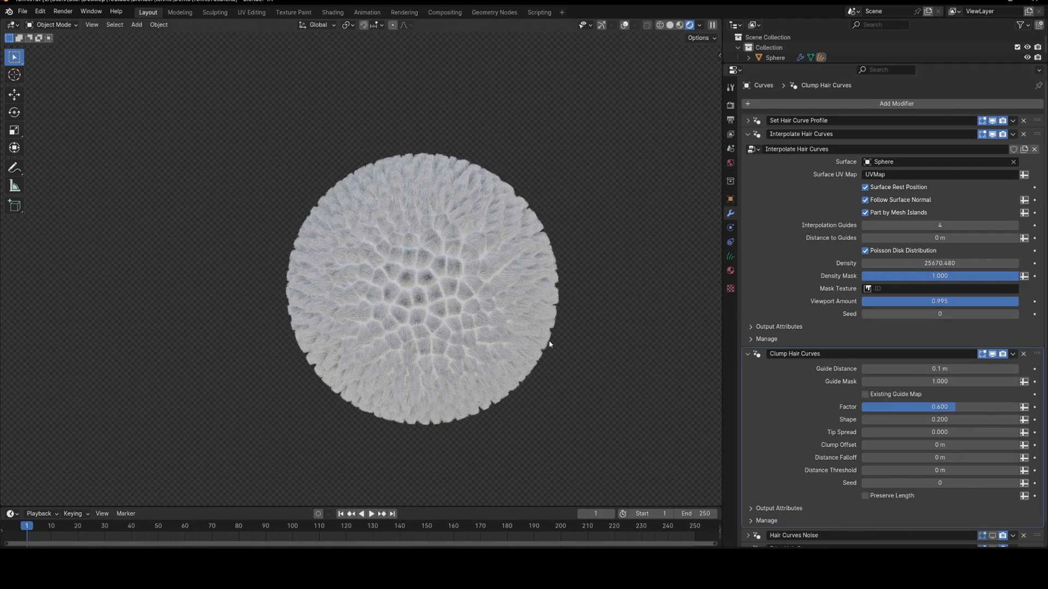
pyautogui.moveTo(547, 346)
pyautogui.mouseDown(button='middle')
pyautogui.moveTo(564, 330)
pyautogui.moveTo(539, 330)
pyautogui.mouseUp(button='middle')
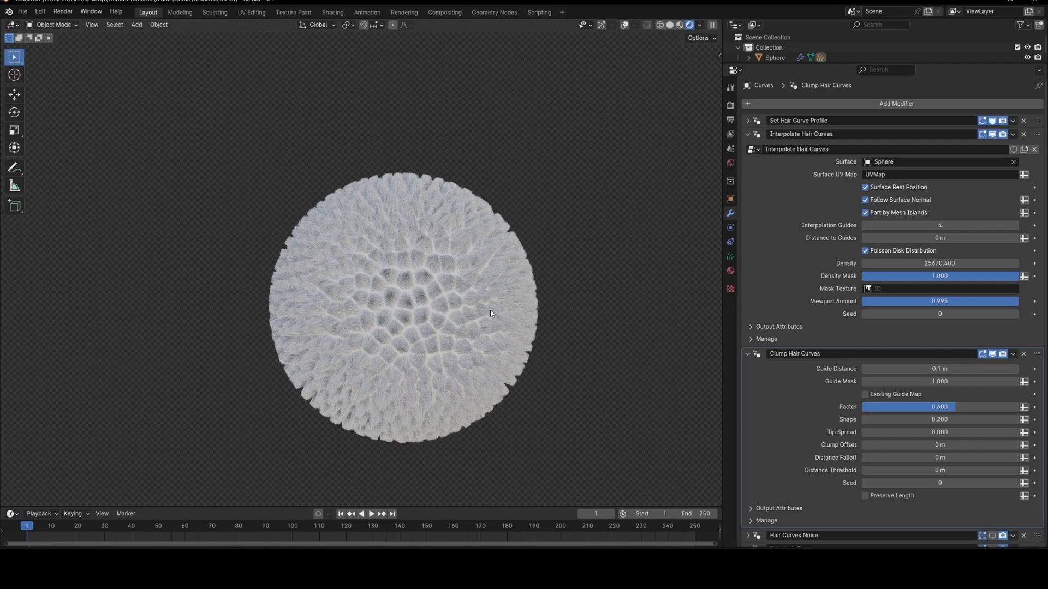
pyautogui.hotkey('ctrl', 'Tab')
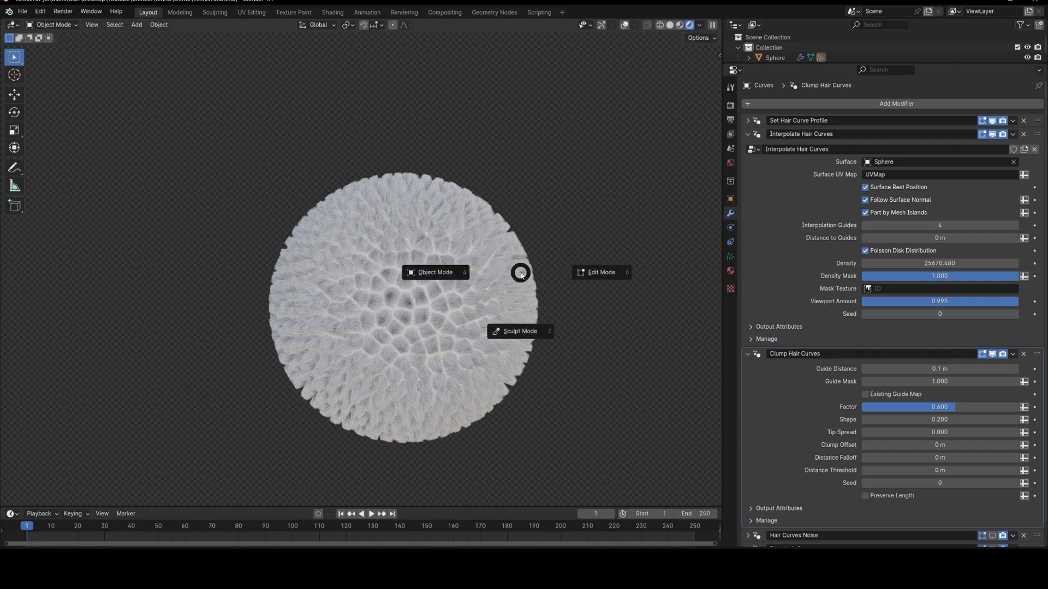
pyautogui.click(532, 309)
pyautogui.press('z')
pyautogui.click(495, 217)
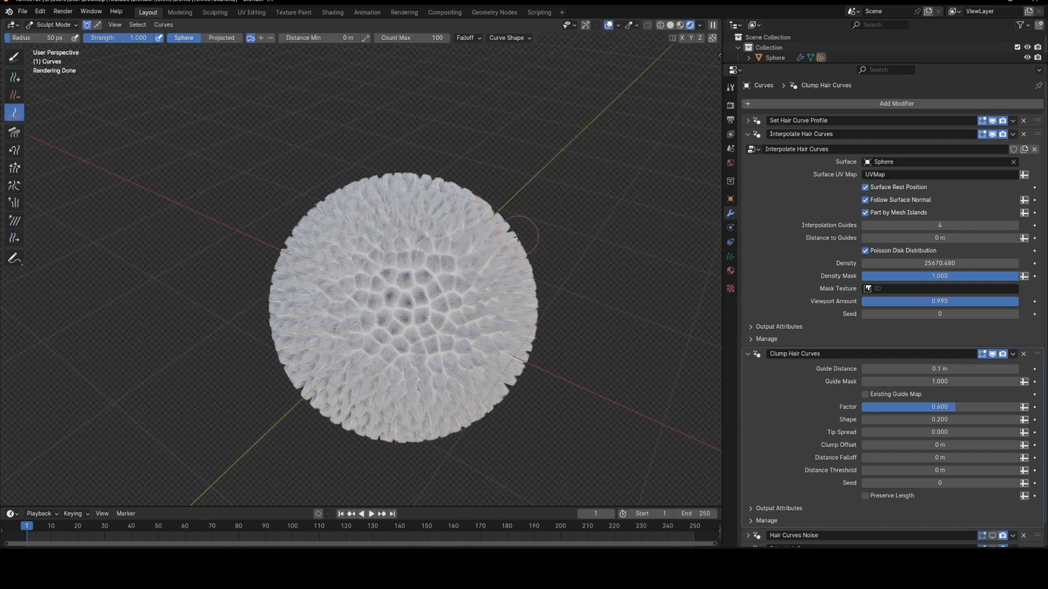
pyautogui.moveTo(518, 228); pyautogui.dragTo(493, 187, button='middle')
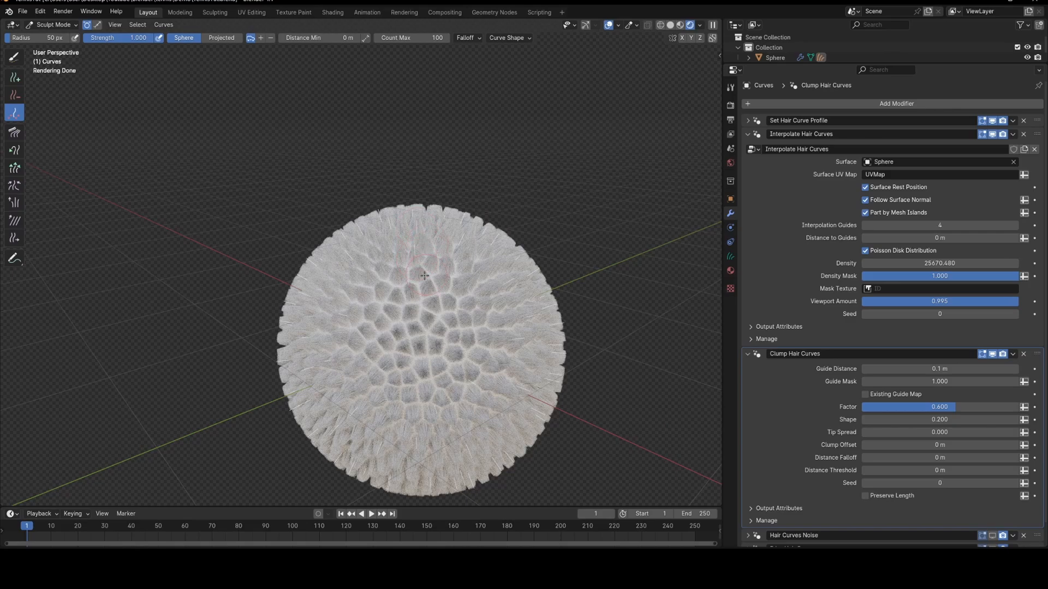
pyautogui.moveTo(436, 293); pyautogui.dragTo(378, 278, button='middle')
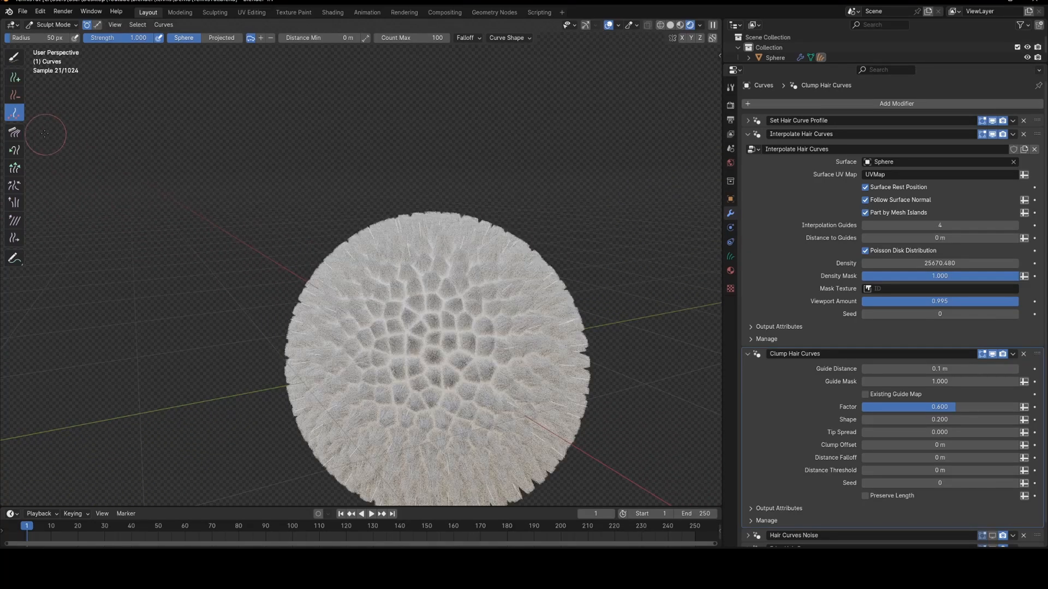
# - Comb the hair near the ball's upper-left edge with a short Comb brush stroke and return to Object Mode
pyautogui.click(14, 132)
pyautogui.moveTo(312, 267)
pyautogui.mouseDown()
pyautogui.moveTo(341, 257)
pyautogui.moveTo(305, 299)
pyautogui.mouseUp()
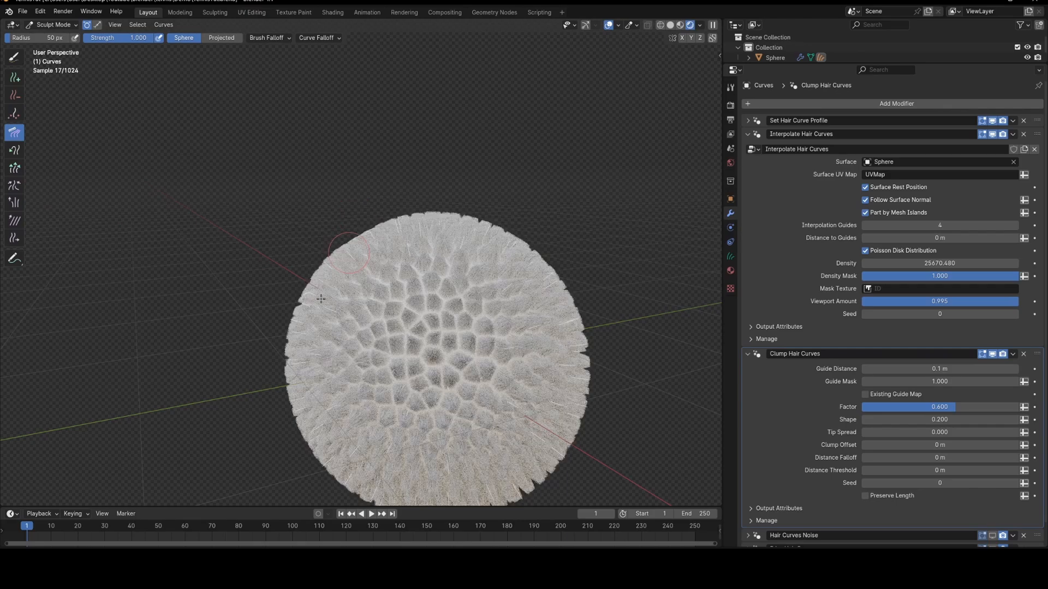
pyautogui.moveTo(359, 300); pyautogui.dragTo(405, 324, button='middle')
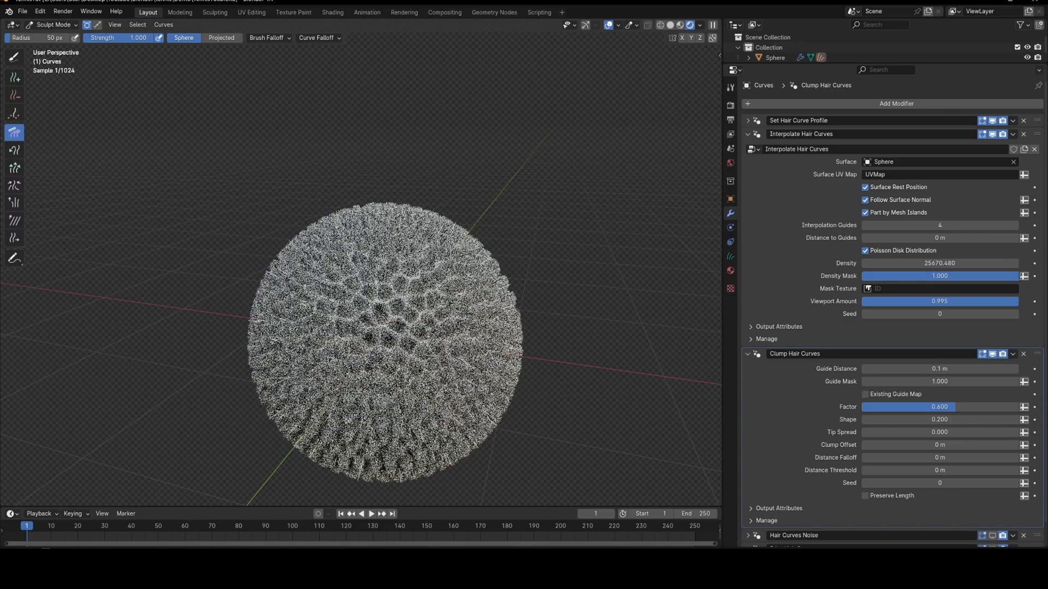
pyautogui.moveTo(469, 346); pyautogui.dragTo(419, 380, button='middle')
pyautogui.moveTo(475, 344)
pyautogui.mouseDown(button='middle')
pyautogui.moveTo(469, 293)
pyautogui.moveTo(490, 345)
pyautogui.moveTo(447, 350)
pyautogui.moveTo(600, 274)
pyautogui.mouseUp(button='middle')
pyautogui.hotkey('ctrl', 'Tab')
pyautogui.click(401, 292)
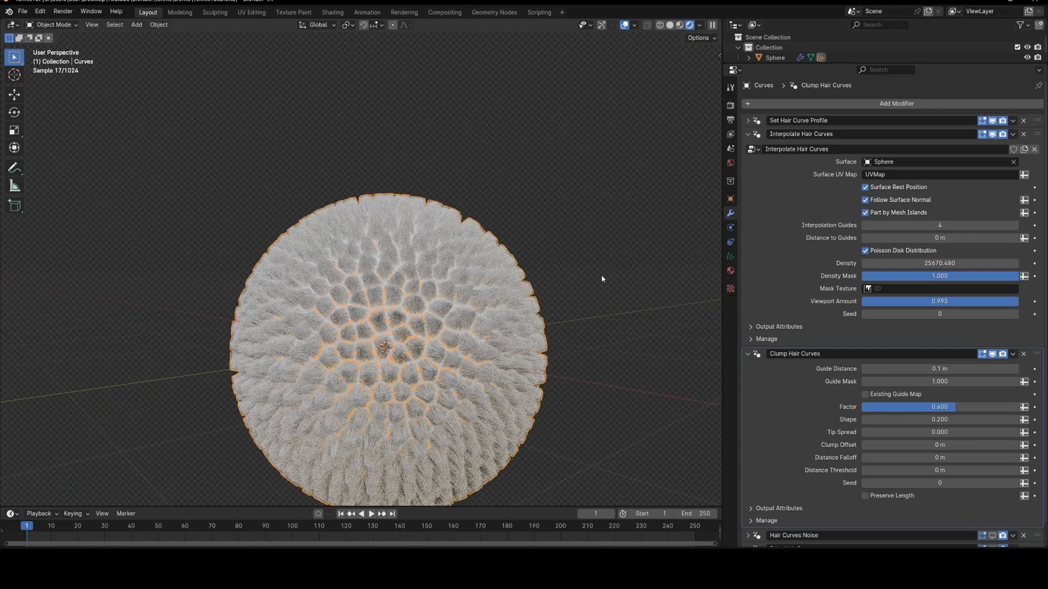
# - Set the Guide Mask of the Clump Hair Curves modifier to 0.4
pyautogui.click(908, 380)
pyautogui.press('BackSpace')
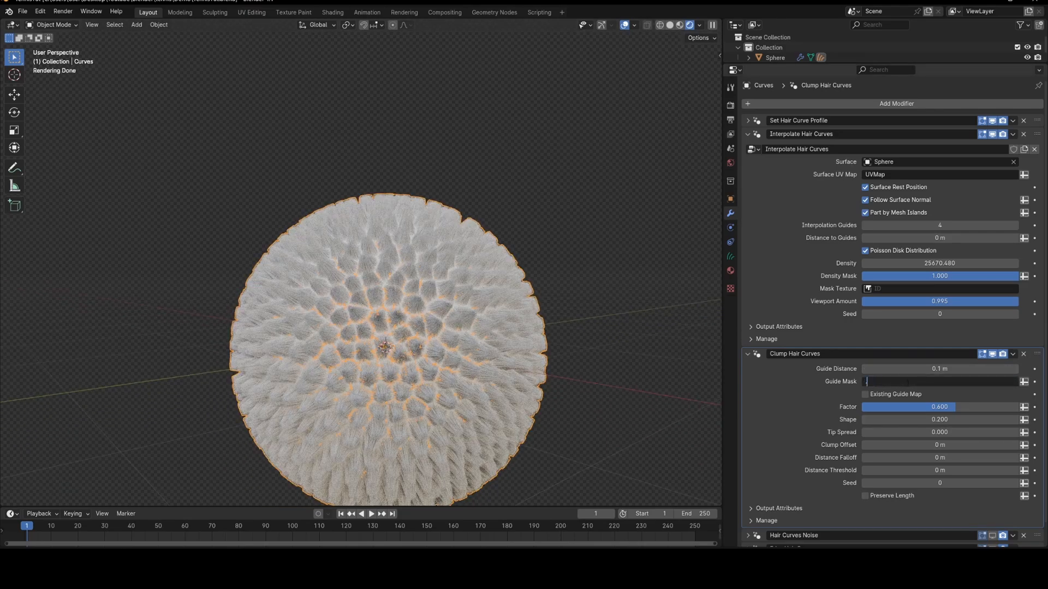
pyautogui.write('.4')
pyautogui.press('Return')
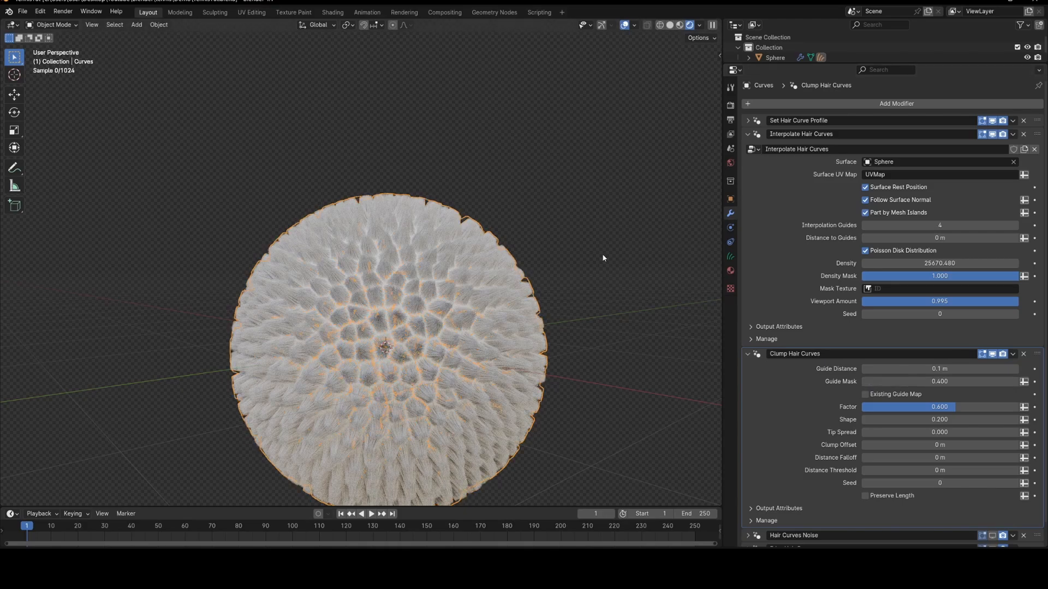
# - Set the Tip Spread of the Clump Hair Curves modifier to 0.05
pyautogui.moveTo(467, 288); pyautogui.dragTo(299, 284, button='middle')
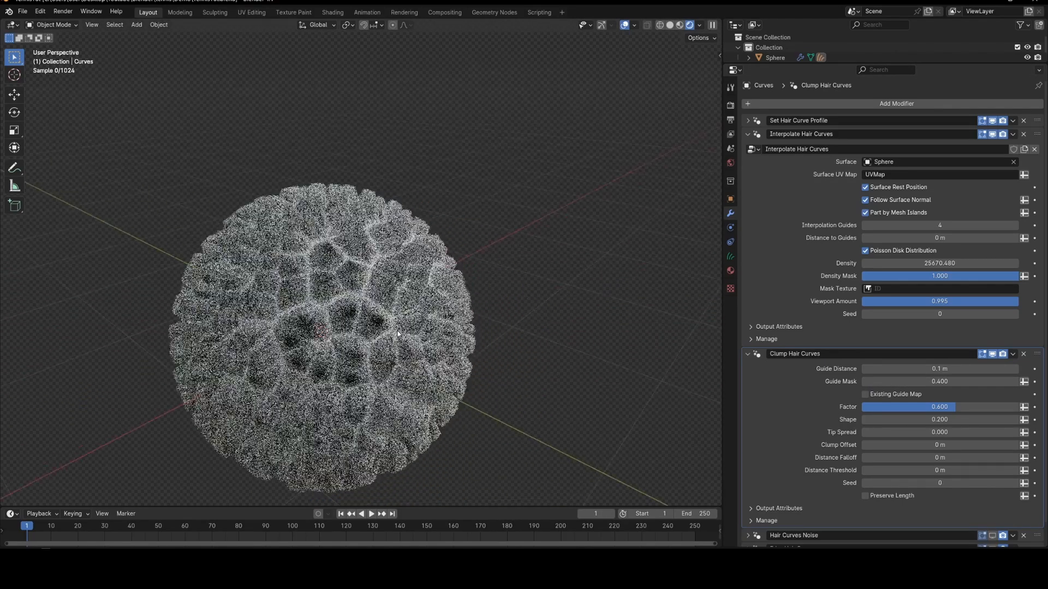
pyautogui.moveTo(360, 326); pyautogui.dragTo(442, 347, button='middle')
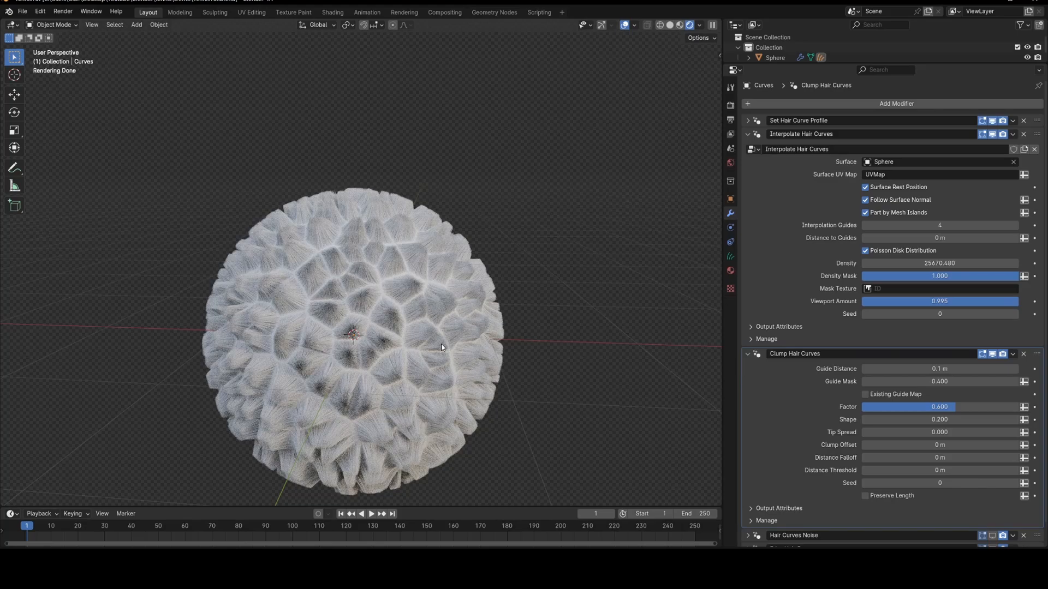
pyautogui.click(958, 433)
pyautogui.write('.0')
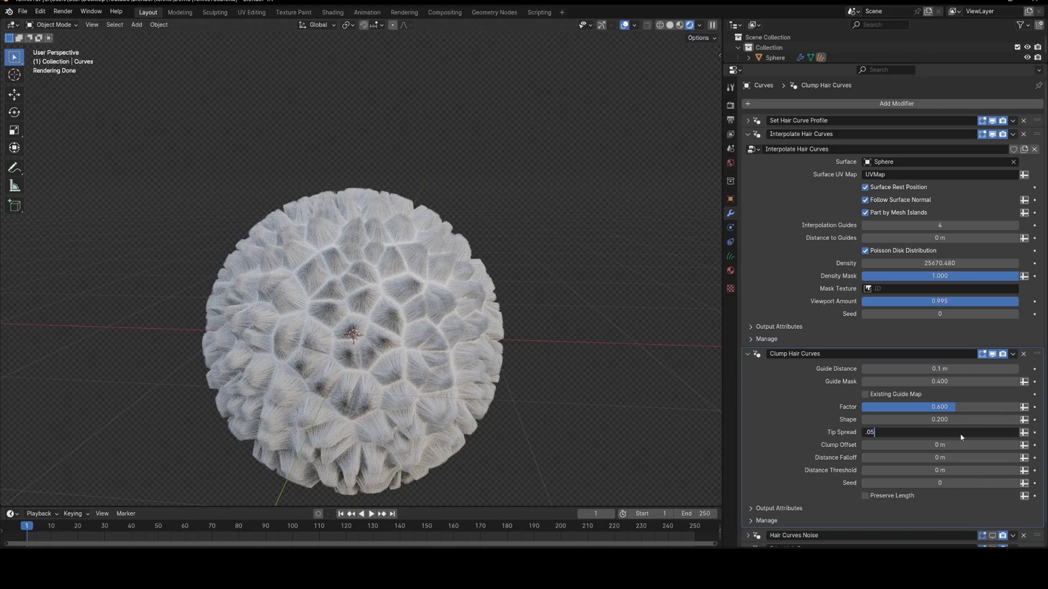
pyautogui.write('5')
pyautogui.press('Return')
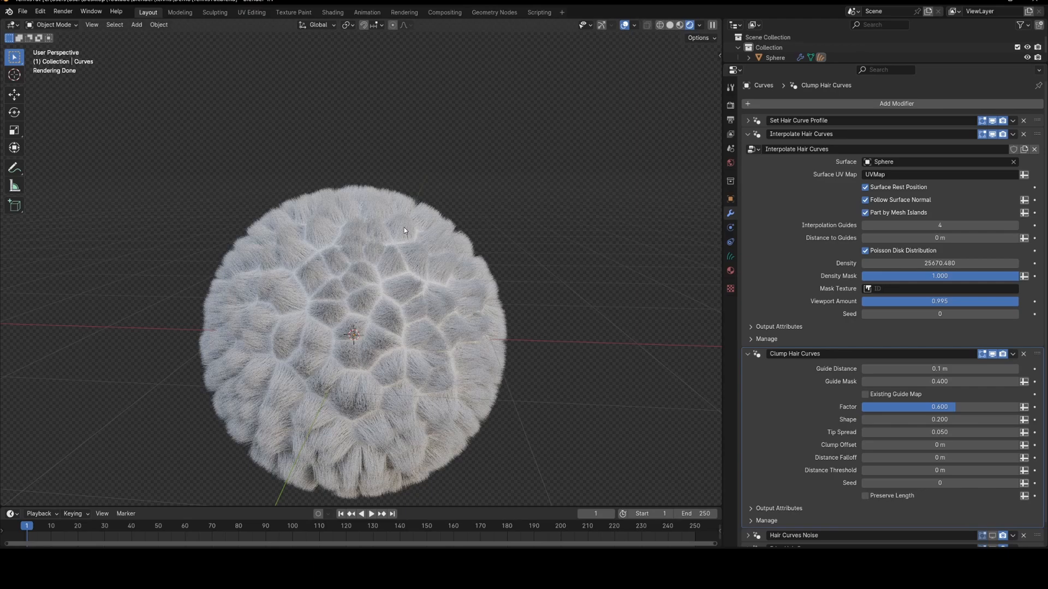
# - Set the Distance Falloff of the Clump Hair Curves modifier to 0.1 m
pyautogui.click(917, 458)
pyautogui.press('BackSpace')
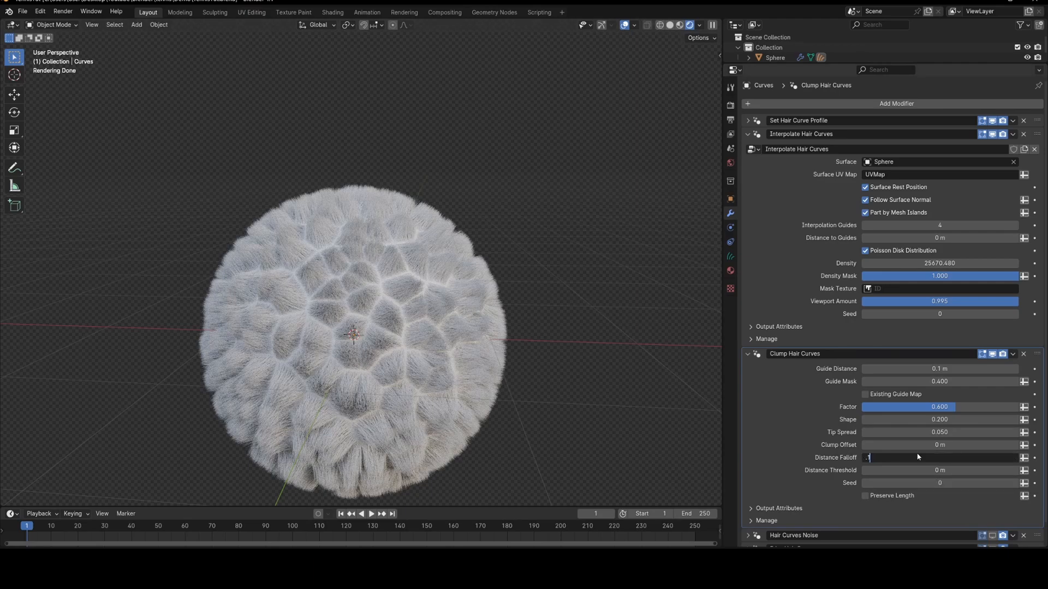
pyautogui.write('.1')
pyautogui.press('Return')
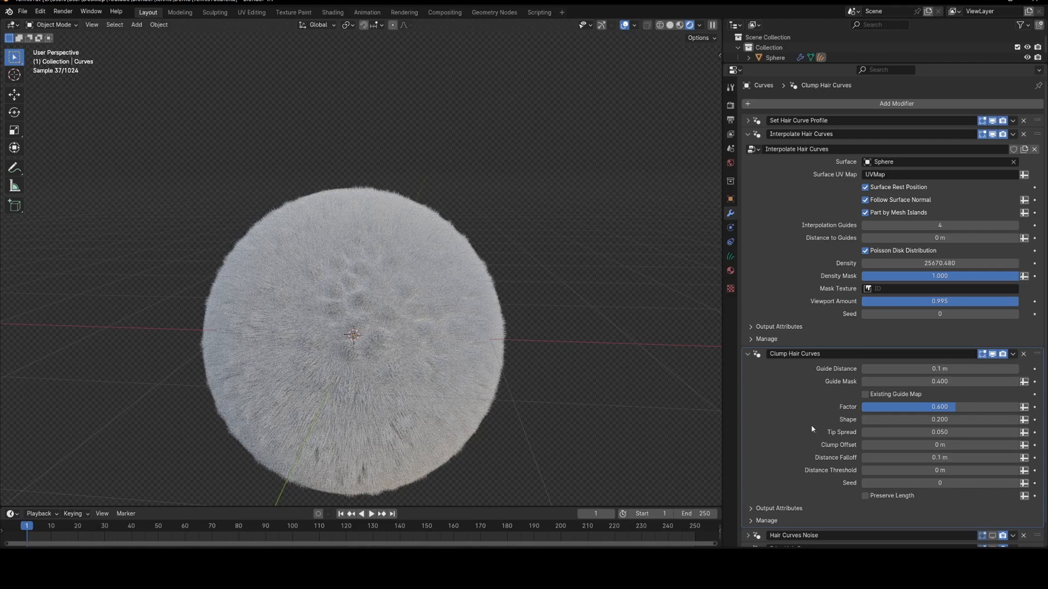
pyautogui.moveTo(468, 334); pyautogui.dragTo(431, 327, button='middle')
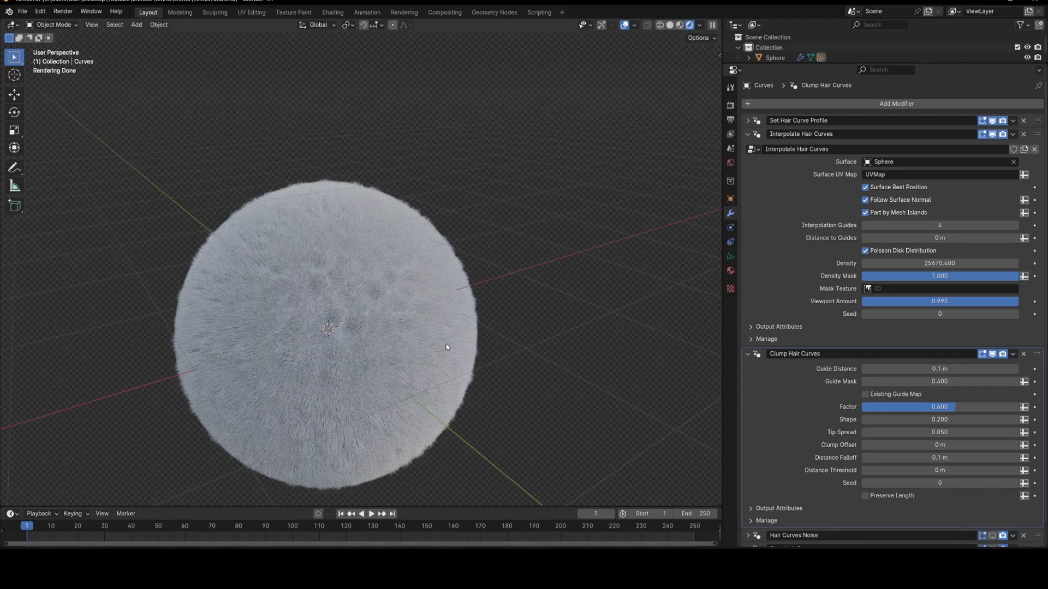
# - Enable the viewport display of the Hair Curves Noise and Frizz Hair Curves modifiers
pyautogui.scroll(-1, 792, 367)
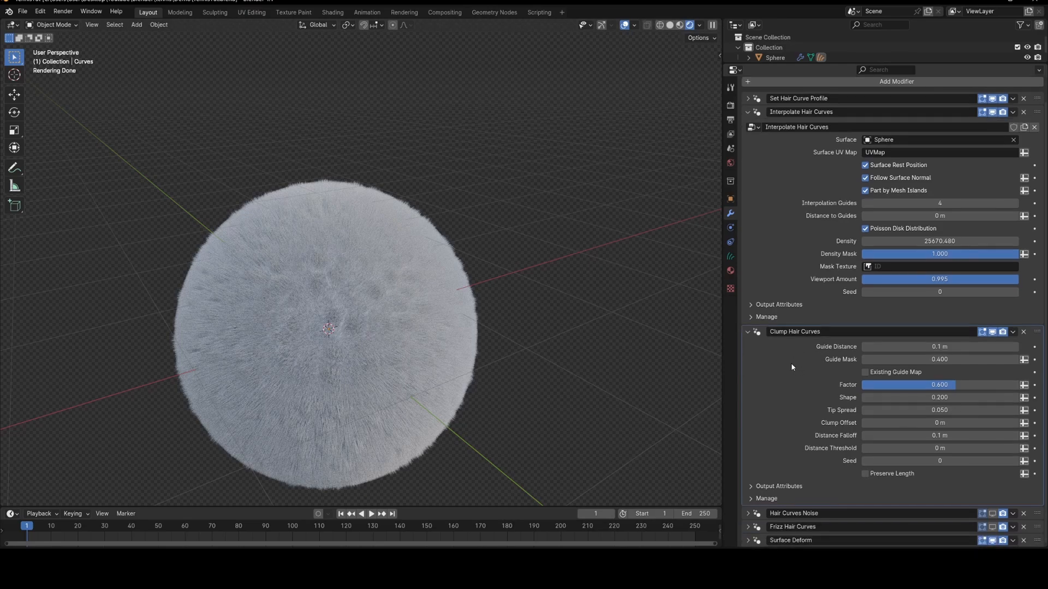
pyautogui.click(992, 527)
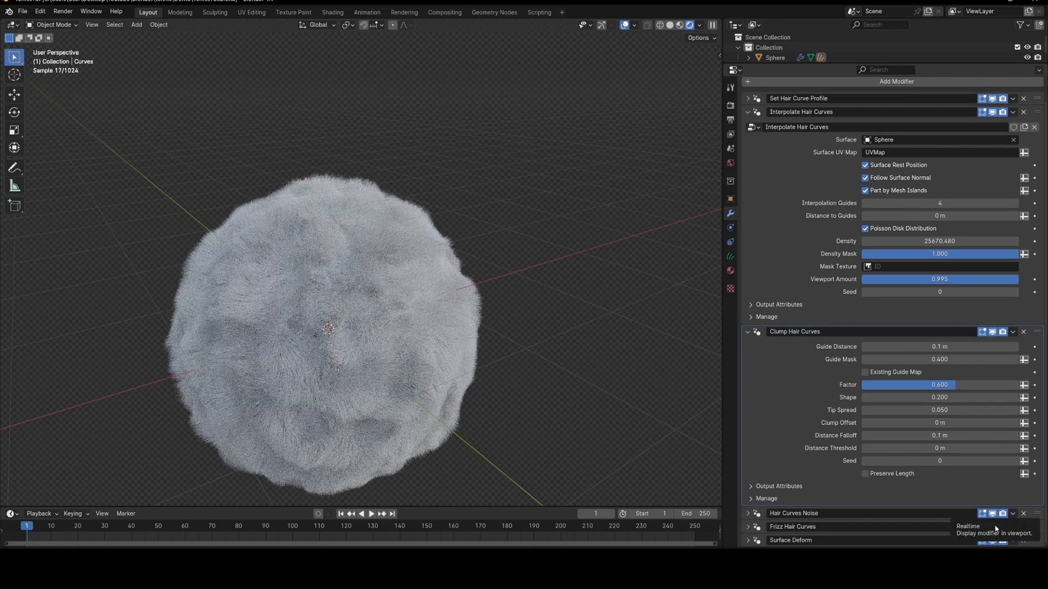
pyautogui.click(992, 527)
pyautogui.moveTo(506, 351); pyautogui.dragTo(491, 337, button='middle')
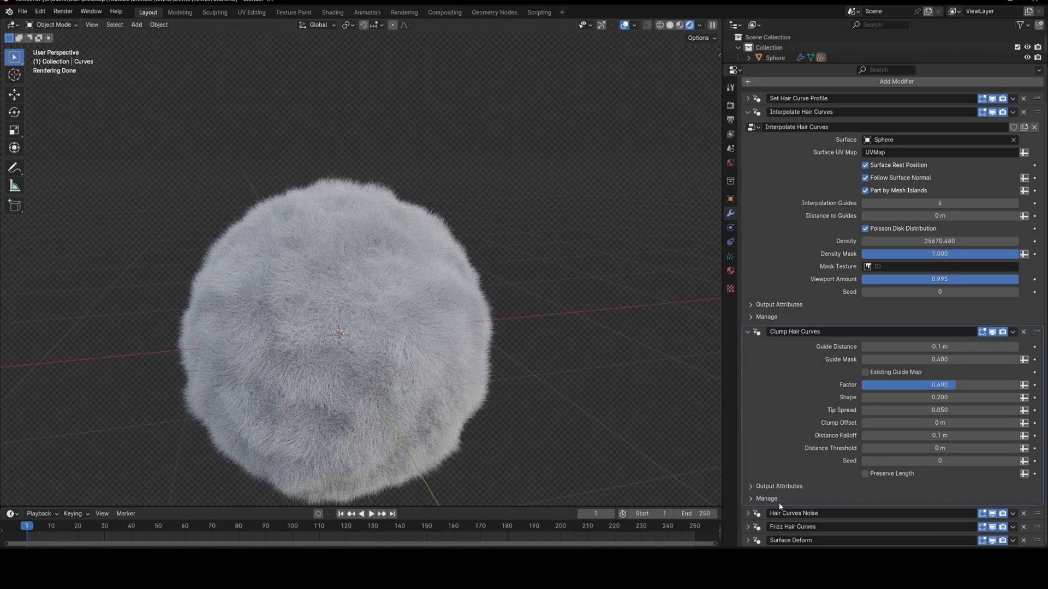
# - Collapse the Clump and Interpolate Hair Curves modifiers, and enable Preserve Length in the Hair Curves Noise modifier
pyautogui.click(748, 332)
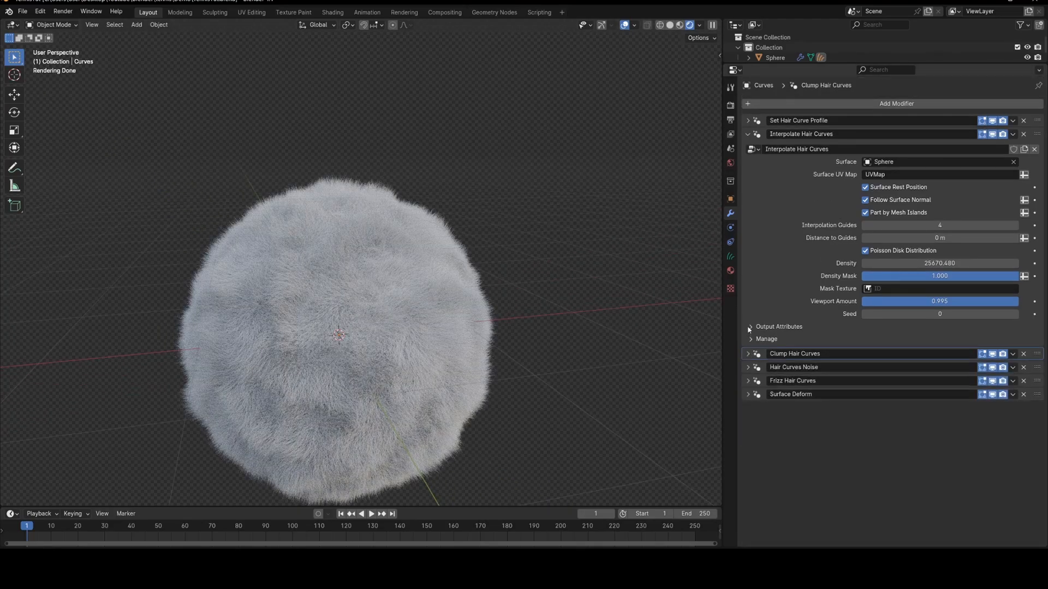
pyautogui.click(747, 133)
pyautogui.click(748, 160)
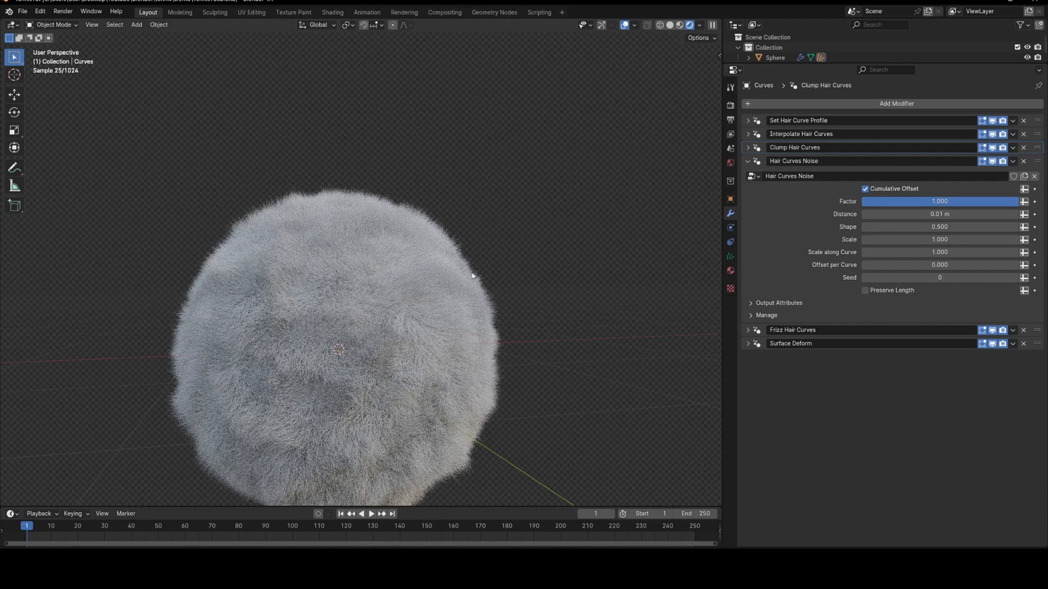
pyautogui.click(865, 290)
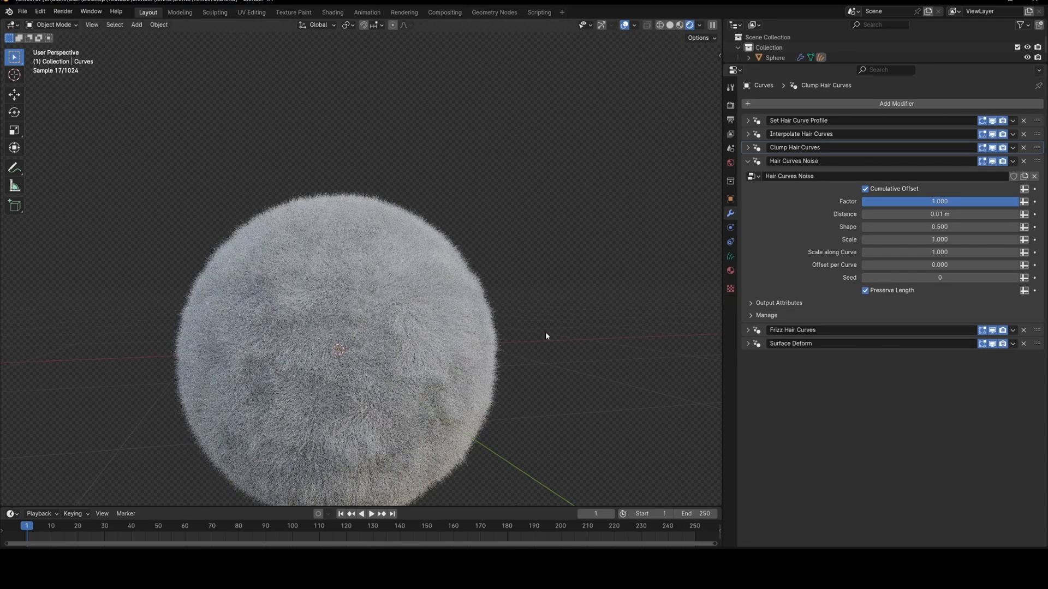
pyautogui.scroll(-3, 563, 325)
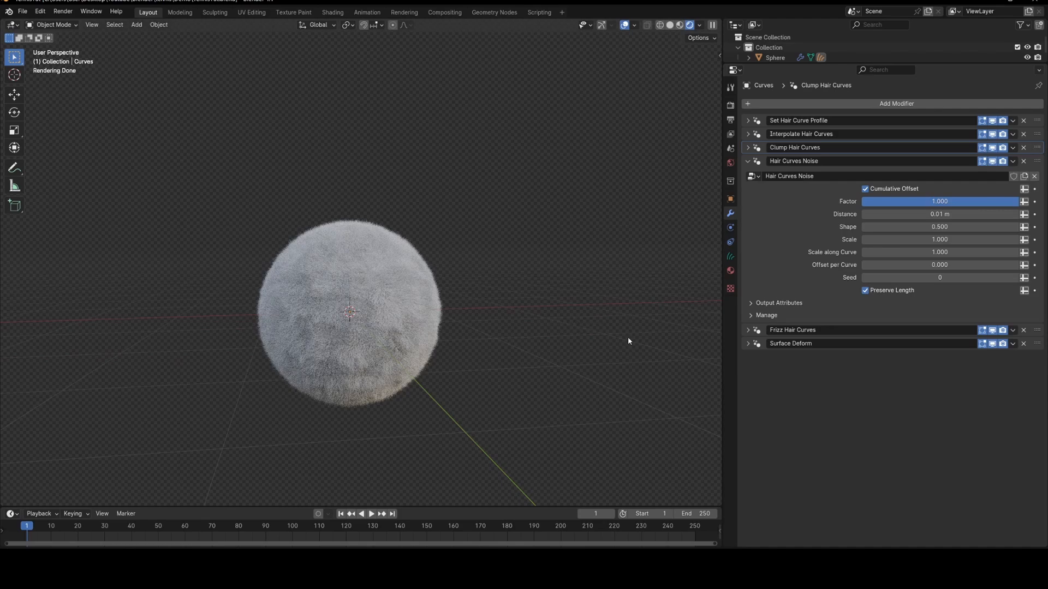
# - Try Scale values of 2 and 1.5 in the Hair Curves Noise modifier
pyautogui.click(940, 239)
pyautogui.write('2')
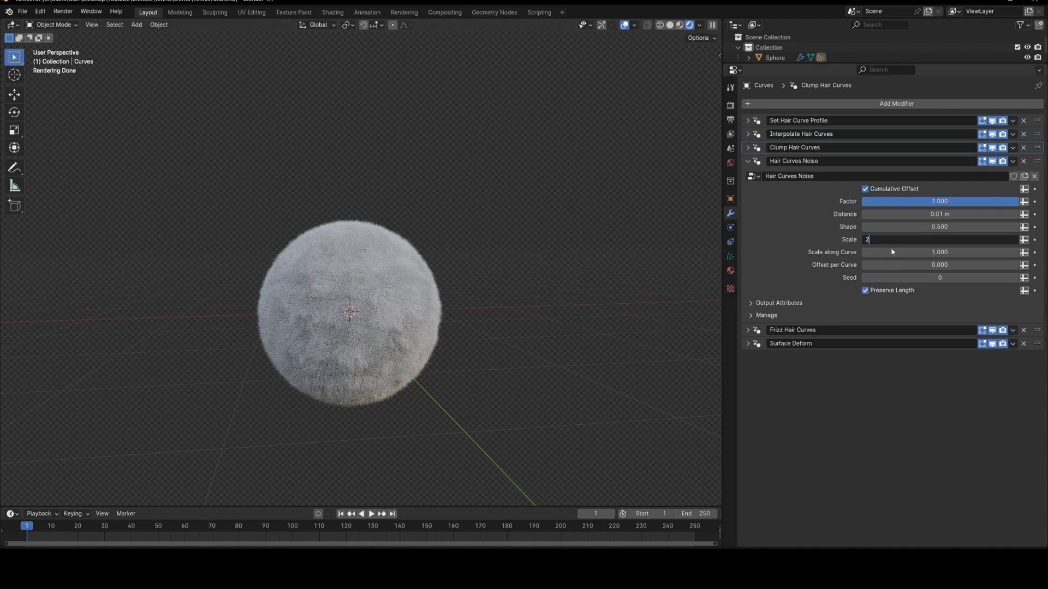
pyautogui.press('Return')
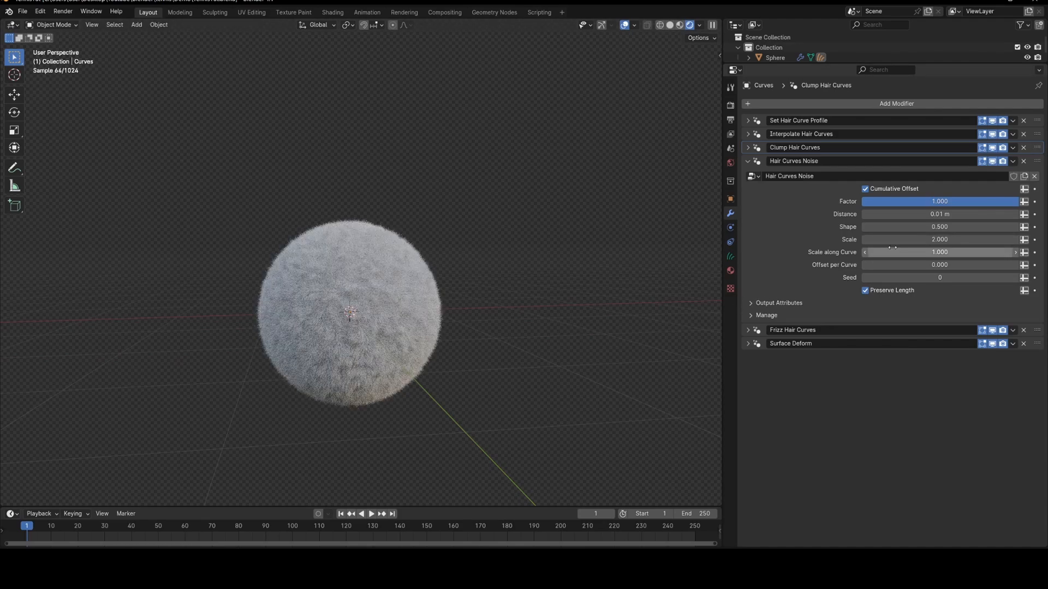
pyautogui.click(907, 242)
pyautogui.write('1')
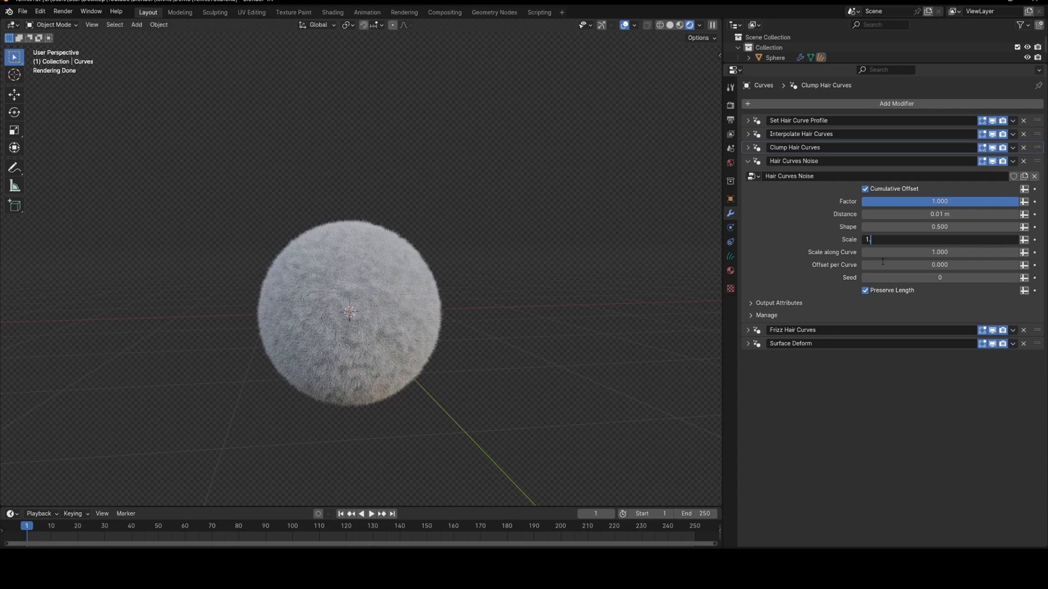
pyautogui.write('.5')
pyautogui.press('Return')
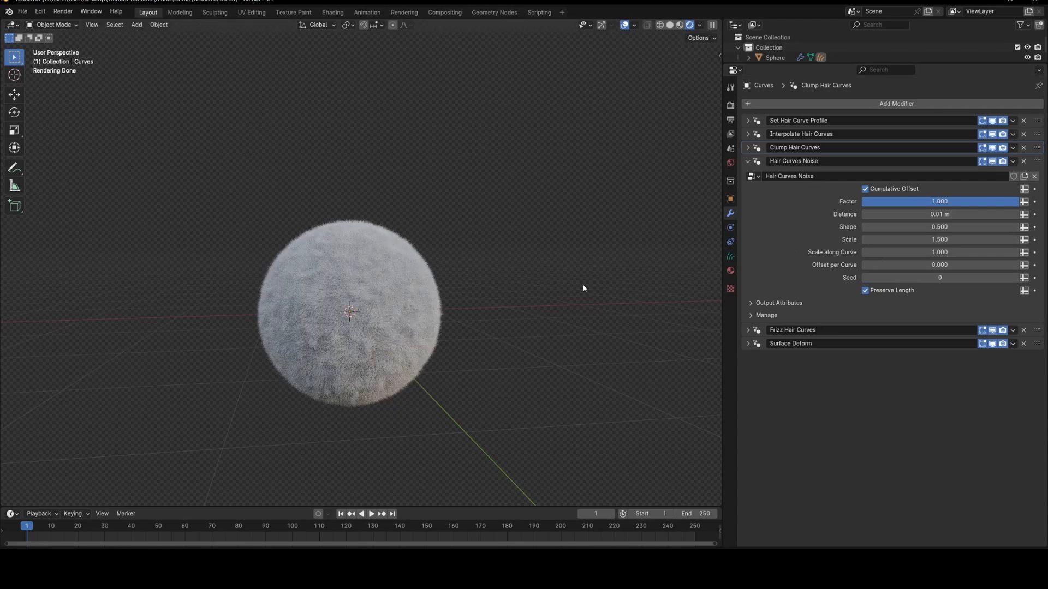
# - Set the Scale of the Hair Curves Noise modifier to 1.2 and inspect the fur from another side
pyautogui.scroll(3, 598, 292)
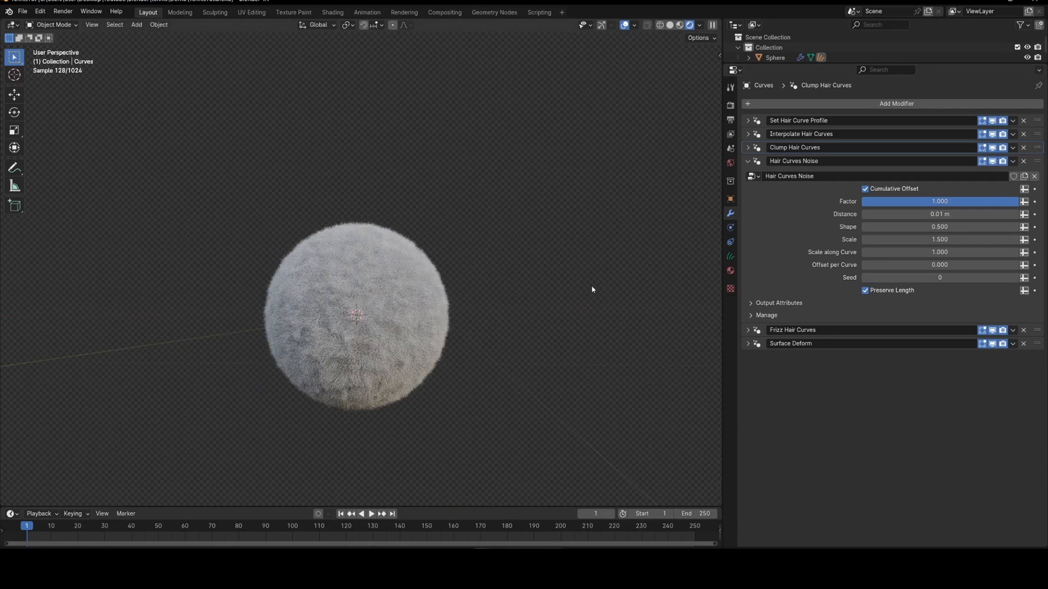
pyautogui.moveTo(624, 293); pyautogui.dragTo(543, 261, button='middle')
pyautogui.scroll(-2, 515, 299)
pyautogui.scroll(3, 520, 335)
pyautogui.scroll(-2, 550, 266)
pyautogui.scroll(-1, 544, 262)
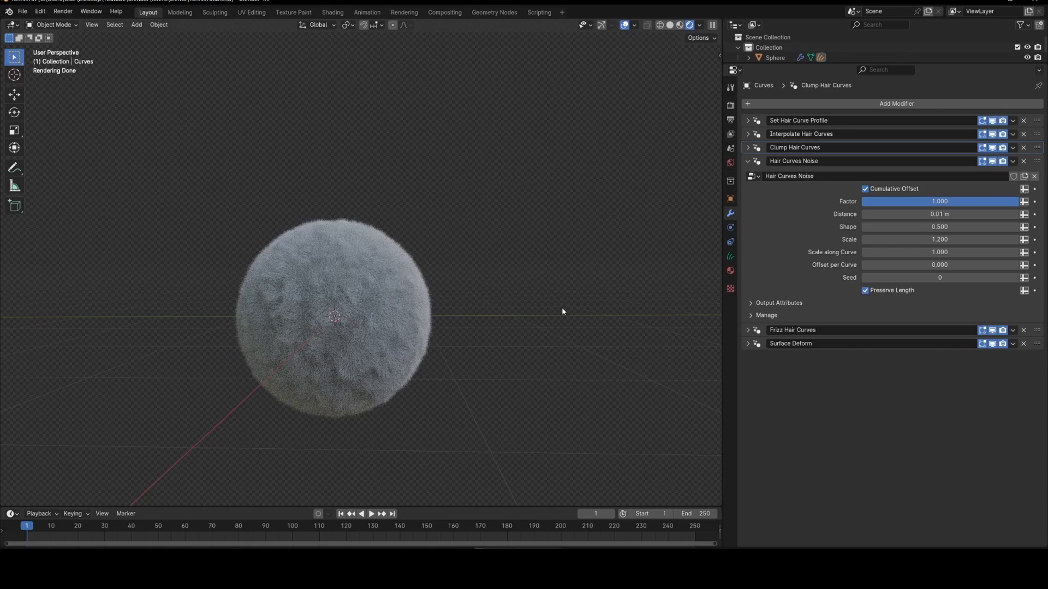
# - Split the 3D viewport, show the Shader Editor in the new area and enable Use Nodes for Fur Material
pyautogui.moveTo(549, 304); pyautogui.dragTo(548, 304, button='middle')
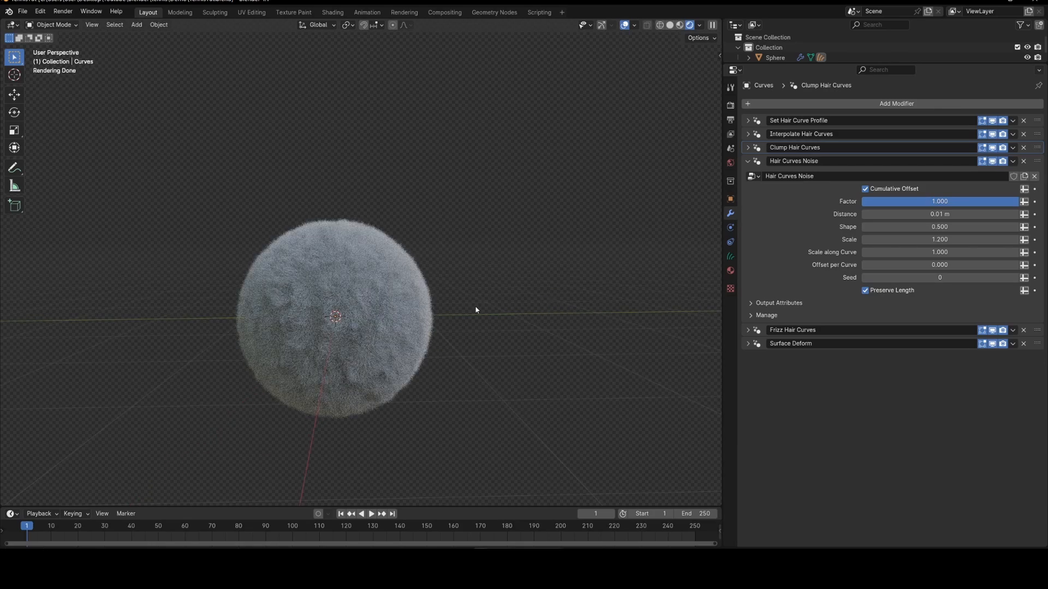
pyautogui.scroll(1, 480, 308)
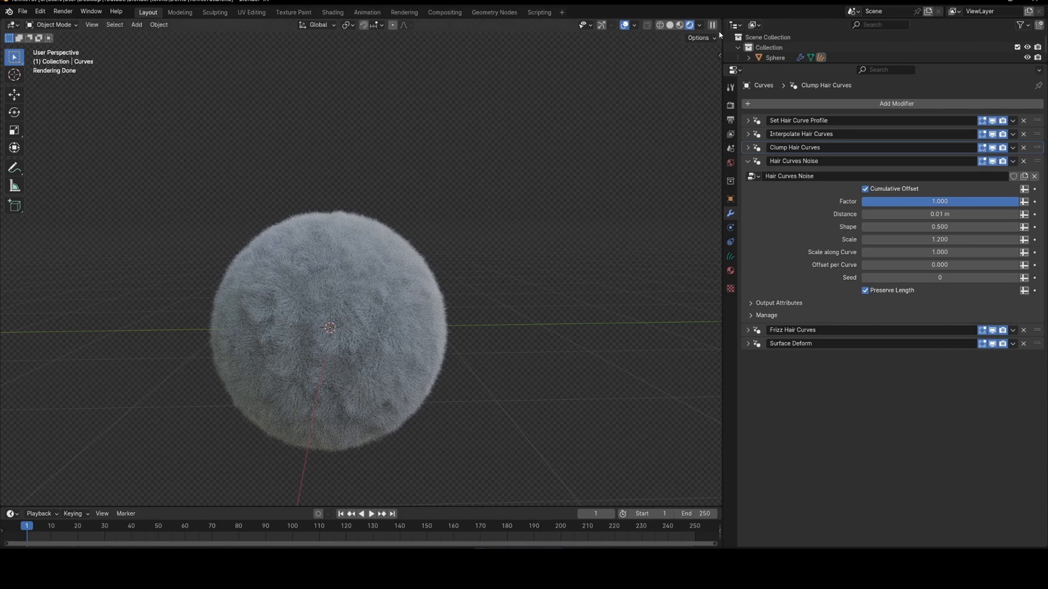
pyautogui.moveTo(719, 30); pyautogui.dragTo(374, 32)
pyautogui.click(386, 25)
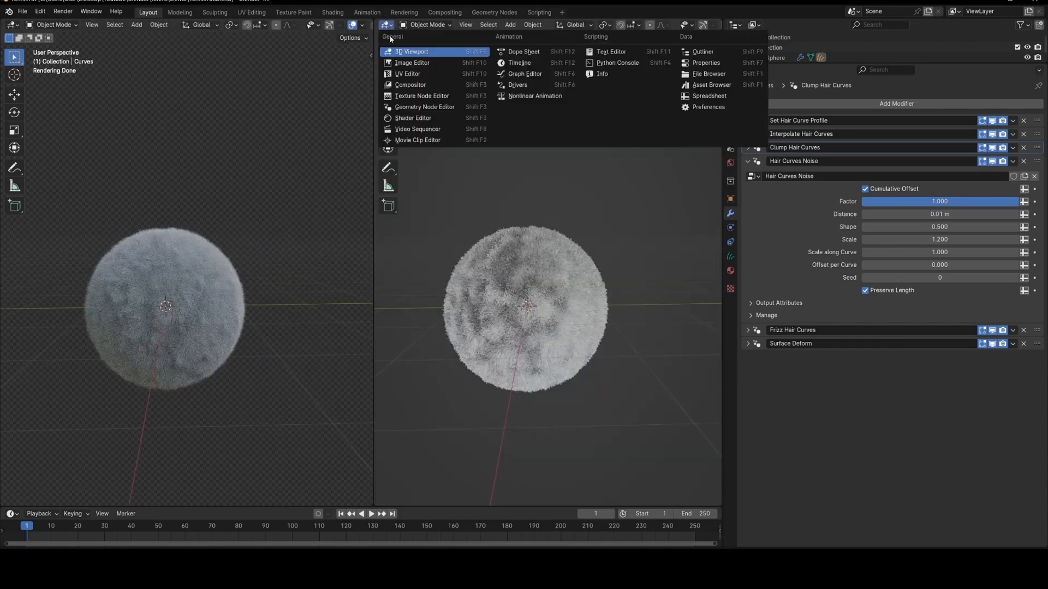
pyautogui.click(414, 115)
pyautogui.press('n')
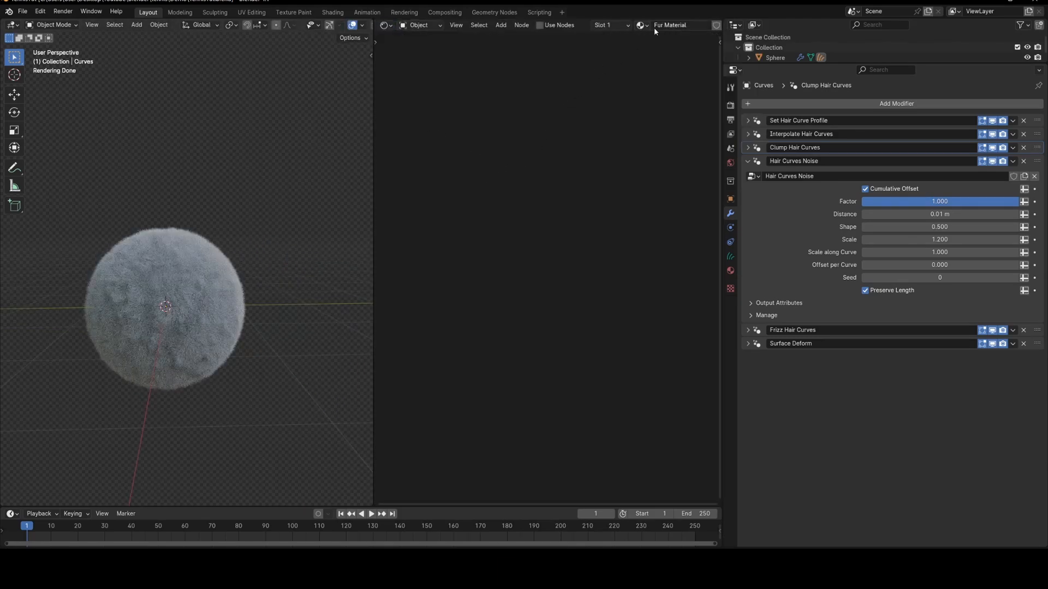
pyautogui.moveTo(659, 29); pyautogui.dragTo(565, 38, button='middle')
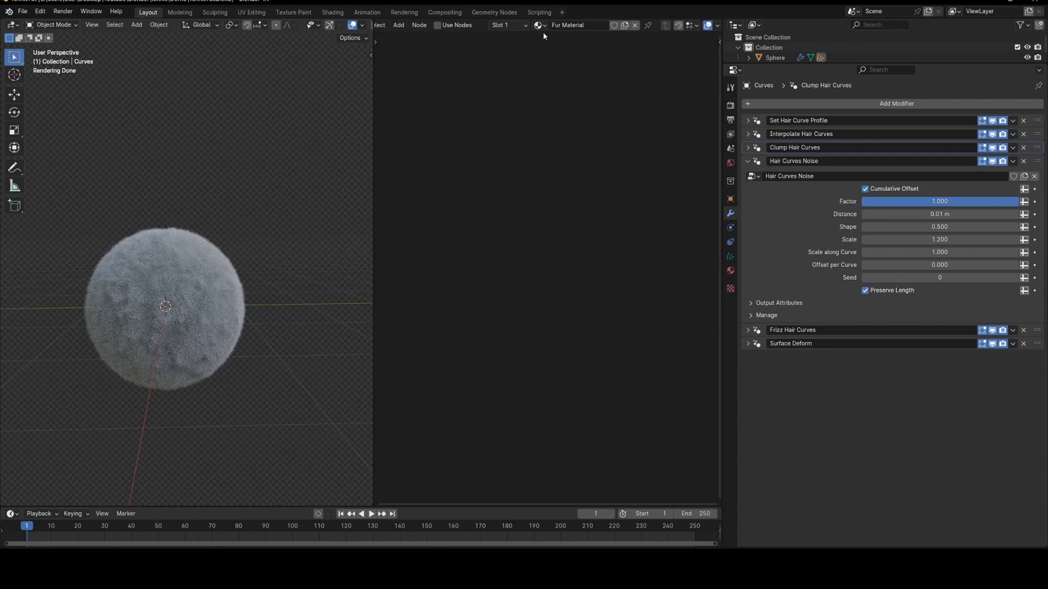
pyautogui.click(456, 29)
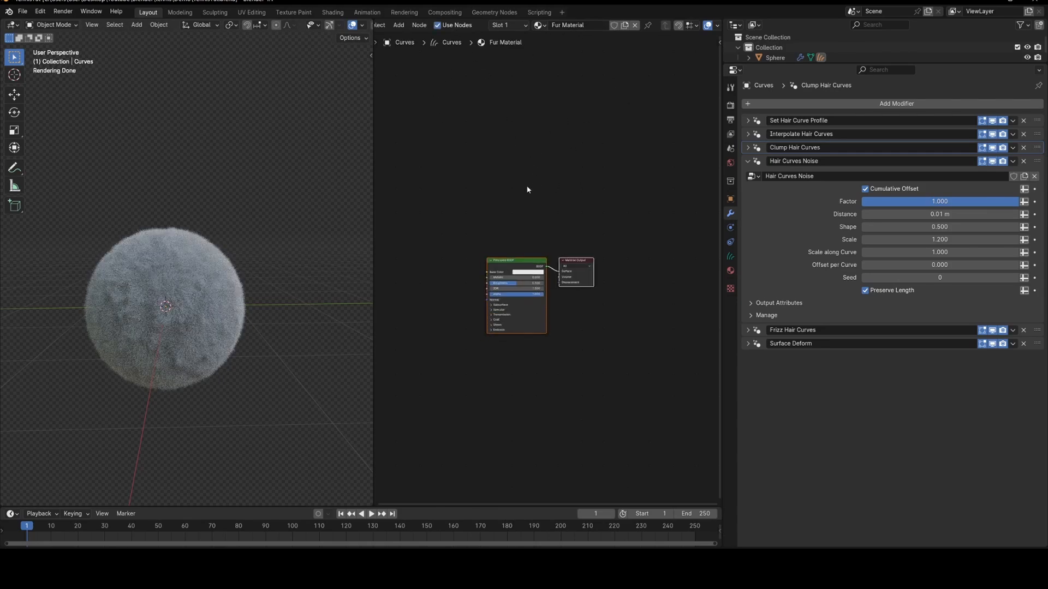
# - Replace the Principled BSDF in Fur Material with a Principled Hair BSDF connected to the Material Output's Surface
pyautogui.scroll(3, 527, 190)
pyautogui.moveTo(441, 207); pyautogui.dragTo(561, 167, button='middle')
pyautogui.scroll(3, 561, 167)
pyautogui.click(561, 166)
pyautogui.scroll(3, 294, 252)
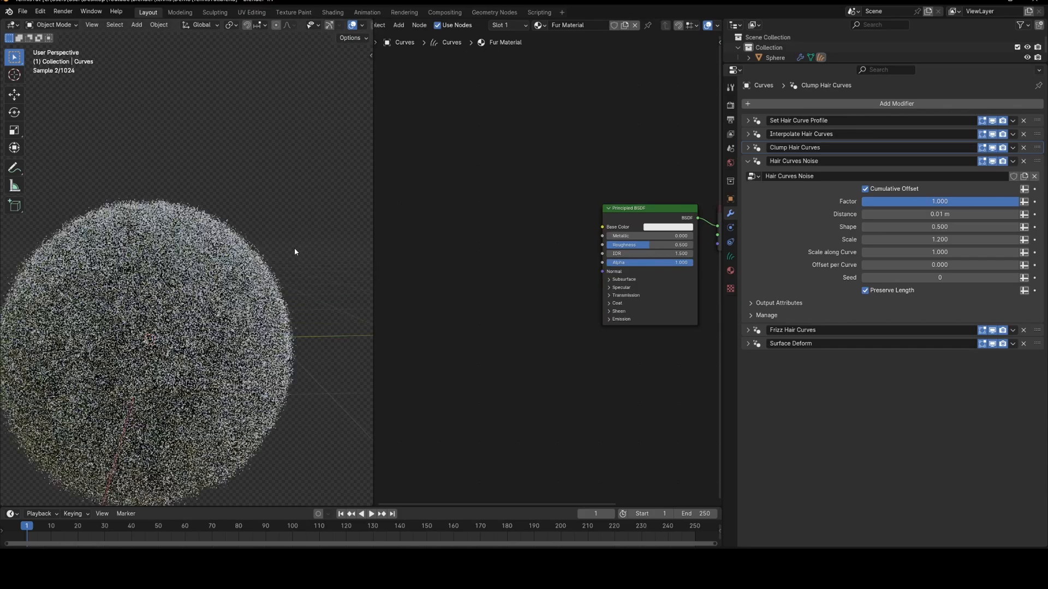
pyautogui.scroll(2, 657, 220)
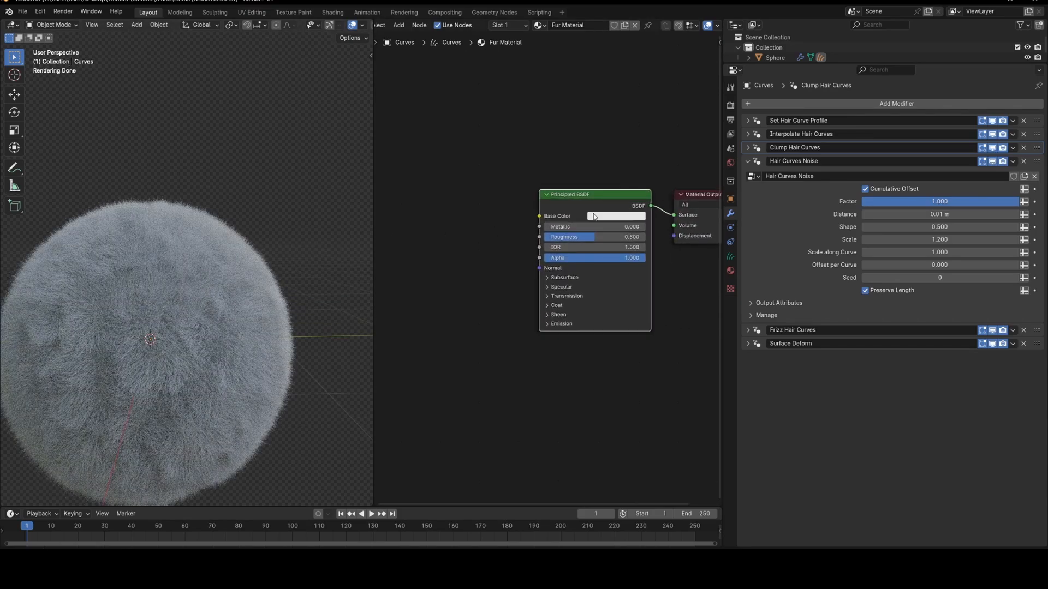
pyautogui.press('x')
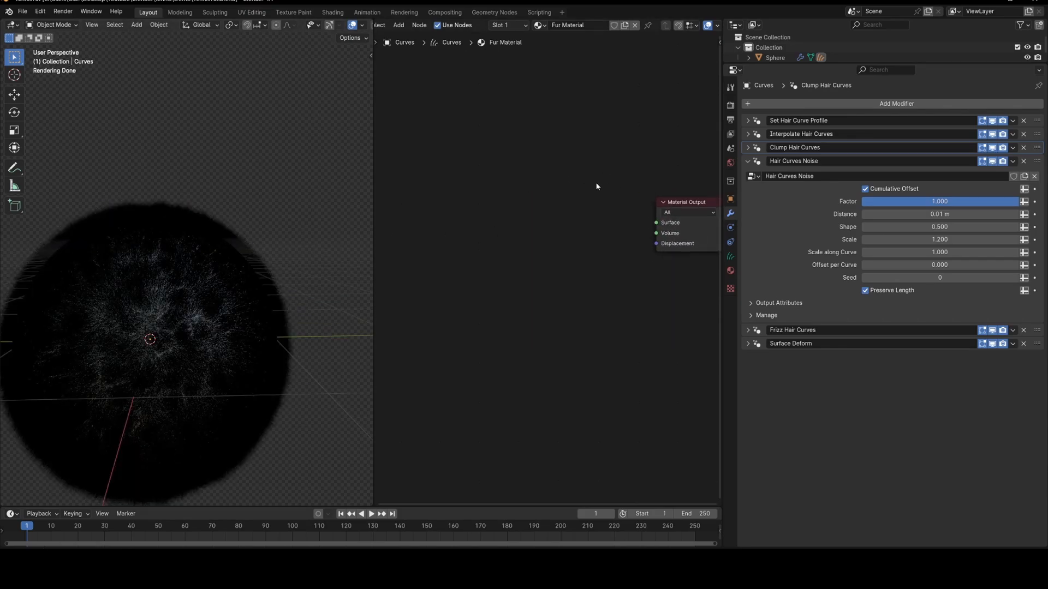
pyautogui.hotkey('shift', 'a')
pyautogui.write('hair')
pyautogui.press('Return')
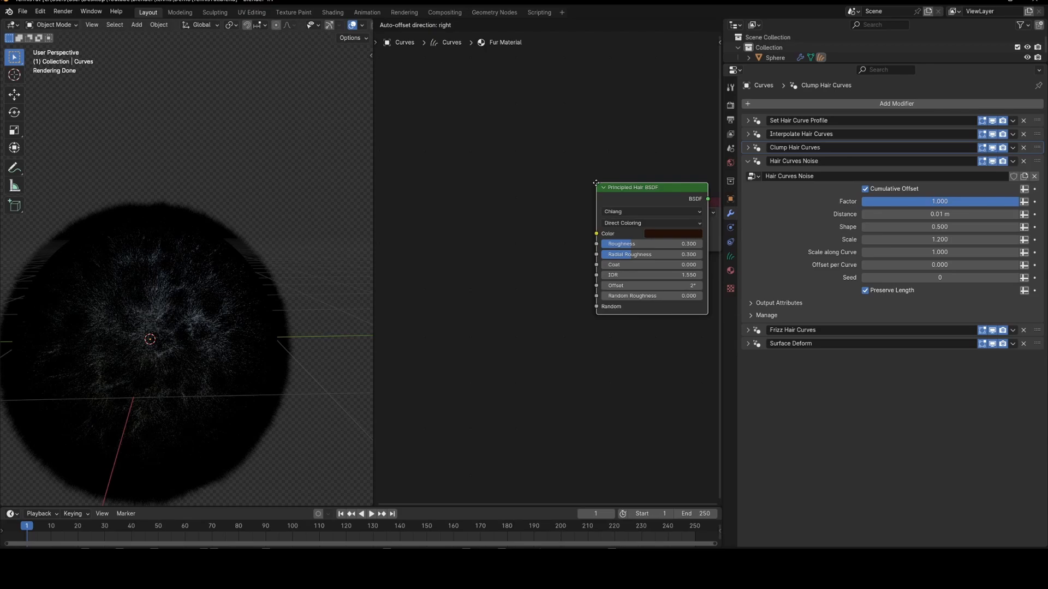
pyautogui.click(560, 189)
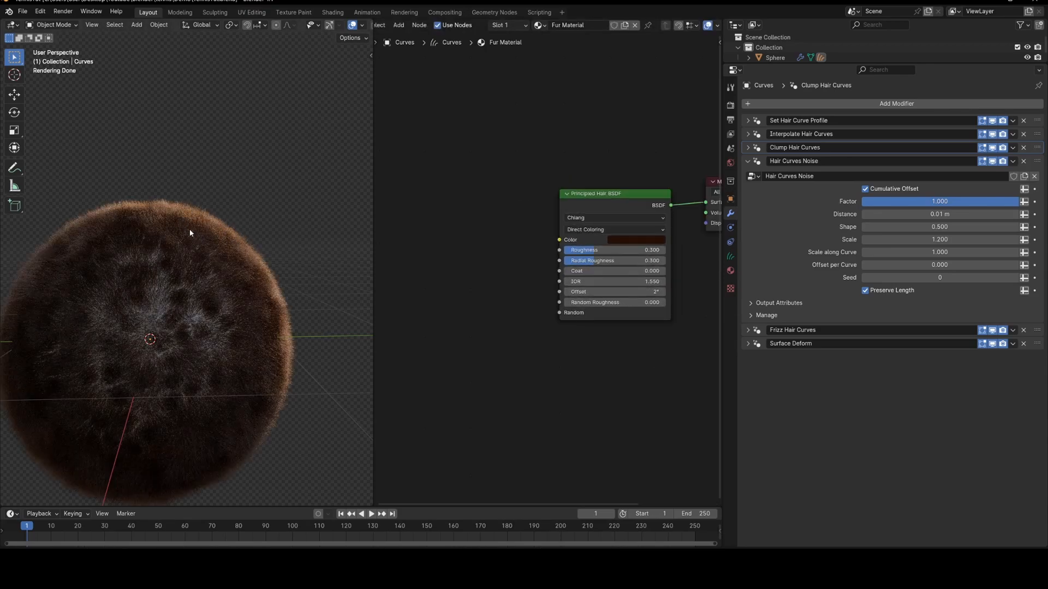
# - Set the Principled Hair BSDF color to a yellowish green and inspect the fur from near and far
pyautogui.scroll(3, 539, 231)
pyautogui.moveTo(651, 234); pyautogui.dragTo(582, 238, button='middle')
pyautogui.scroll(2, 584, 257)
pyautogui.click(606, 251)
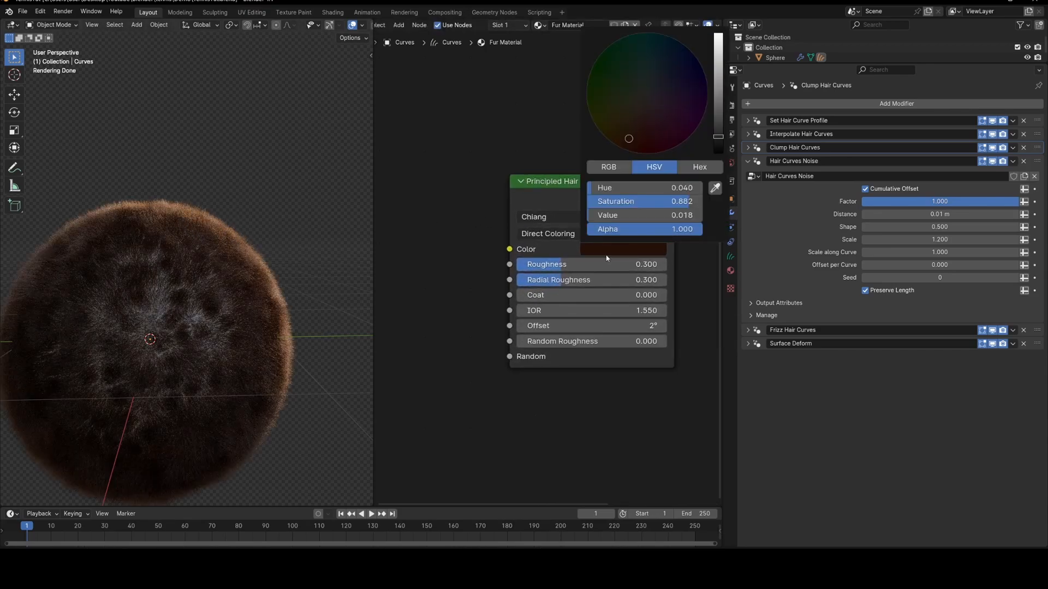
pyautogui.scroll(3, 632, 130)
pyautogui.scroll(5, 632, 131)
pyautogui.moveTo(633, 131); pyautogui.dragTo(609, 97)
pyautogui.click(611, 96)
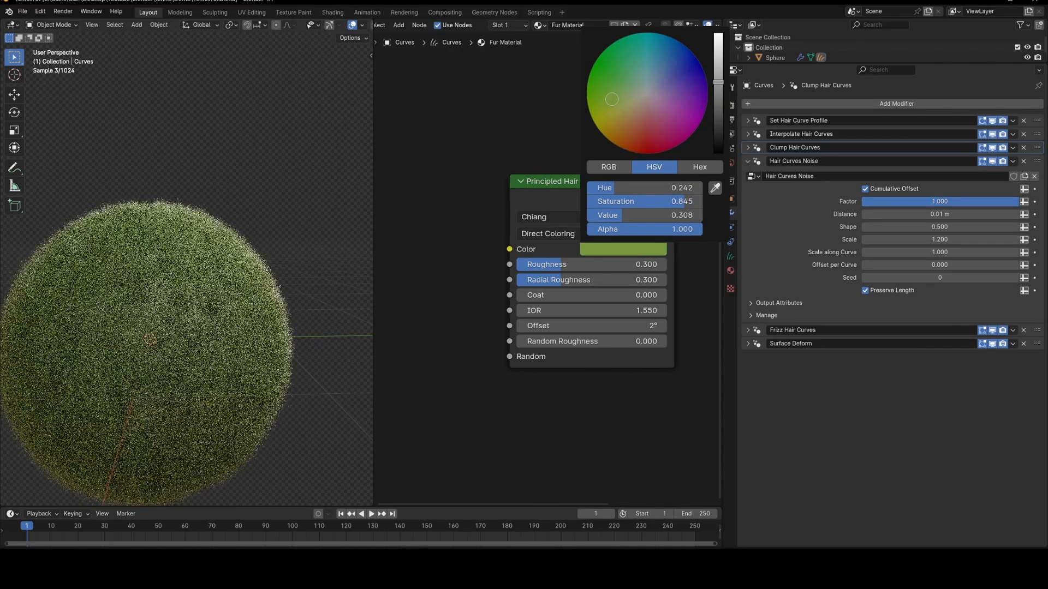
pyautogui.scroll(-7, 329, 217)
pyautogui.moveTo(305, 235); pyautogui.dragTo(259, 330, button='middle')
pyautogui.scroll(7, 327, 300)
pyautogui.scroll(-8, 217, 299)
pyautogui.scroll(6, 257, 314)
pyautogui.scroll(6, 259, 332)
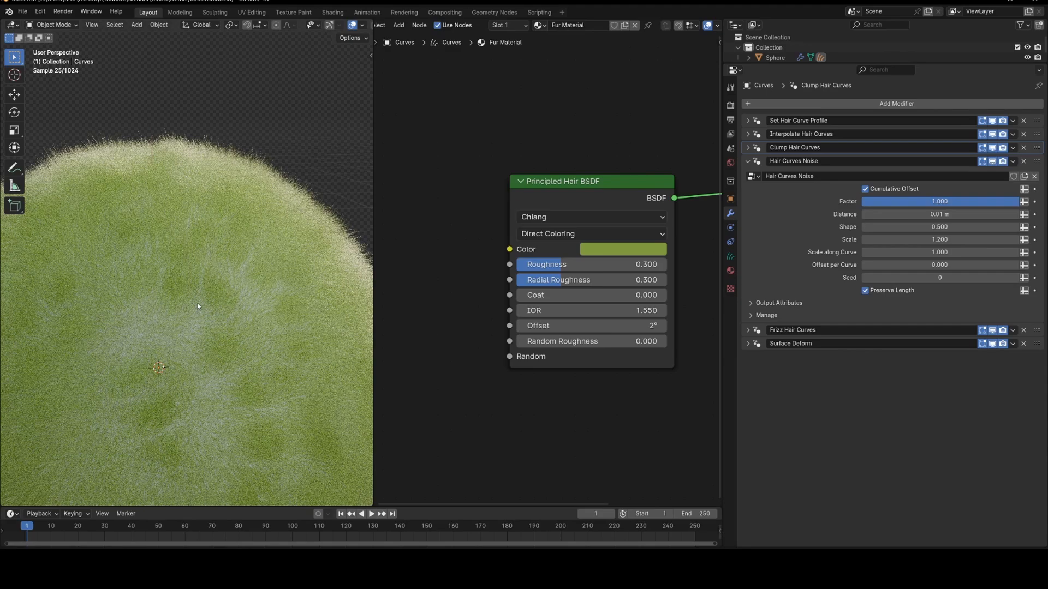
# - Create a new material named Base on the sphere and give it a light yellow-green base color
pyautogui.moveTo(776, 64); pyautogui.dragTo(775, 224)
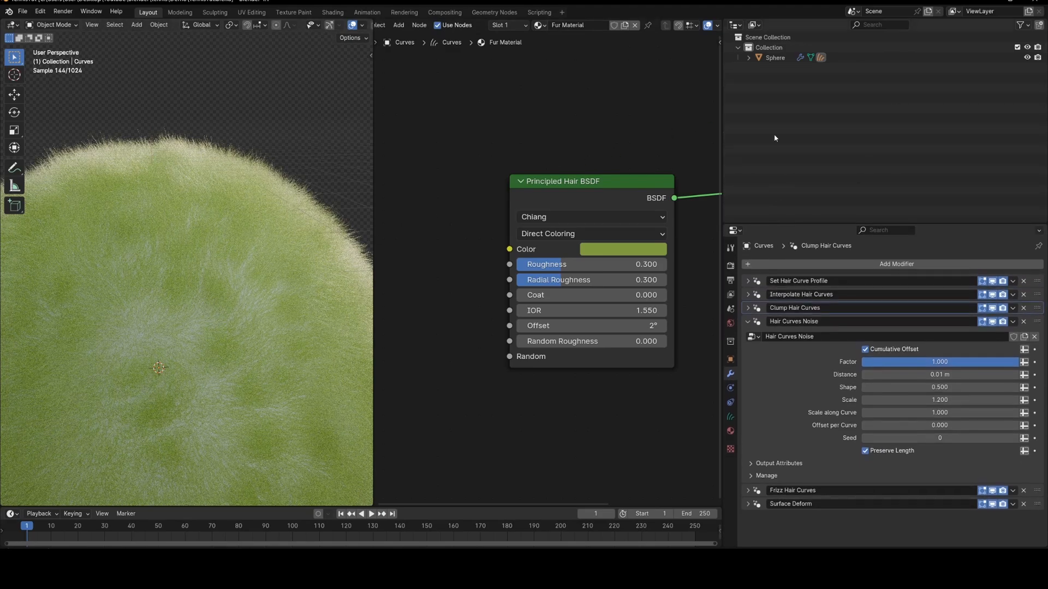
pyautogui.click(776, 57)
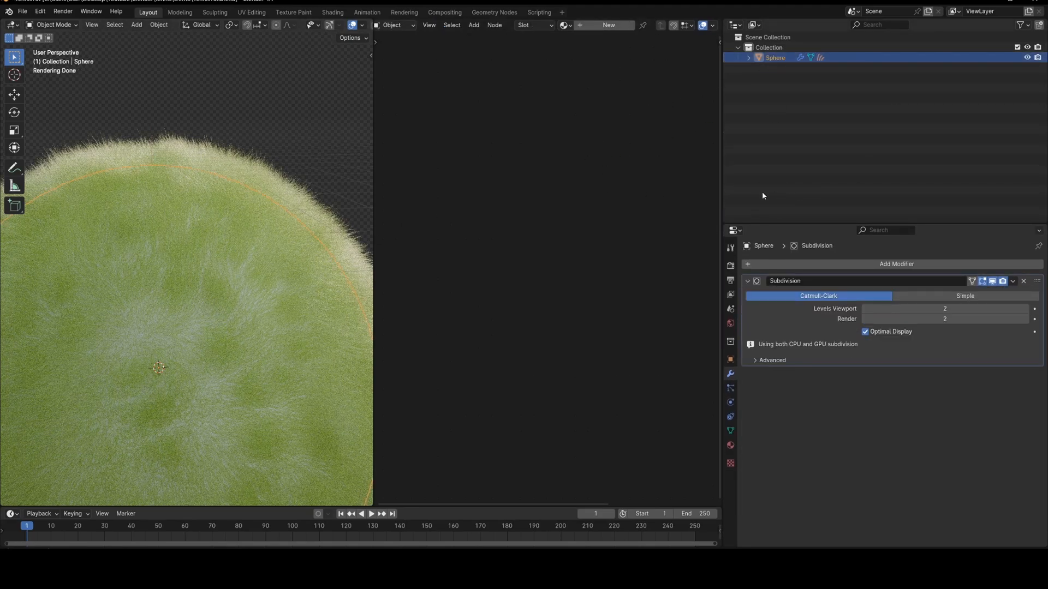
pyautogui.click(609, 28)
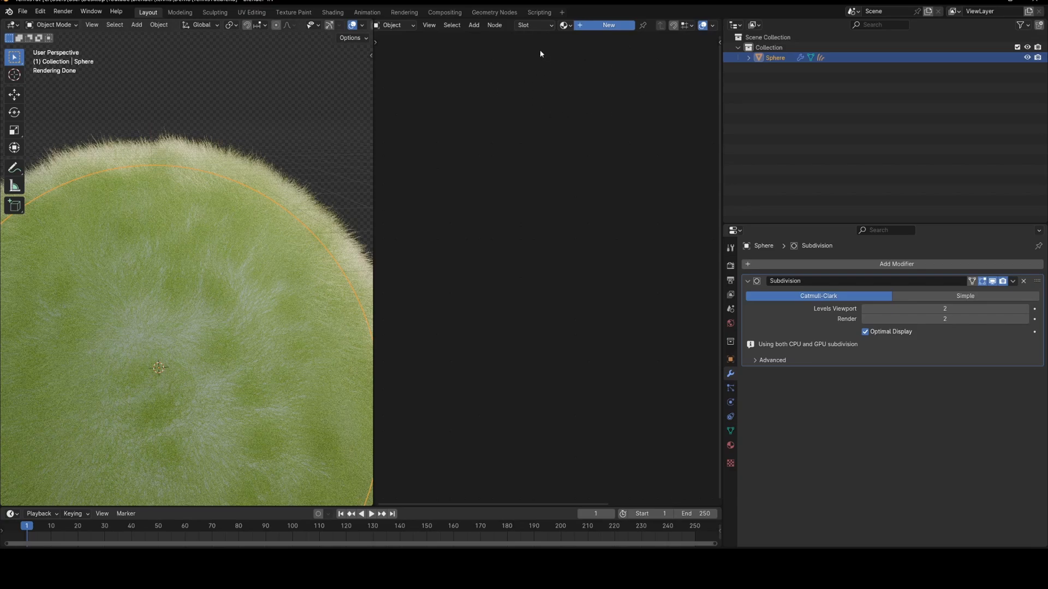
pyautogui.click(652, 26)
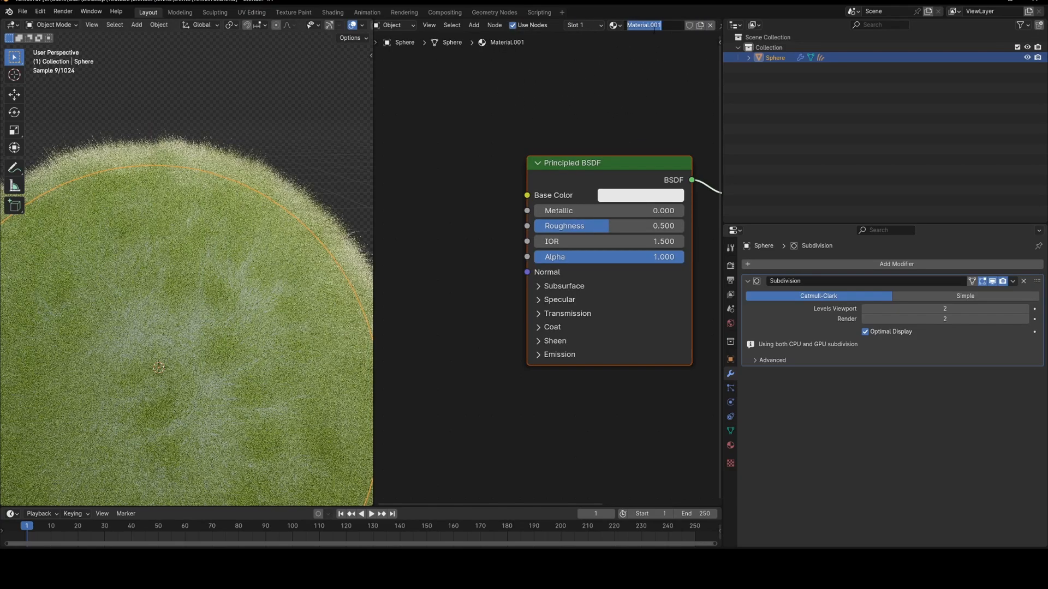
pyautogui.write('Base')
pyautogui.press('Return')
pyautogui.click(621, 195)
pyautogui.moveTo(656, 282); pyautogui.dragTo(636, 279)
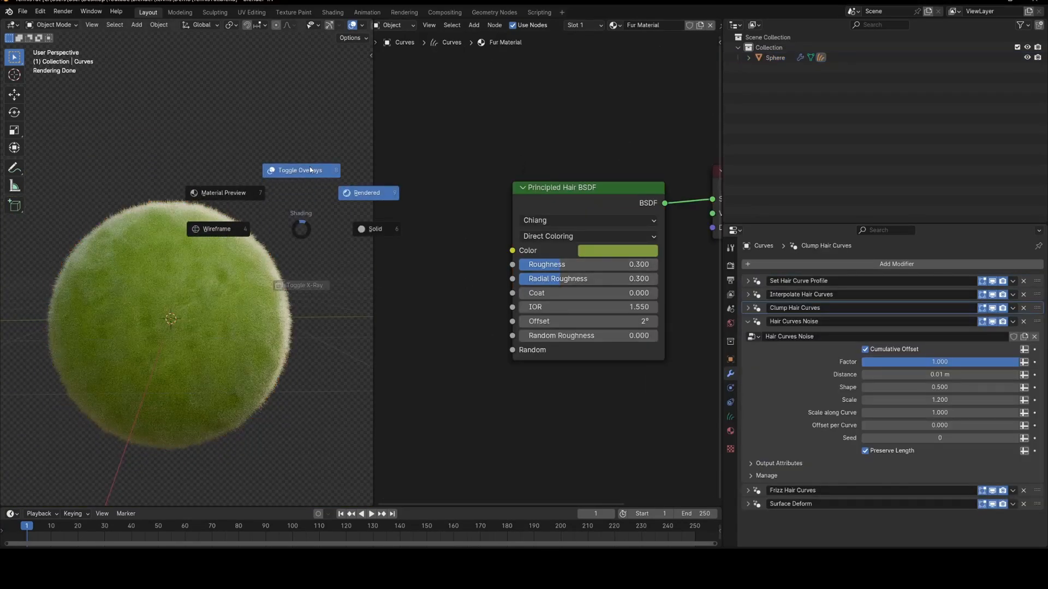
# - Set the Principled Hair BSDF Roughness to 0.700, check the fur, and show the viewport overlays again
pyautogui.moveTo(523, 254); pyautogui.dragTo(630, 266)
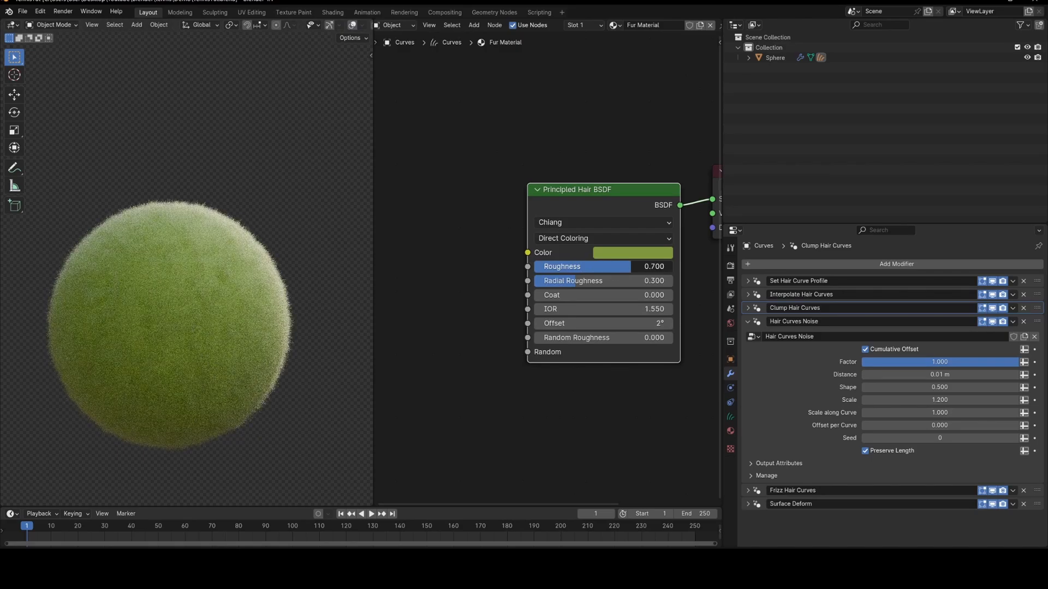
pyautogui.scroll(-3, 316, 363)
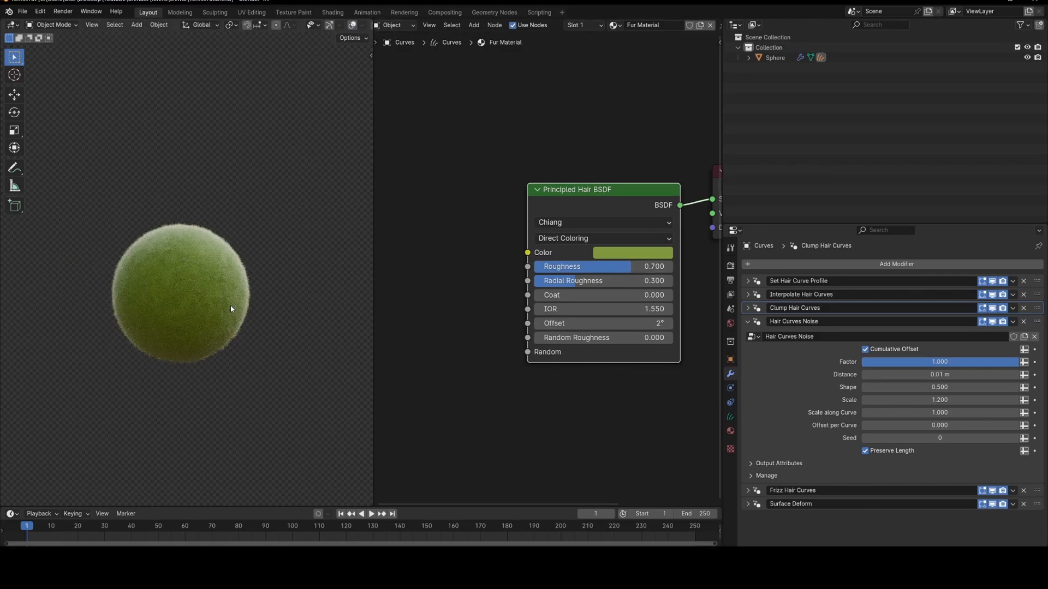
pyautogui.scroll(1, 231, 306)
pyautogui.press('z')
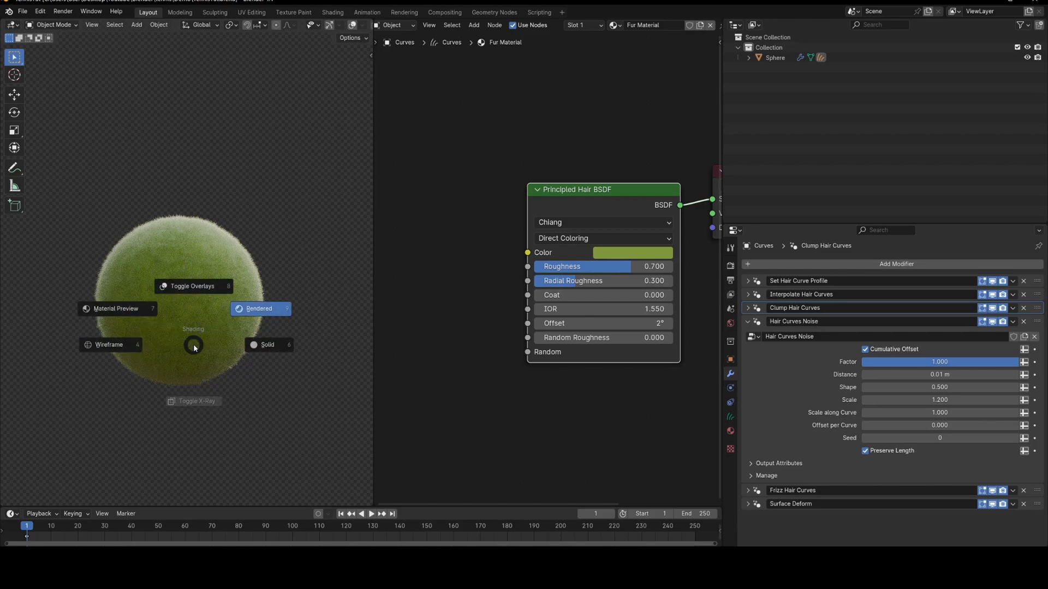
pyautogui.click(221, 284)
# - Sketch curved annotation strokes across and around the ball and erase them
pyautogui.moveTo(111, 259)
pyautogui.mouseDown()
pyautogui.moveTo(180, 239)
pyautogui.moveTo(170, 355)
pyautogui.mouseUp()
pyautogui.moveTo(126, 272)
pyautogui.keyDown('ctrl'); pyautogui.mouseDown()
pyautogui.moveTo(213, 245)
pyautogui.moveTo(143, 359)
pyautogui.mouseUp(); pyautogui.keyUp('ctrl')
pyautogui.moveTo(143, 294); pyautogui.dragTo(163, 309, button='middle')
pyautogui.moveTo(139, 277)
pyautogui.mouseDown()
pyautogui.moveTo(215, 269)
pyautogui.moveTo(240, 345)
pyautogui.moveTo(153, 368)
pyautogui.mouseUp()
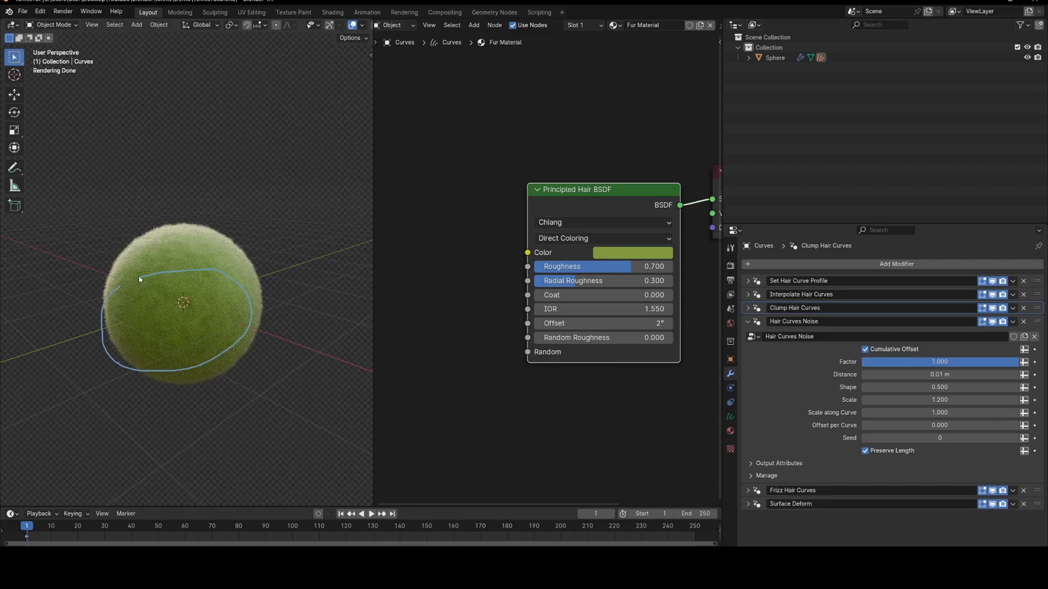
pyautogui.moveTo(141, 279)
pyautogui.keyDown('ctrl'); pyautogui.mouseDown()
pyautogui.moveTo(231, 358)
pyautogui.moveTo(115, 295)
pyautogui.mouseUp(); pyautogui.keyUp('ctrl')
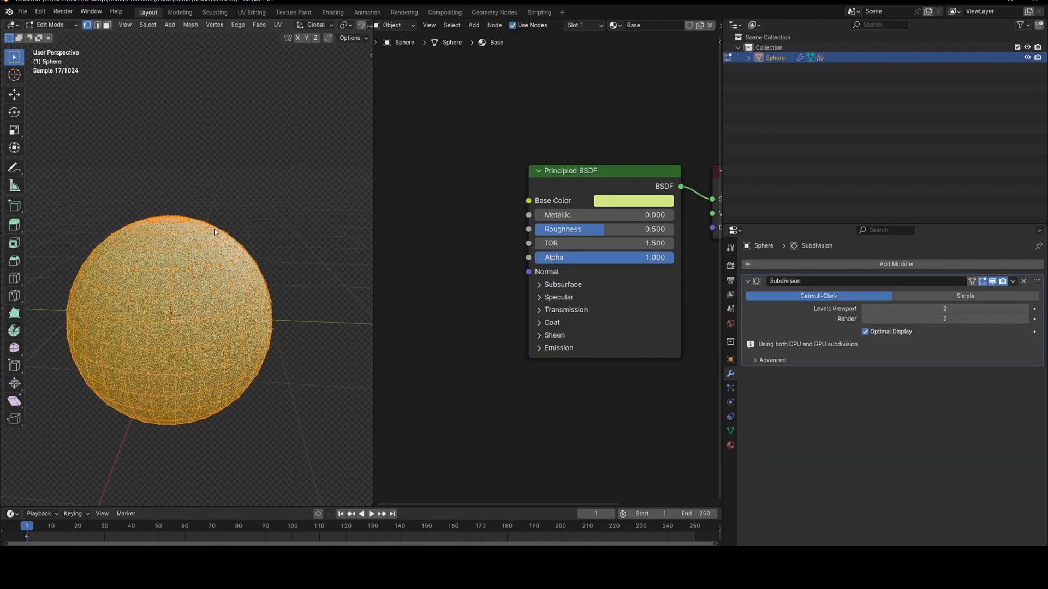
# - Switch the viewport to Solid shading and examine the sphere's UV layout in the UV Editor
pyautogui.press('z')
pyautogui.click(267, 283)
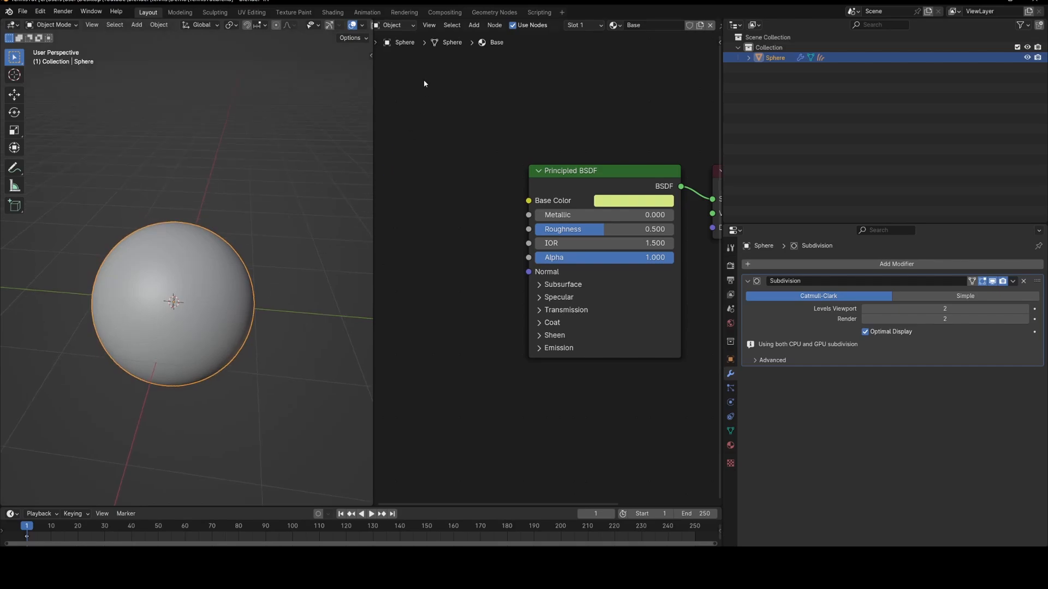
pyautogui.scroll(2, 388, 25)
pyautogui.click(385, 26)
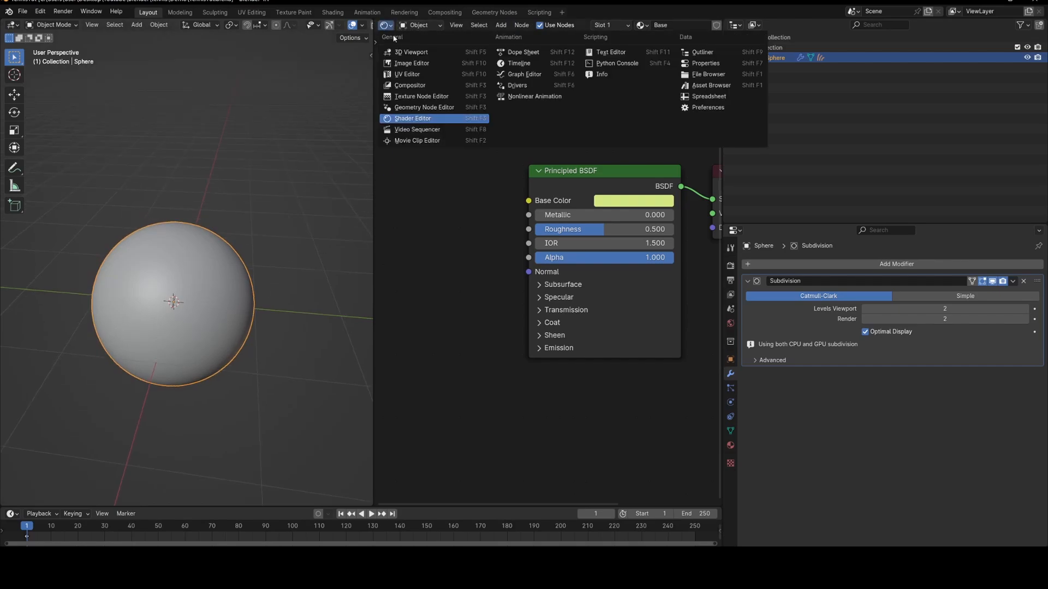
pyautogui.click(421, 64)
pyautogui.press('Tab')
pyautogui.scroll(4, 572, 295)
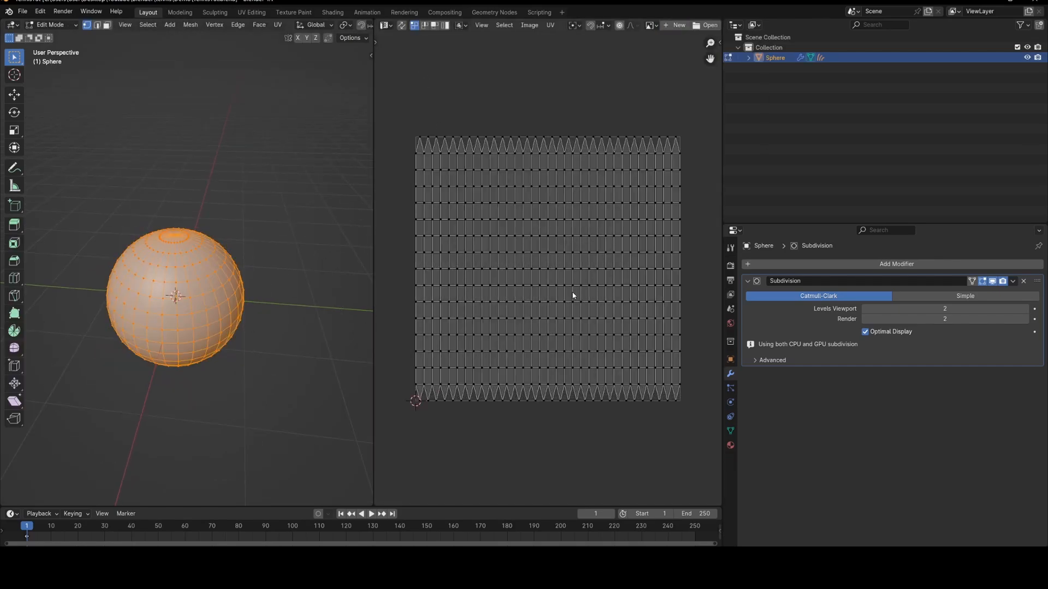
pyautogui.moveTo(337, 269)
pyautogui.mouseDown(button='middle')
pyautogui.moveTo(207, 254)
pyautogui.moveTo(181, 281)
pyautogui.mouseUp(button='middle')
pyautogui.press('Tab')
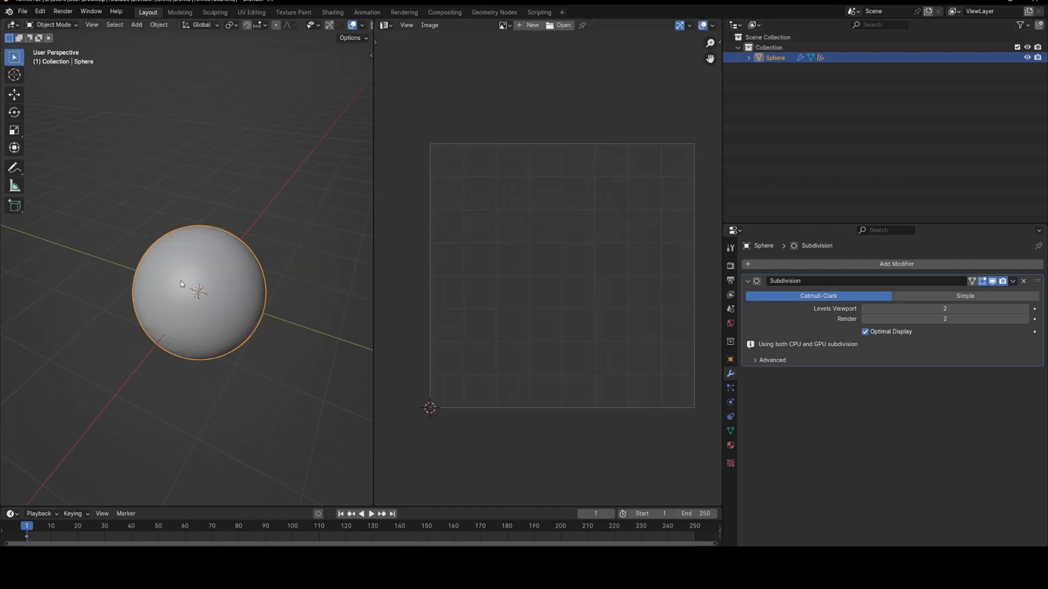
pyautogui.moveTo(197, 243); pyautogui.dragTo(164, 363)
pyautogui.moveTo(164, 362)
pyautogui.mouseDown(button='middle')
pyautogui.moveTo(166, 383)
pyautogui.moveTo(128, 293)
pyautogui.moveTo(154, 312)
pyautogui.mouseUp(button='middle')
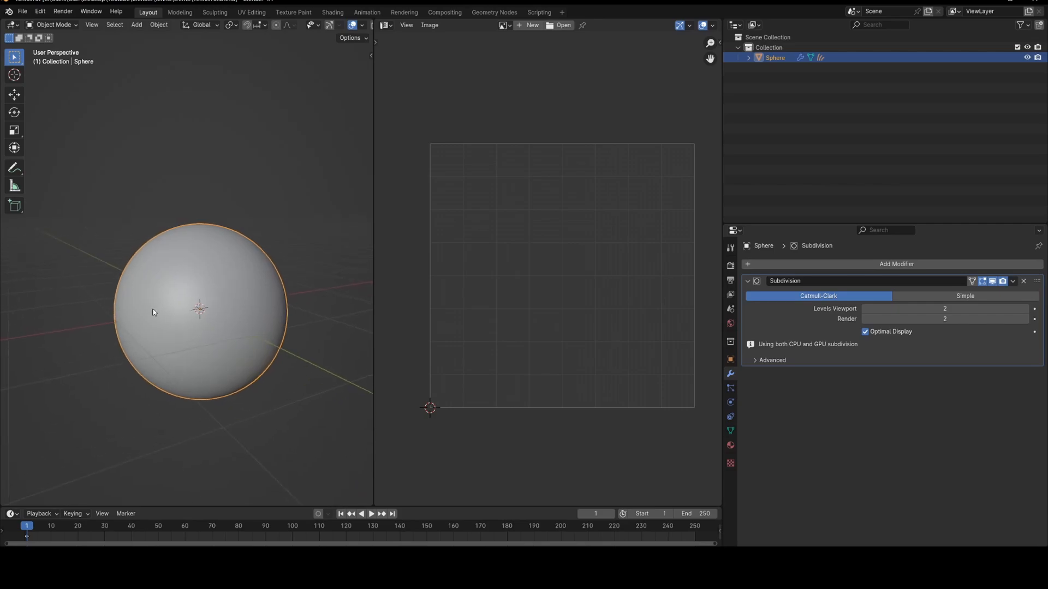
pyautogui.moveTo(249, 364); pyautogui.dragTo(258, 336, button='middle')
pyautogui.scroll(-2, 258, 336)
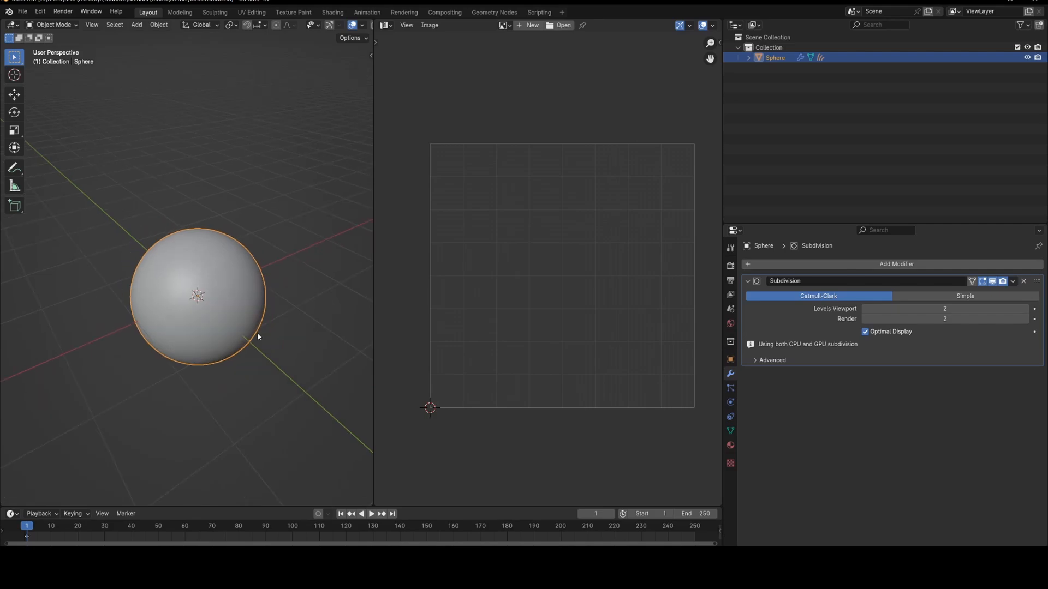
pyautogui.keyDown('shift'); pyautogui.moveTo(304, 299); pyautogui.dragTo(230, 317, button='middle'); pyautogui.keyUp('shift')
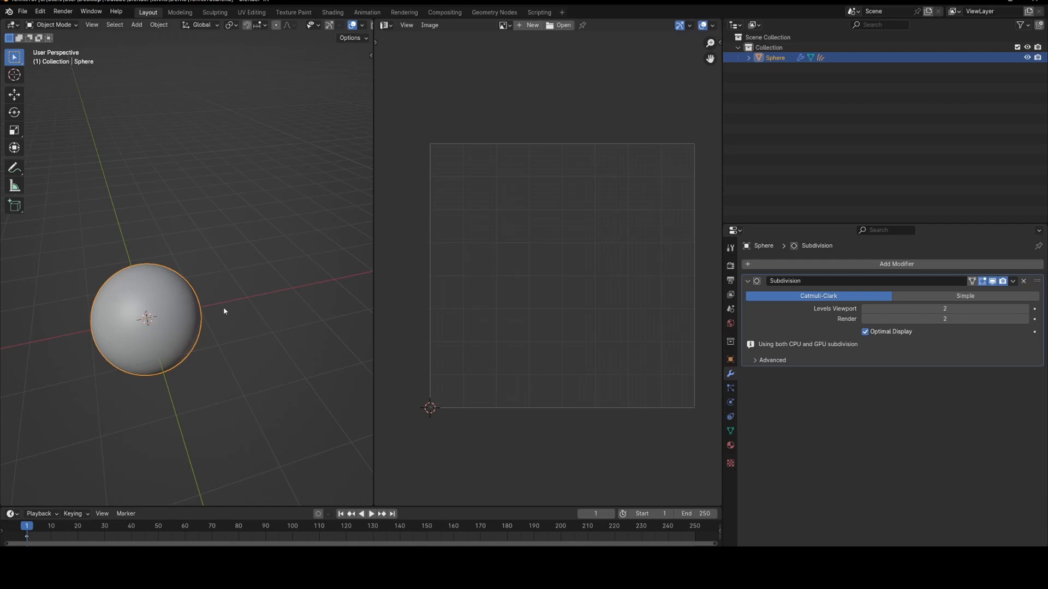
pyautogui.moveTo(224, 311); pyautogui.dragTo(211, 274, button='middle')
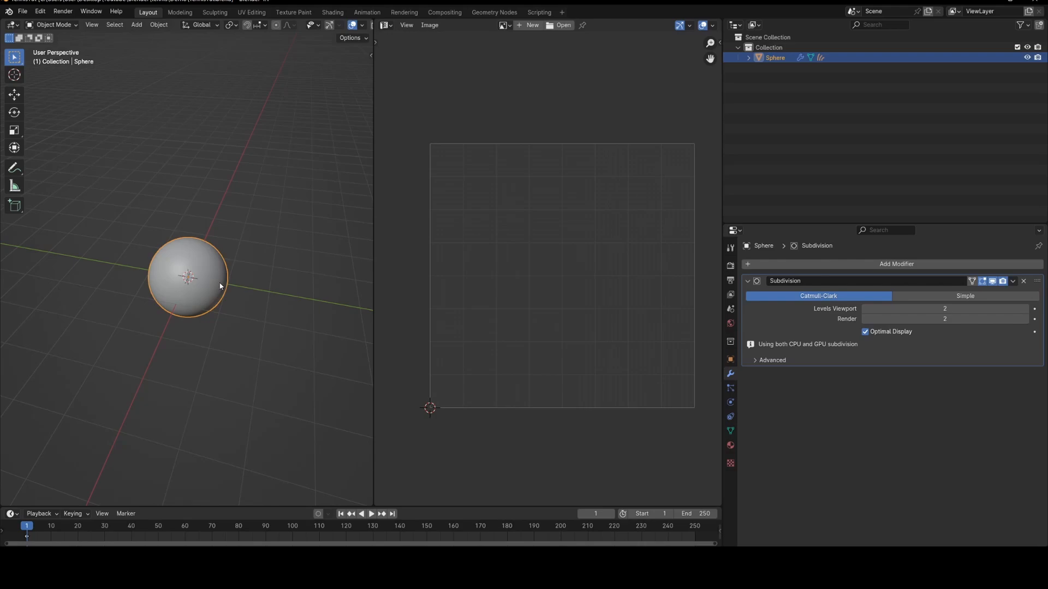
# - Add a Bézier curve and move it along the Y axis, well clear of the sphere
pyautogui.moveTo(222, 288); pyautogui.dragTo(230, 309, button='middle')
pyautogui.hotkey('shift', 'a')
pyautogui.moveTo(218, 333)
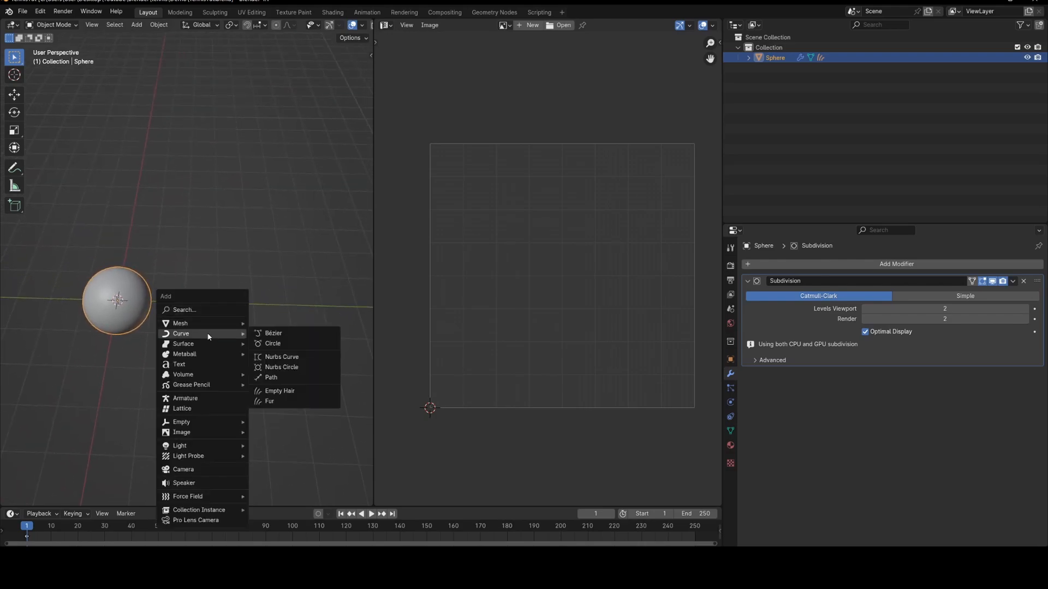
pyautogui.click(264, 334)
pyautogui.press('g')
pyautogui.press('y')
pyautogui.click(269, 358)
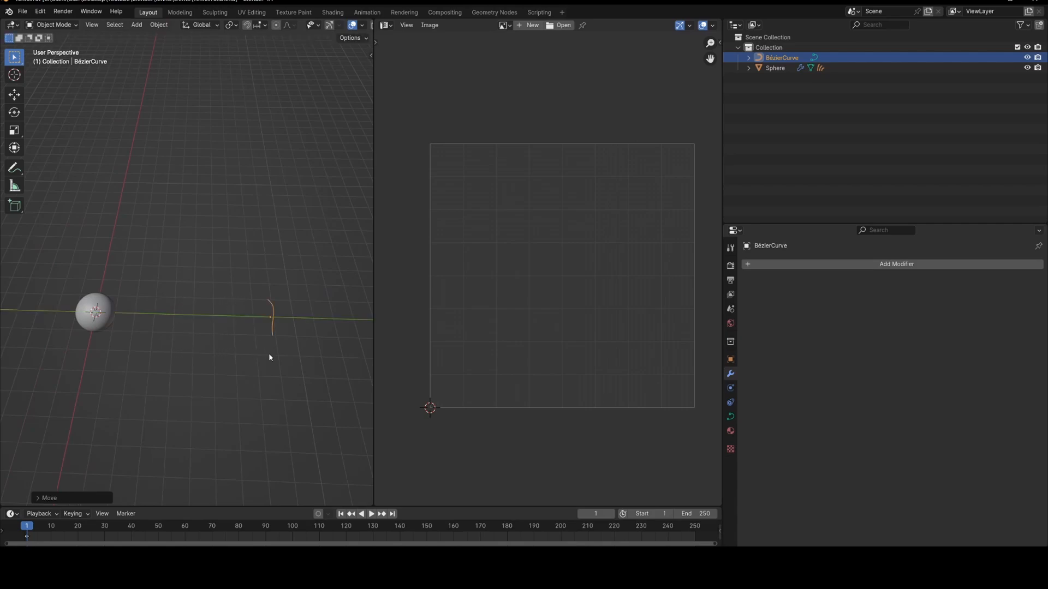
# - Add a camera and align it to the top orthographic view over the Bézier curve area
pyautogui.keyDown('shift'); pyautogui.moveTo(347, 321); pyautogui.dragTo(234, 325, button='middle'); pyautogui.keyUp('shift')
pyautogui.hotkey('shift', 'a')
pyautogui.moveTo(231, 319)
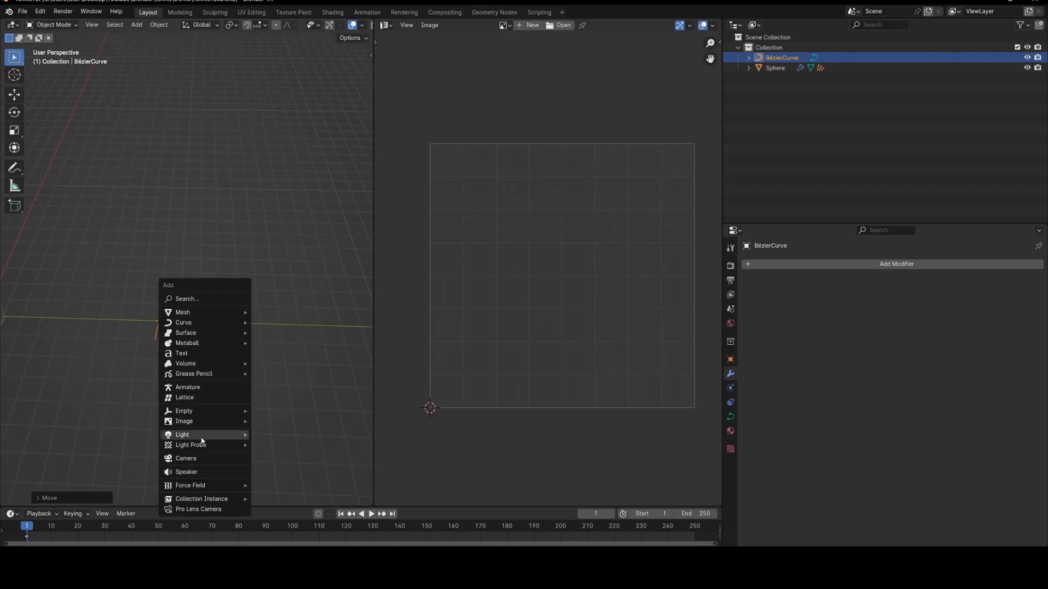
pyautogui.click(198, 458)
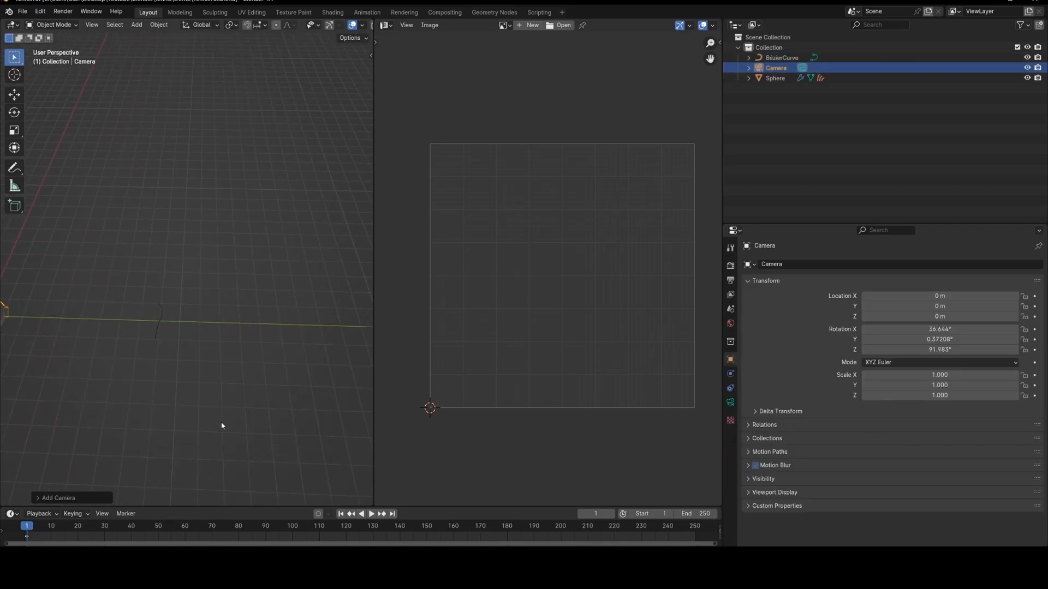
pyautogui.press('KP_7')
pyautogui.keyDown('shift'); pyautogui.moveTo(279, 351); pyautogui.dragTo(246, 403, button='middle'); pyautogui.keyUp('shift')
pyautogui.scroll(3, 246, 403)
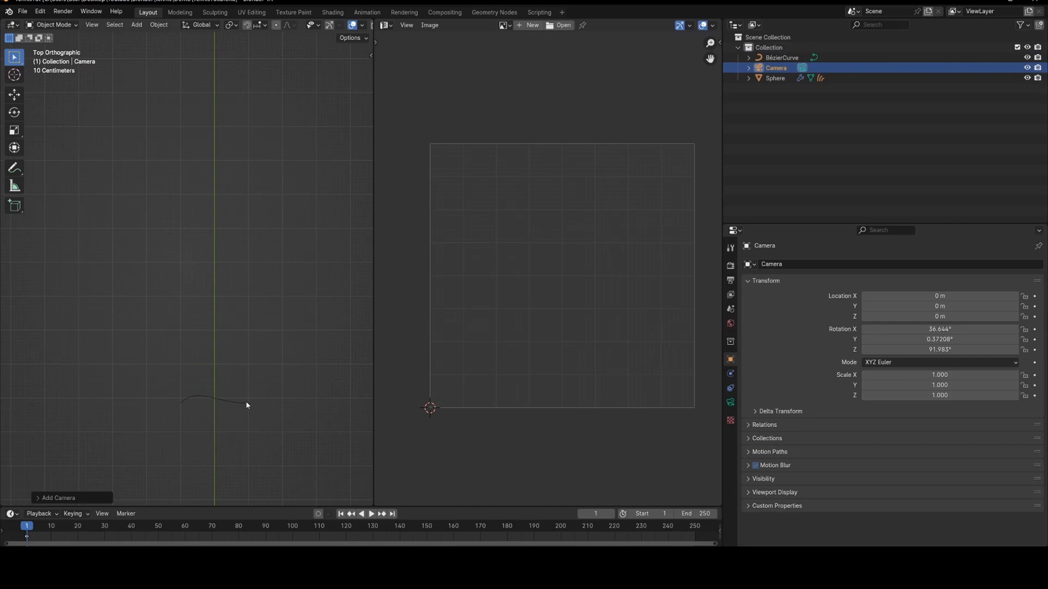
pyautogui.press('ctrl+alt+KP_0')
# - Move the camera to about X 0.11 m, Y 13.25 m, roughly centring its frame on the Y axis
pyautogui.press('g')
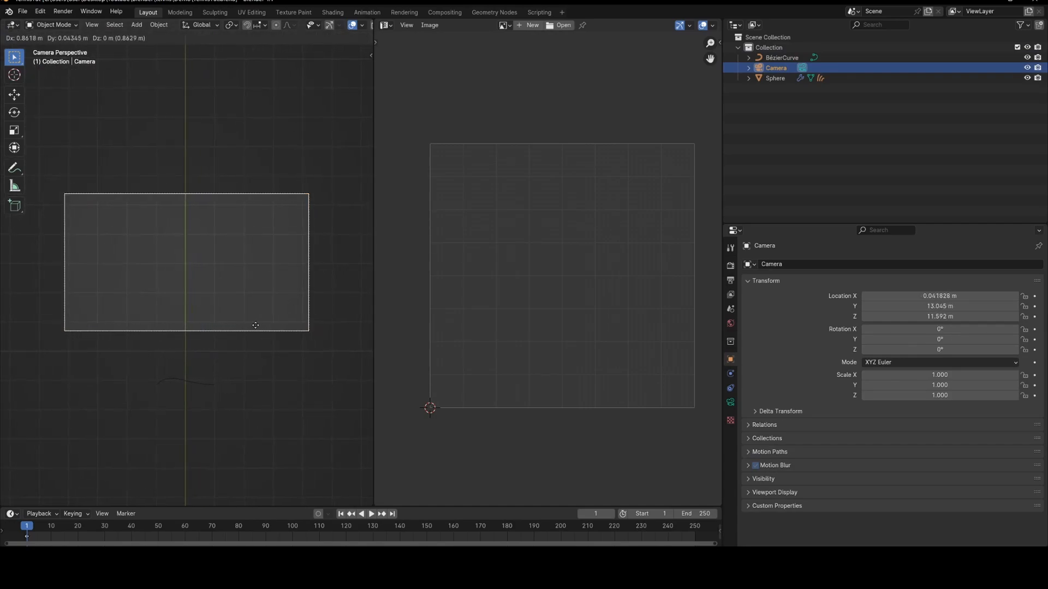
pyautogui.click(256, 293)
pyautogui.scroll(2, 235, 363)
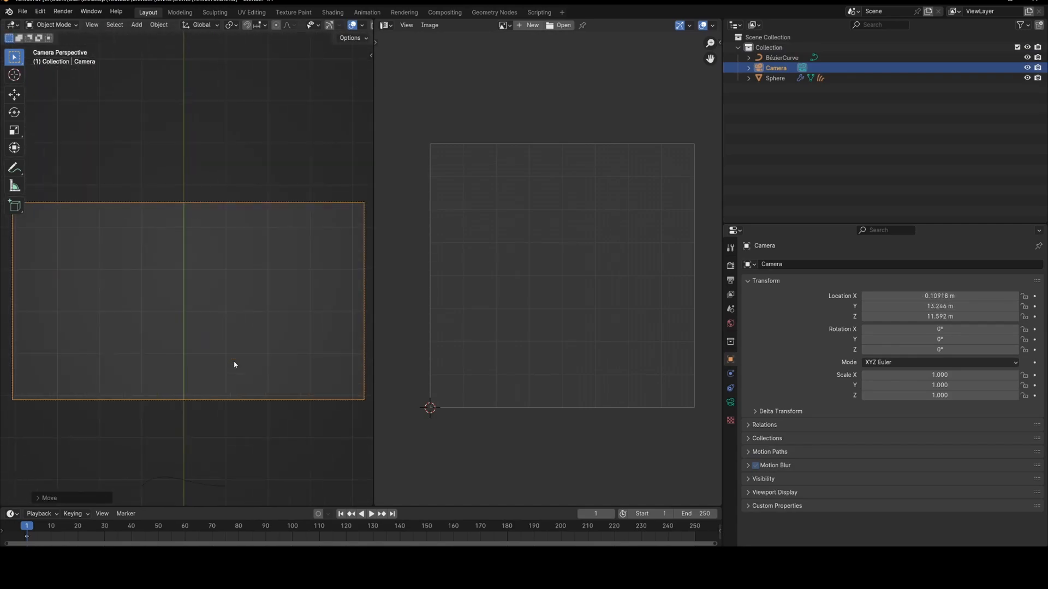
pyautogui.scroll(-1, 235, 367)
# - Set the render resolution to a square 2048 × 2048 px
pyautogui.click(730, 280)
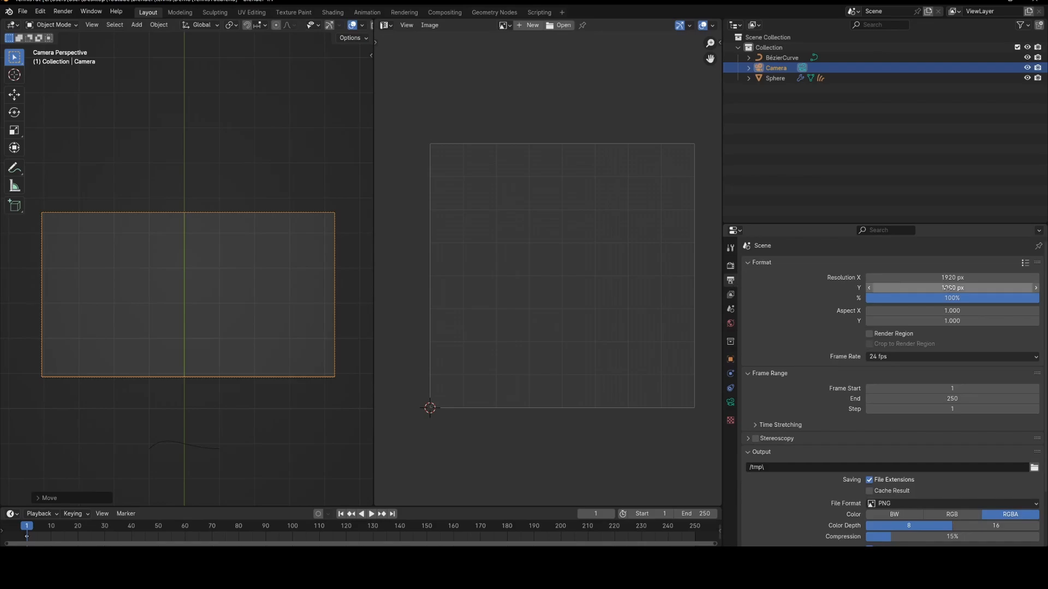
pyautogui.moveTo(948, 288); pyautogui.dragTo(948, 278)
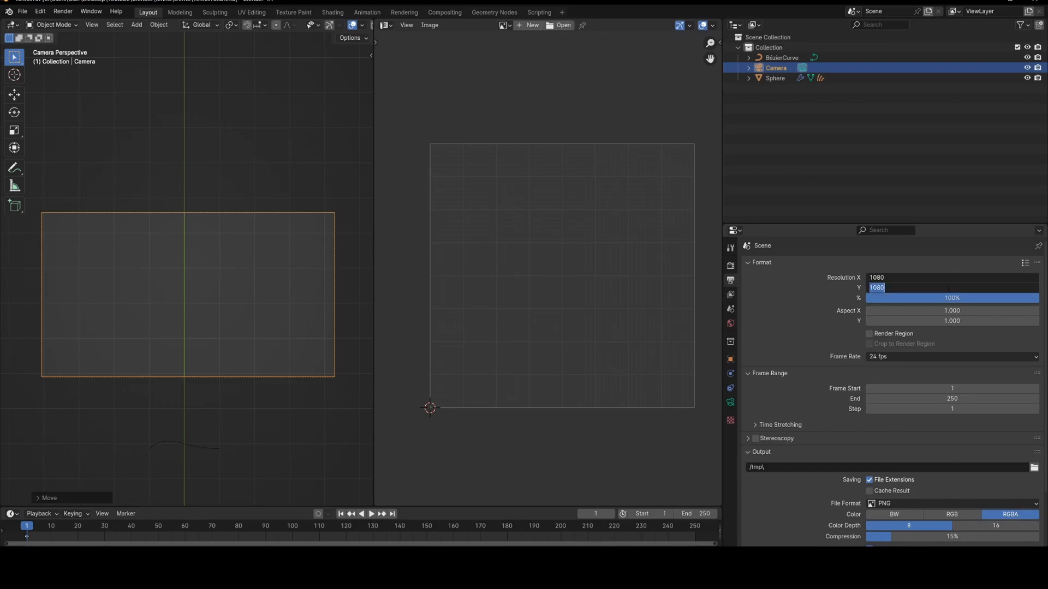
pyautogui.write('2048')
pyautogui.press('Return')
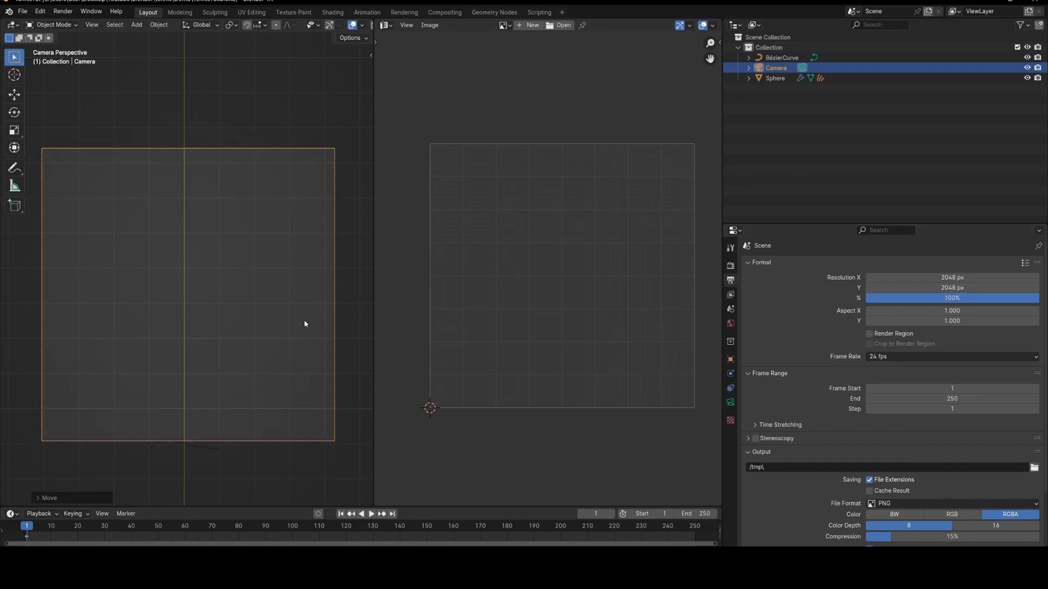
# - Move the Bézier curve along the Y axis into the middle of the camera frame
pyautogui.scroll(-2, 207, 379)
pyautogui.click(206, 398)
pyautogui.scroll(1, 207, 404)
pyautogui.press('g')
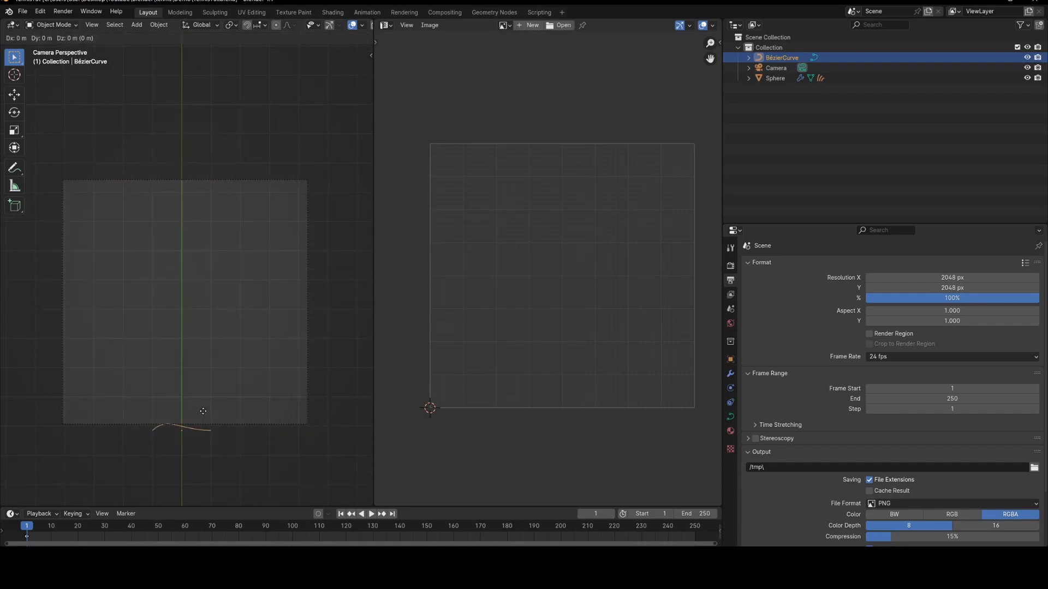
pyautogui.click(235, 310)
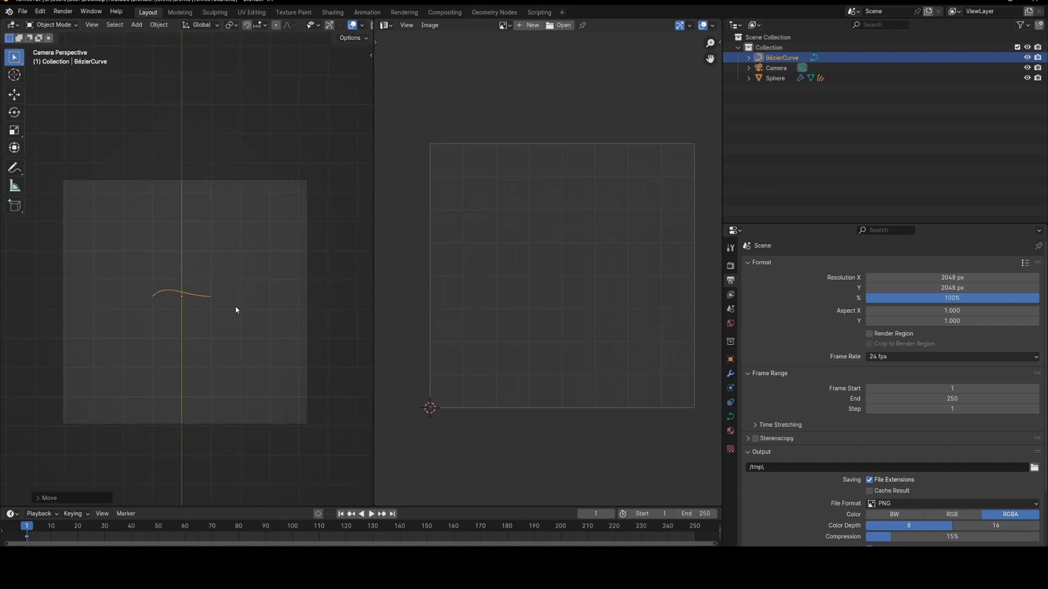
# - Sketch a wavy annotation line across the camera frame and erase it
pyautogui.moveTo(67, 263)
pyautogui.mouseDown()
pyautogui.moveTo(124, 236)
pyautogui.moveTo(166, 332)
pyautogui.moveTo(232, 247)
pyautogui.moveTo(306, 248)
pyautogui.moveTo(331, 312)
pyautogui.mouseUp()
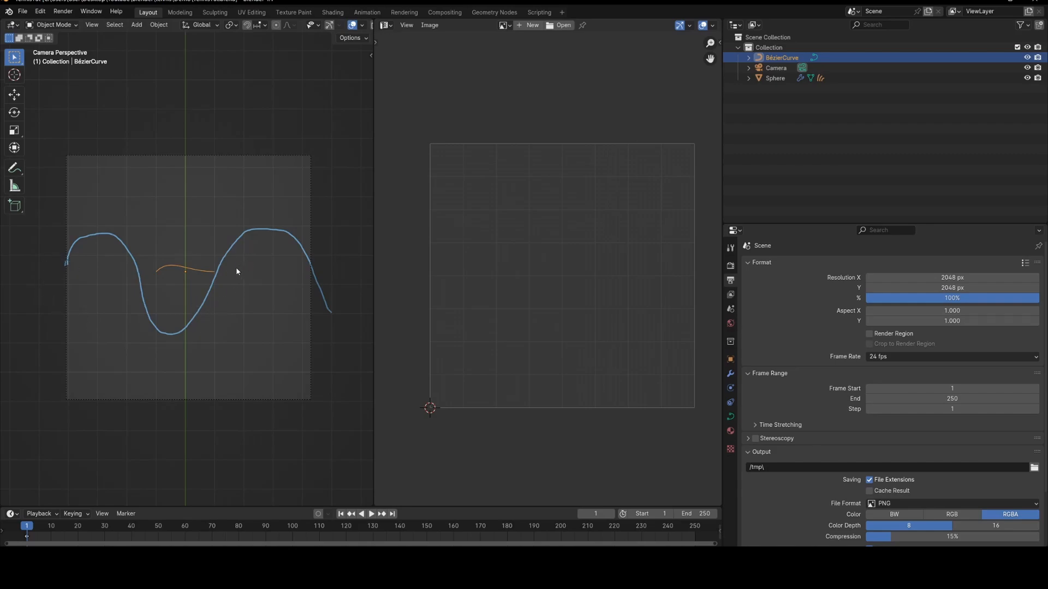
pyautogui.moveTo(329, 340)
pyautogui.keyDown('ctrl'); pyautogui.mouseDown()
pyautogui.moveTo(234, 257)
pyautogui.moveTo(117, 241)
pyautogui.moveTo(47, 290)
pyautogui.mouseUp(); pyautogui.keyUp('ctrl')
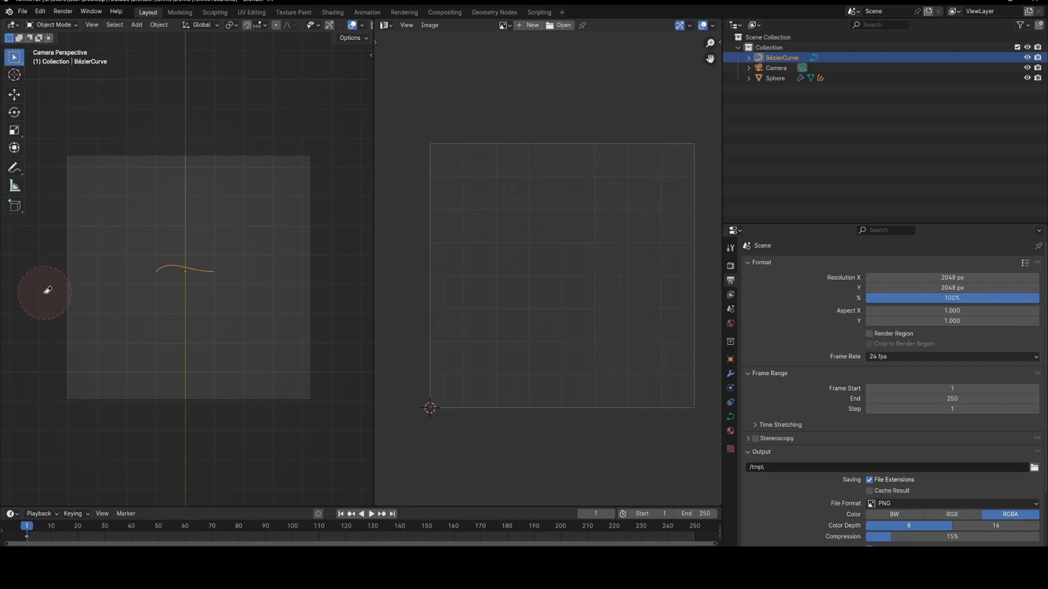
# - Hide the toolbar and, in Edit Mode, move the curve's points within the XY plane to the camera frame's left edge
pyautogui.scroll(2, 168, 274)
pyautogui.moveTo(170, 277)
pyautogui.keyDown('shift'); pyautogui.mouseDown(button='middle')
pyautogui.moveTo(155, 293)
pyautogui.moveTo(186, 271)
pyautogui.mouseUp(button='middle'); pyautogui.keyUp('shift')
pyautogui.press('t')
pyautogui.press('Tab')
pyautogui.press('g')
pyautogui.hotkey('shift', 'z')
pyautogui.click(66, 228)
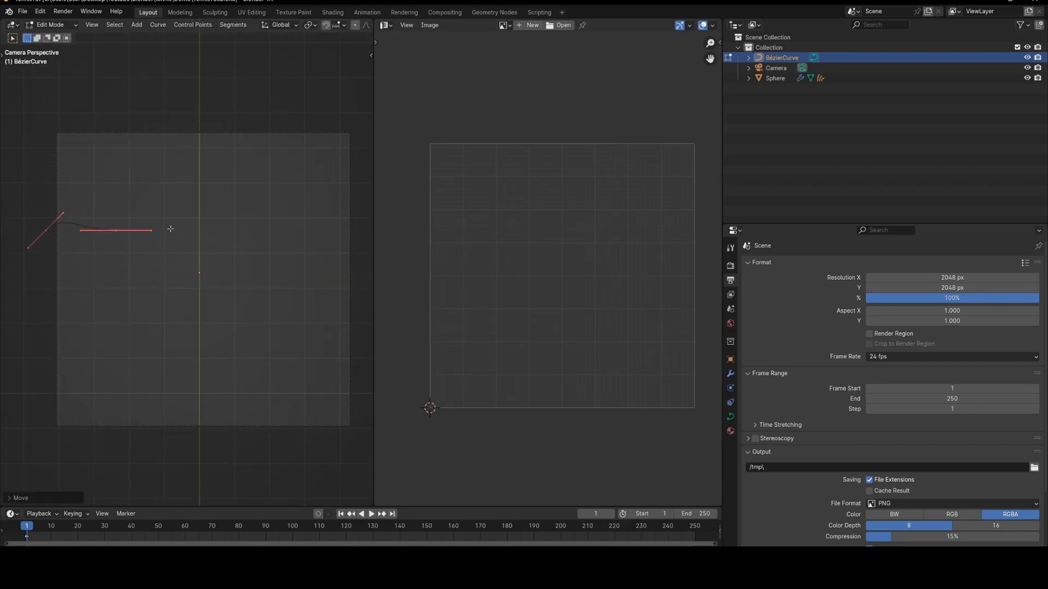
# - Rotate the curve's points until the first point's handles lie horizontal
pyautogui.press('r')
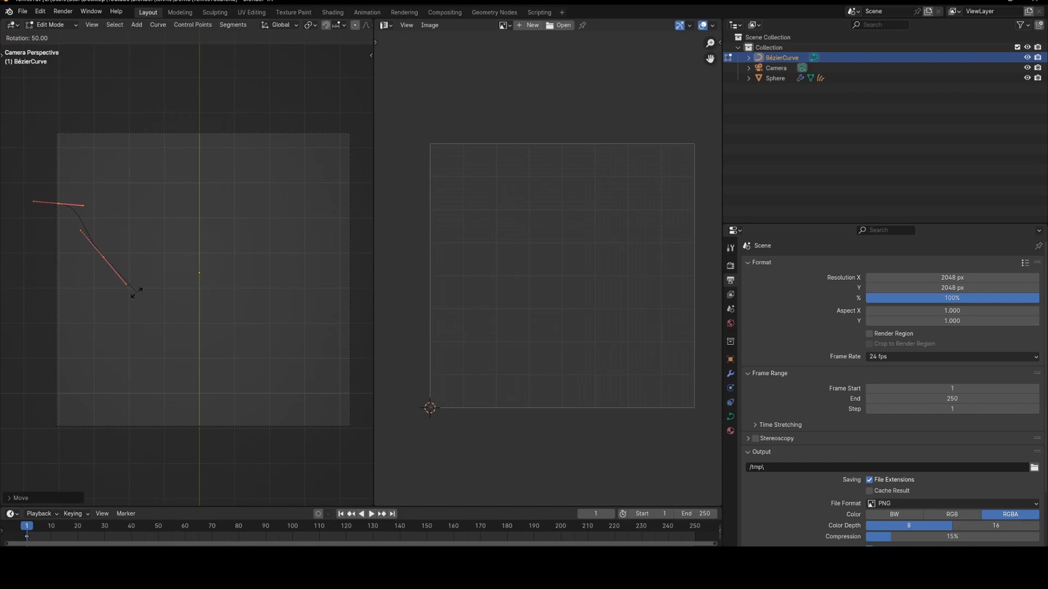
pyautogui.click(143, 291)
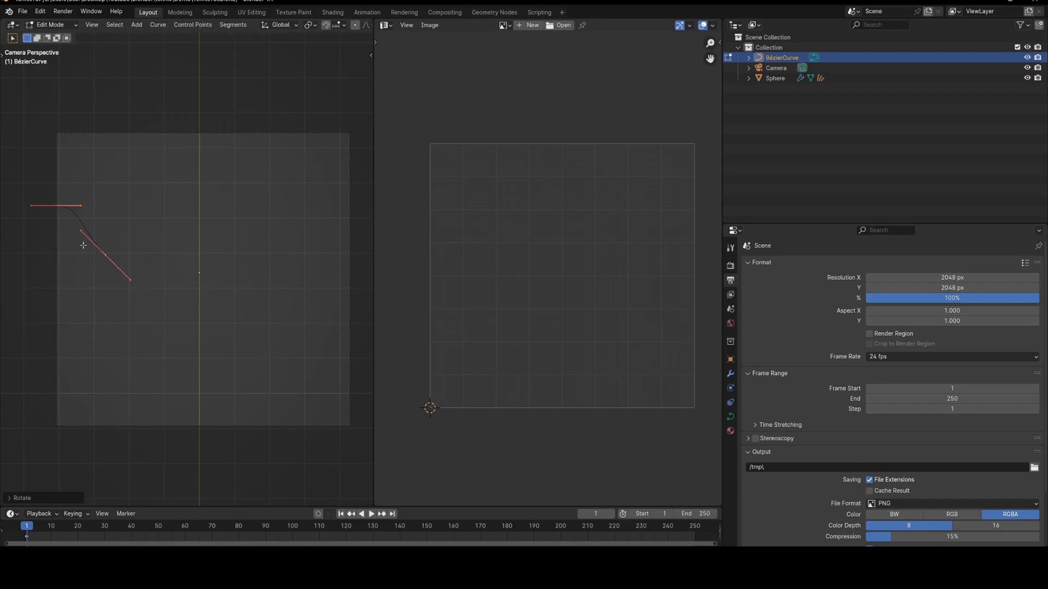
pyautogui.moveTo(26, 207); pyautogui.dragTo(89, 206)
pyautogui.moveTo(118, 205); pyautogui.dragTo(28, 207, button='right')
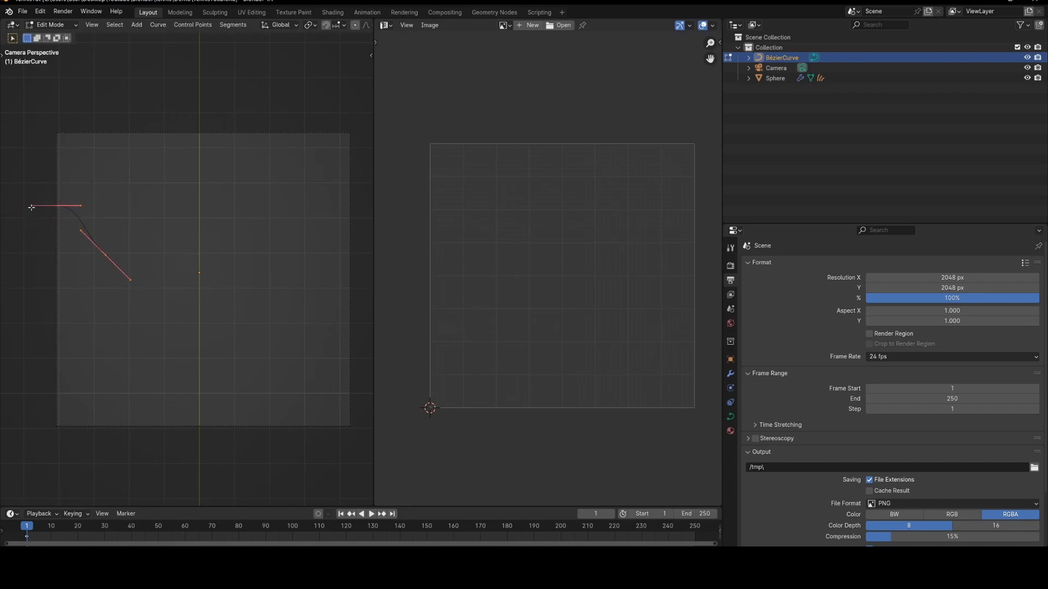
# - Rotate the curve's end point by -45° to level its handles and place it low, a quarter of the way across the frame
pyautogui.click(105, 255)
pyautogui.press('g')
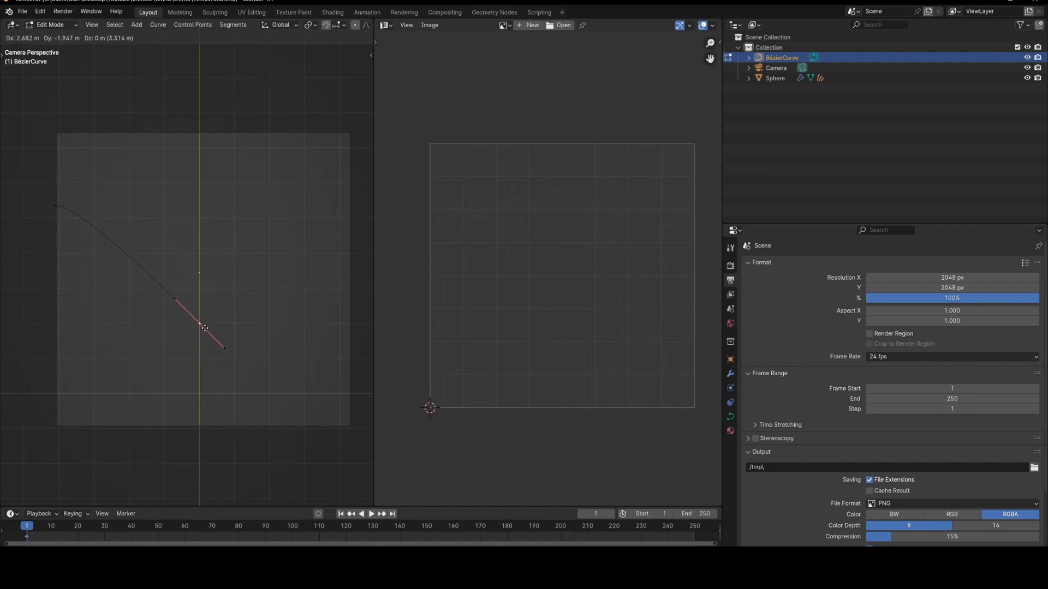
pyautogui.click(226, 350)
pyautogui.press('r')
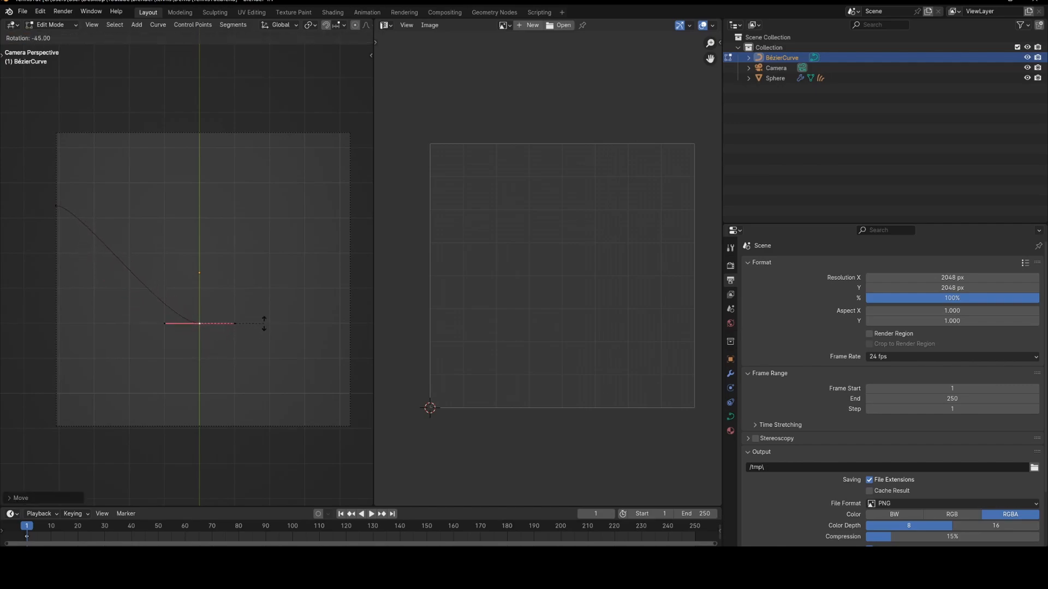
pyautogui.click(264, 324)
pyautogui.press('g')
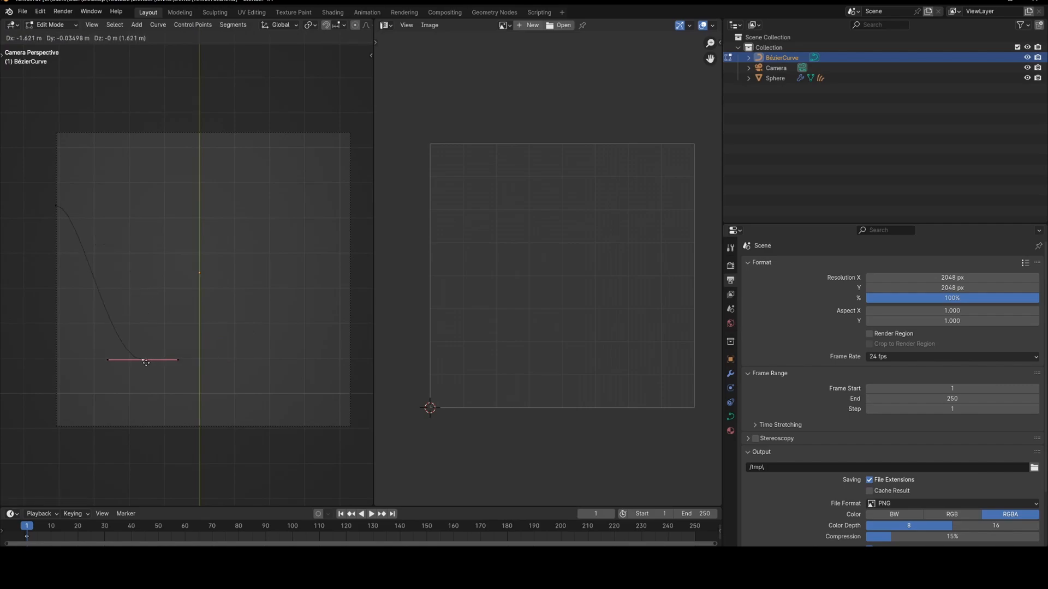
pyautogui.click(132, 363)
# - Scale up the handles of both curve points to round the bends and steepen the slope between them
pyautogui.click(59, 207)
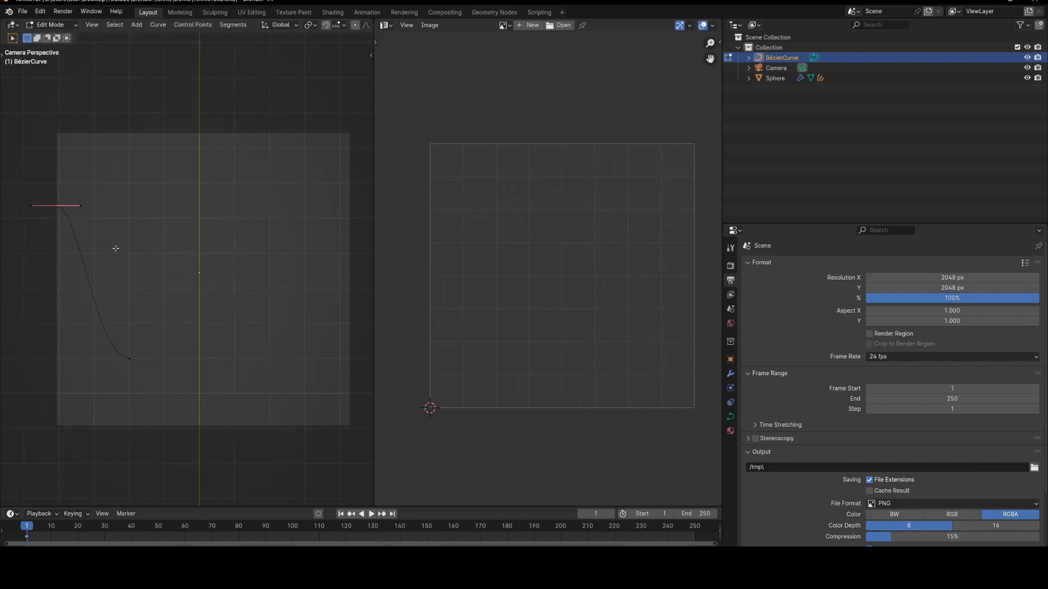
pyautogui.press('s')
pyautogui.click(250, 265)
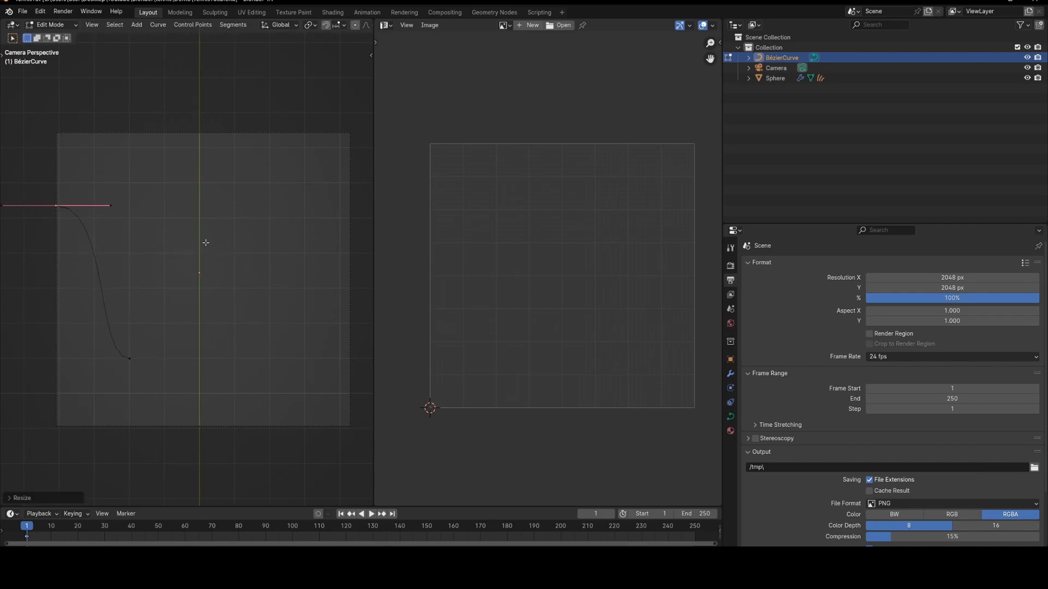
pyautogui.click(129, 359)
pyautogui.press('s')
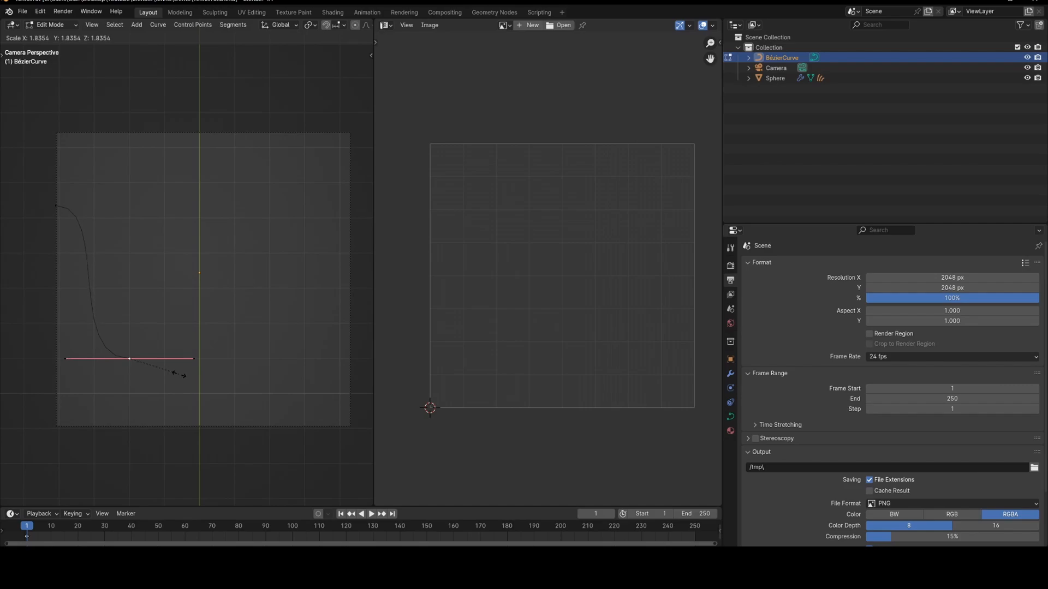
pyautogui.click(175, 366)
pyautogui.click(56, 206)
pyautogui.press('s')
pyautogui.click(160, 244)
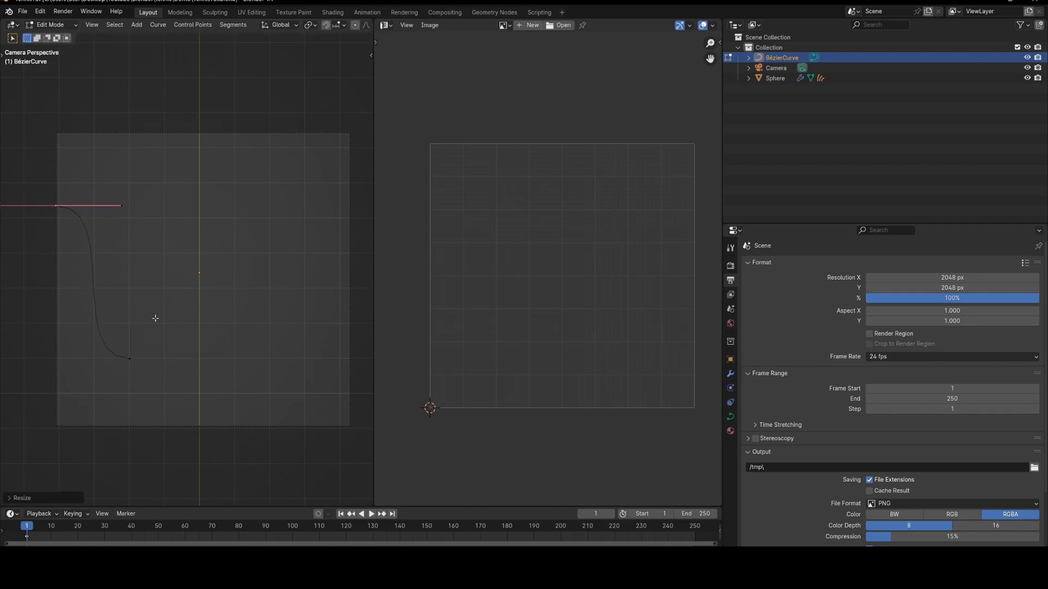
# - Extrude the curve's lower end into a new point on the frame's centre line, forming a U shape, and return to Object Mode
pyautogui.click(138, 349)
pyautogui.press('e')
pyautogui.rightClick(160, 352)
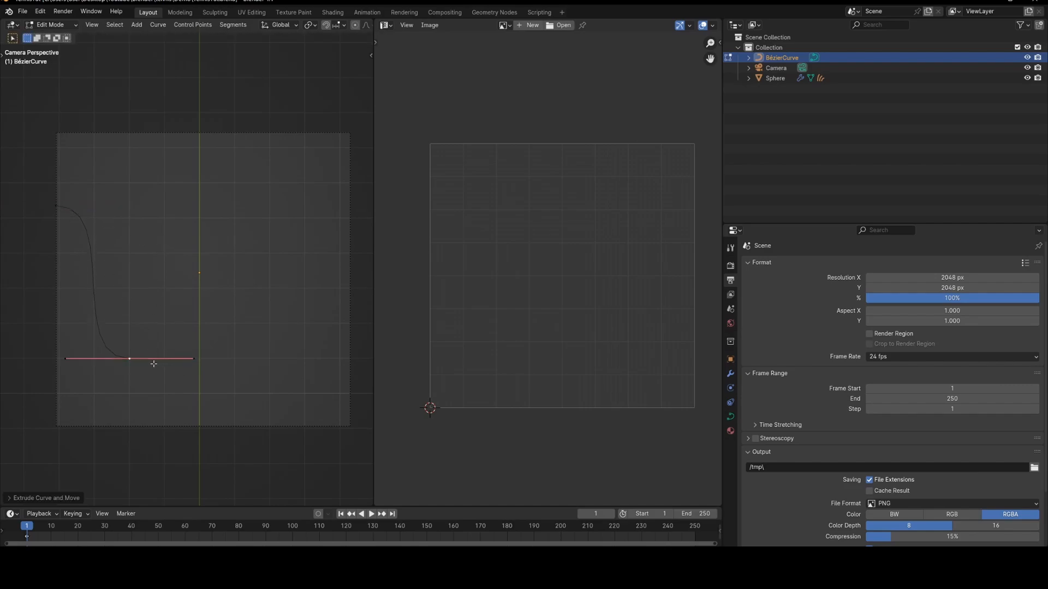
pyautogui.press('g')
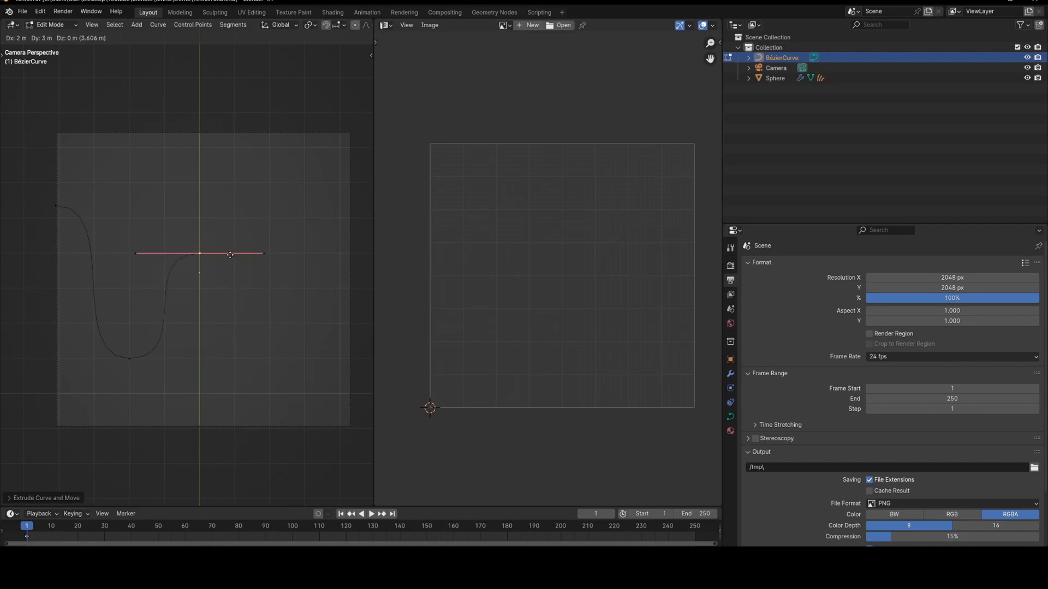
pyautogui.click(88, 70)
pyautogui.click(219, 280)
pyautogui.press('Tab')
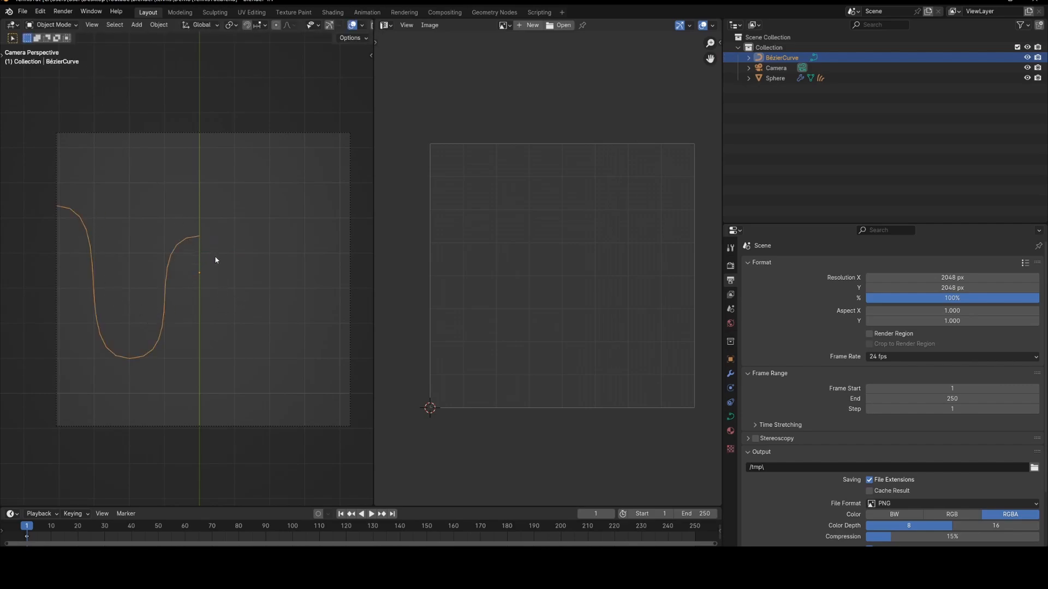
# - Add a Mirror modifier to the Bézier curve on the X axis with Clipping enabled
pyautogui.click(730, 374)
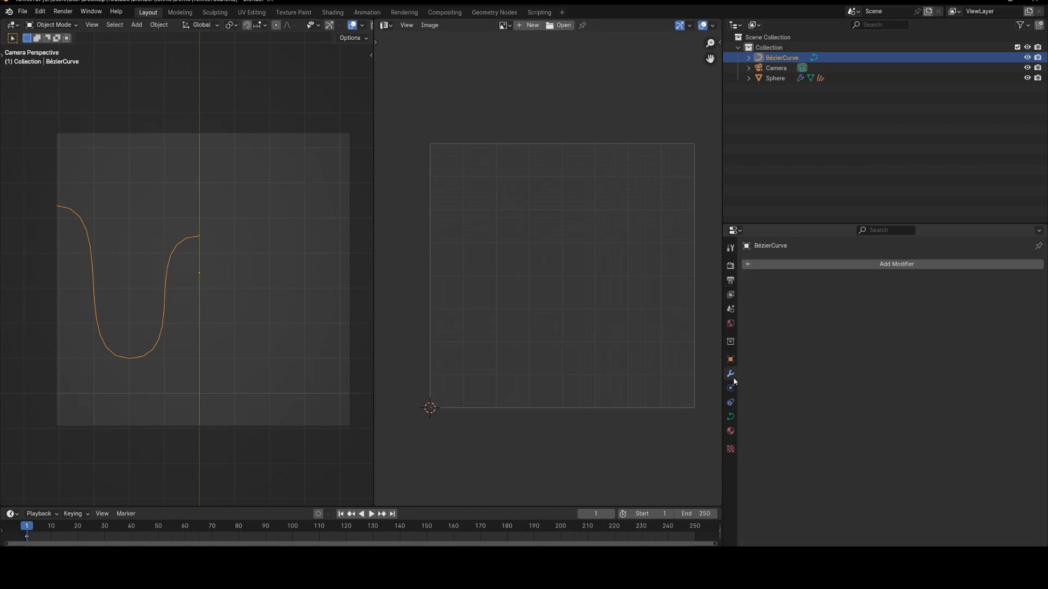
pyautogui.click(816, 263)
pyautogui.write('mi')
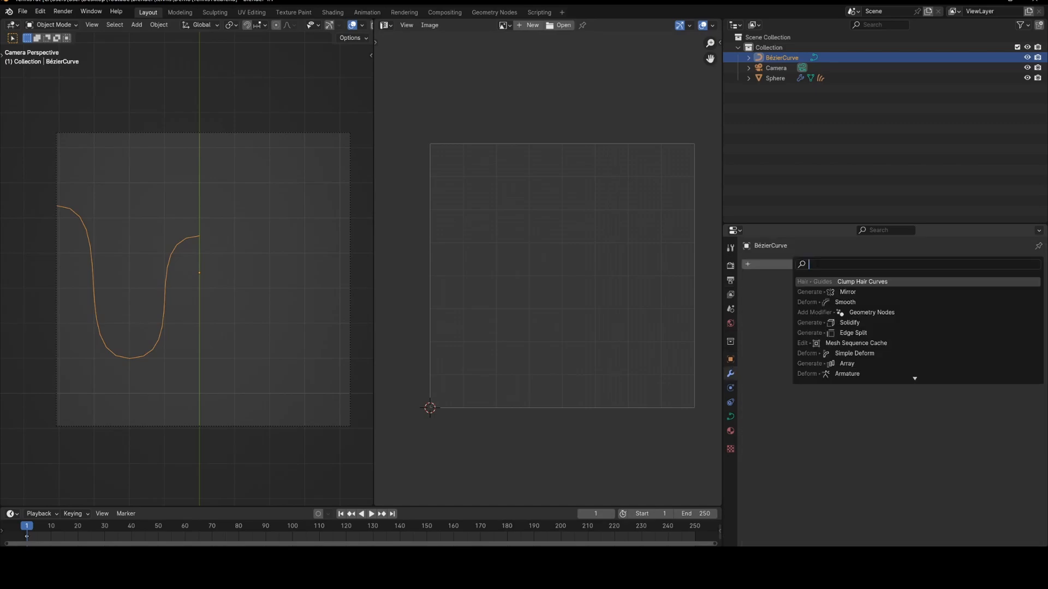
pyautogui.write('r')
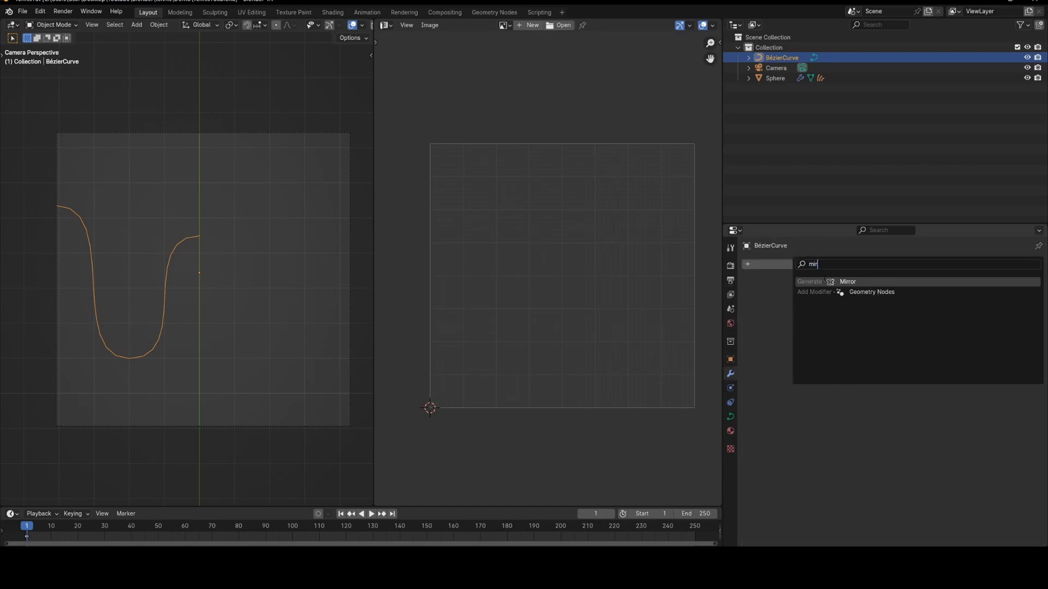
pyautogui.click(824, 281)
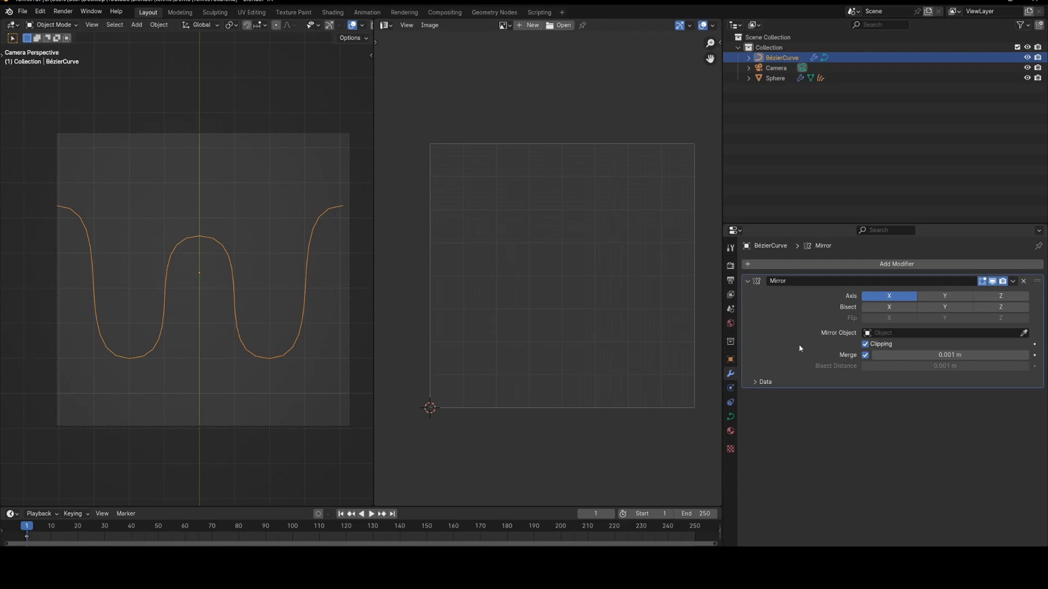
# - In Edit Mode, select the curve's peak point on the centre line and snap the 3D cursor to it
pyautogui.press('Home')
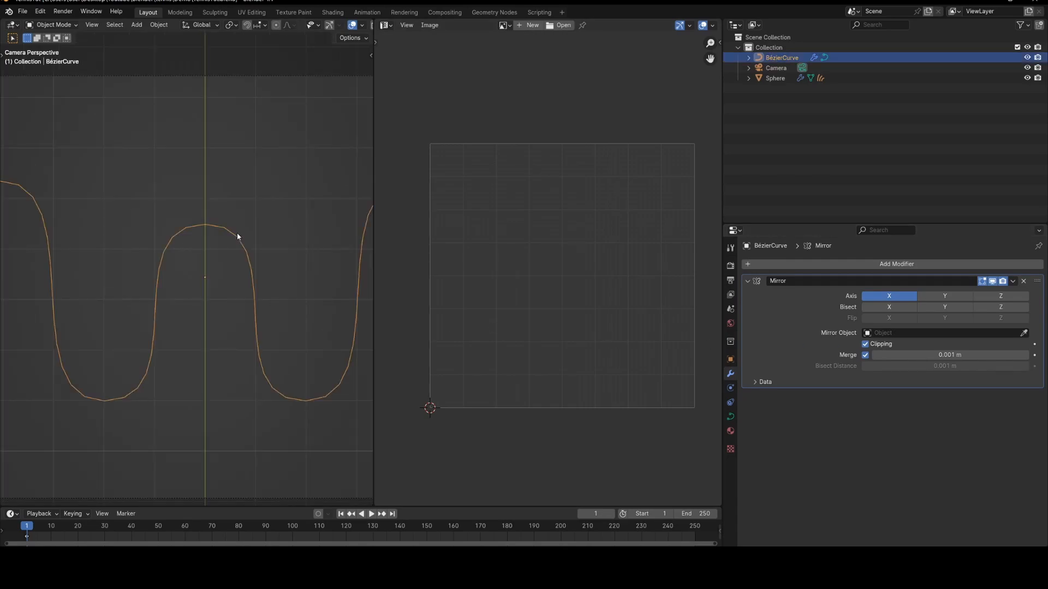
pyautogui.scroll(-2, 205, 261)
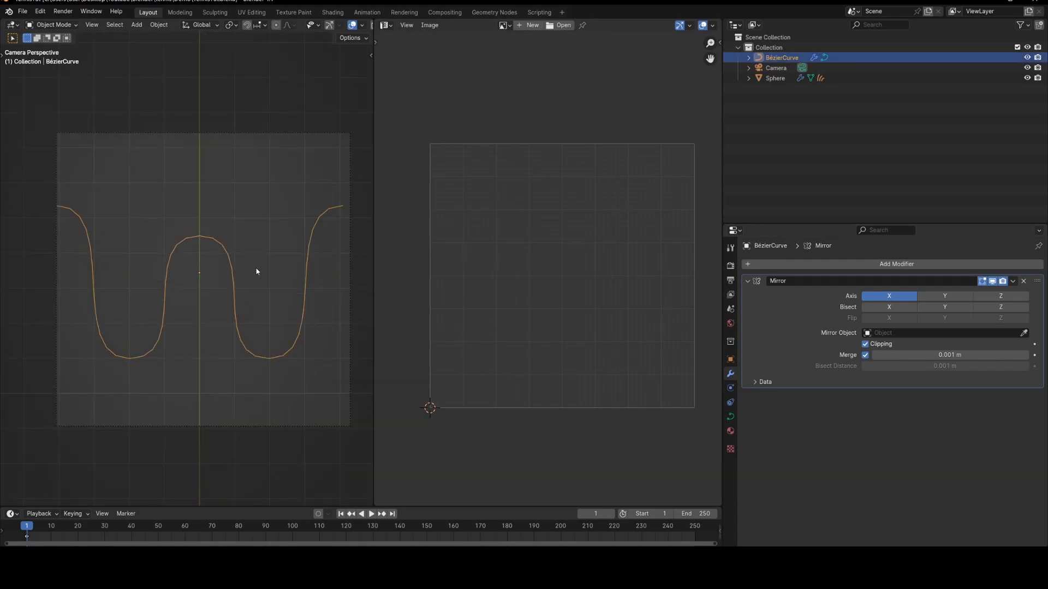
pyautogui.keyDown('shift'); pyautogui.moveTo(218, 271); pyautogui.dragTo(191, 271, button='middle'); pyautogui.keyUp('shift')
pyautogui.press('Tab')
pyautogui.scroll(1, 192, 269)
pyautogui.click(175, 236)
pyautogui.hotkey('shift', 's')
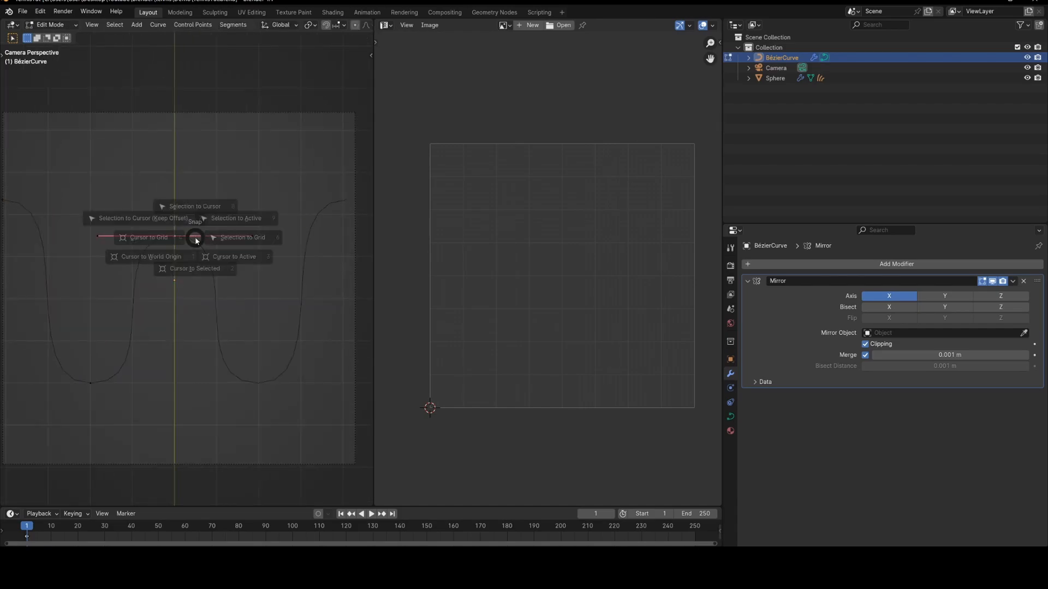
pyautogui.click(203, 294)
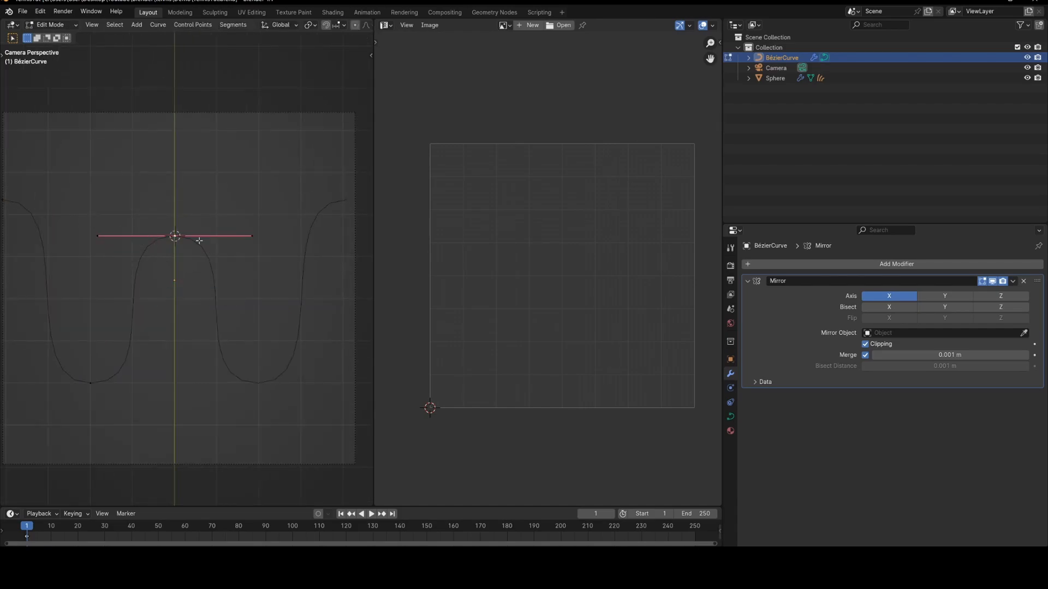
pyautogui.scroll(5, 199, 241)
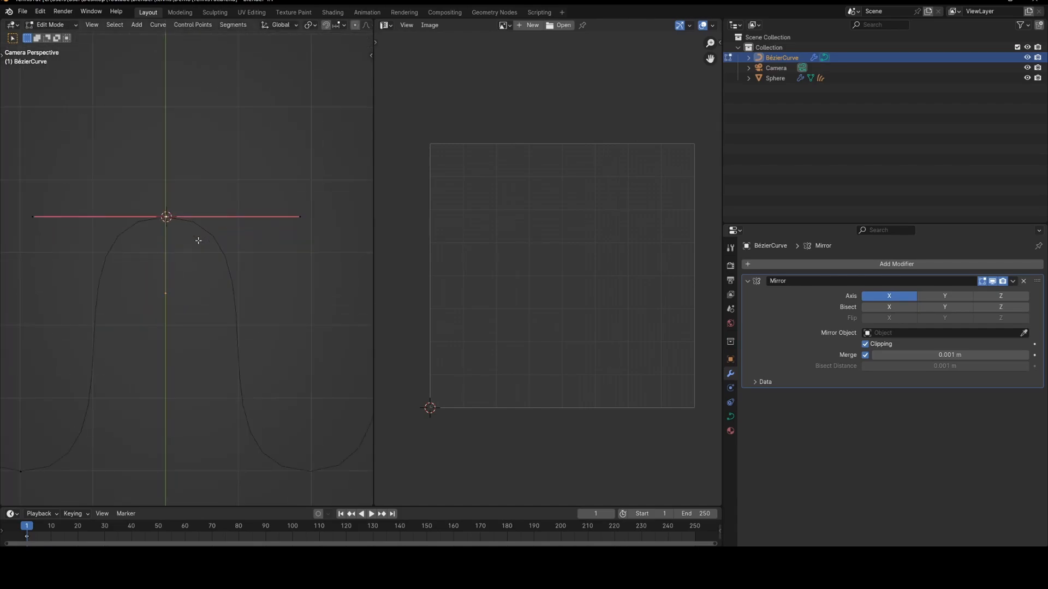
# - Check the mirrored curve against the camera frame and snap the 3D cursor to the selected centre peak point again
pyautogui.scroll(-7, 172, 230)
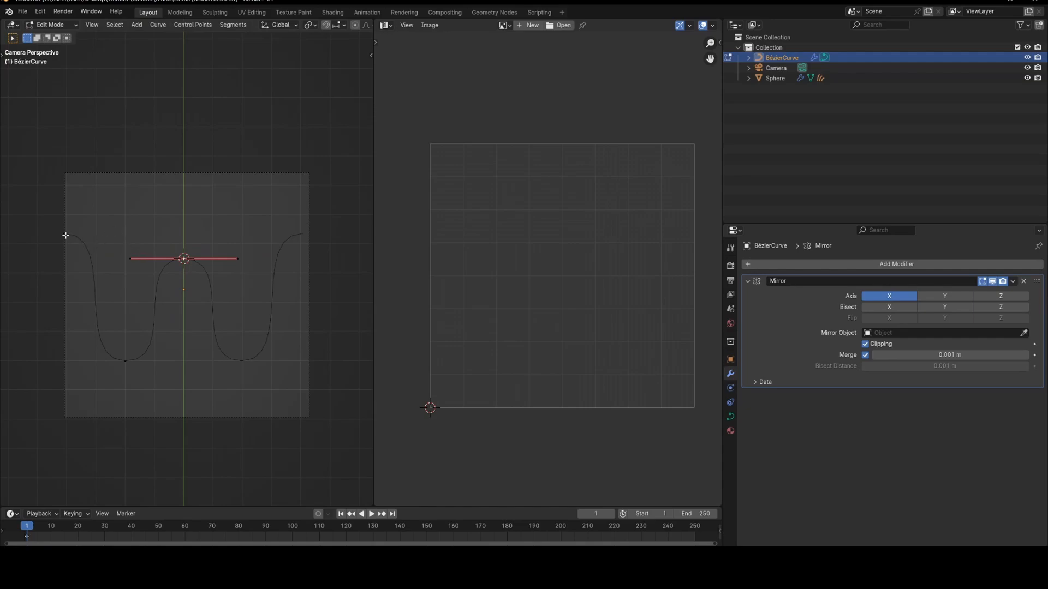
pyautogui.keyDown('shift'); pyautogui.click(64, 234); pyautogui.keyUp('shift')
pyautogui.moveTo(307, 234)
pyautogui.mouseDown(button='right')
pyautogui.moveTo(28, 214)
pyautogui.moveTo(55, 216)
pyautogui.mouseUp(button='right')
pyautogui.scroll(3, 142, 274)
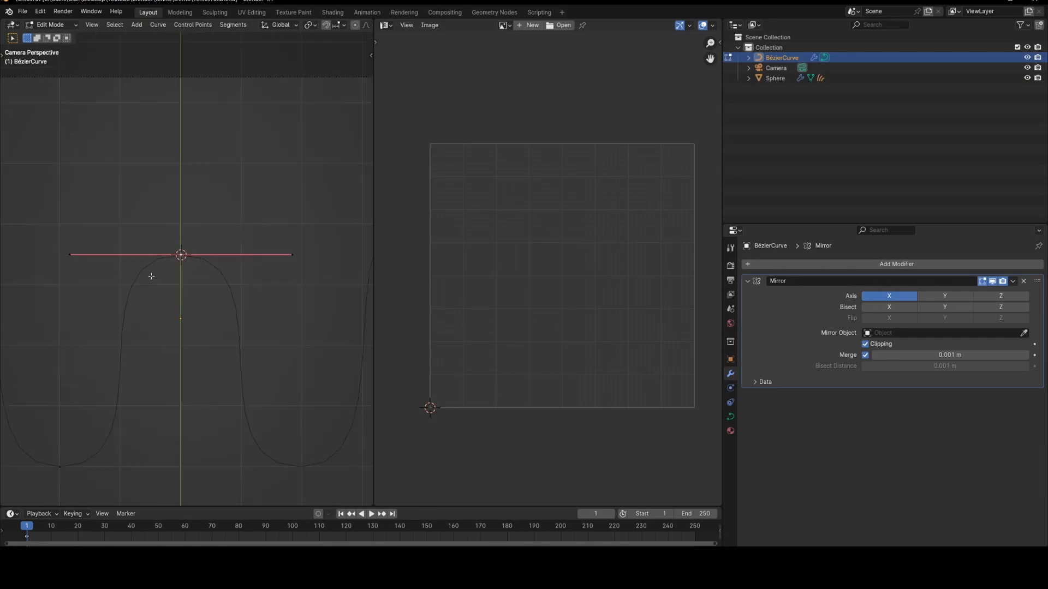
pyautogui.scroll(2, 151, 276)
pyautogui.scroll(-4, 196, 281)
pyautogui.scroll(3, 204, 273)
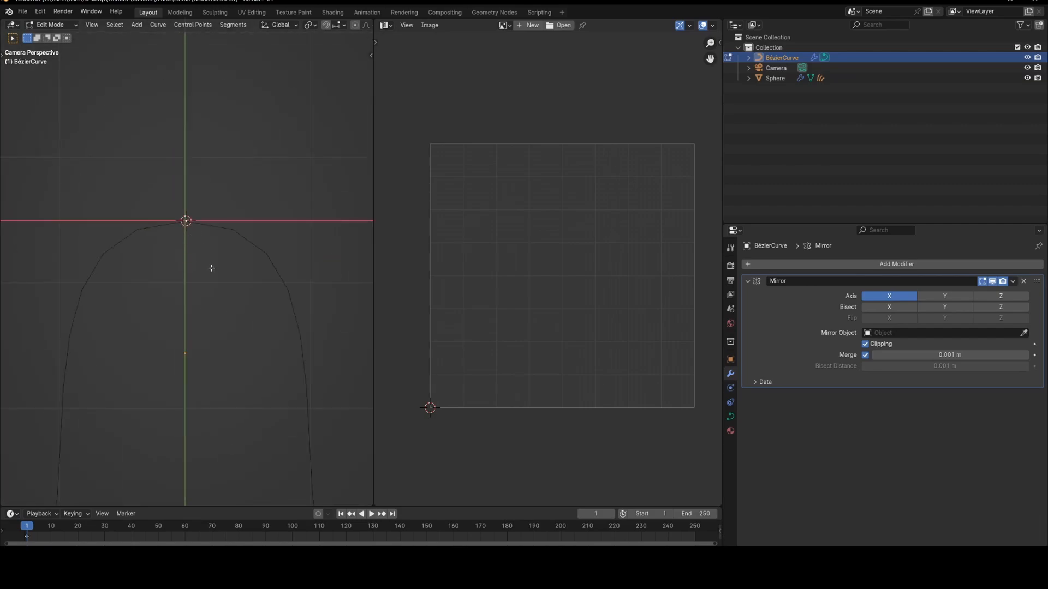
pyautogui.hotkey('shift', 's')
pyautogui.click(215, 284)
# - Return to Object Mode and set the Bézier curve's origin to the 3D cursor
pyautogui.press('Tab')
pyautogui.scroll(-3, 204, 272)
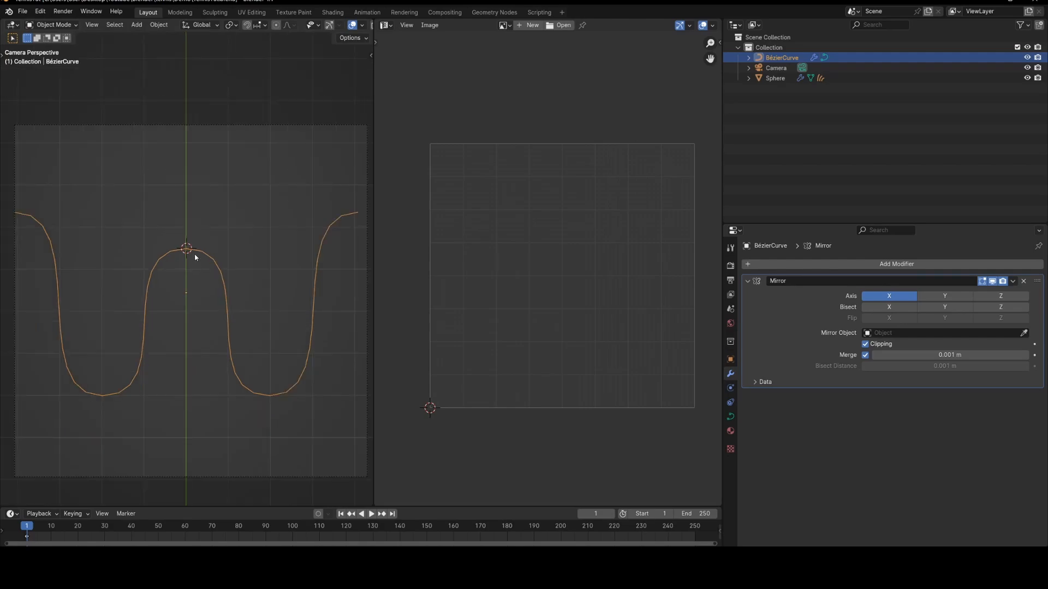
pyautogui.rightClick(195, 257)
pyautogui.moveTo(188, 288)
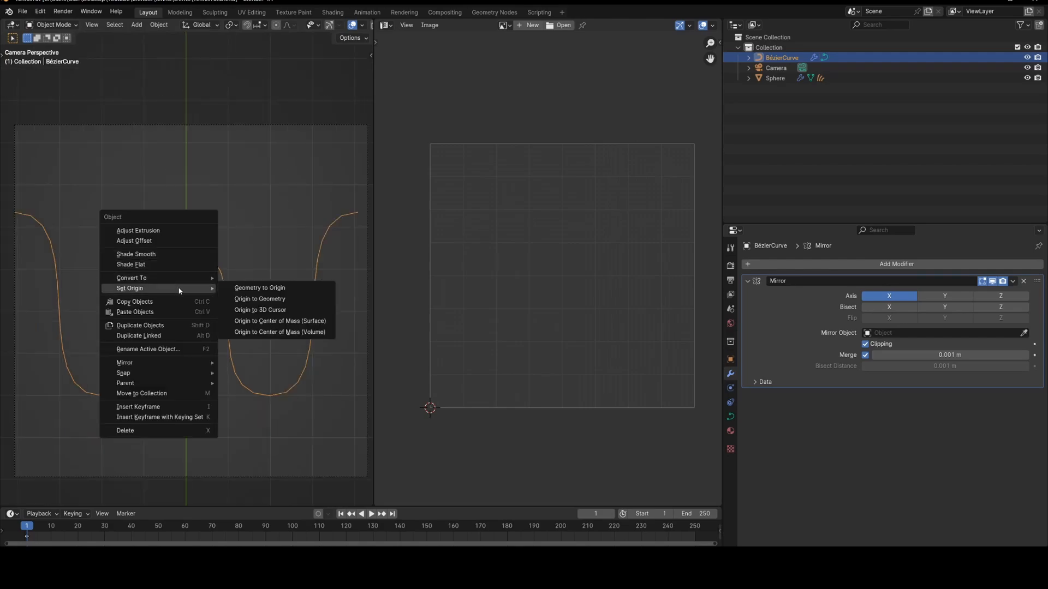
pyautogui.click(258, 310)
# - Turn off Clipping in the curve's Mirror modifier and set the curve's X location to 0 m
pyautogui.press('Tab')
pyautogui.press('Tab')
pyautogui.press('n')
pyautogui.scroll(-1, 232, 299)
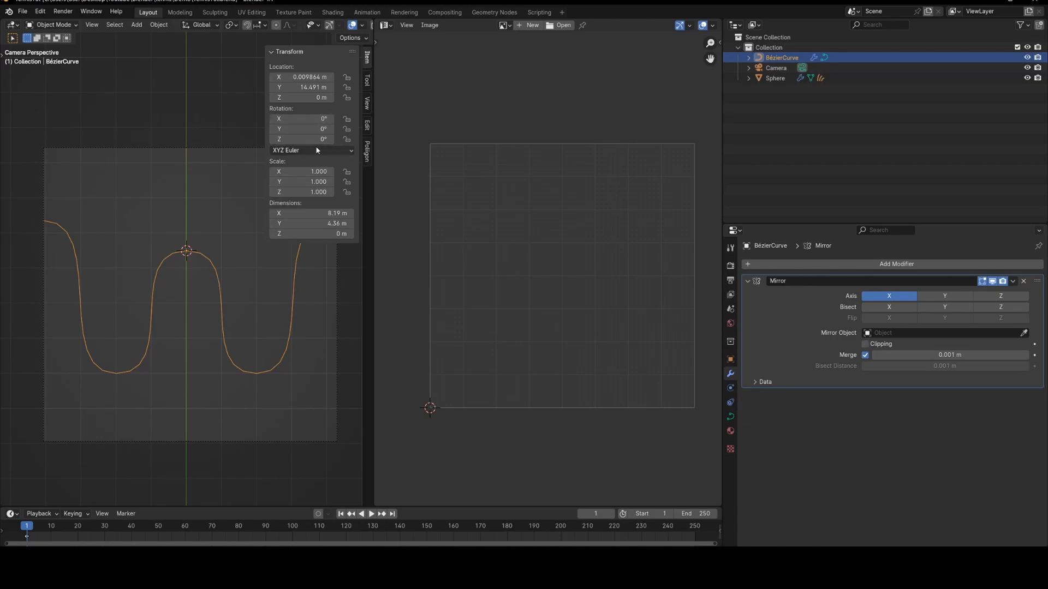
pyautogui.click(305, 88)
pyautogui.doubleClick(306, 78)
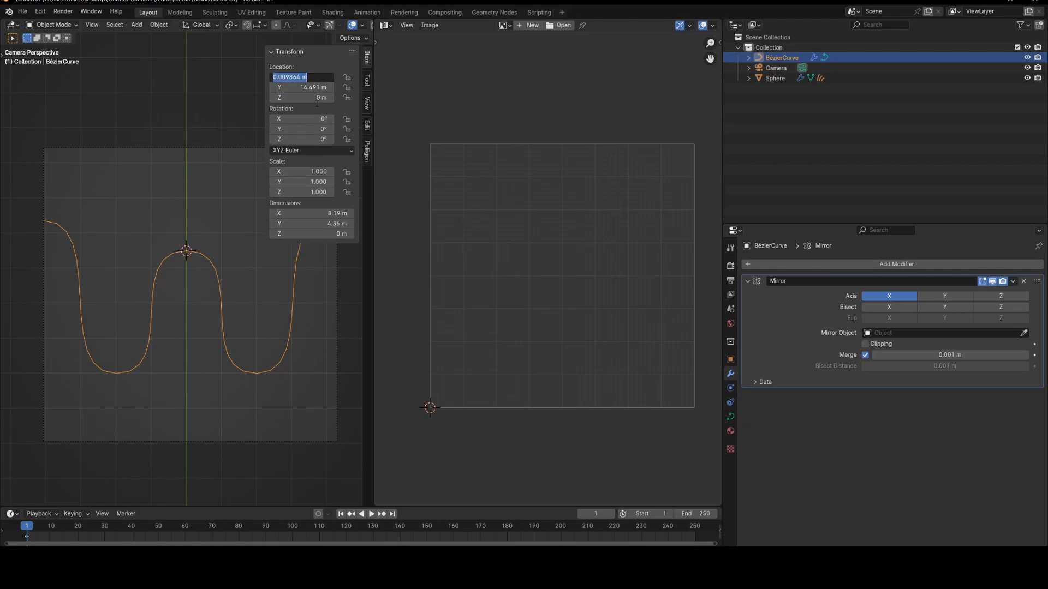
pyautogui.write('0')
pyautogui.press('Return')
pyautogui.press('n')
# - Select the camera and set its X location to 0 m
pyautogui.click(274, 311)
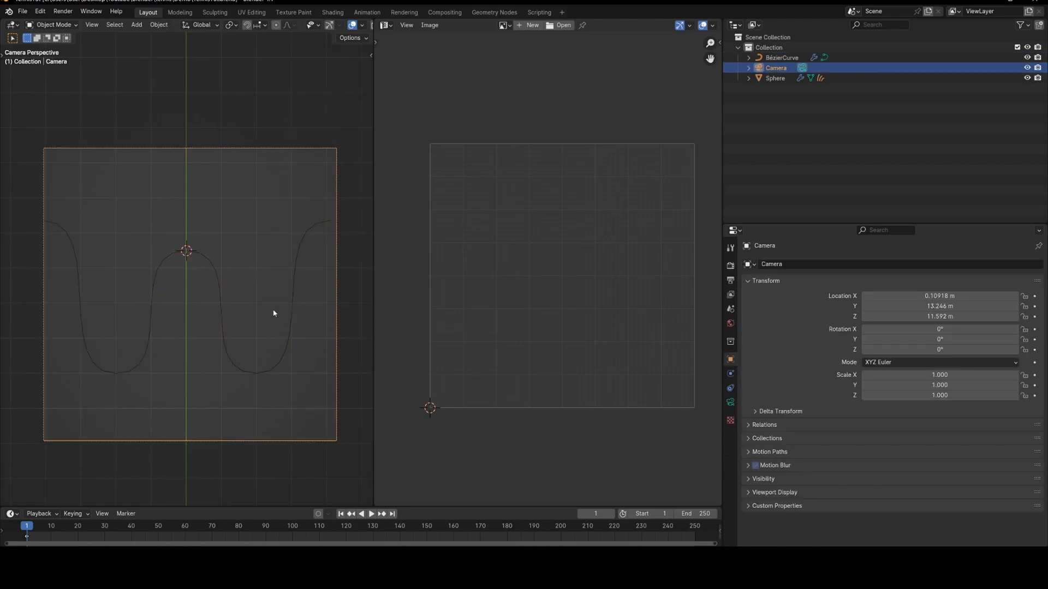
pyautogui.press('n')
pyautogui.doubleClick(307, 77)
pyautogui.write('0')
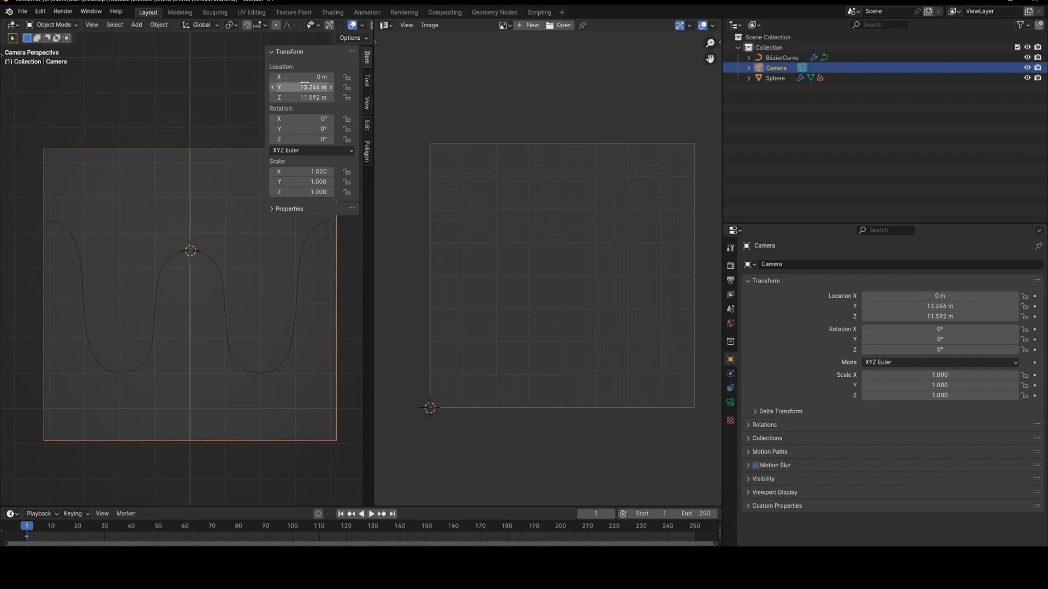
pyautogui.press('Return')
pyautogui.press('n')
# - Select the Bézier curve and enter Edit Mode
pyautogui.click(220, 218)
pyautogui.click(45, 221)
pyautogui.press('Tab')
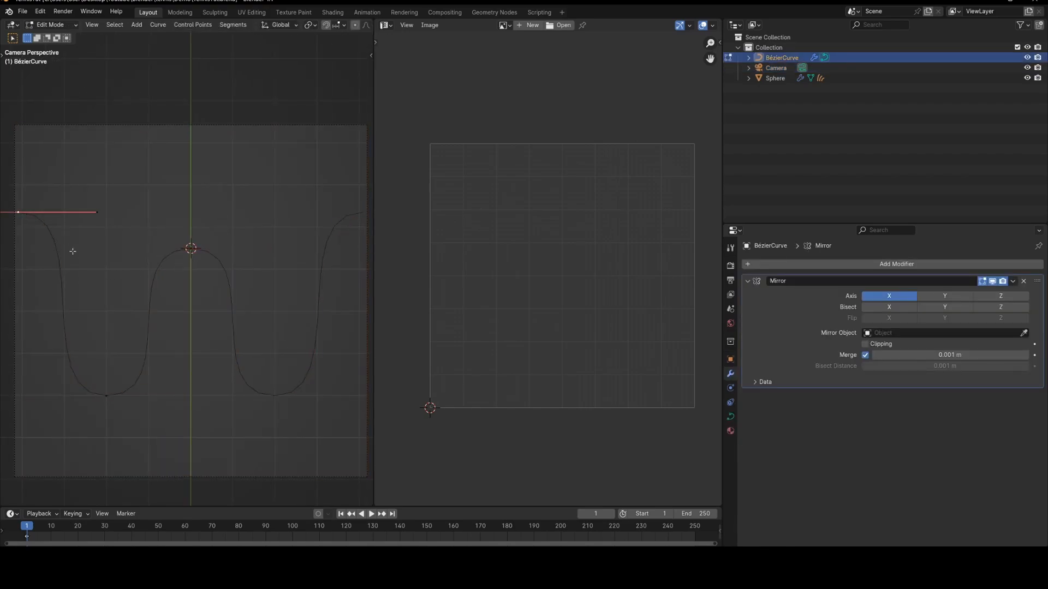
pyautogui.press('g')
pyautogui.press('x')
pyautogui.rightClick(164, 300)
pyautogui.press('g')
pyautogui.press('y')
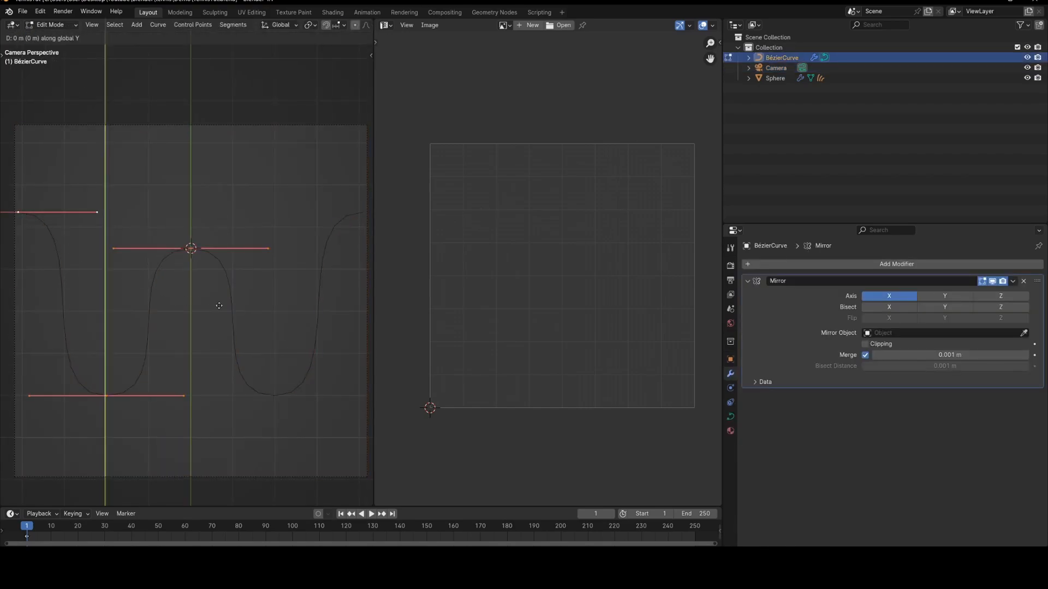
pyautogui.rightClick(219, 305)
# - Move all the curve's points slightly along negative X to fit the camera frame's width, and return to Object Mode
pyautogui.scroll(11, 224, 305)
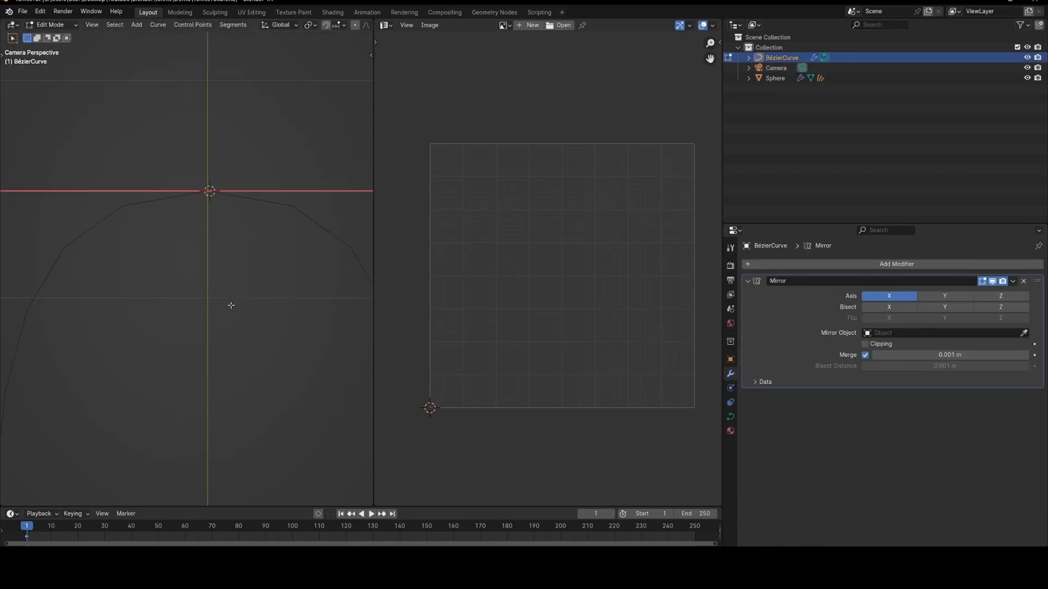
pyautogui.press('g')
pyautogui.press('x')
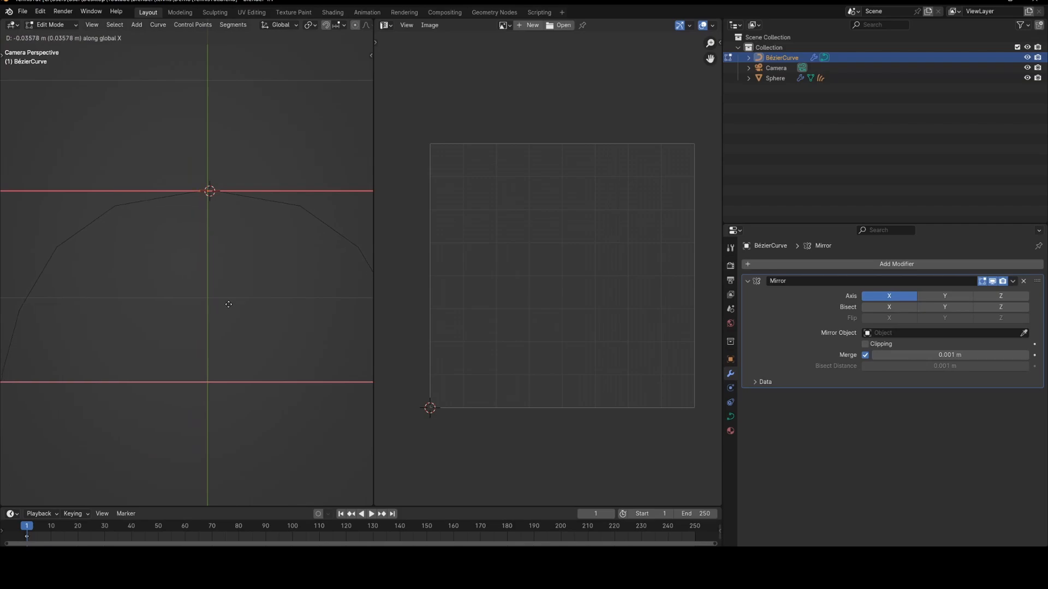
pyautogui.click(174, 299)
pyautogui.press('Tab')
pyautogui.scroll(-8, 191, 273)
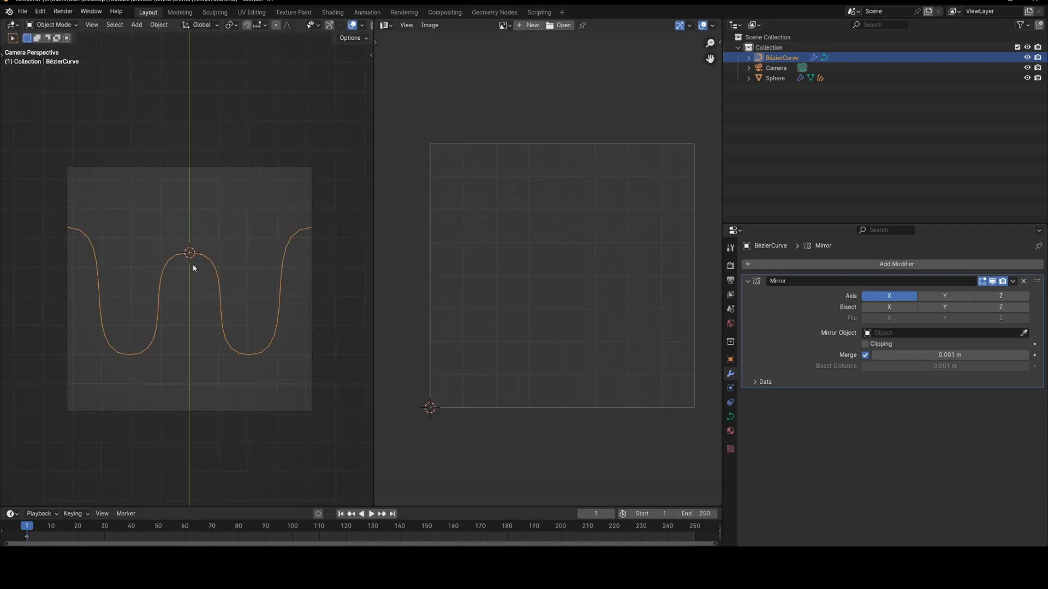
# - In Edit Mode, move the curve's outer end point slightly outward along X at the camera frame's edge
pyautogui.press('Tab')
pyautogui.press('g')
pyautogui.press('x')
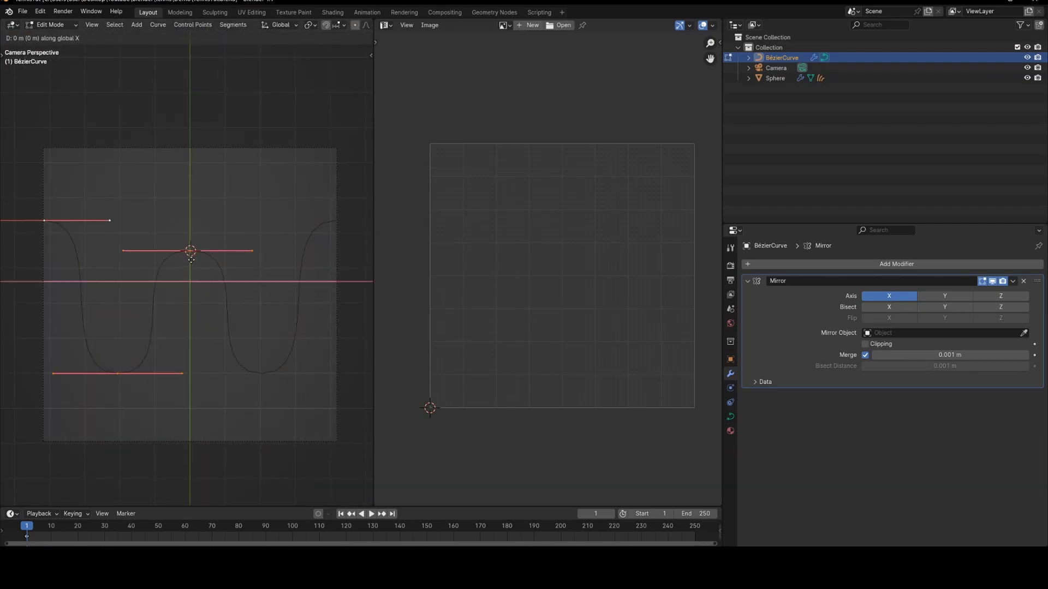
pyautogui.click(205, 262)
pyautogui.click(50, 226)
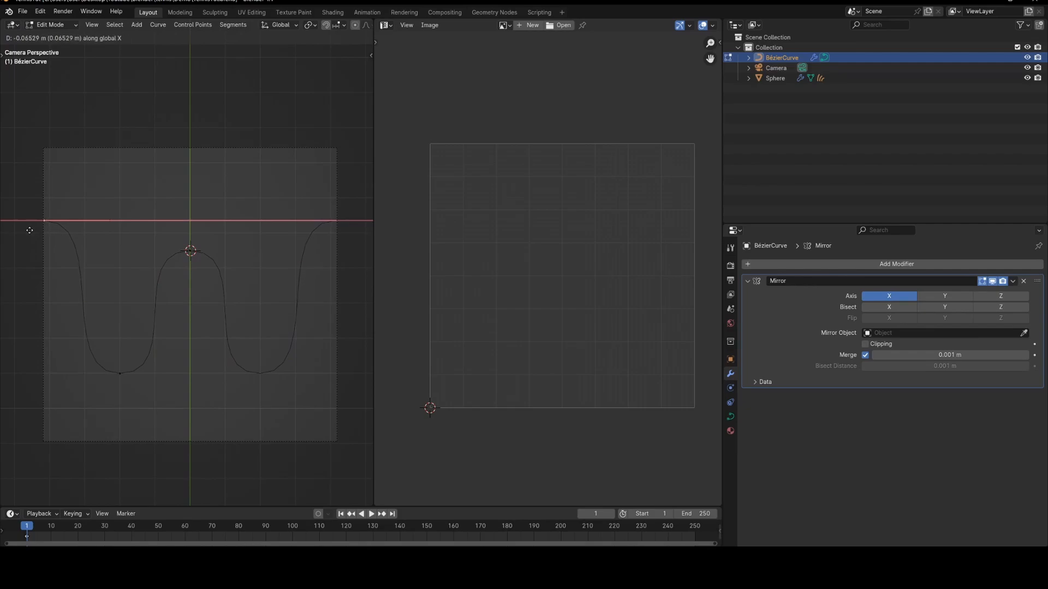
pyautogui.click(12, 228)
# - Move the curve's centre peak point slightly along X, return to Object Mode and re-enable Clipping in the Mirror modifier
pyautogui.click(194, 261)
pyautogui.scroll(10, 194, 261)
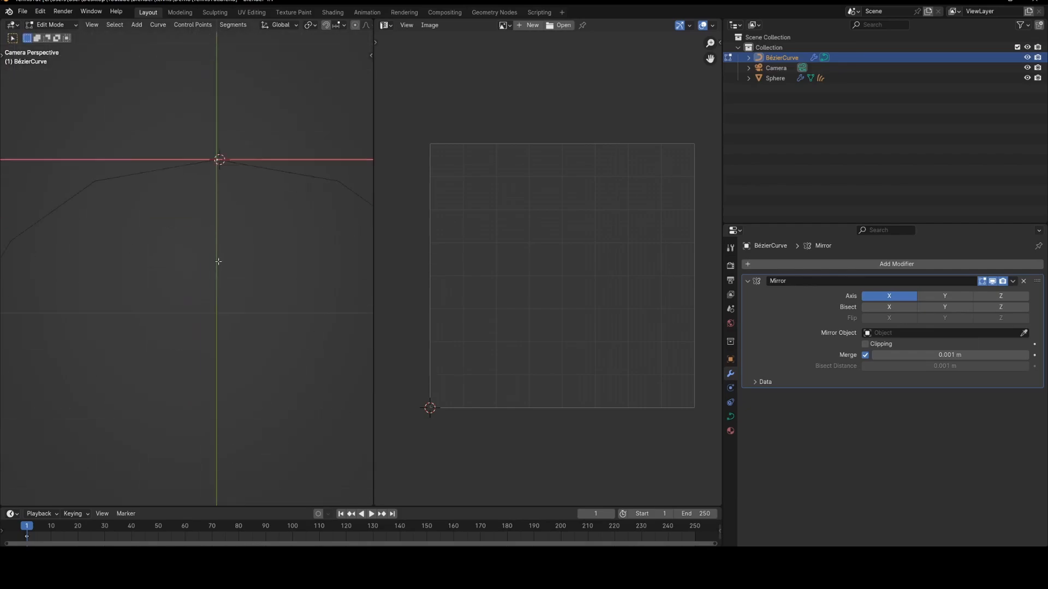
pyautogui.press('g')
pyautogui.press('x')
pyautogui.click(271, 256)
pyautogui.press('Tab')
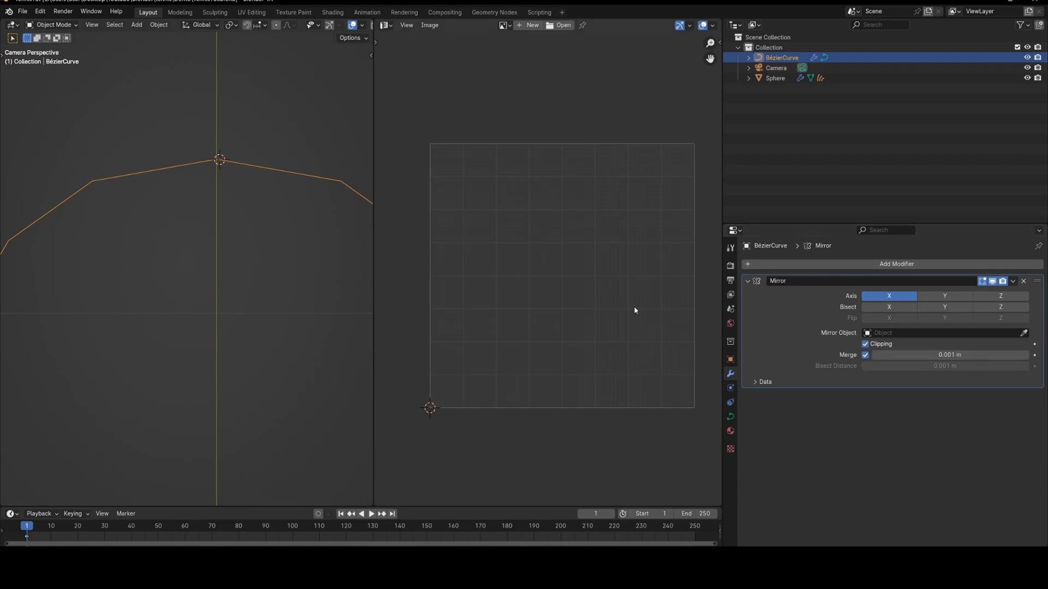
# - In Edit Mode, move the peak point along X onto the mirror line with Clipping on, and return to Object Mode
pyautogui.press('Tab')
pyautogui.press('g')
pyautogui.press('x')
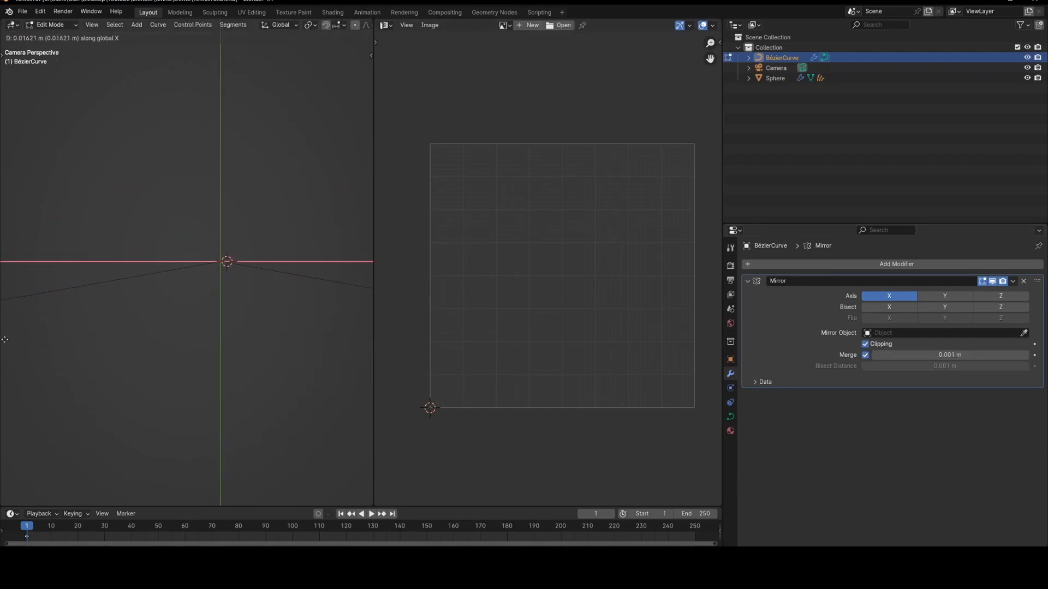
pyautogui.click(253, 276)
pyautogui.press('Tab')
pyautogui.scroll(-10, 254, 279)
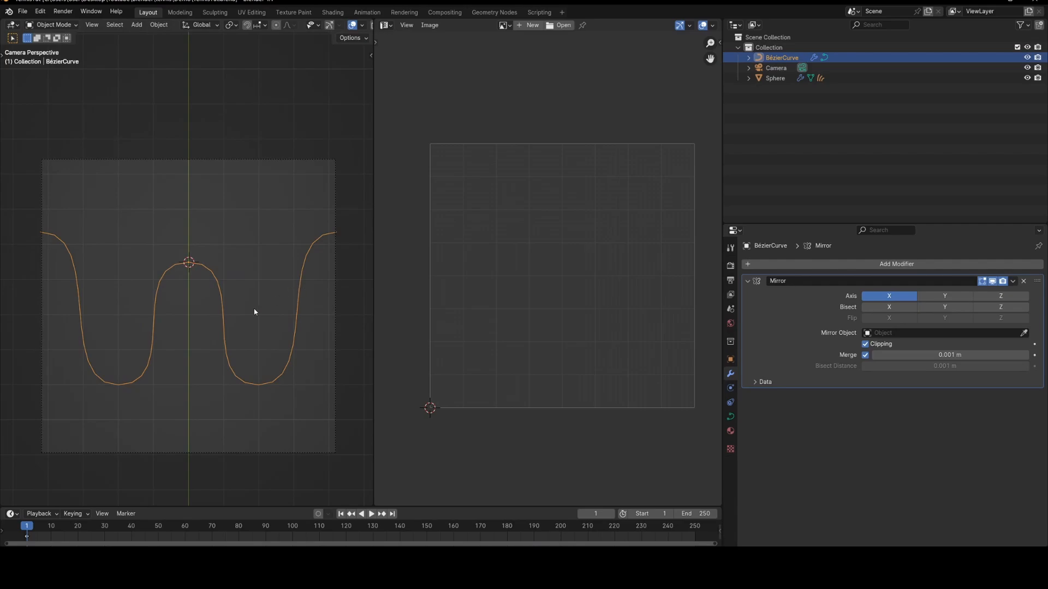
# - Thicken the curve into a tube by setting its round bevel depth to 0.1 m
pyautogui.click(731, 415)
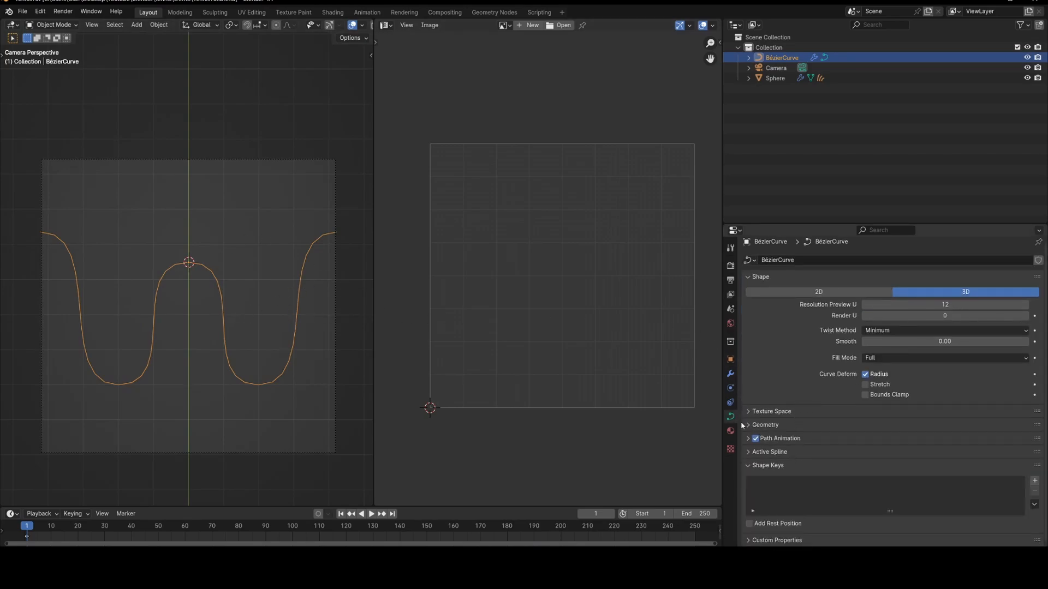
pyautogui.click(765, 425)
pyautogui.scroll(-5, 764, 420)
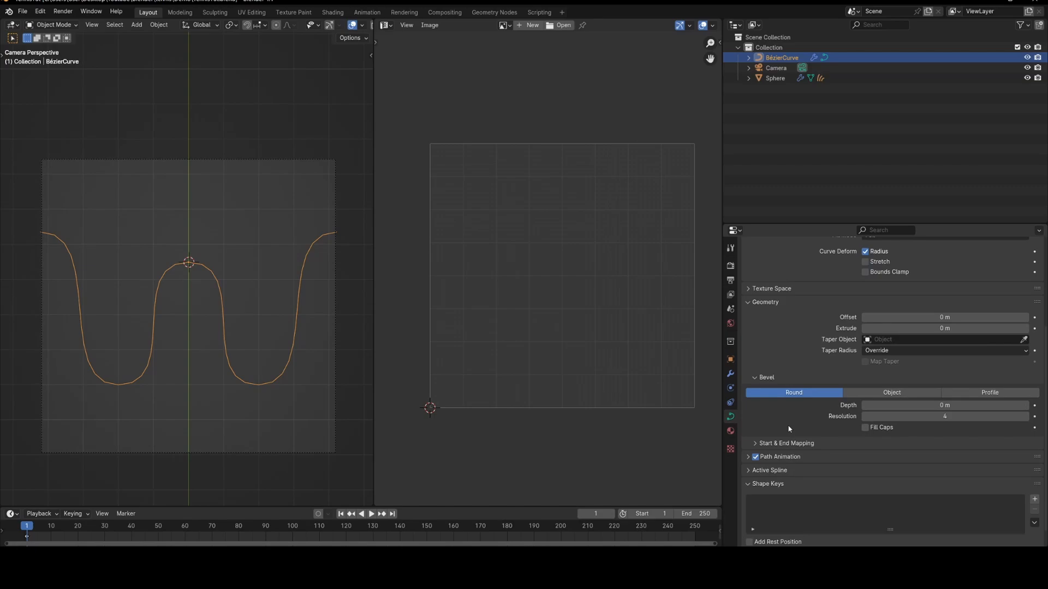
pyautogui.click(903, 408)
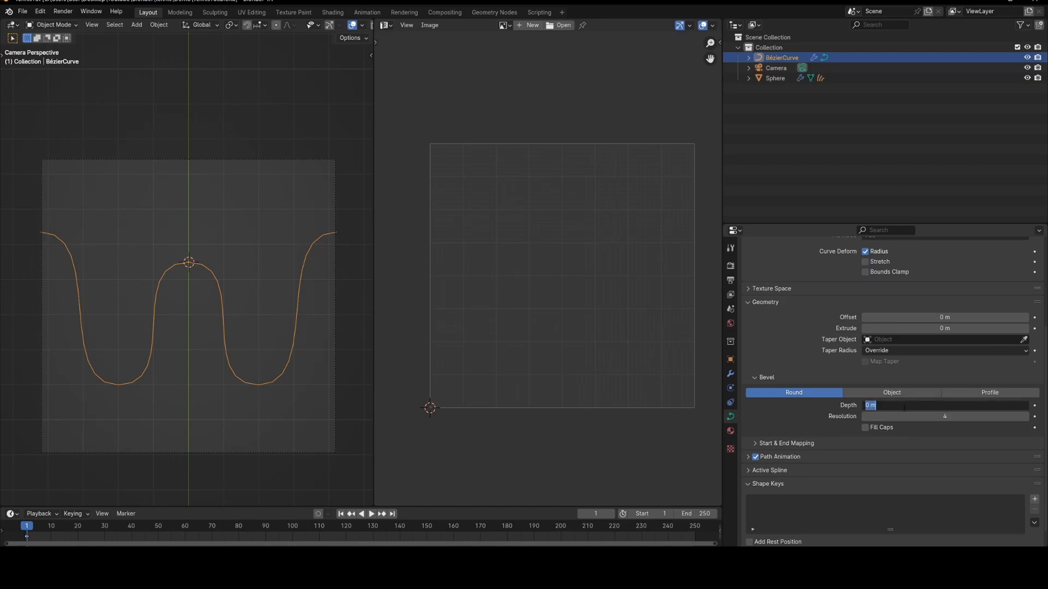
pyautogui.write('0.1')
pyautogui.press('Return')
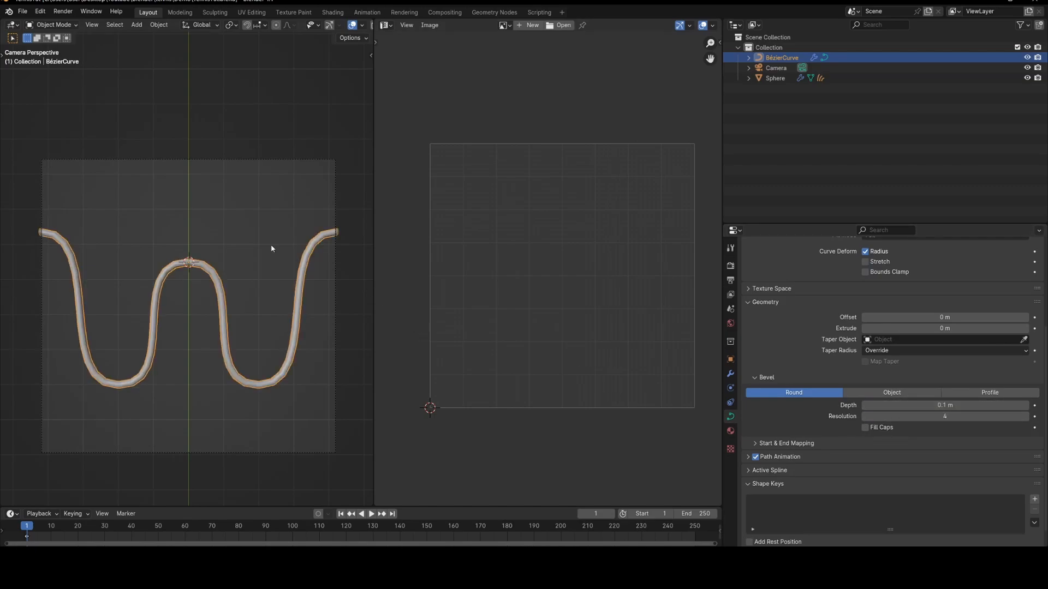
# - Smooth the curve by setting its Resolution Preview U to 64
pyautogui.scroll(5, 900, 360)
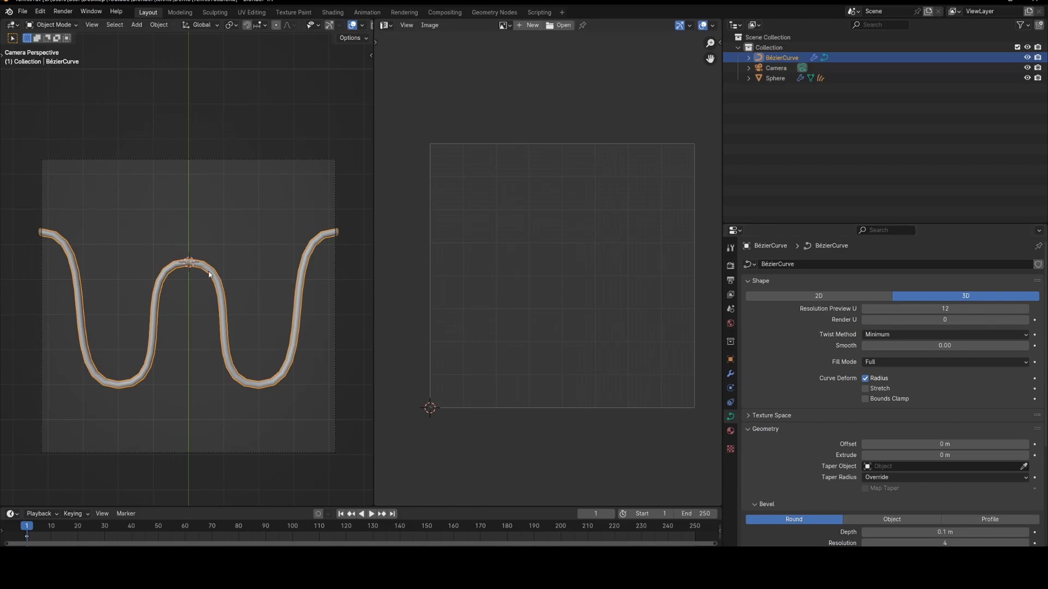
pyautogui.click(955, 308)
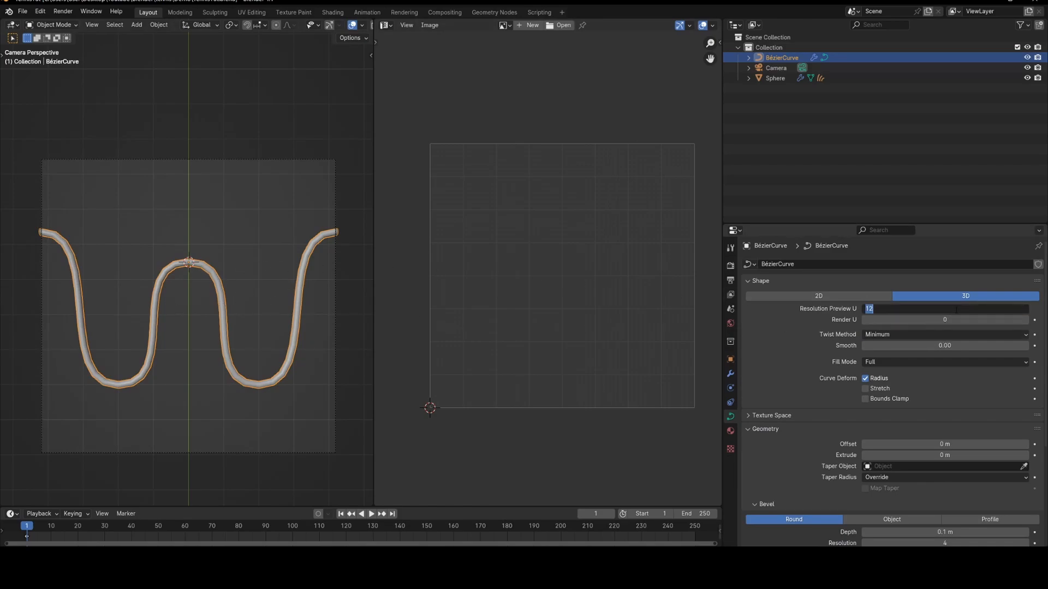
pyautogui.press('Return')
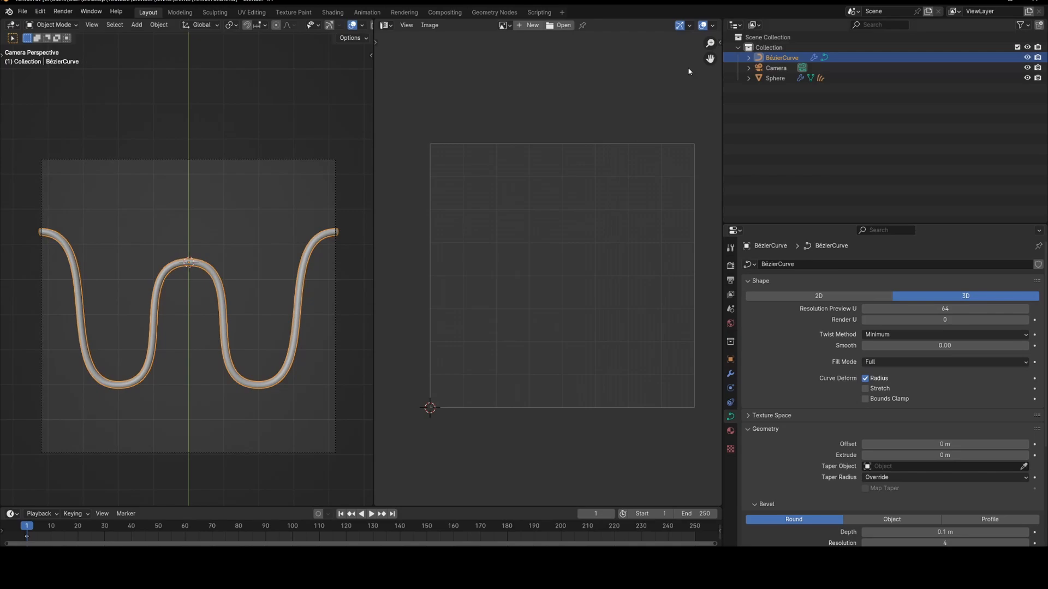
# - Deselect the curve and switch the viewport to Rendered shading
pyautogui.click(244, 201)
pyautogui.keyDown('shift'); pyautogui.moveTo(278, 251); pyautogui.dragTo(262, 247, button='middle'); pyautogui.keyUp('shift')
pyautogui.press('z')
pyautogui.click(333, 205)
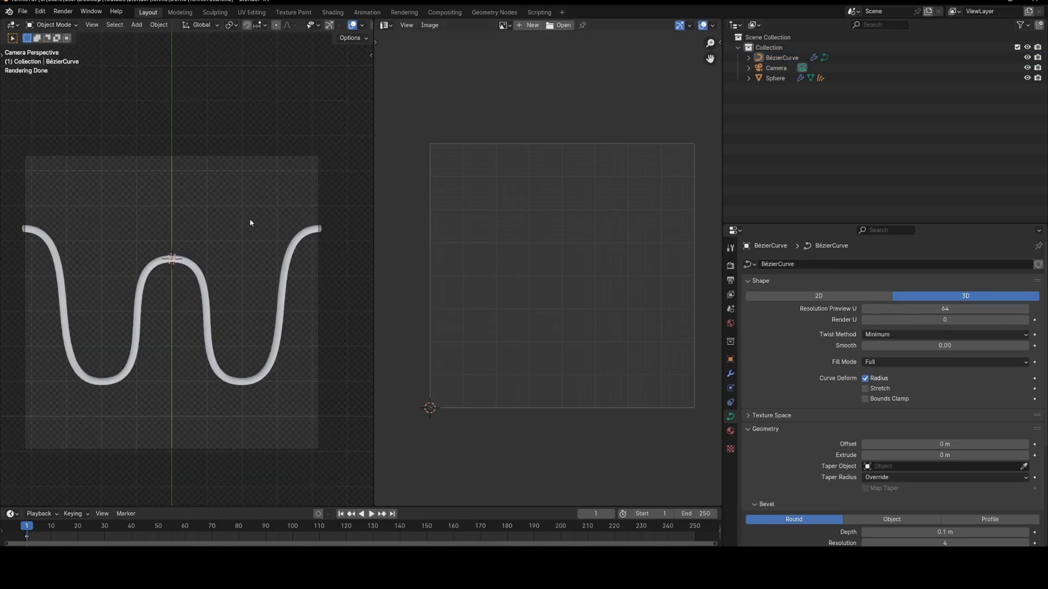
pyautogui.scroll(-5, 352, 33)
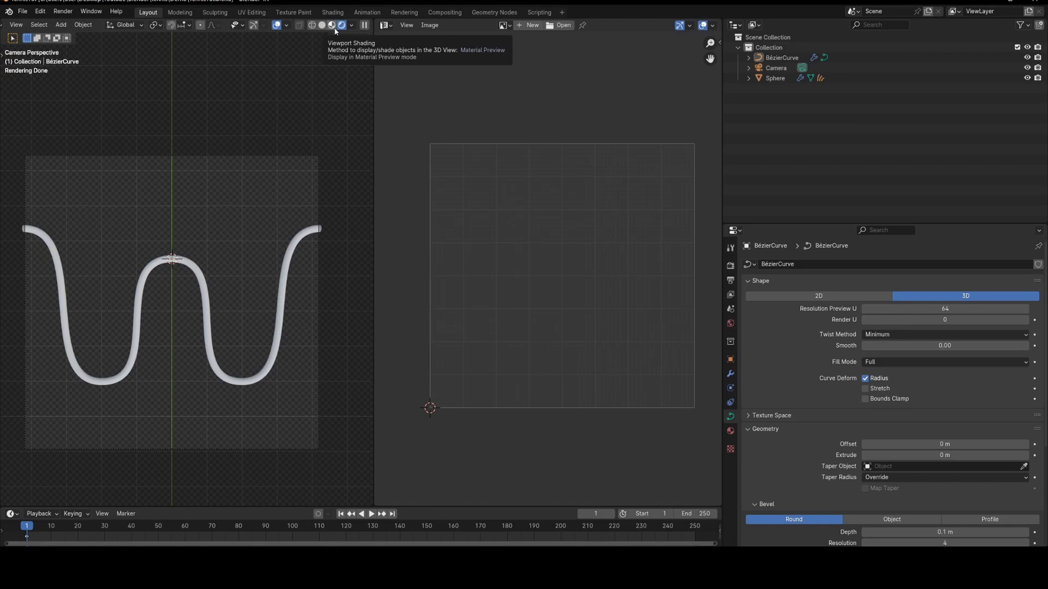
# - Create a new material for the curve, set its surface to Emission and make its colour black
pyautogui.click(730, 431)
pyautogui.click(903, 306)
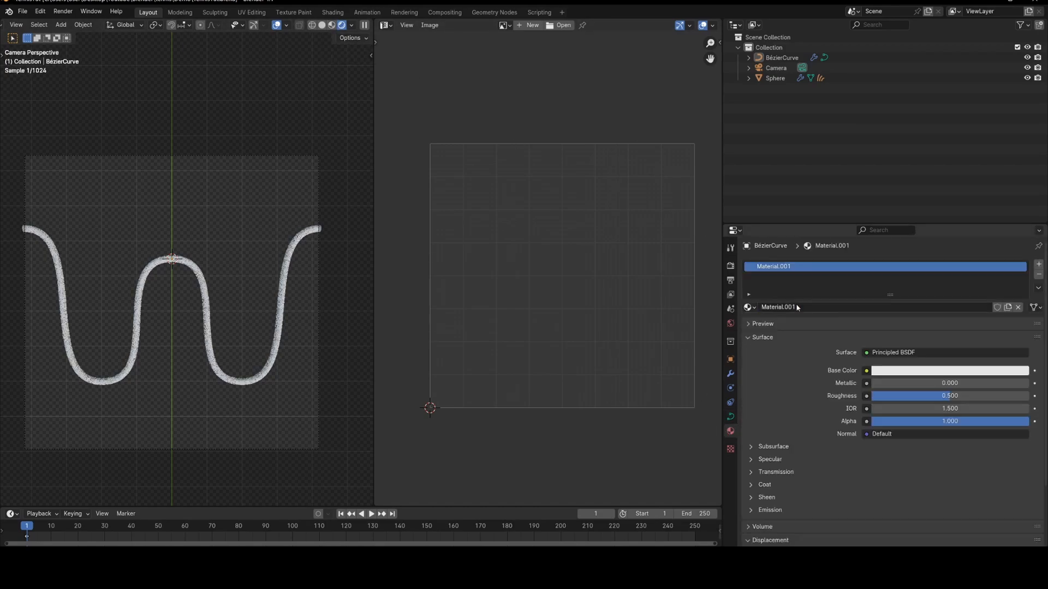
pyautogui.click(916, 355)
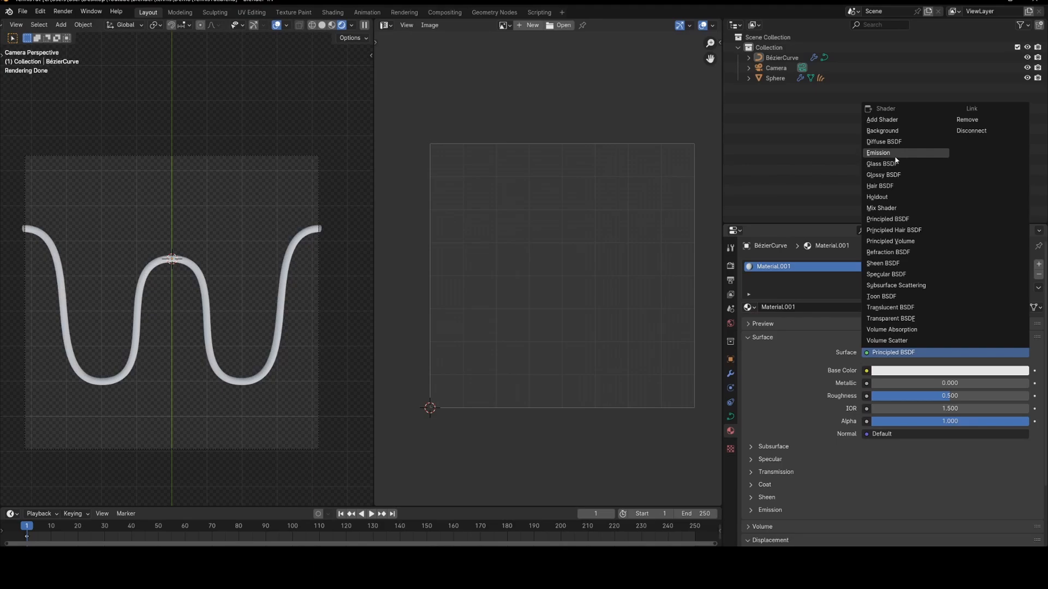
pyautogui.click(906, 153)
pyautogui.click(930, 374)
pyautogui.moveTo(958, 346); pyautogui.dragTo(908, 345)
# - Set the scene's colour management View Transform to Standard
pyautogui.click(730, 267)
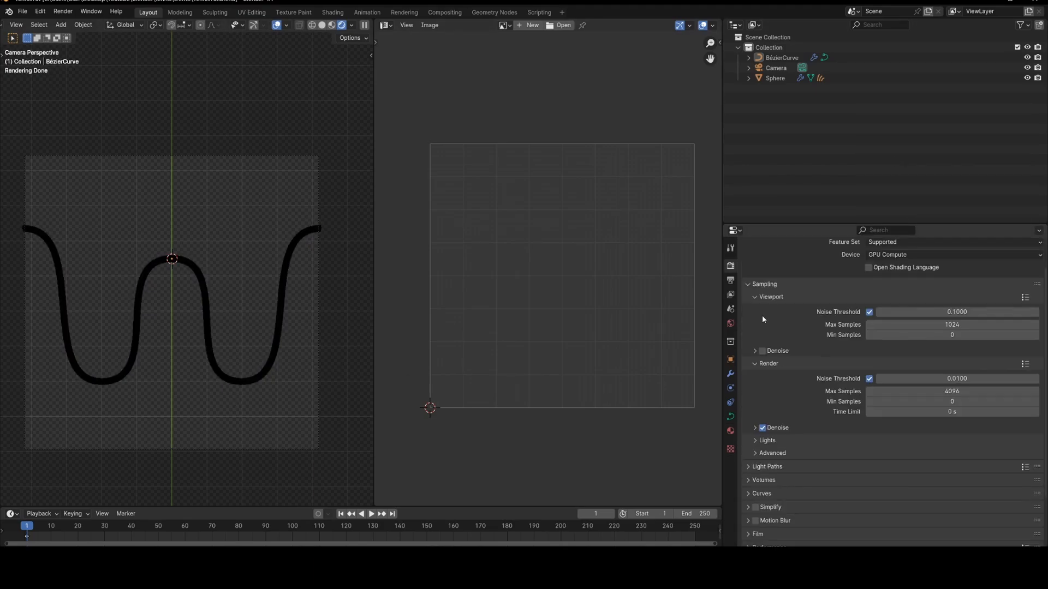
pyautogui.scroll(2, 777, 347)
pyautogui.scroll(-4, 777, 347)
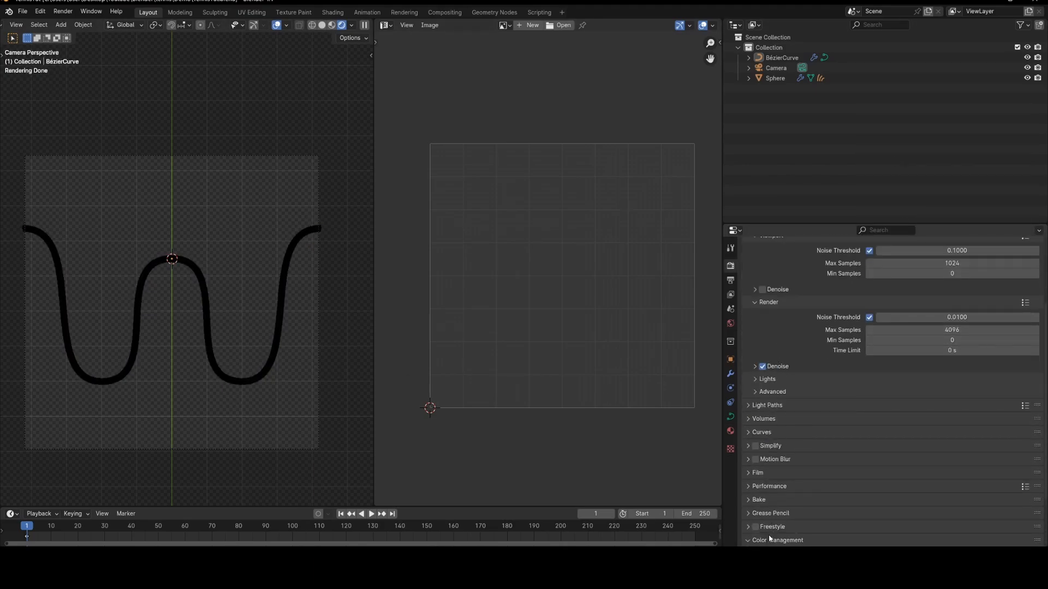
pyautogui.scroll(-3, 831, 493)
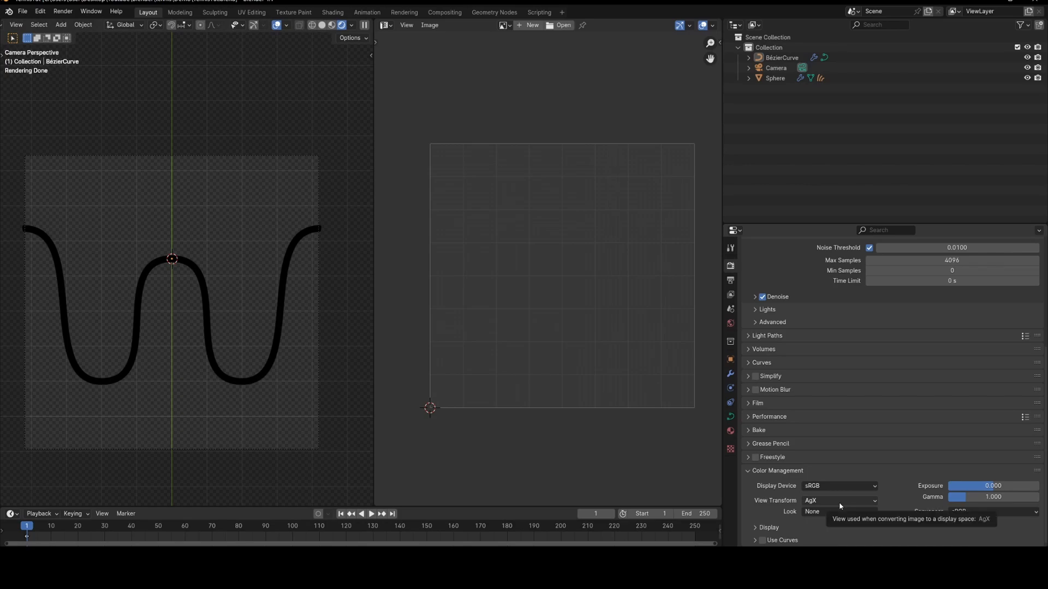
pyautogui.click(840, 500)
pyautogui.click(833, 434)
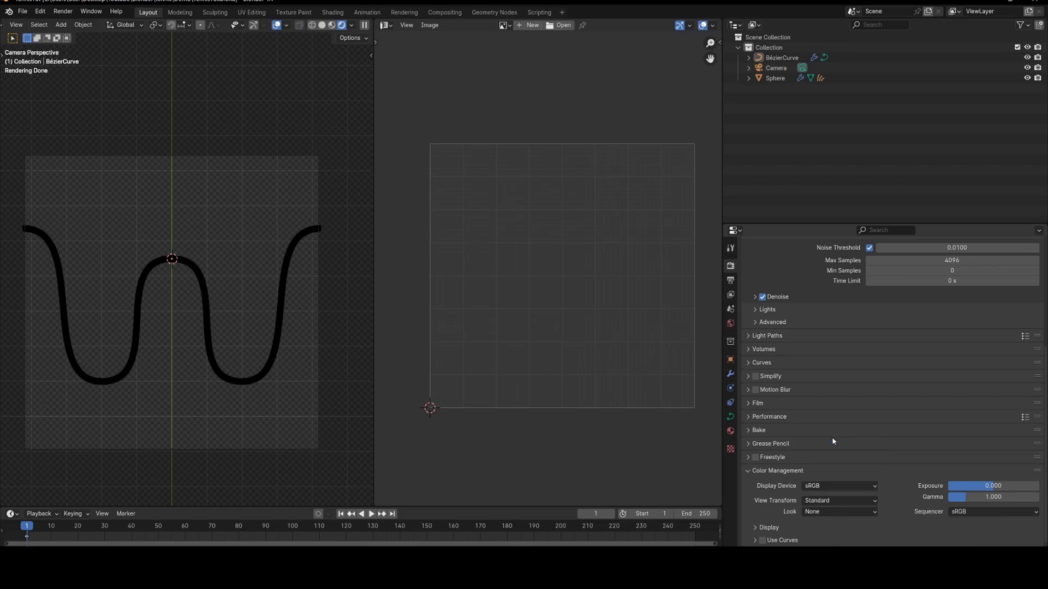
# - Return the viewport to Solid shading, render the curve image and fit it in the render view
pyautogui.press('z')
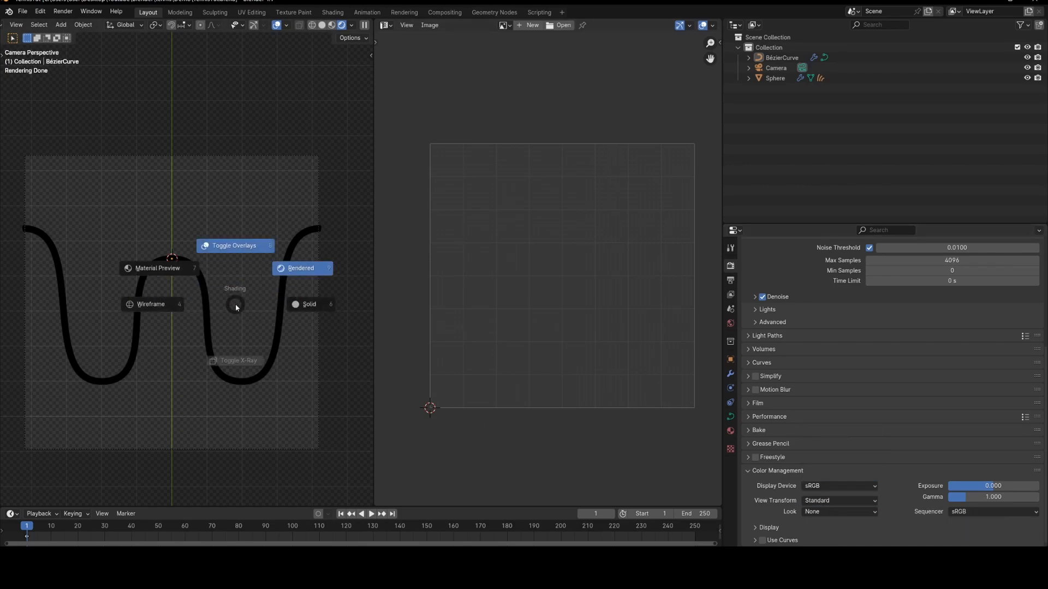
pyautogui.click(281, 308)
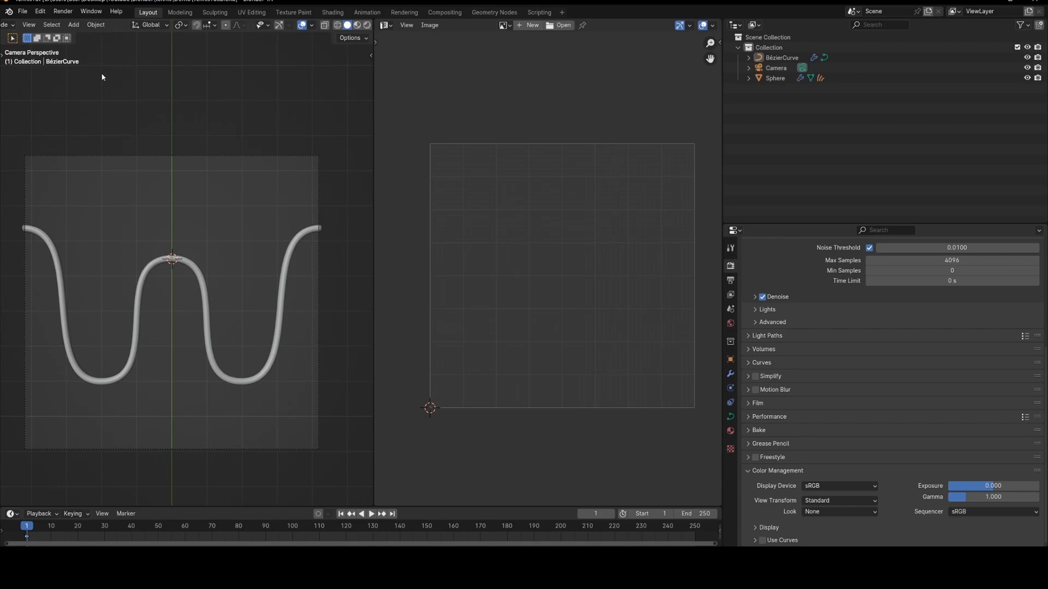
pyautogui.click(22, 11)
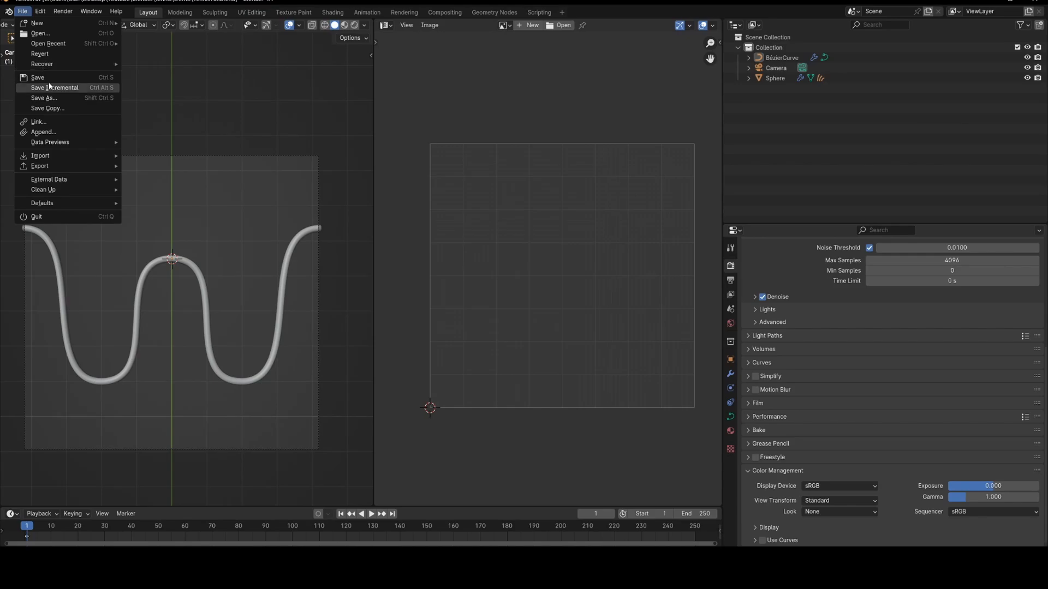
pyautogui.click(76, 23)
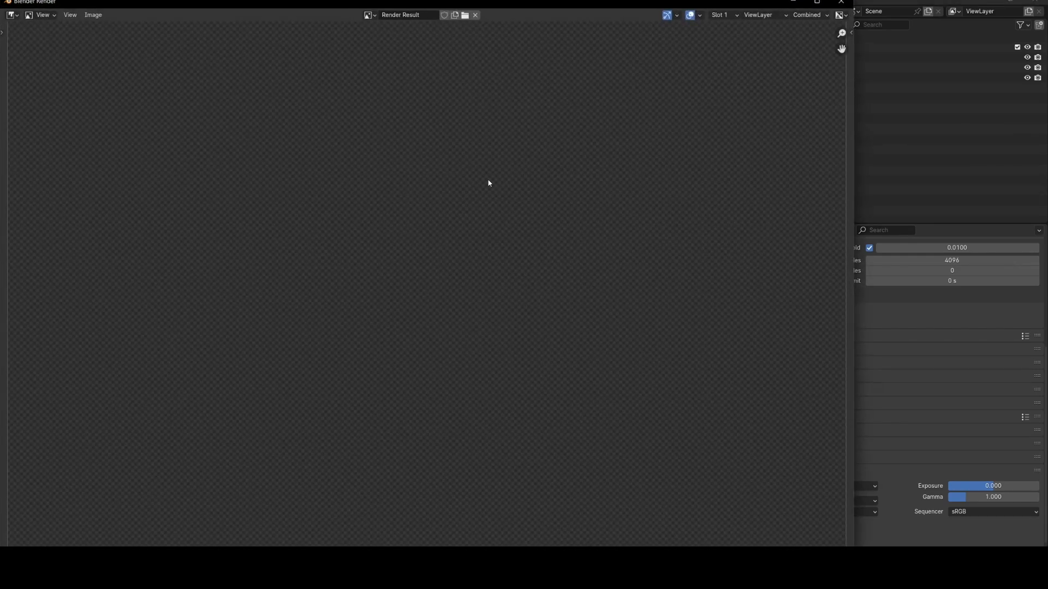
pyautogui.press('Home')
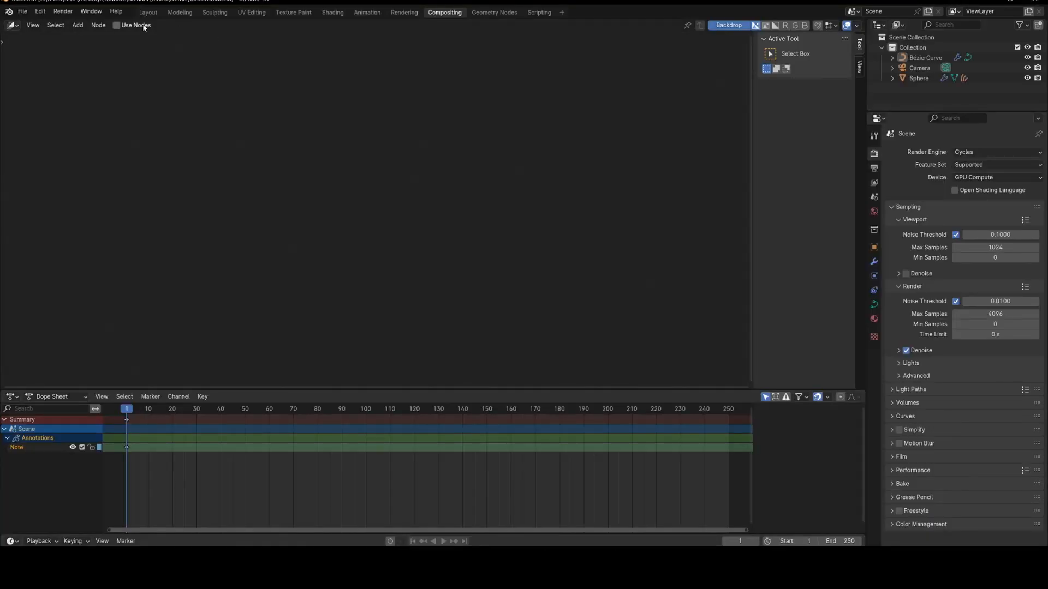
# - Enable compositing nodes, spread the Render Layers and Composite nodes apart, and connect a Viewer node to the Render Layers image
pyautogui.click(145, 26)
pyautogui.click(260, 200)
pyautogui.moveTo(260, 200); pyautogui.dragTo(298, 228, button='middle')
pyautogui.moveTo(458, 228); pyautogui.dragTo(610, 227)
pyautogui.moveTo(323, 232); pyautogui.dragTo(225, 238)
pyautogui.keyDown('ctrl'); pyautogui.keyDown('shift'); pyautogui.click(225, 238); pyautogui.keyUp('shift'); pyautogui.keyUp('ctrl')
pyautogui.moveTo(303, 254); pyautogui.dragTo(603, 177)
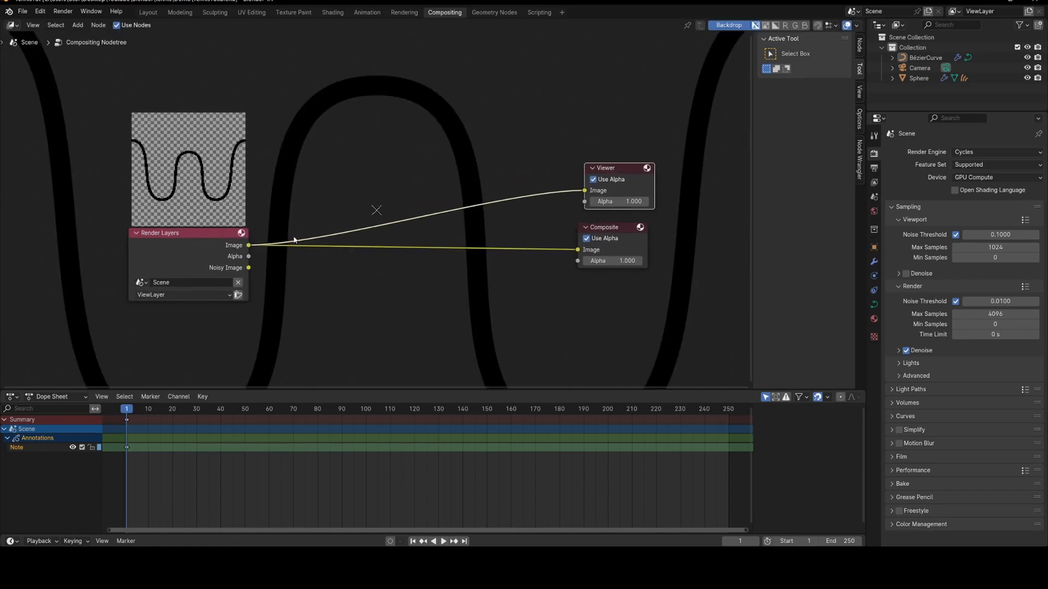
# - Shrink the compositor backdrop until the whole square curve render fits in the node editor
pyautogui.scroll(-3, 294, 240)
pyautogui.press('v')
pyautogui.press('v')
pyautogui.press('v')
pyautogui.press('v')
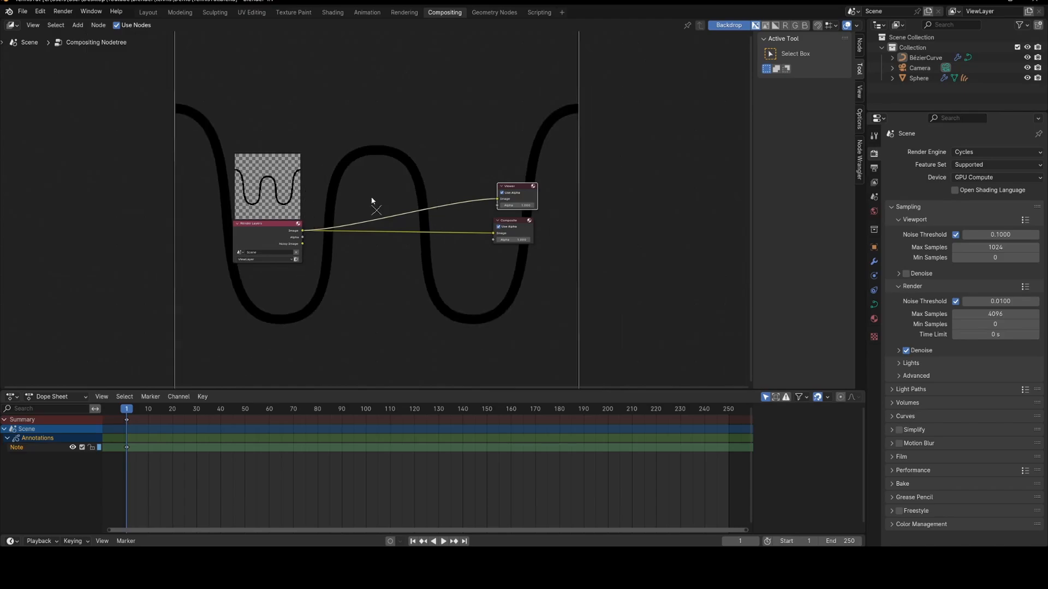
pyautogui.press('v')
pyautogui.moveTo(375, 194); pyautogui.dragTo(398, 211, button='middle')
pyautogui.scroll(5, 234, 233)
pyautogui.scroll(4, 394, 215)
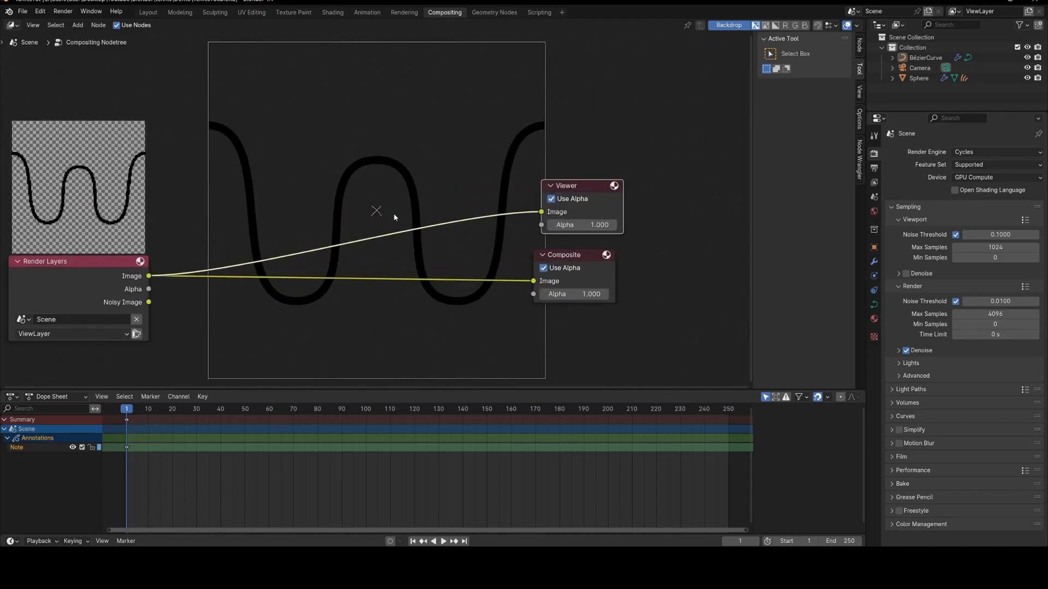
# - Insert an Alpha Over node on the link between Render Layers and the Viewer
pyautogui.click(303, 206)
pyautogui.moveTo(259, 235); pyautogui.dragTo(284, 225, button='middle')
pyautogui.hotkey('shift', 'a')
pyautogui.click(324, 219)
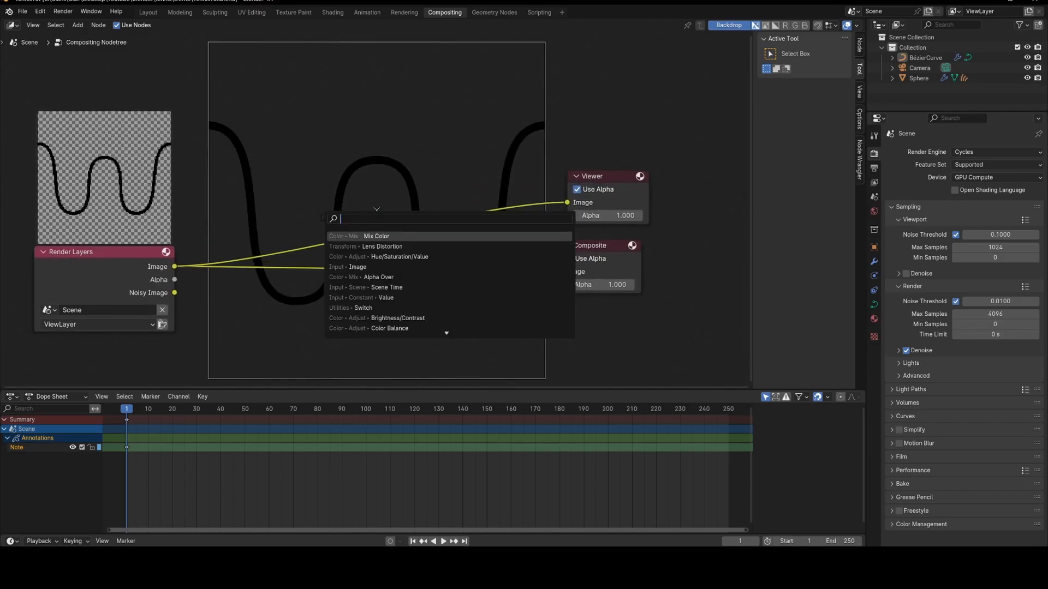
pyautogui.write('alp')
pyautogui.click(376, 246)
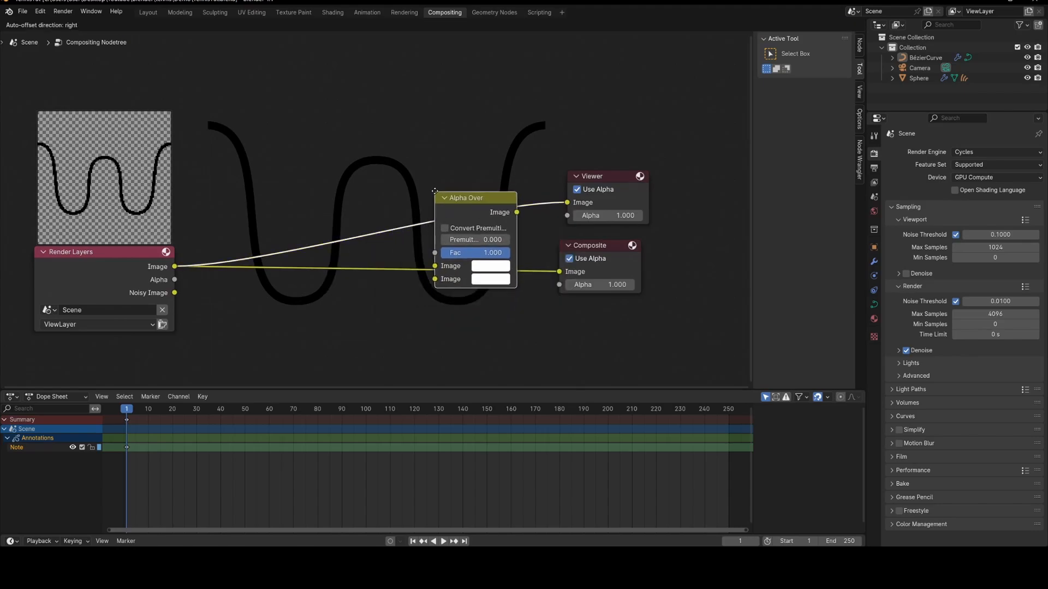
pyautogui.click(434, 191)
pyautogui.moveTo(460, 201); pyautogui.dragTo(469, 153)
pyautogui.moveTo(403, 224); pyautogui.dragTo(396, 230, button='middle')
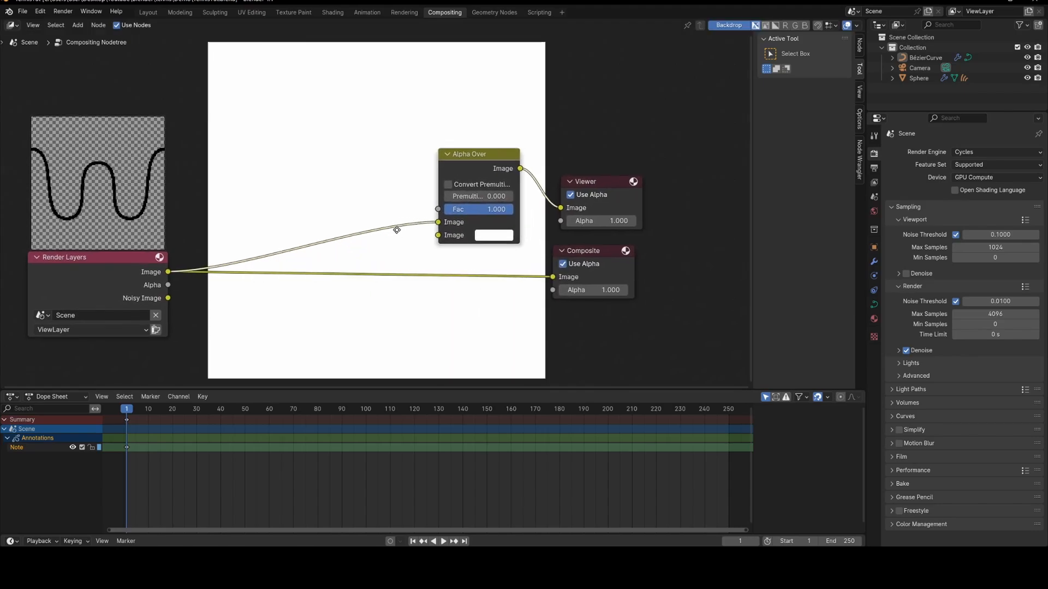
# - Move the Render Layers link to the Alpha Over node's second Image input, leaving the first input white
pyautogui.scroll(2, 396, 230)
pyautogui.moveTo(480, 218)
pyautogui.mouseDown()
pyautogui.moveTo(462, 239)
pyautogui.moveTo(479, 235)
pyautogui.mouseUp()
pyautogui.moveTo(505, 150); pyautogui.dragTo(490, 137)
# - Insert a Gaussian Blur node between Render Layers and Alpha Over, and set its X and Y to 20
pyautogui.moveTo(397, 225); pyautogui.dragTo(395, 180, button='middle')
pyautogui.hotkey('shift', 'a')
pyautogui.write('s')
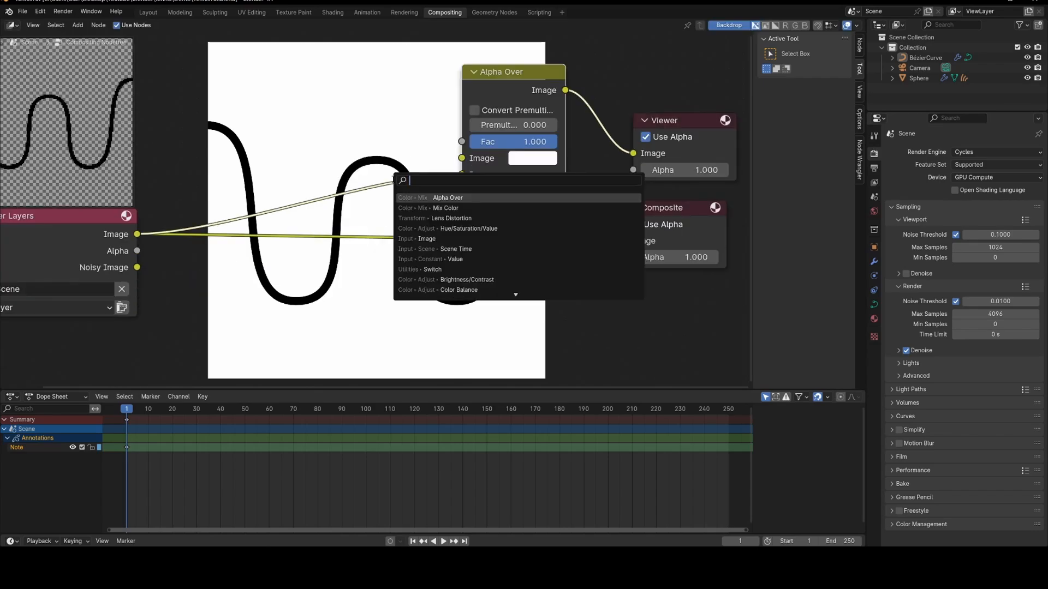
pyautogui.write('blur')
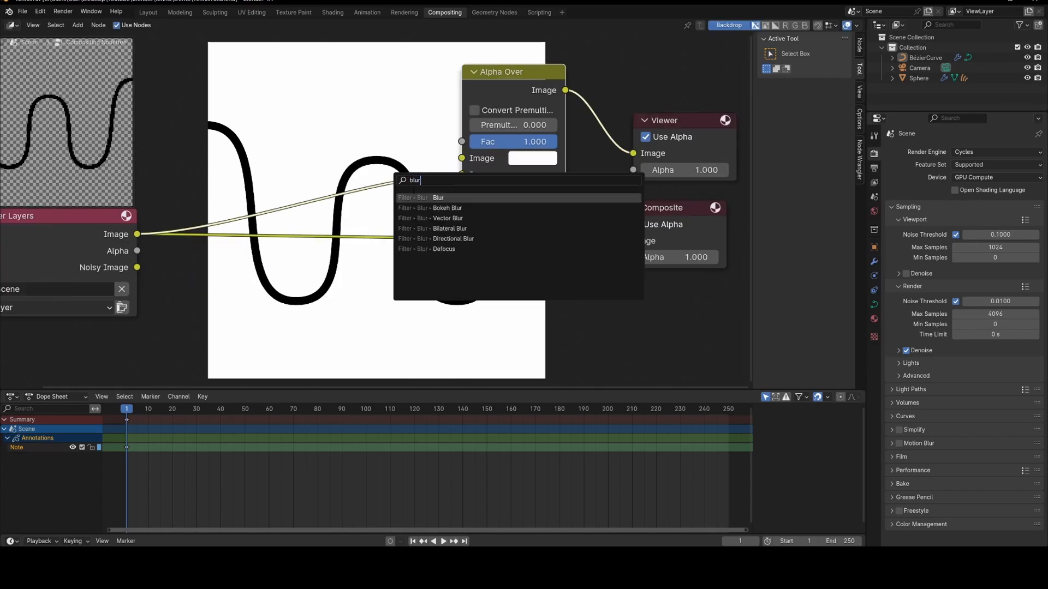
pyautogui.press('Return')
pyautogui.click(344, 179)
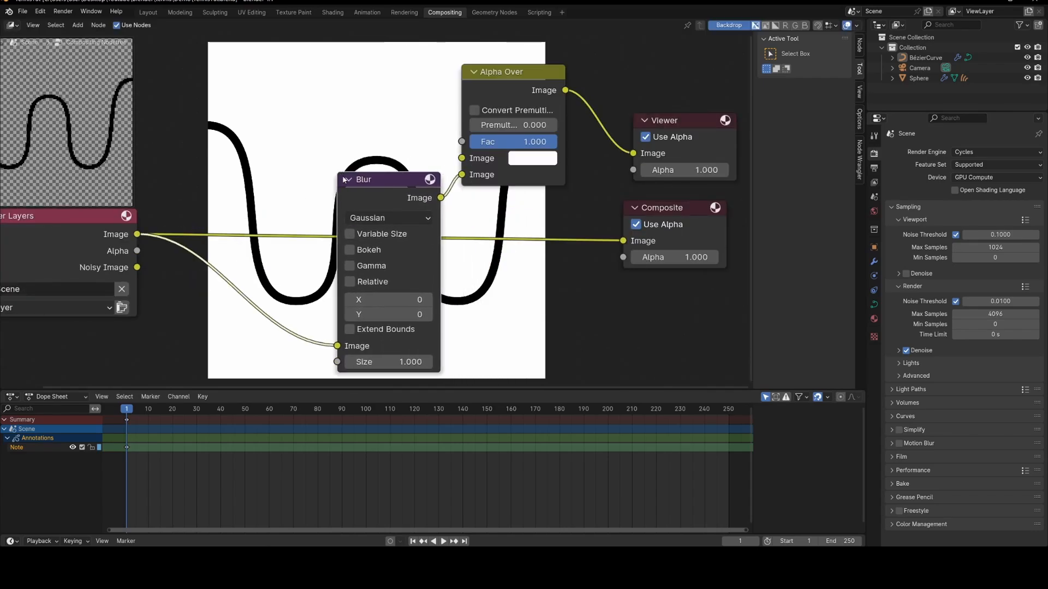
pyautogui.moveTo(344, 179); pyautogui.dragTo(302, 58)
pyautogui.moveTo(362, 185); pyautogui.dragTo(246, 272, button='middle')
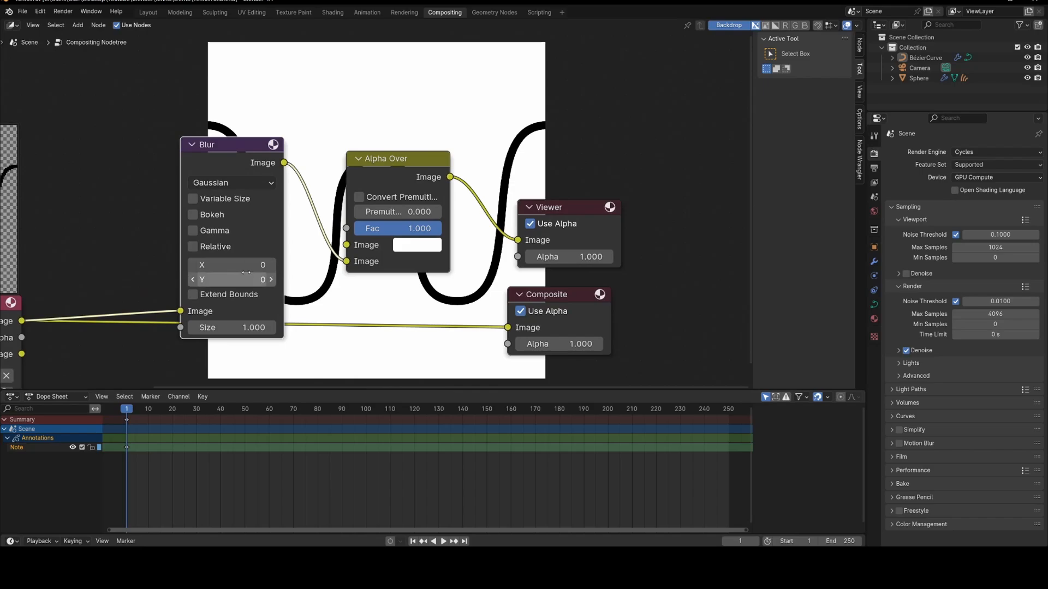
pyautogui.moveTo(249, 264); pyautogui.dragTo(273, 278)
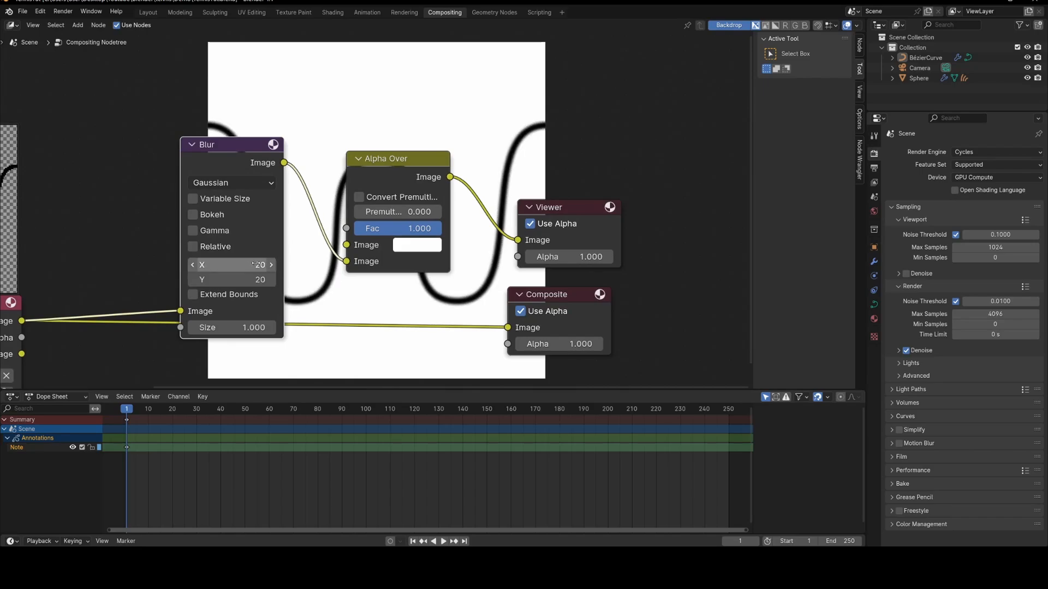
# - Connect the Alpha Over image output to the Composite node's Image input
pyautogui.moveTo(384, 269); pyautogui.dragTo(248, 147, button='middle')
pyautogui.moveTo(248, 147); pyautogui.dragTo(262, 167, button='middle')
pyautogui.moveTo(352, 178); pyautogui.dragTo(397, 284)
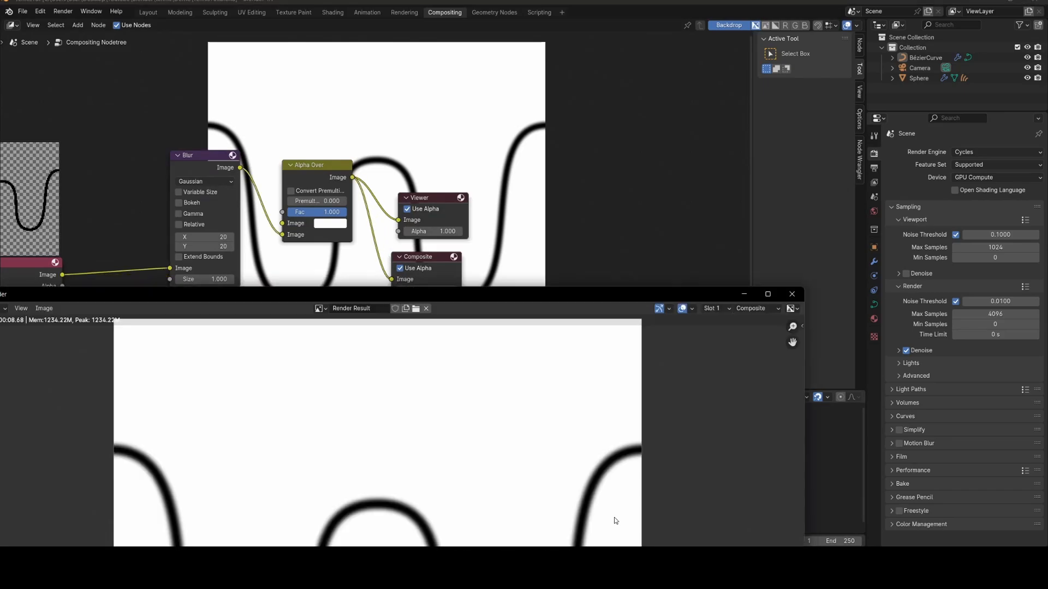
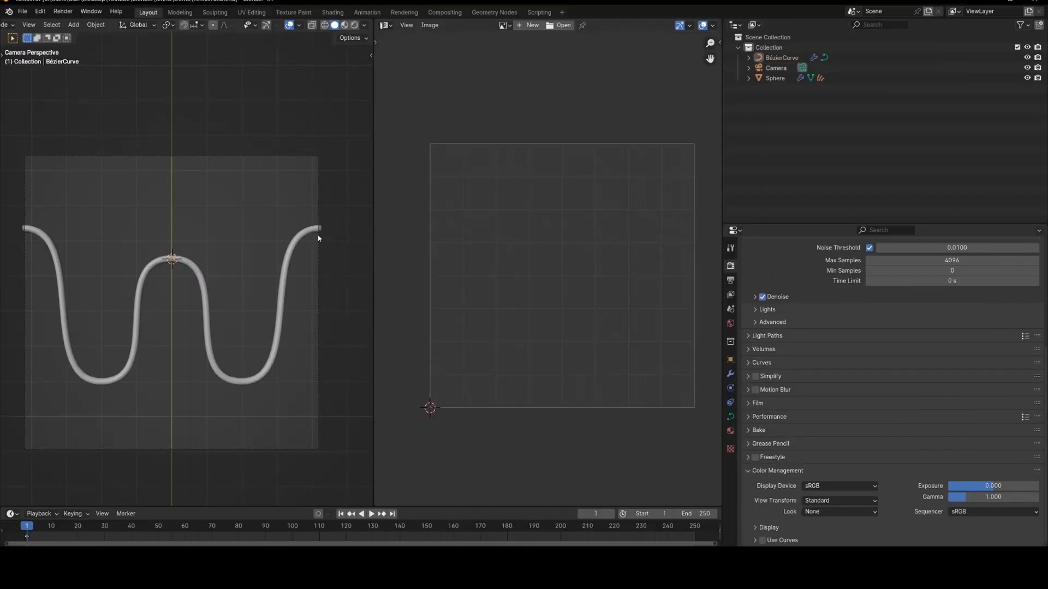
# - Move the curve and the camera into a new collection named CurveRender
pyautogui.scroll(-4, 236, 280)
pyautogui.moveTo(81, 211); pyautogui.dragTo(321, 355)
pyautogui.moveTo(320, 355); pyautogui.dragTo(192, 263, button='middle')
pyautogui.scroll(-4, 218, 280)
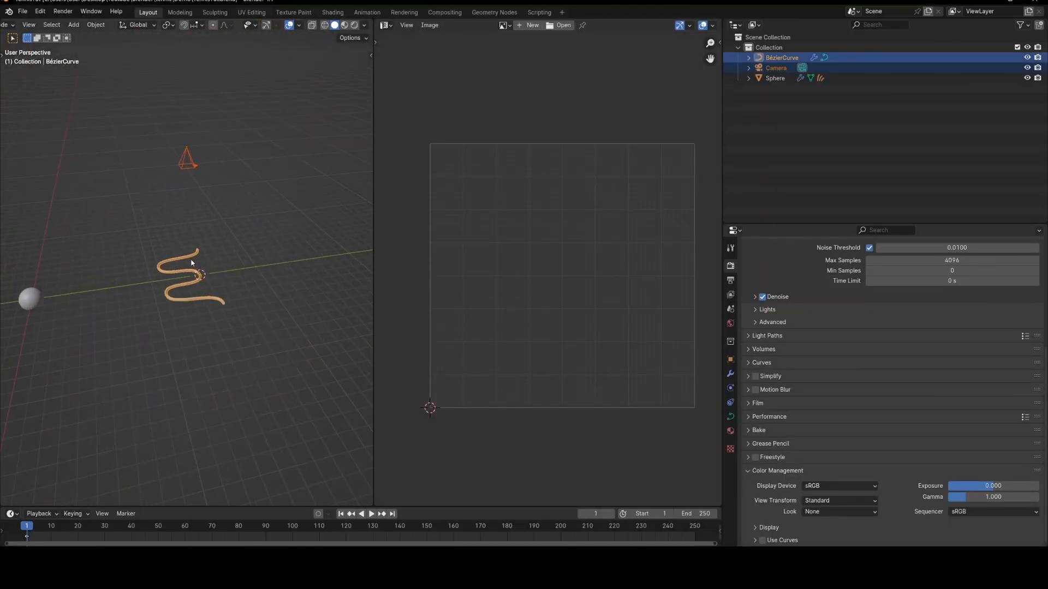
pyautogui.press('m')
pyautogui.click(192, 259)
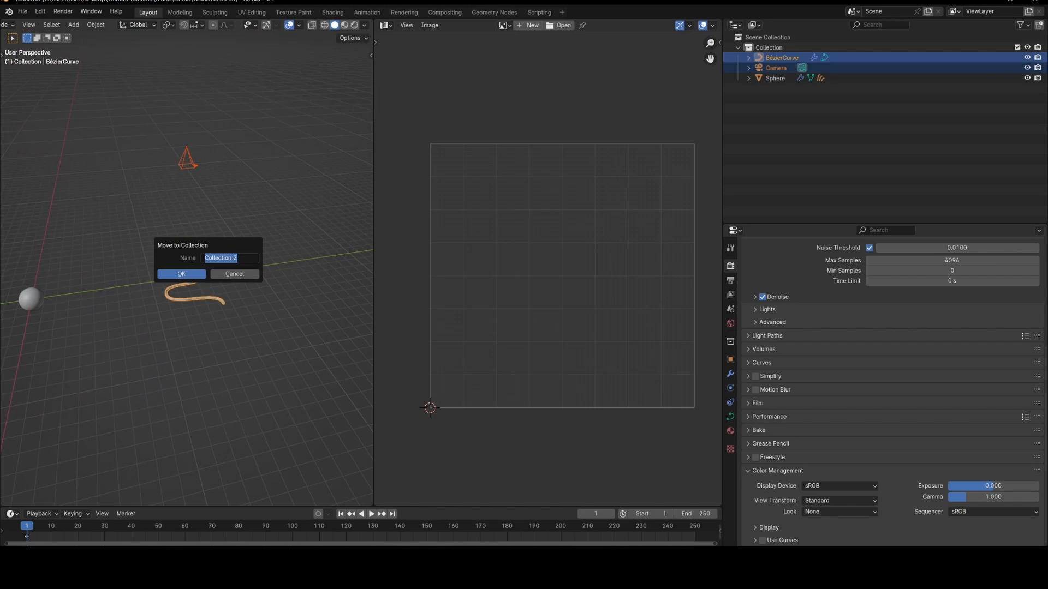
pyautogui.write('CurveRender')
pyautogui.press('Return')
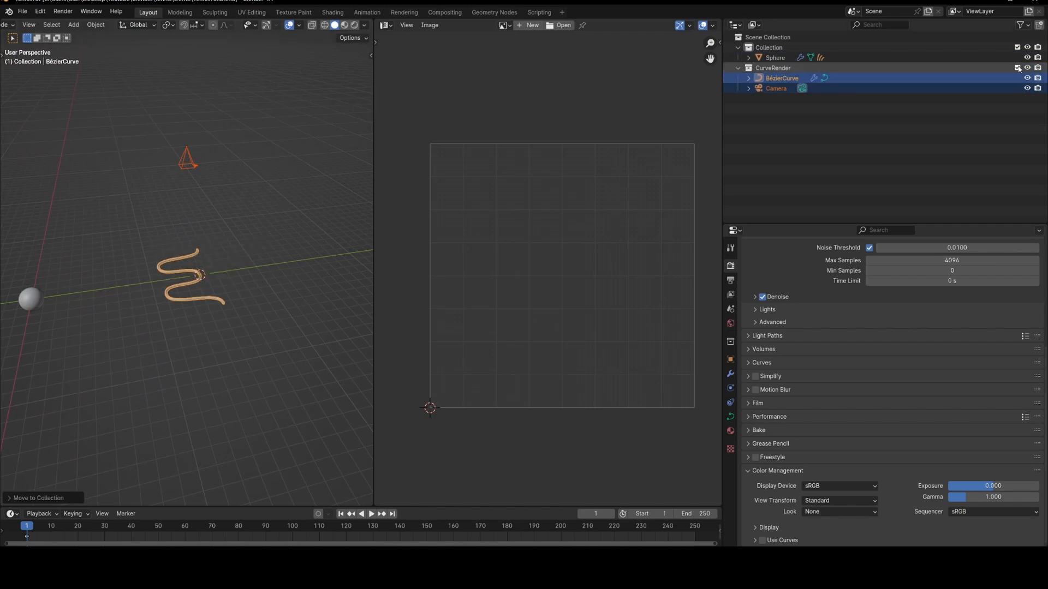
# - Exclude the CurveRender collection from the view layer, then make the sphere active, frame it and deselect it
pyautogui.click(1017, 67)
pyautogui.keyDown('shift'); pyautogui.moveTo(171, 336); pyautogui.dragTo(211, 326, button='middle'); pyautogui.keyUp('shift')
pyautogui.scroll(4, 260, 295)
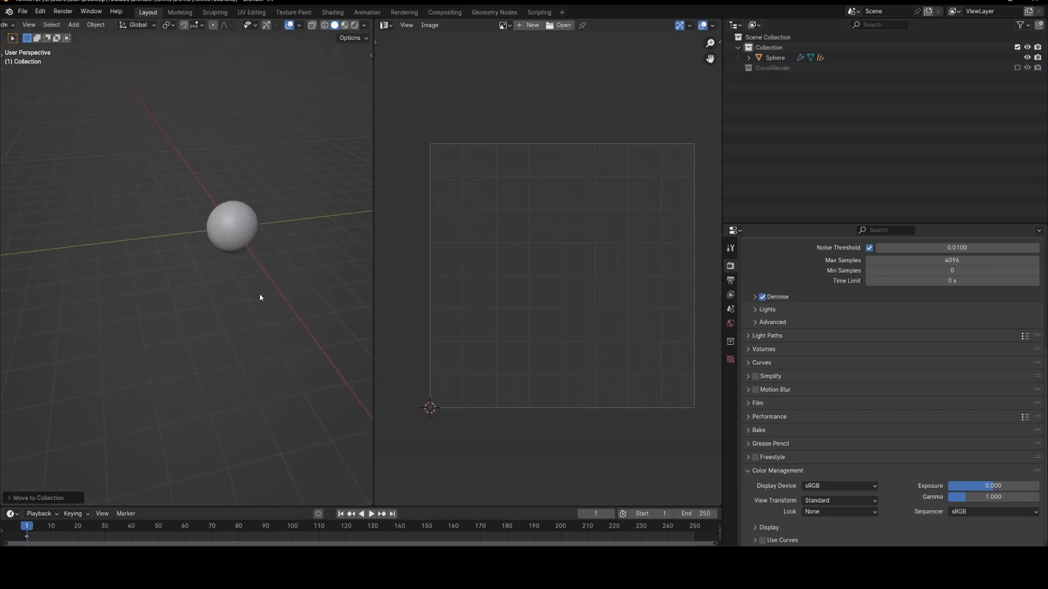
pyautogui.click(241, 228)
pyautogui.press('KP_Decimal')
pyautogui.hotkey('alt', 'a')
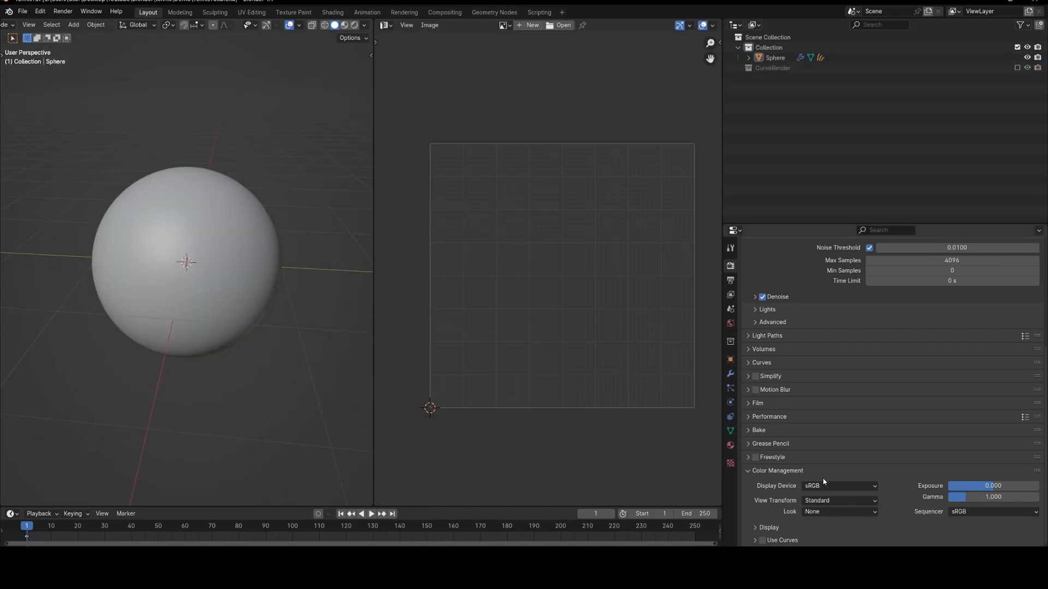
# - Keep the Display Device at sRGB and set the colour management View Transform to Filmic
pyautogui.click(838, 485)
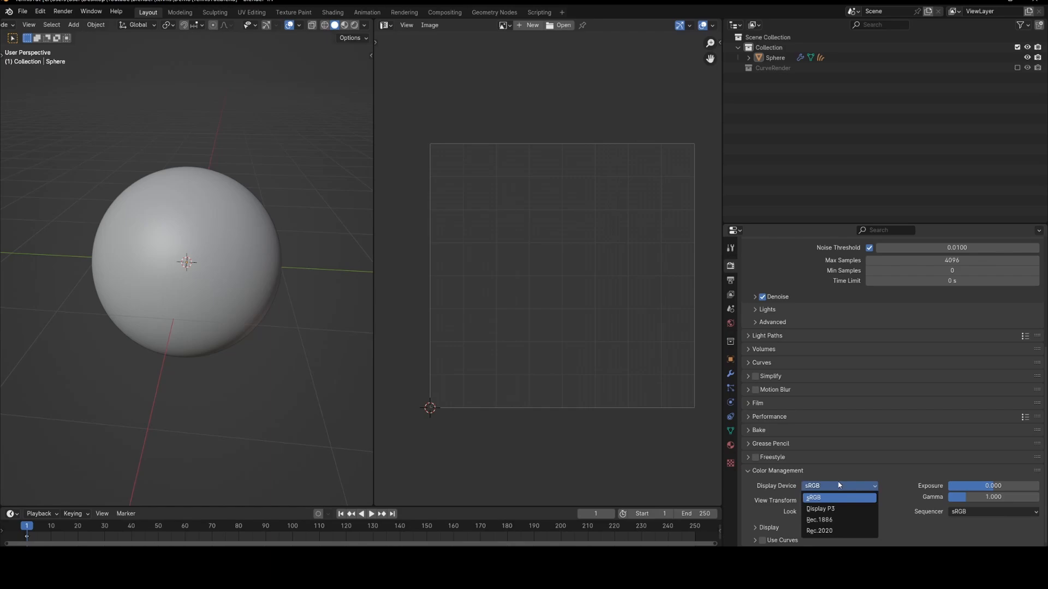
pyautogui.click(839, 497)
pyautogui.click(838, 501)
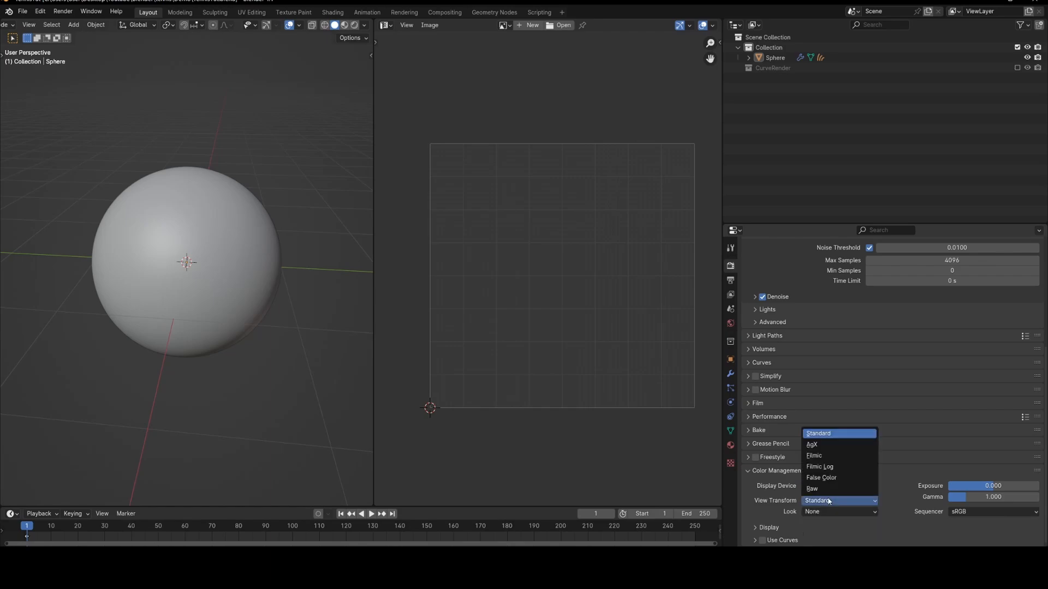
pyautogui.click(832, 455)
pyautogui.scroll(3, 790, 474)
# - In the Shader Editor, add an Image Texture node with tex.png to the Base material and connect its Color to Base Color
pyautogui.click(386, 25)
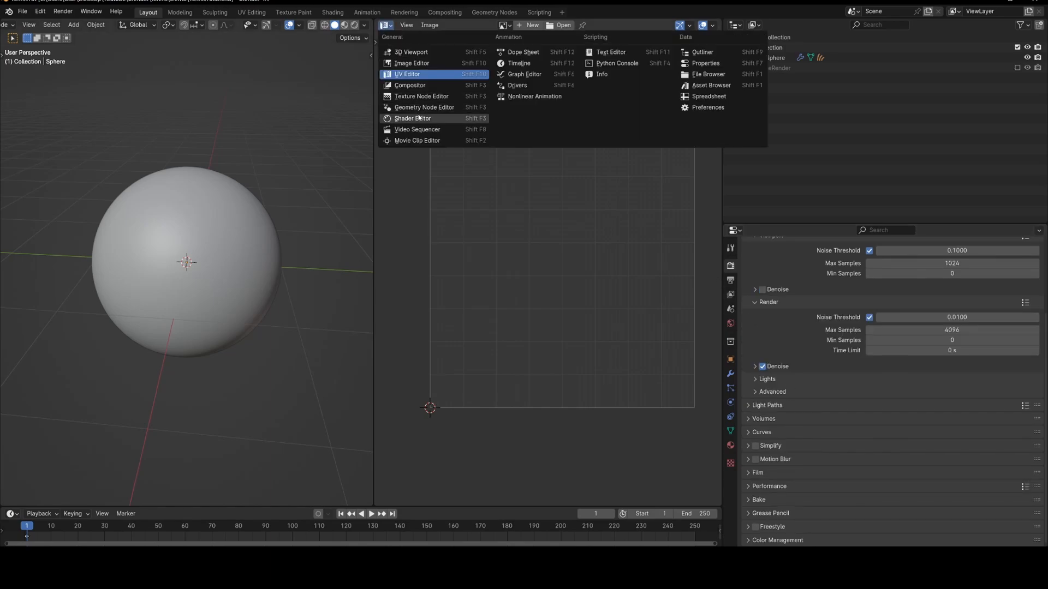
pyautogui.click(420, 118)
pyautogui.hotkey('shift', 'a')
pyautogui.write('image')
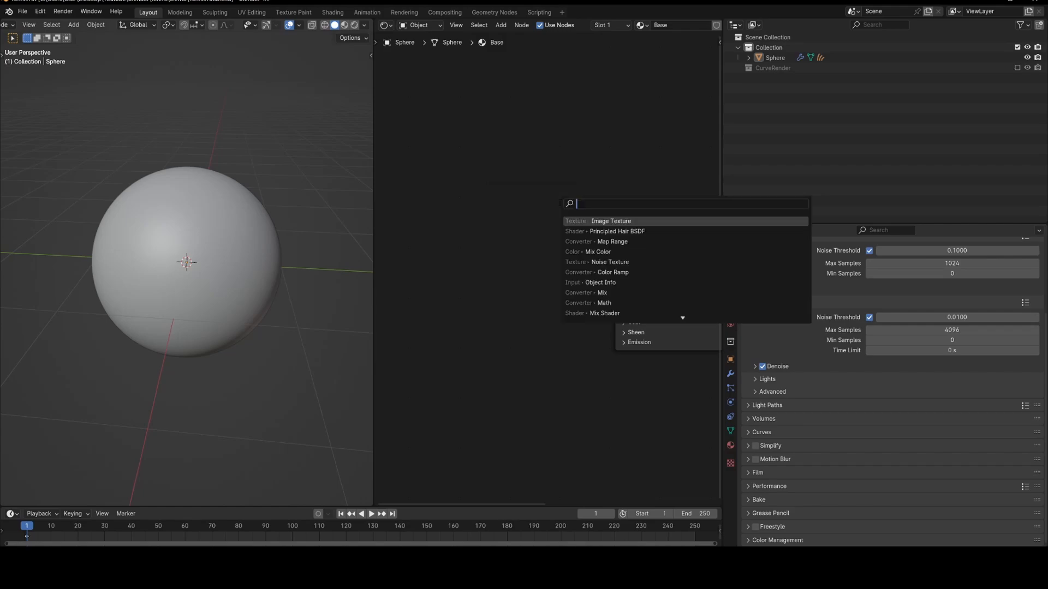
pyautogui.press('Return')
pyautogui.click(425, 184)
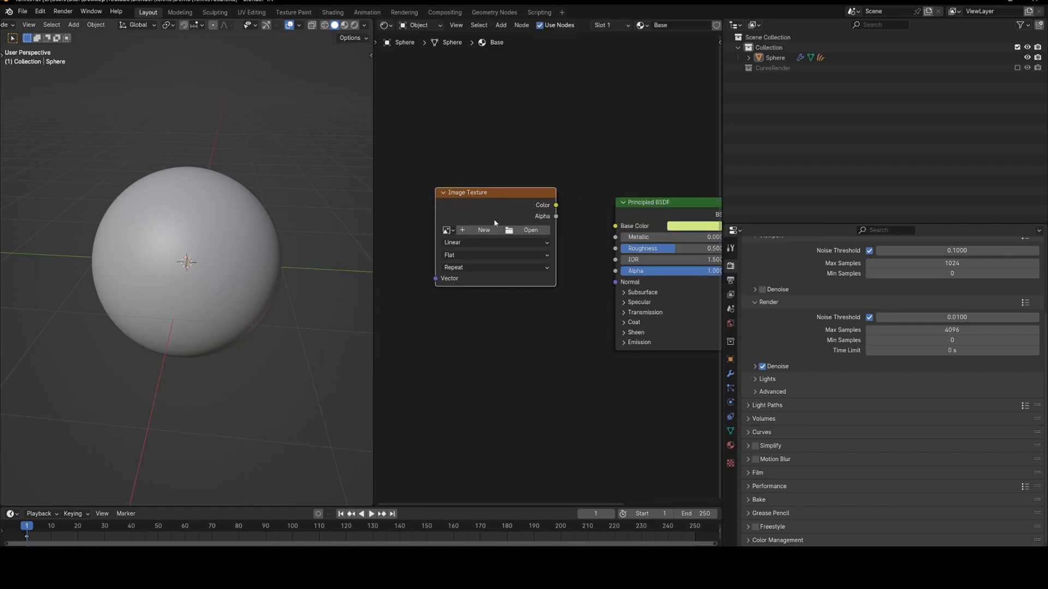
pyautogui.click(526, 231)
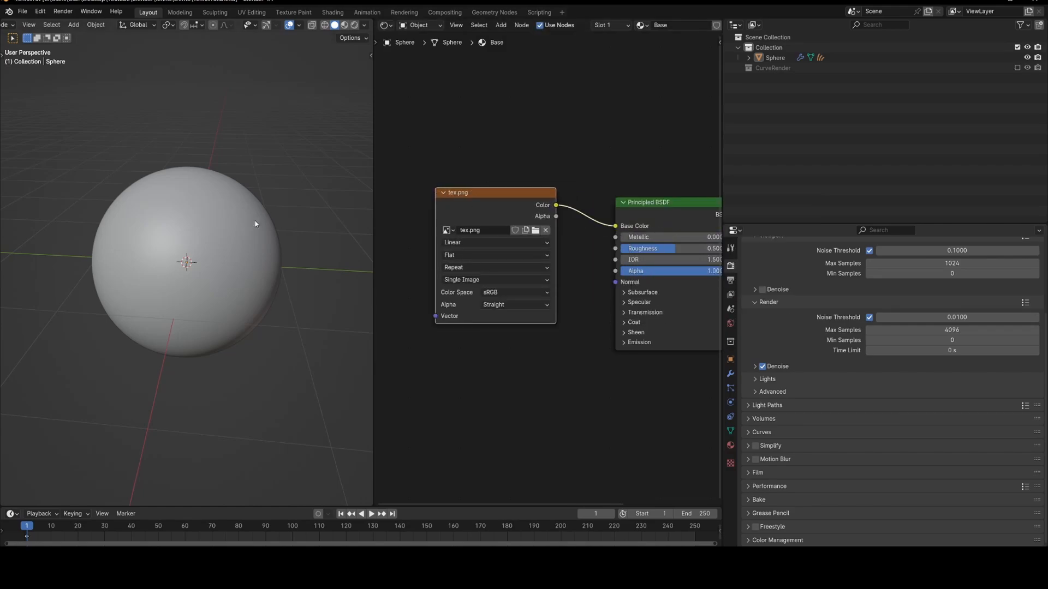
# - Select the sphere and switch the viewport to Rendered shading to check the seam texture
pyautogui.moveTo(256, 223); pyautogui.dragTo(194, 228, button='middle')
pyautogui.click(194, 228)
pyautogui.press('z')
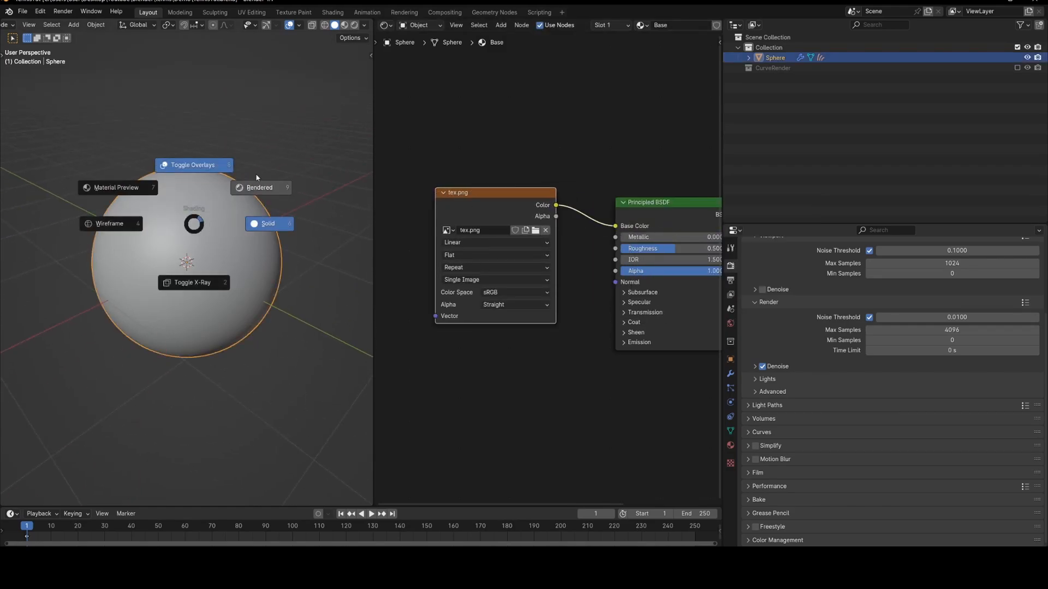
pyautogui.click(254, 205)
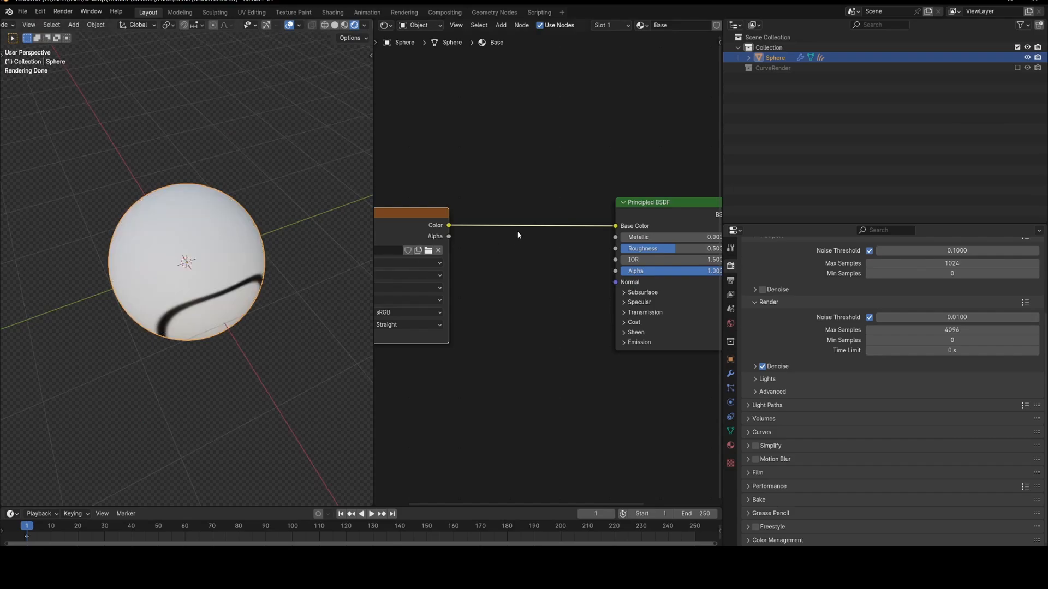
# - Start a search for a node to add between the tex.png texture and the Principled BSDF
pyautogui.moveTo(520, 233); pyautogui.dragTo(490, 240, button='middle')
pyautogui.hotkey('shift', 'a')
pyautogui.click(503, 239)
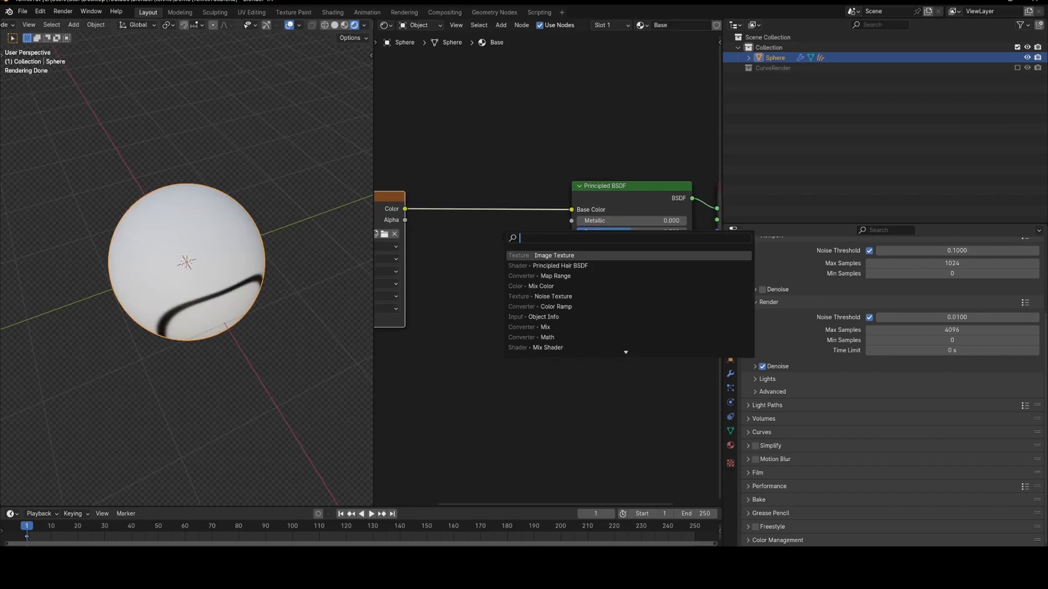
# - Add a Mix Color node before the Principled BSDF and connect the image texture's Color output to its Factor
pyautogui.write('mix')
pyautogui.click(521, 264)
pyautogui.click(502, 241)
pyautogui.moveTo(405, 209); pyautogui.dragTo(486, 316)
pyautogui.moveTo(552, 341); pyautogui.dragTo(540, 256)
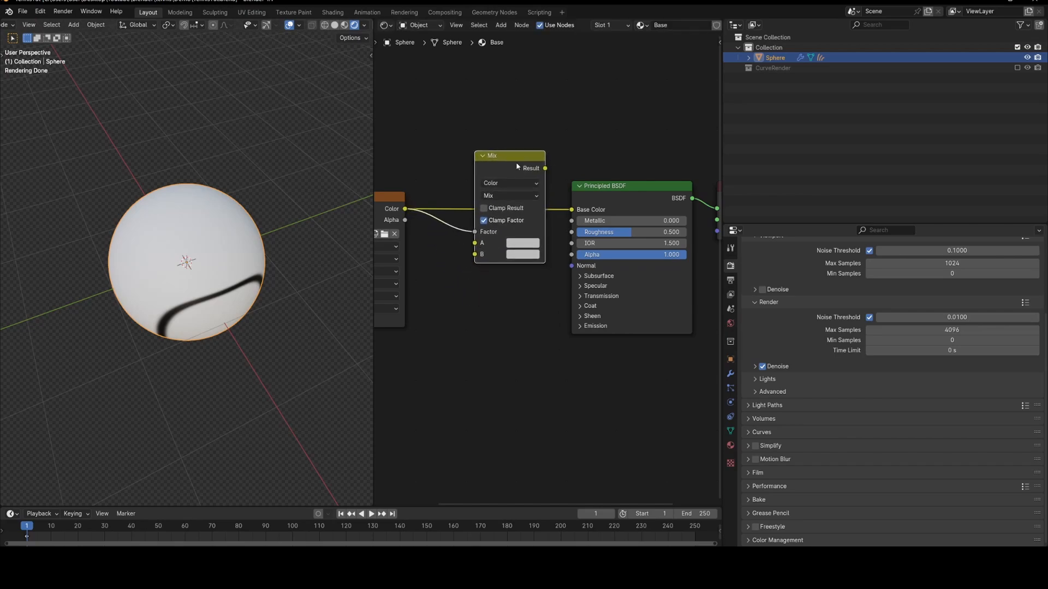
# - Set the color Mix node's B color to yellow-green with hue 0.212 and its A color to near-white
pyautogui.click(538, 255)
pyautogui.moveTo(535, 162); pyautogui.dragTo(533, 148)
pyautogui.moveTo(283, 257); pyautogui.dragTo(322, 208, button='middle')
pyautogui.click(507, 254)
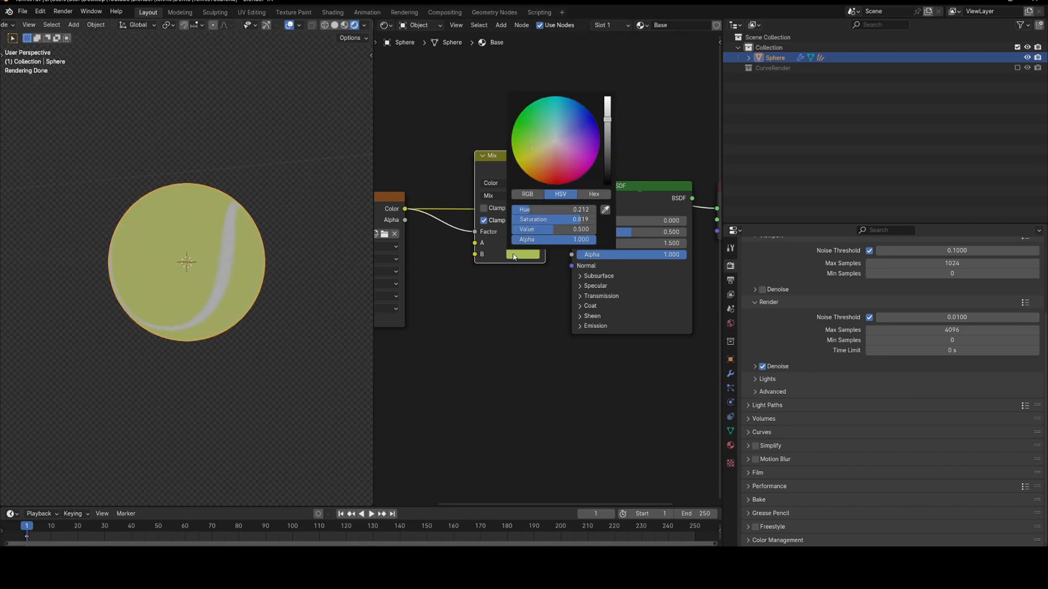
pyautogui.click(522, 243)
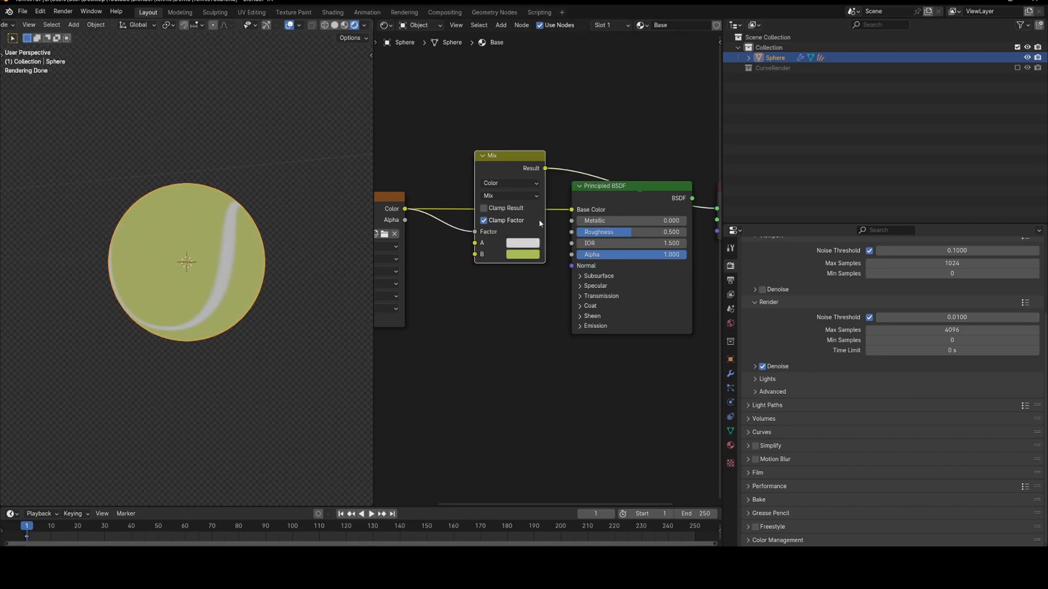
# - Connect the color Mix result to the Principled BSDF's Base Color and set Roughness to about 0.733
pyautogui.moveTo(540, 224); pyautogui.dragTo(530, 228)
pyautogui.moveTo(534, 173); pyautogui.dragTo(575, 215)
pyautogui.moveTo(575, 215); pyautogui.dragTo(575, 217)
pyautogui.moveTo(631, 232); pyautogui.dragTo(658, 233)
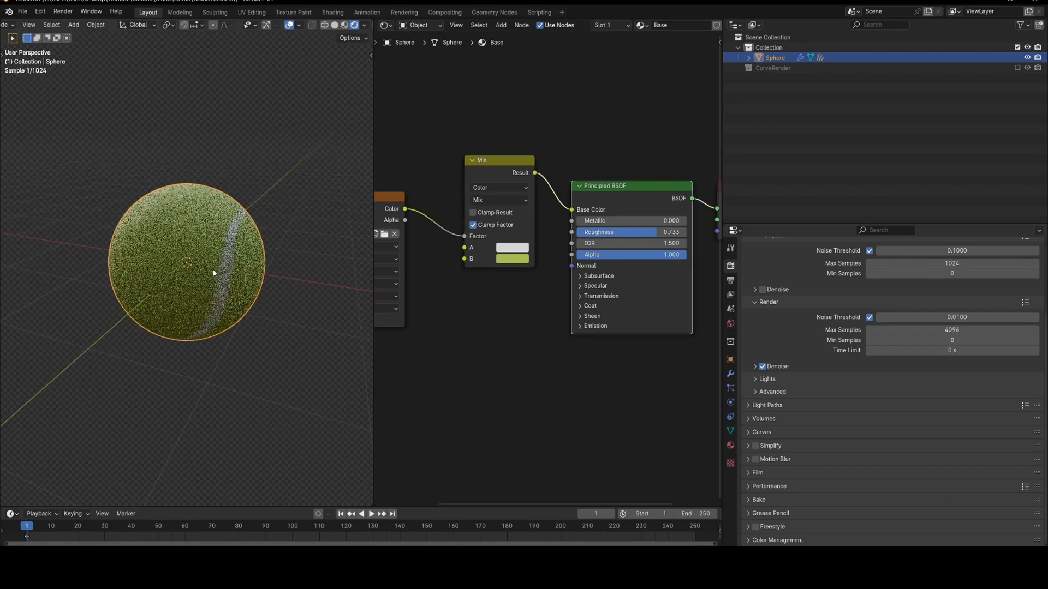
pyautogui.scroll(2, 198, 228)
# - Make room in the node tree and add a float Mix node directly below the color Mix node
pyautogui.moveTo(505, 161); pyautogui.dragTo(511, 121)
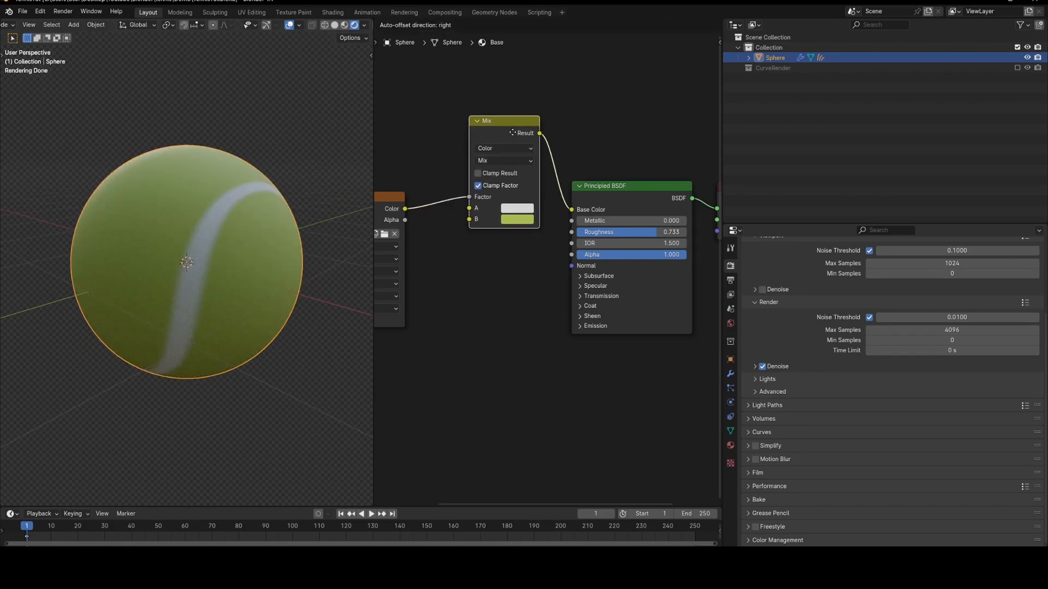
pyautogui.moveTo(447, 230); pyautogui.dragTo(549, 182, button='middle')
pyautogui.moveTo(472, 150); pyautogui.dragTo(431, 156)
pyautogui.hotkey('shift', 'a')
pyautogui.write('mix')
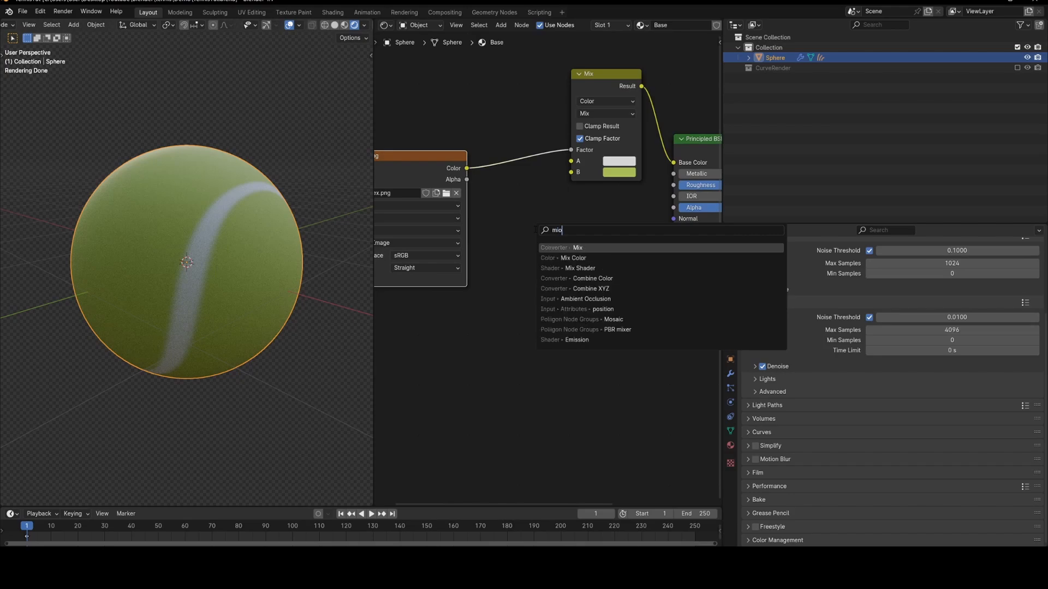
pyautogui.press('Return')
pyautogui.click(570, 194)
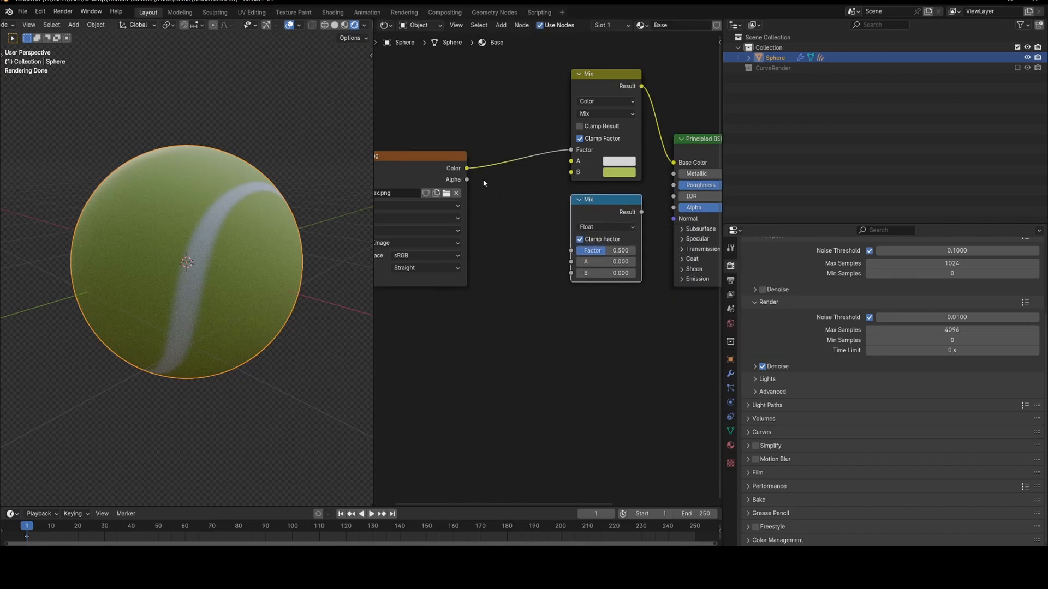
# - Connect the image texture's Color to the float Mix node's Factor and its Result to the Principled BSDF's Roughness
pyautogui.moveTo(467, 168); pyautogui.dragTo(571, 250)
pyautogui.moveTo(618, 221); pyautogui.dragTo(552, 222, button='middle')
pyautogui.scroll(1, 551, 222)
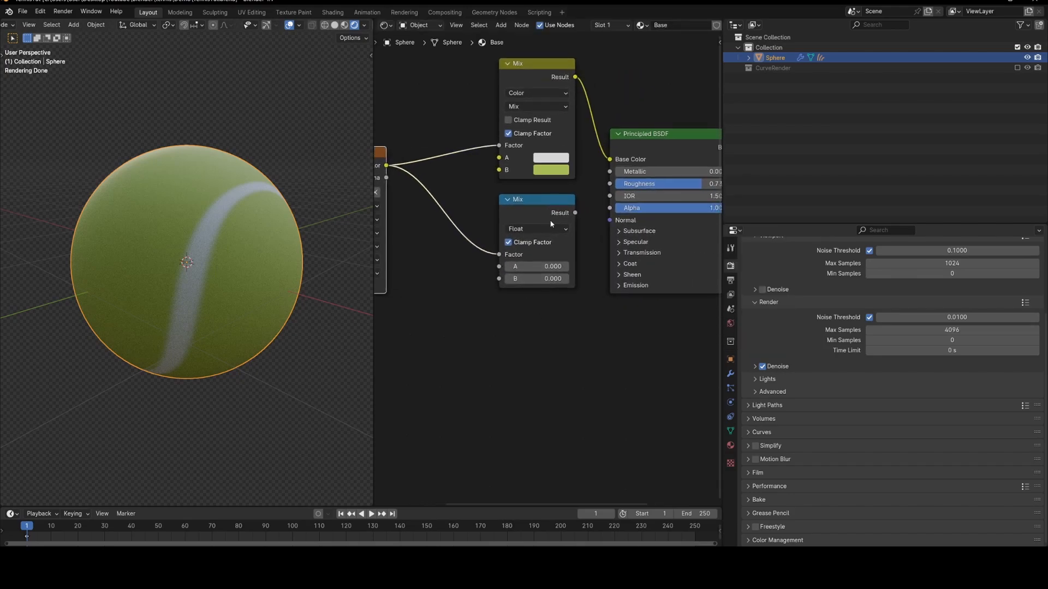
pyautogui.scroll(-1, 545, 224)
pyautogui.moveTo(455, 238); pyautogui.dragTo(503, 247, button='middle')
pyautogui.moveTo(624, 222); pyautogui.dragTo(656, 195)
pyautogui.moveTo(620, 245); pyautogui.dragTo(598, 235, button='middle')
pyautogui.scroll(2, 598, 235)
pyautogui.moveTo(545, 265); pyautogui.dragTo(583, 265)
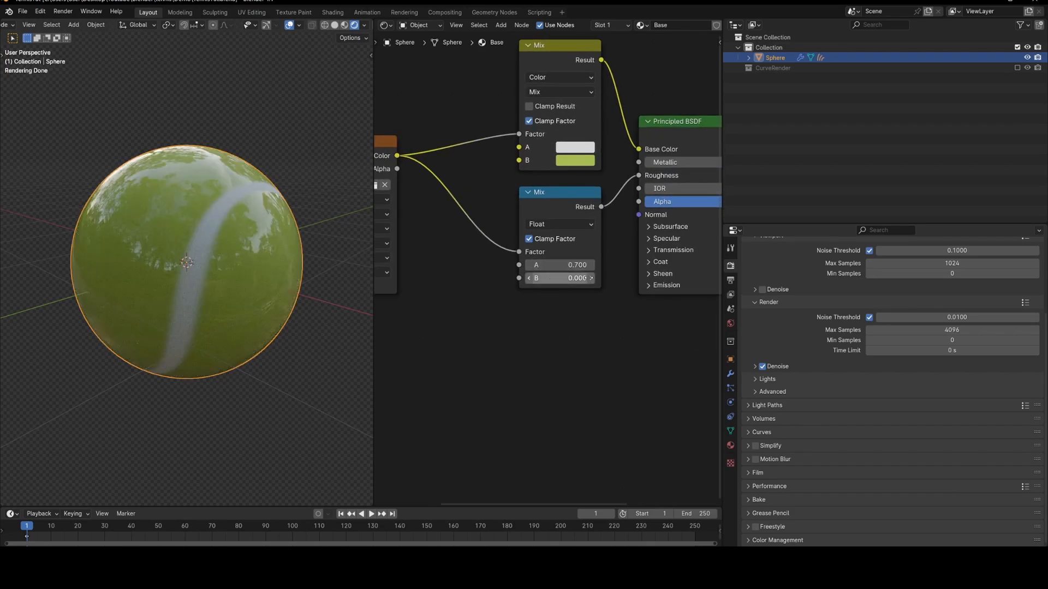
pyautogui.hotkey('ctrl', 'z')
# - Set the B value of the float Mix node driving the roughness to 0.800
pyautogui.click(581, 279)
pyautogui.write('2')
pyautogui.press('Return')
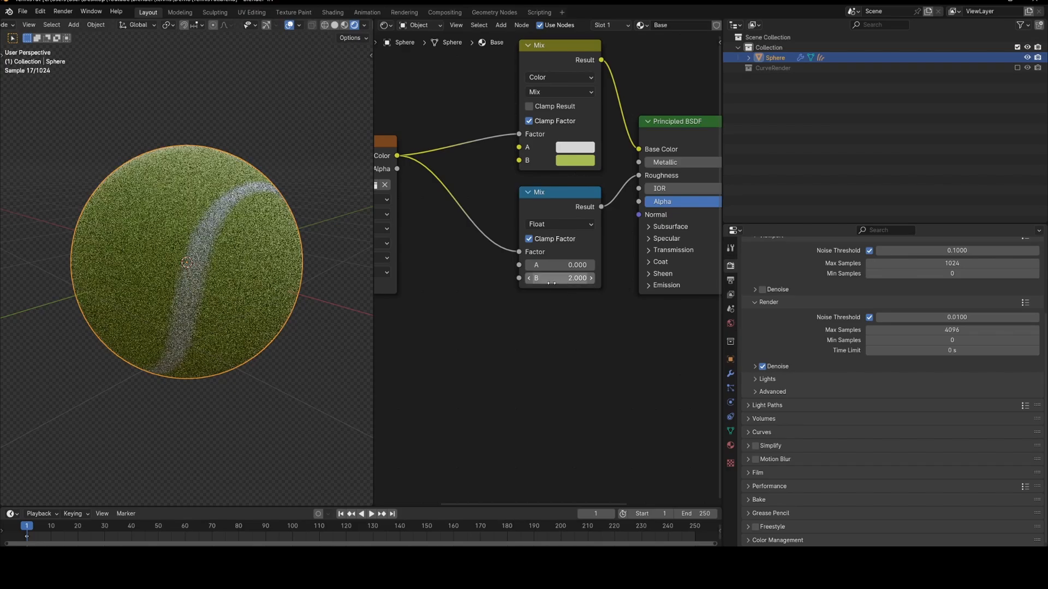
pyautogui.click(549, 279)
pyautogui.write('1')
pyautogui.press('Return')
pyautogui.click(532, 279)
pyautogui.click(532, 279)
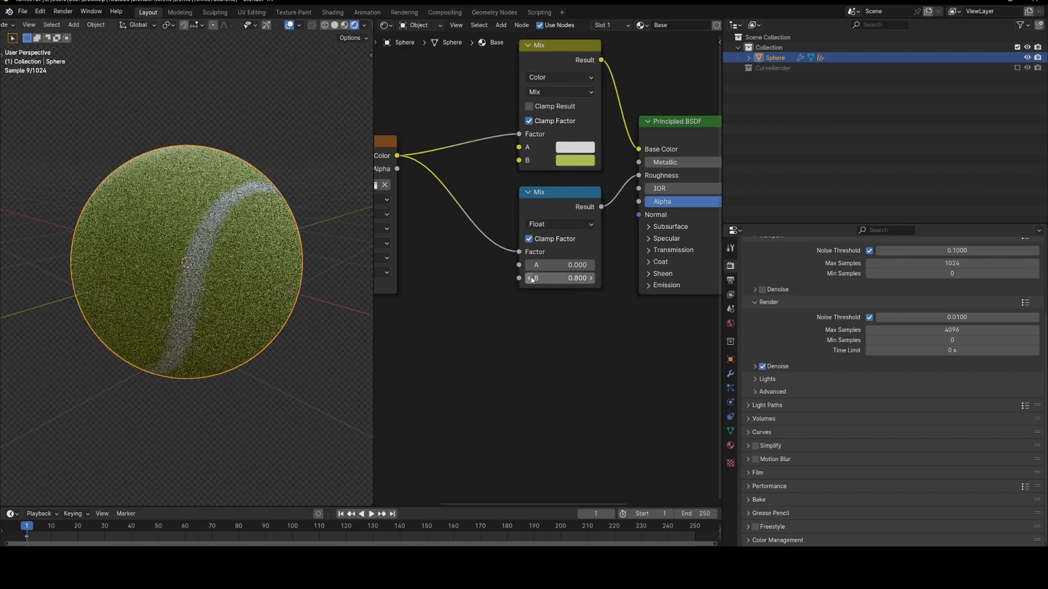
# - Set the A value of the float Mix node to 0.300
pyautogui.click(561, 266)
pyautogui.press('Escape')
pyautogui.click(591, 267)
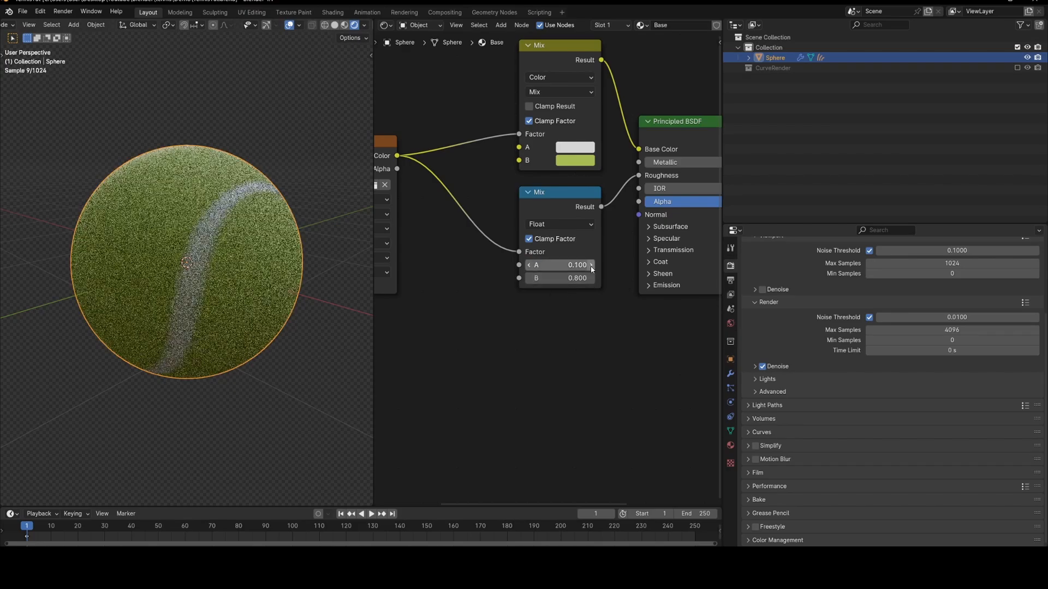
pyautogui.click(591, 267)
pyautogui.click(591, 267)
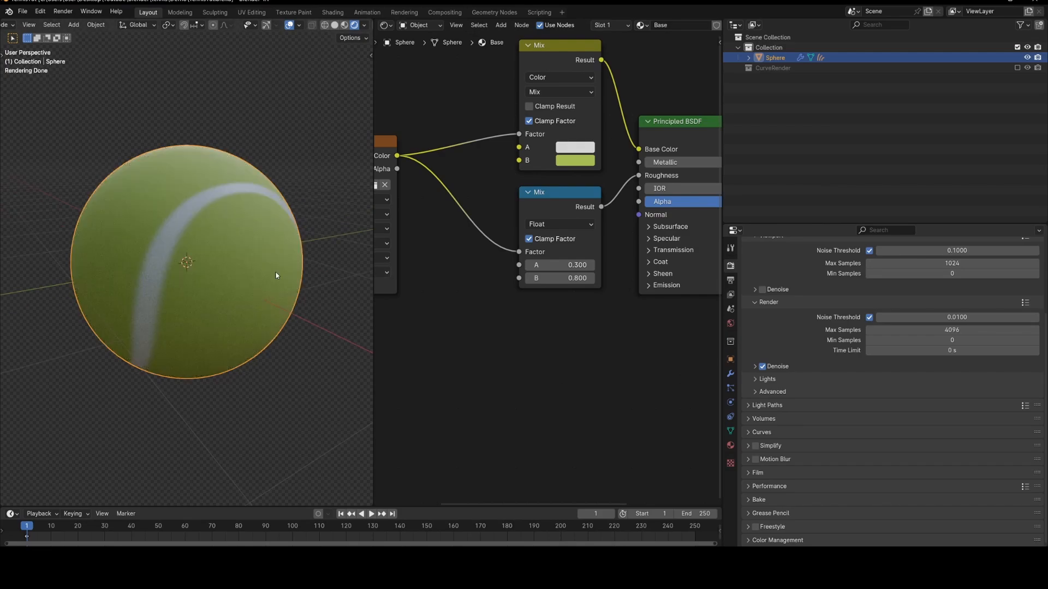
# - Add a Bump node below the float Mix node and connect its Normal output to the Principled BSDF's Normal
pyautogui.click(562, 207)
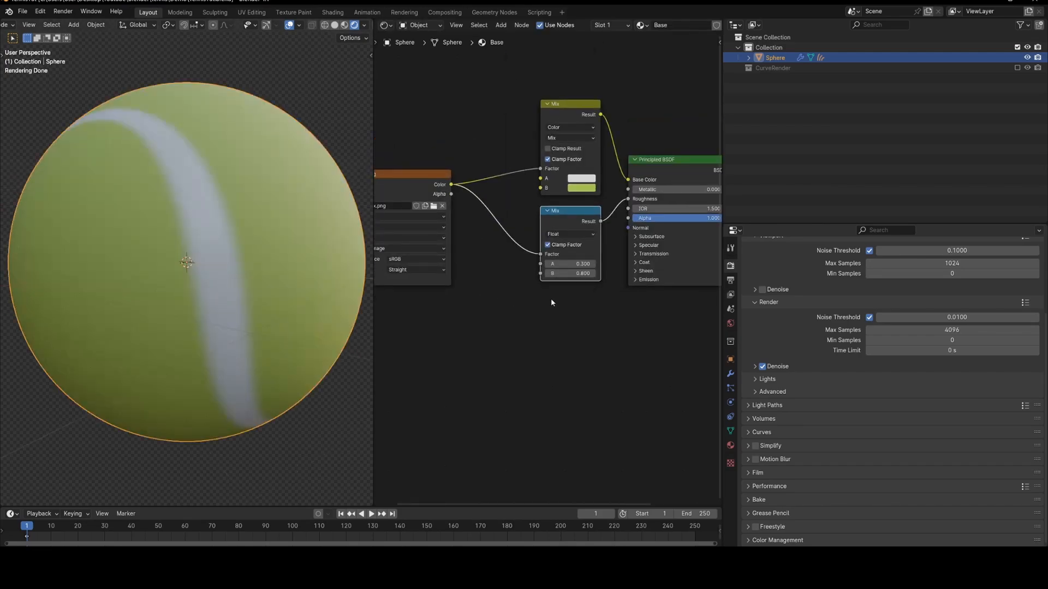
pyautogui.hotkey('shift', 'a')
pyautogui.click(552, 299)
pyautogui.write('bump')
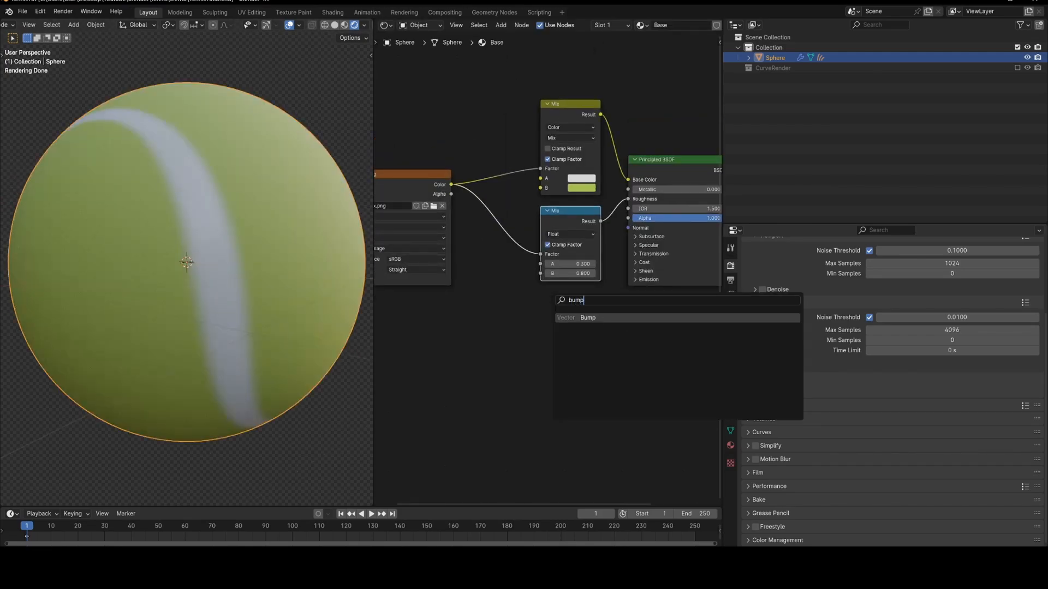
pyautogui.press('Return')
pyautogui.click(544, 307)
pyautogui.moveTo(605, 321); pyautogui.dragTo(628, 228)
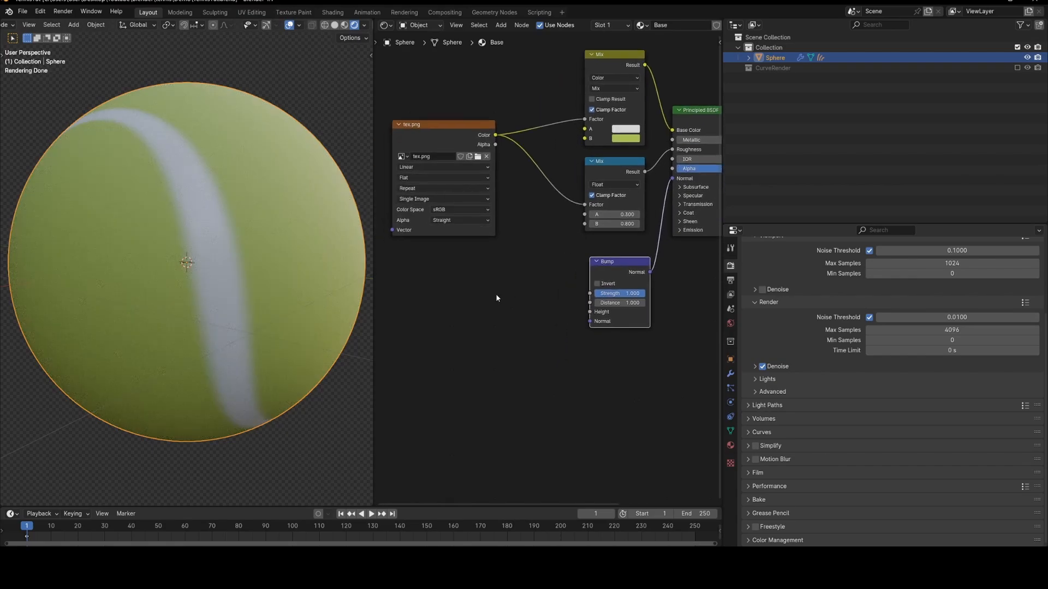
# - Add a Voronoi Texture node beside the Bump node and connect its Distance output to the Bump Height
pyautogui.click(495, 293)
pyautogui.hotkey('shift', 'a')
pyautogui.click(495, 295)
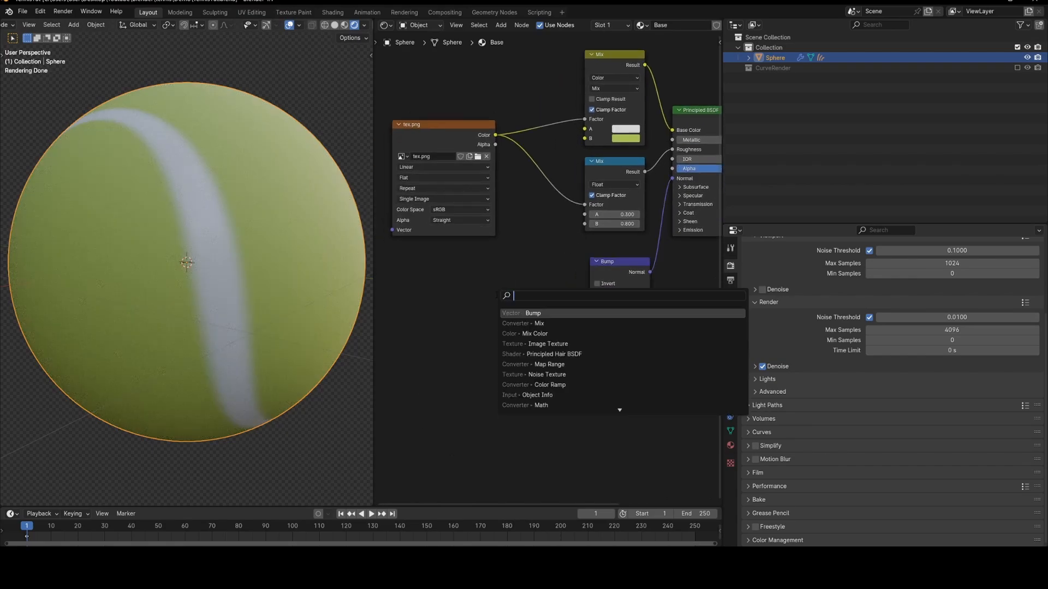
pyautogui.write('voro')
pyautogui.press('Return')
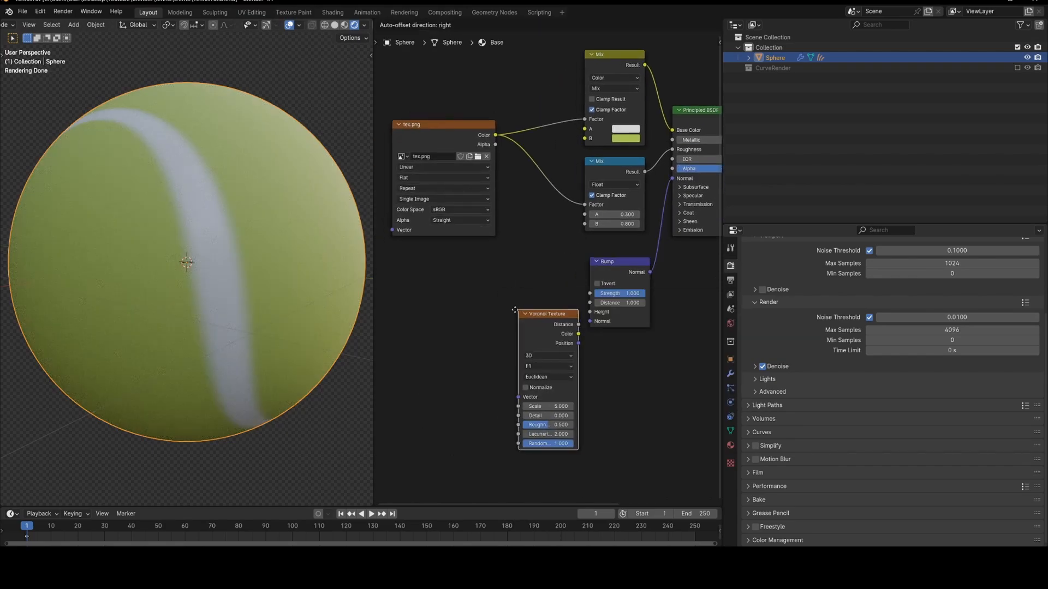
pyautogui.moveTo(563, 309); pyautogui.dragTo(589, 312)
pyautogui.moveTo(468, 297); pyautogui.dragTo(502, 292)
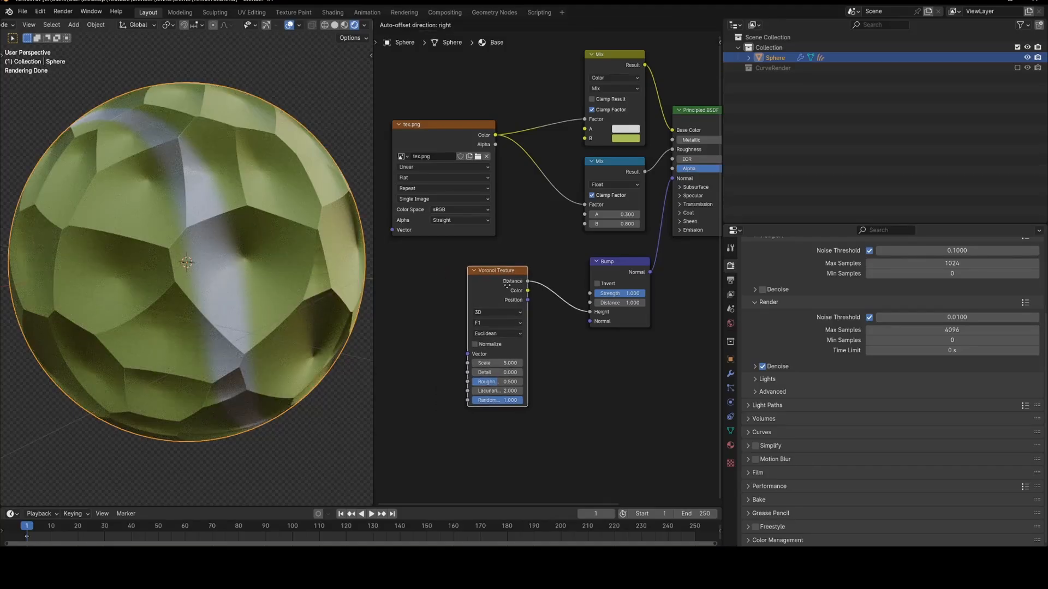
# - Set the Voronoi Texture's Scale to about 265.1
pyautogui.moveTo(502, 291); pyautogui.dragTo(516, 283, button='middle')
pyautogui.scroll(2, 517, 284)
pyautogui.moveTo(513, 368); pyautogui.dragTo(590, 369)
# - Set both the Distance and the Strength of the Bump node to 0.1
pyautogui.moveTo(606, 328); pyautogui.dragTo(577, 292, button='middle')
pyautogui.click(628, 262)
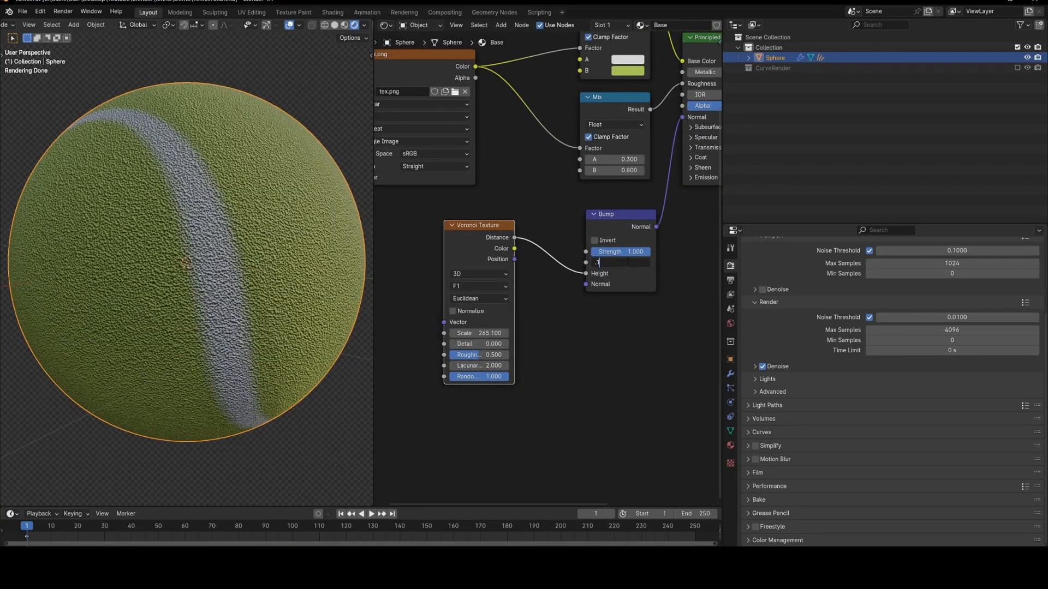
pyautogui.write('.1')
pyautogui.press('Return')
pyautogui.click(628, 253)
pyautogui.write('.1')
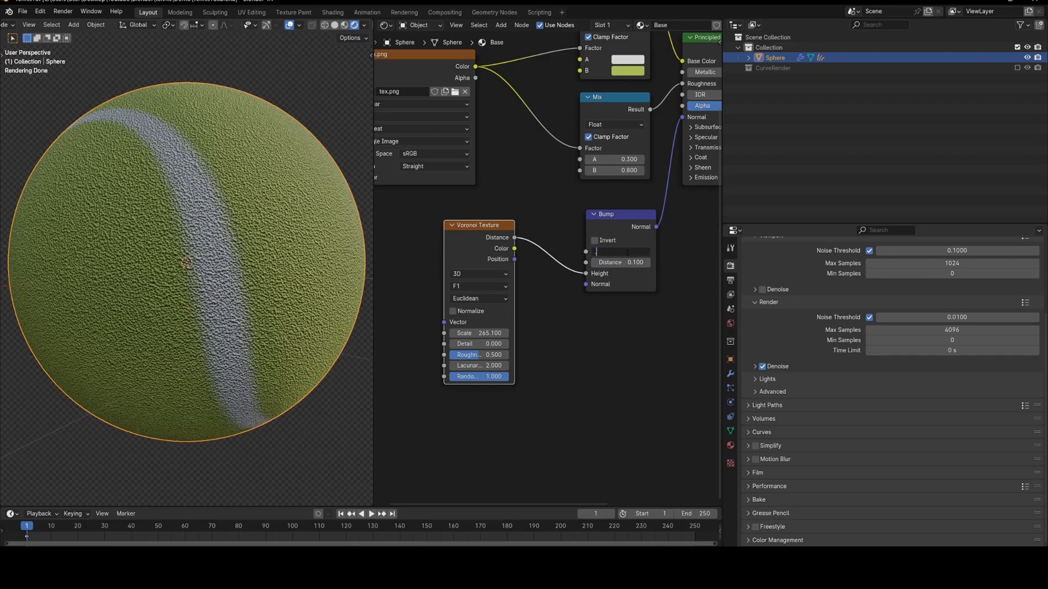
pyautogui.press('Return')
# - Check the bumped ball surface and turn the sphere's hair Curves visible in the viewport
pyautogui.moveTo(514, 281)
pyautogui.mouseDown(button='middle')
pyautogui.moveTo(557, 280)
pyautogui.moveTo(532, 272)
pyautogui.mouseUp(button='middle')
pyautogui.moveTo(247, 258); pyautogui.dragTo(243, 221, button='middle')
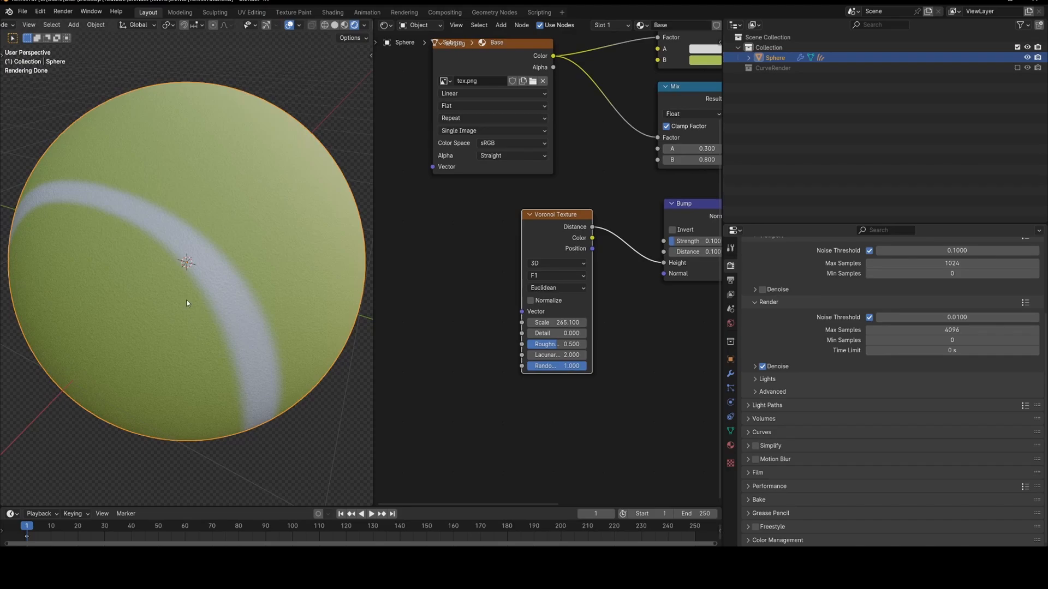
pyautogui.scroll(-1, 218, 286)
pyautogui.moveTo(227, 280); pyautogui.dragTo(262, 277, button='middle')
pyautogui.press('Home')
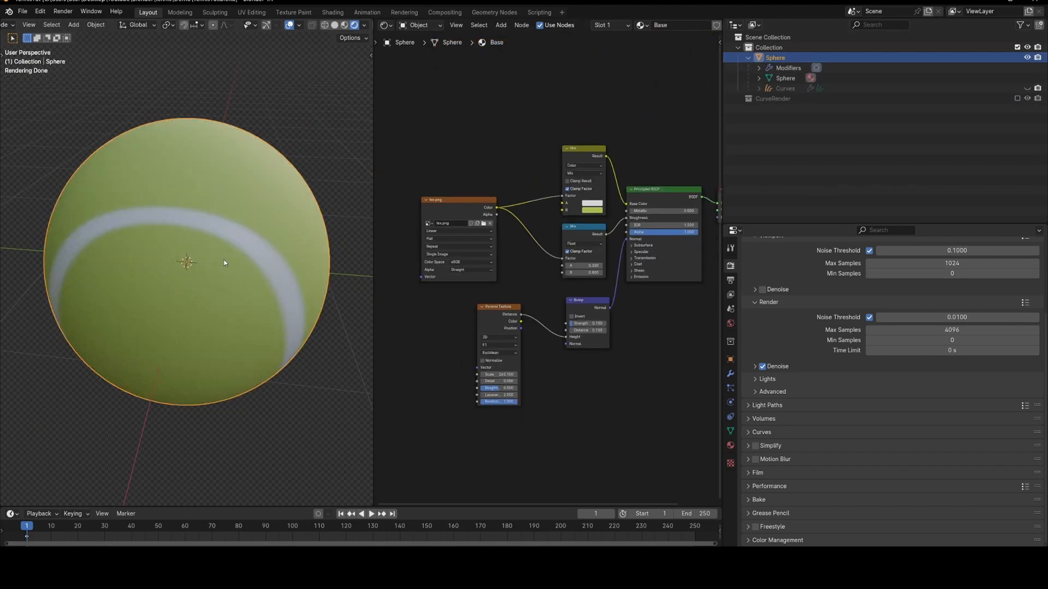
pyautogui.click(1027, 88)
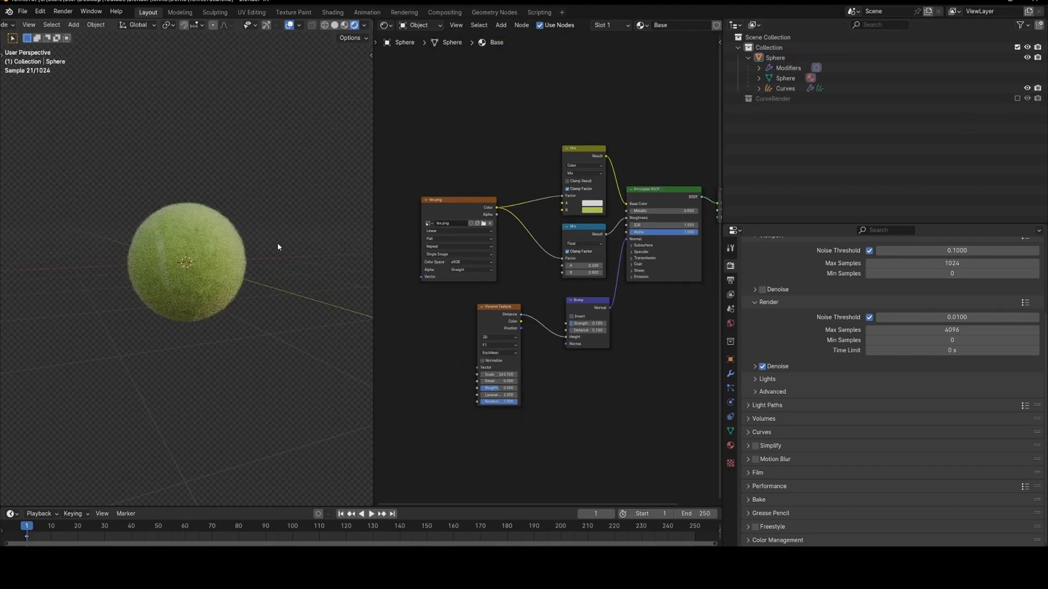
# - Select the ball's hair curves and set the Mask Texture of their Interpolate Hair Curves modifier to tex.png
pyautogui.moveTo(252, 279); pyautogui.dragTo(231, 289, button='middle')
pyautogui.scroll(1, 232, 289)
pyautogui.scroll(3, 231, 290)
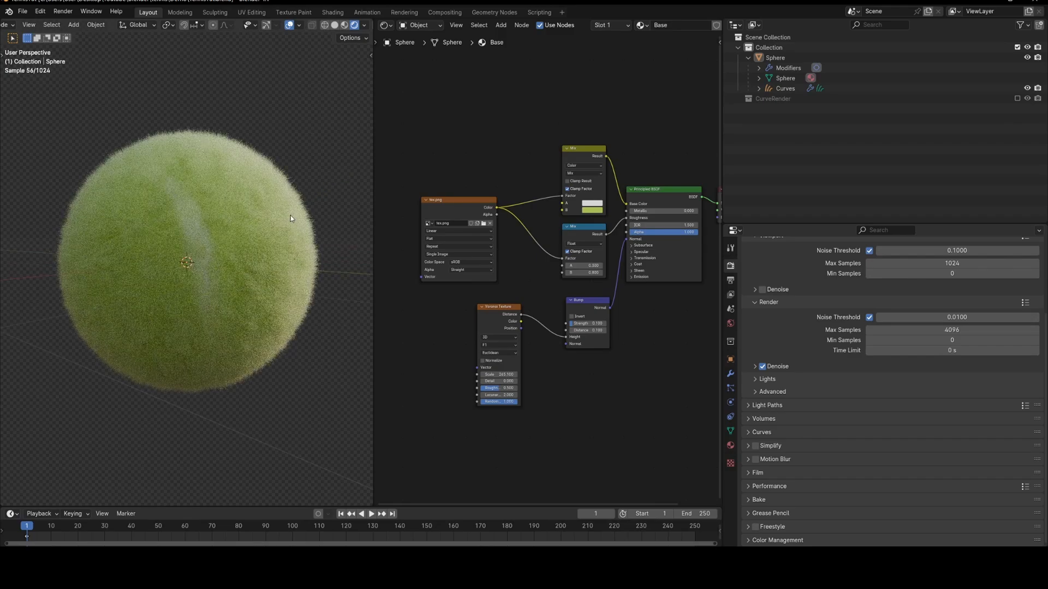
pyautogui.moveTo(290, 218); pyautogui.dragTo(184, 224, button='middle')
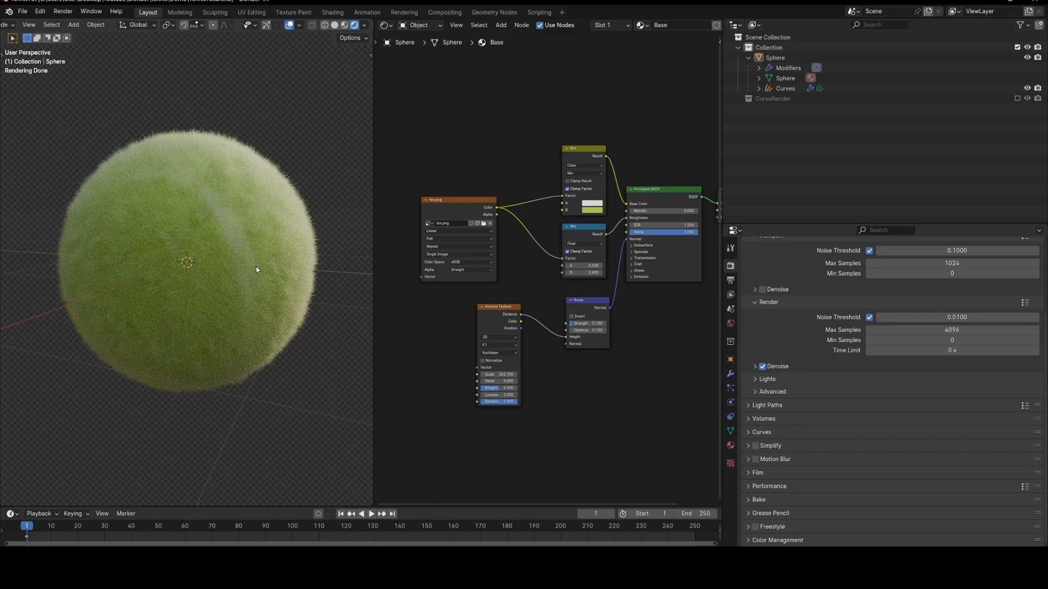
pyautogui.click(306, 212)
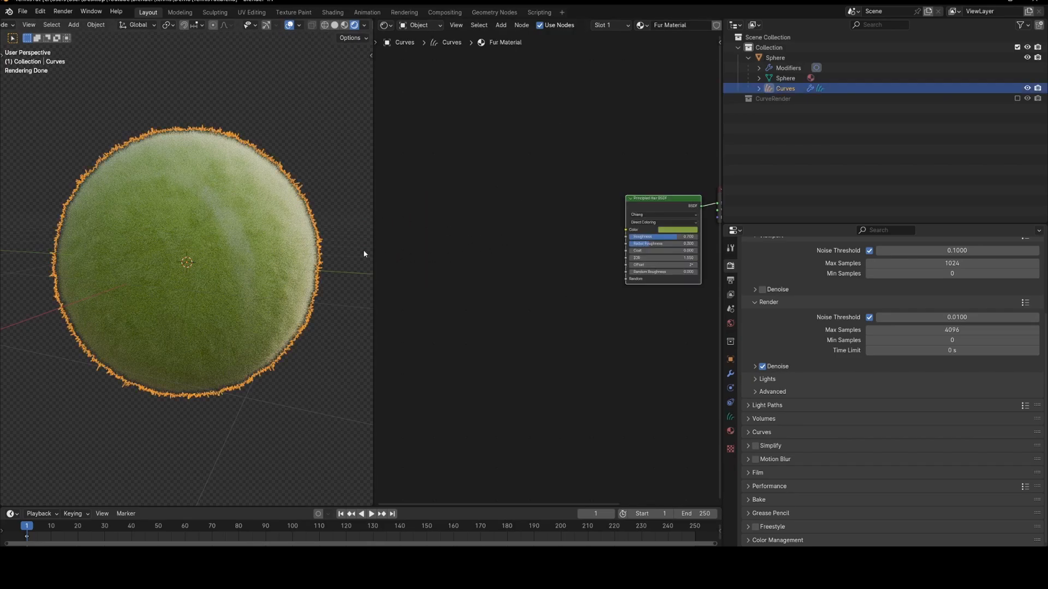
pyautogui.click(731, 374)
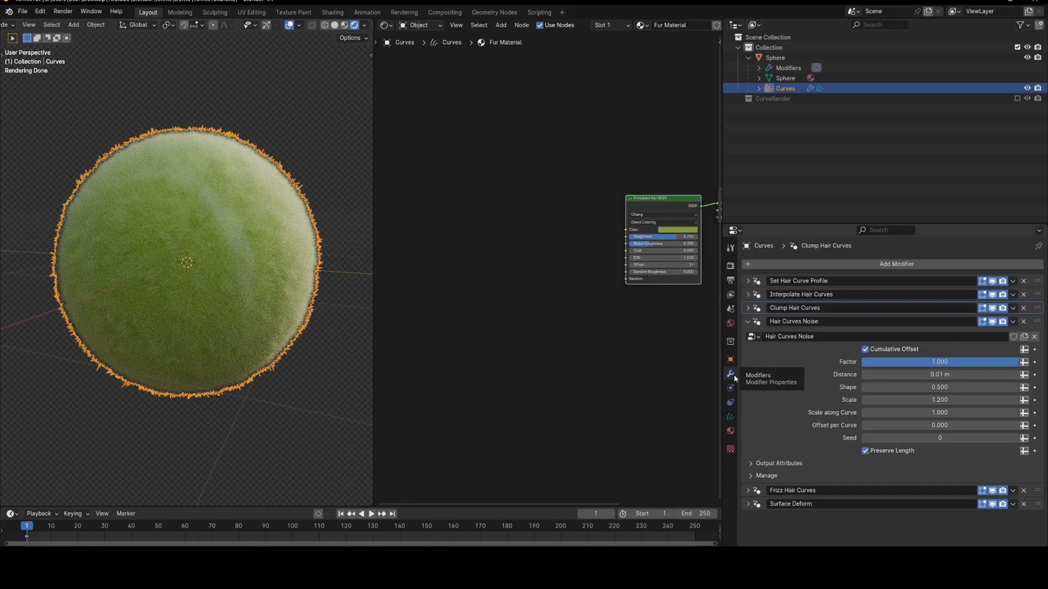
pyautogui.click(748, 321)
pyautogui.click(747, 295)
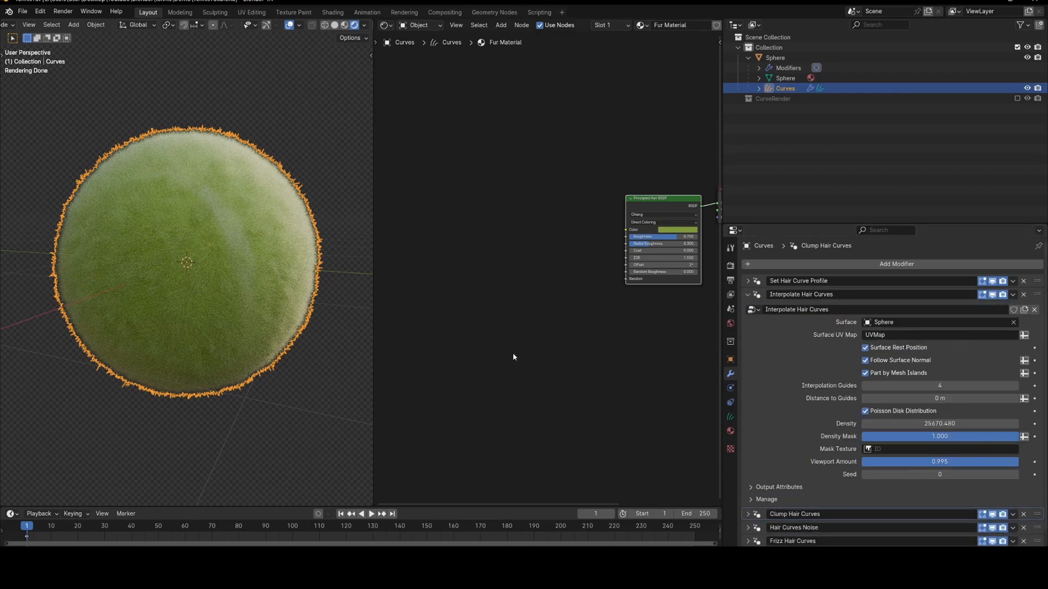
pyautogui.click(881, 450)
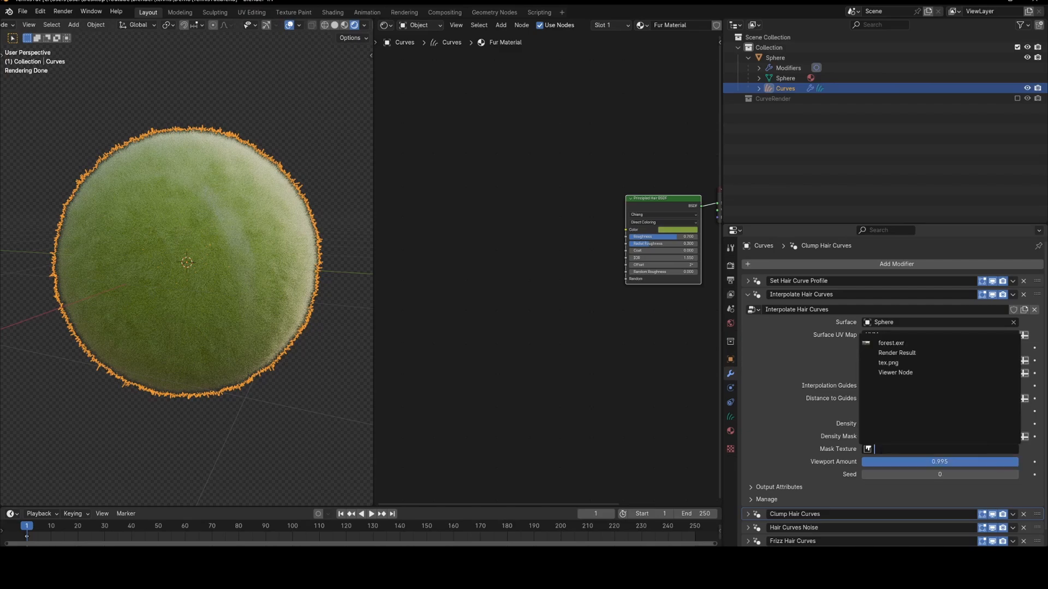
pyautogui.click(901, 367)
pyautogui.click(347, 380)
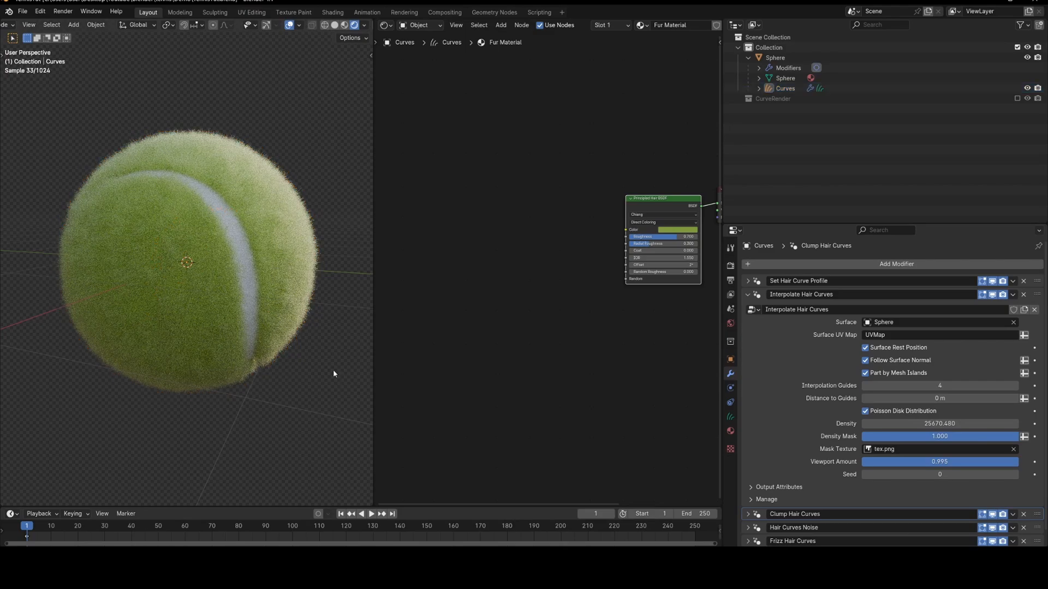
# - Examine the masked fur and the bare seam on the tennis ball from several angles and distances
pyautogui.scroll(-3, 309, 337)
pyautogui.moveTo(304, 344); pyautogui.dragTo(175, 262, button='middle')
pyautogui.scroll(8, 234, 299)
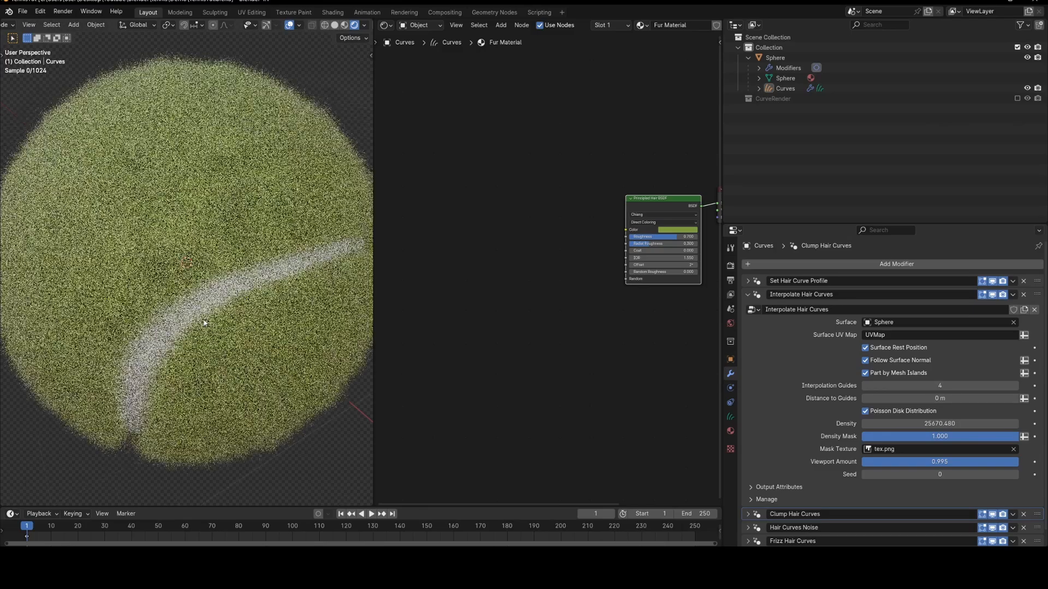
pyautogui.scroll(-7, 261, 284)
pyautogui.moveTo(260, 287); pyautogui.dragTo(296, 323, button='middle')
pyautogui.scroll(-1, 186, 316)
pyautogui.scroll(-4, 211, 372)
pyautogui.scroll(5, 271, 316)
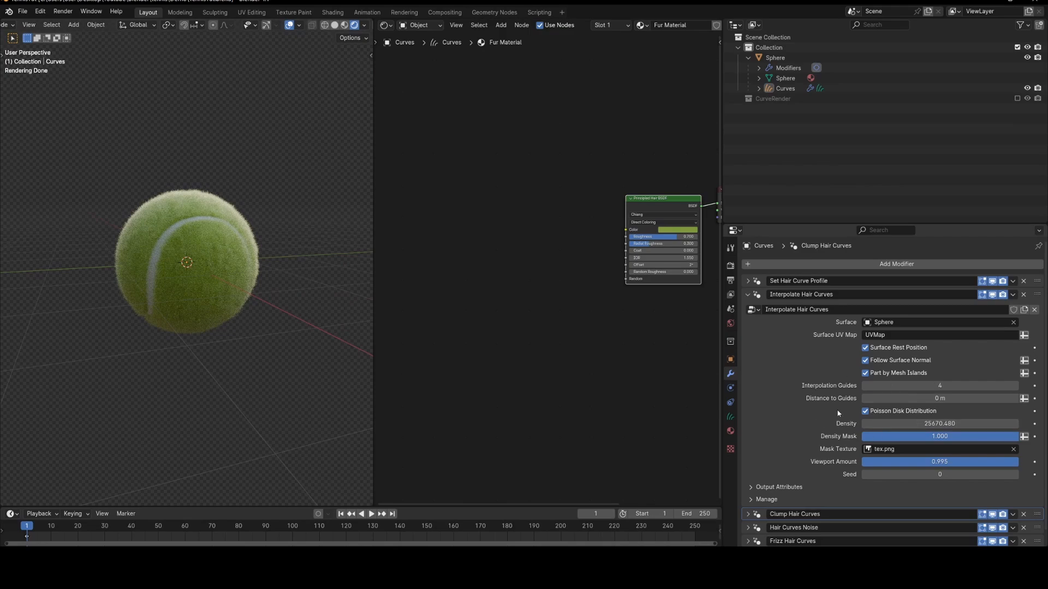
pyautogui.moveTo(349, 323); pyautogui.dragTo(209, 293, button='middle')
pyautogui.scroll(2, 272, 301)
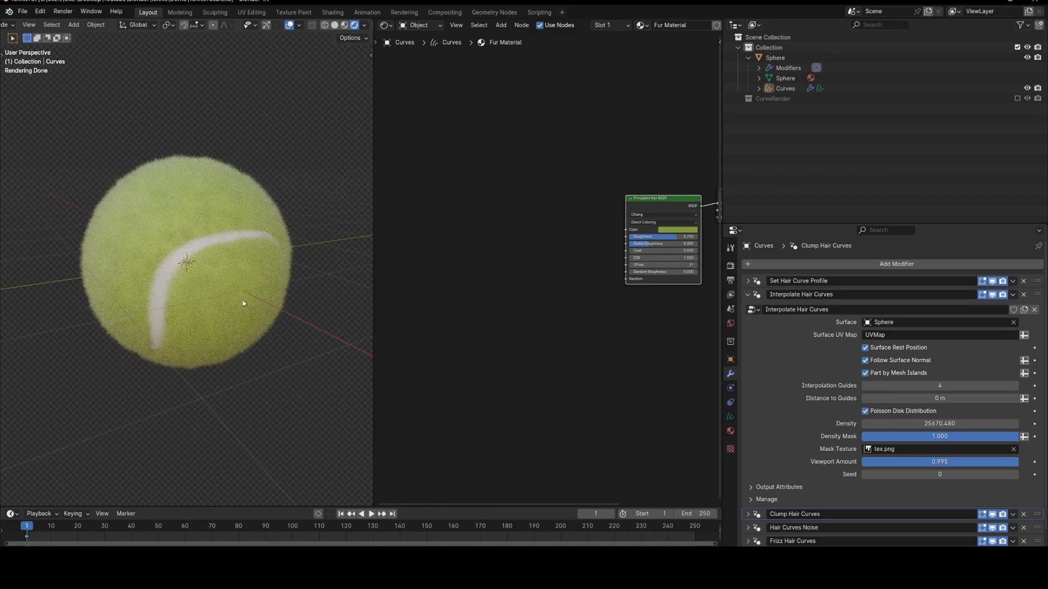
# - Add a mesh plane through the tennis ball's centre and scale it up to about 10.2 m across
pyautogui.scroll(-4, 252, 304)
pyautogui.moveTo(245, 304); pyautogui.dragTo(263, 285, button='middle')
pyautogui.hotkey('shift', 'a')
pyautogui.moveTo(259, 292)
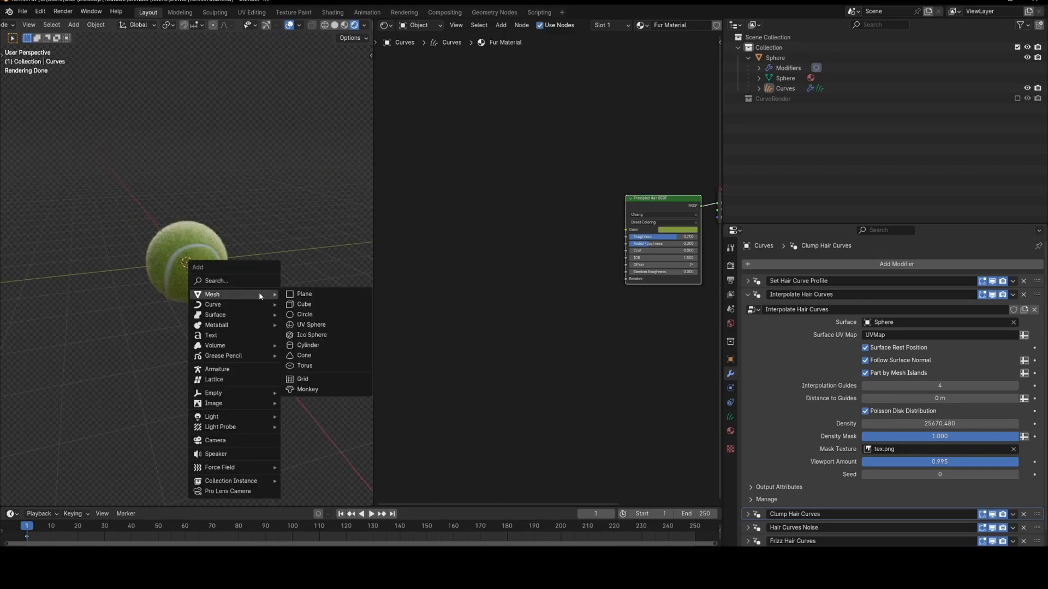
pyautogui.click(291, 295)
pyautogui.press('s')
pyautogui.click(373, 278)
pyautogui.press('s')
pyautogui.click(256, 262)
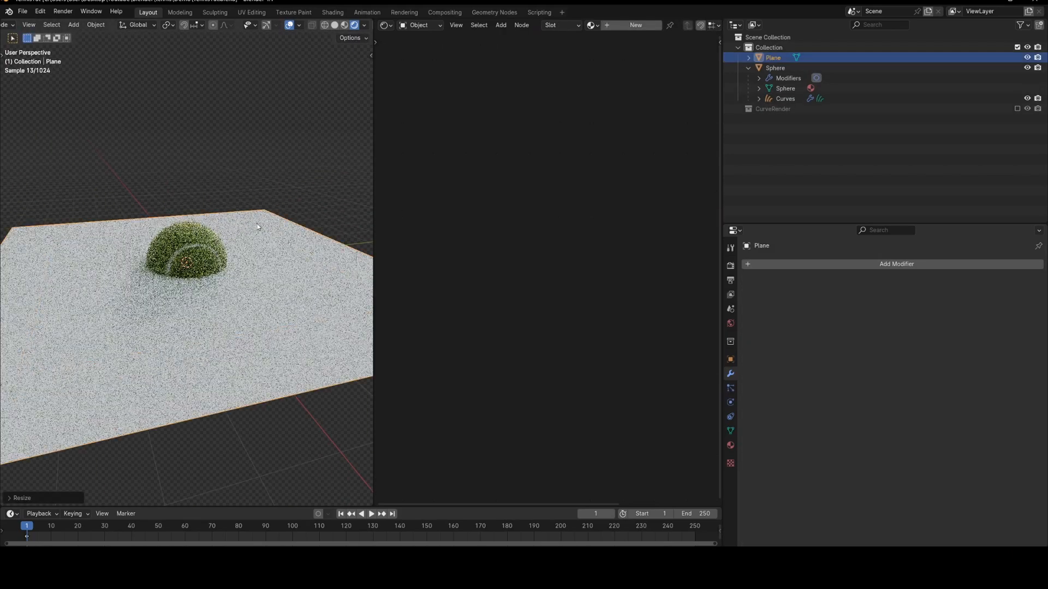
# - Select the ball's sphere, switch the viewport to Solid shading and show the object's transform values
pyautogui.moveTo(251, 257); pyautogui.dragTo(187, 239, button='middle')
pyautogui.scroll(2, 210, 246)
pyautogui.scroll(2, 187, 240)
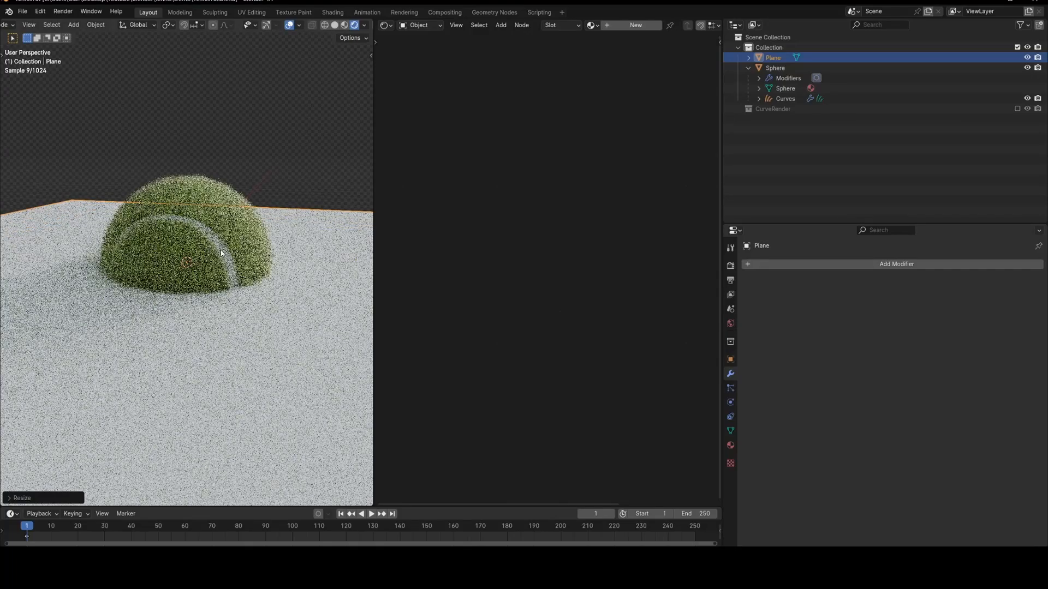
pyautogui.click(208, 284)
pyautogui.press('g')
pyautogui.click(213, 316)
pyautogui.press('z')
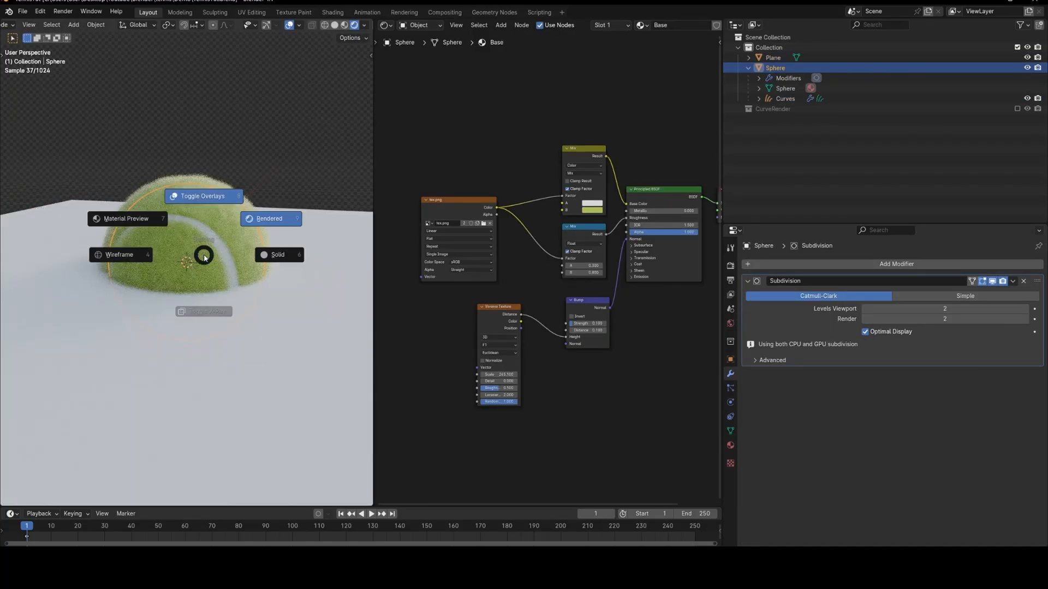
pyautogui.click(250, 266)
pyautogui.press('n')
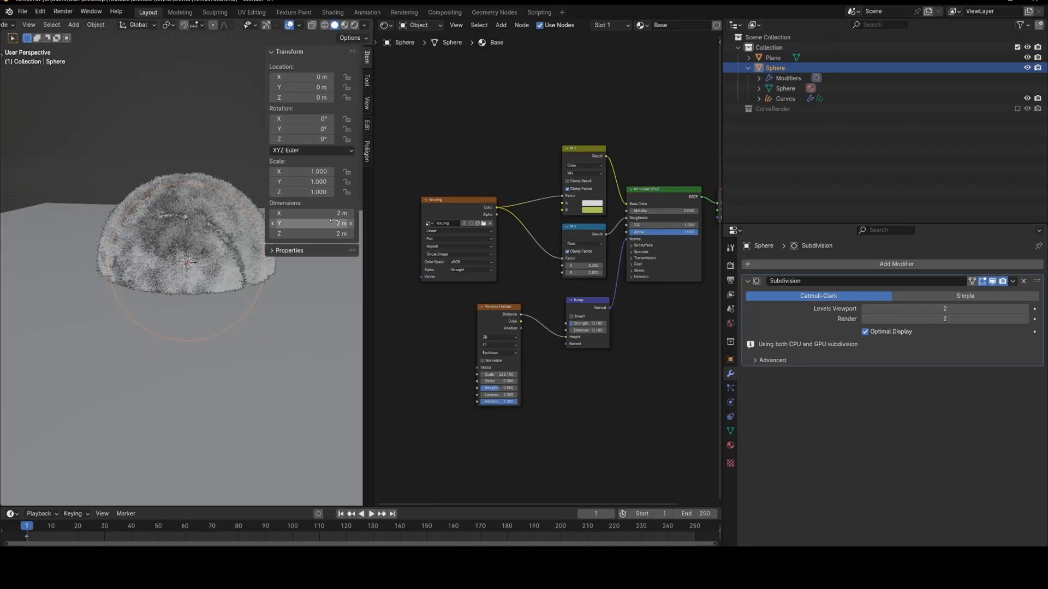
# - Scale the ball's sphere uniformly by 0.1
pyautogui.moveTo(272, 302); pyautogui.dragTo(269, 307, button='middle')
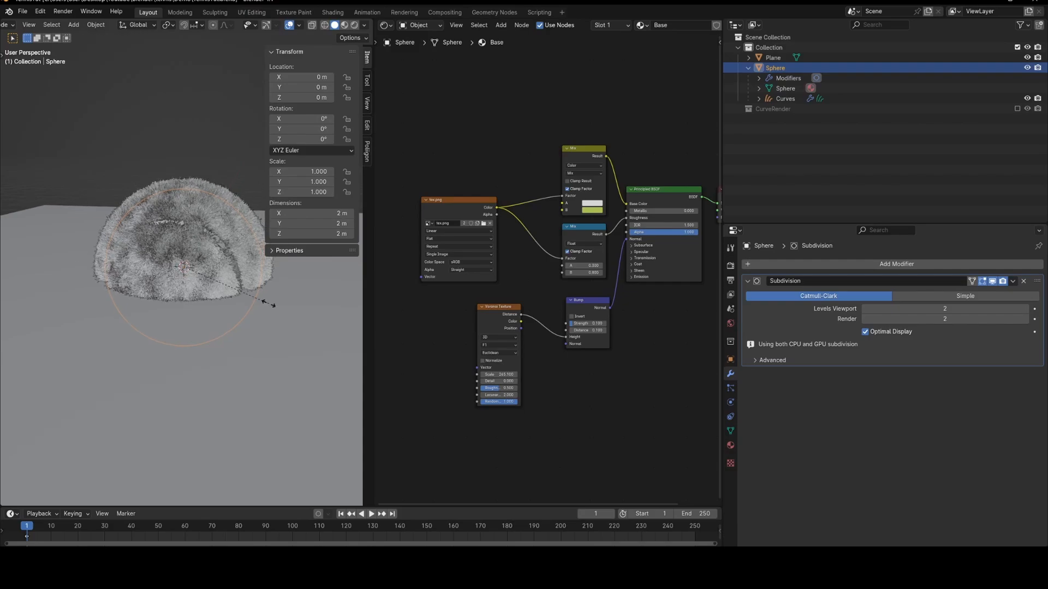
pyautogui.press('s')
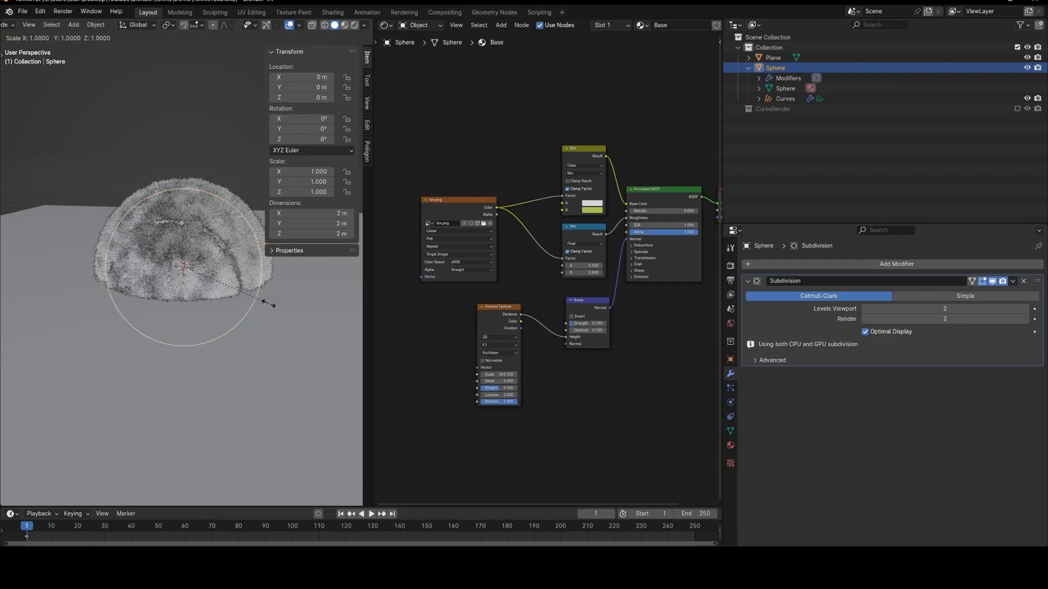
pyautogui.write('.')
pyautogui.write('1')
pyautogui.press('Return')
pyautogui.scroll(12, 152, 321)
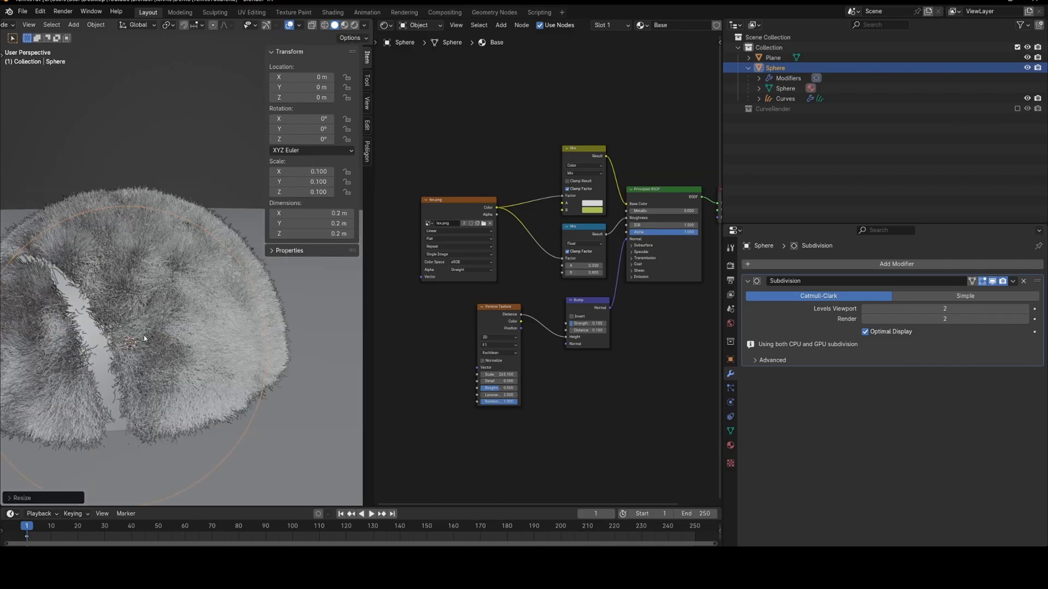
pyautogui.scroll(-10, 144, 338)
pyautogui.scroll(6, 199, 332)
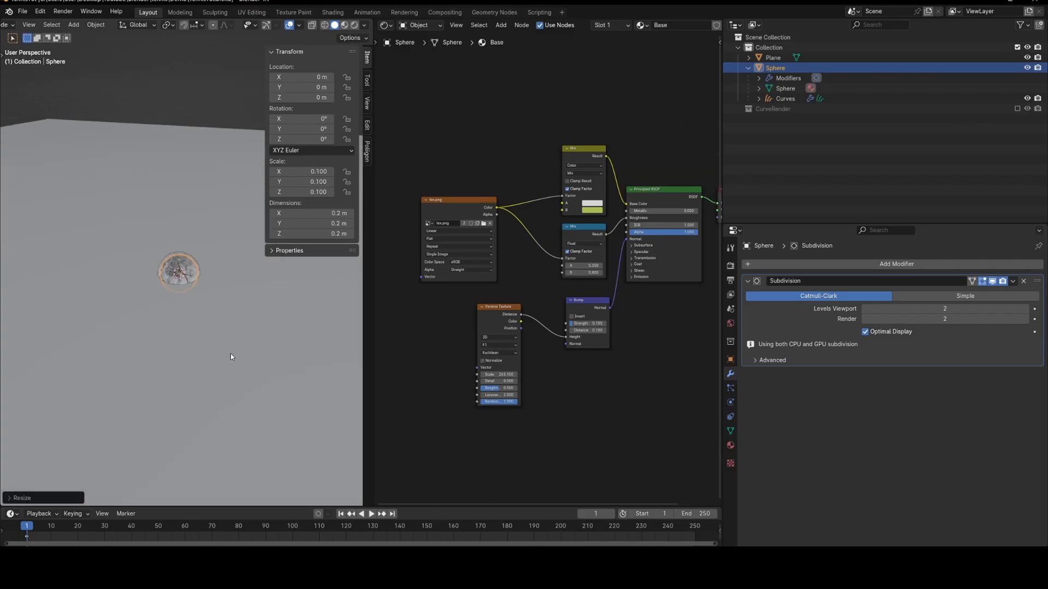
# - Raise the ball along Z by about 0.11 m so it rests on the plane
pyautogui.click(272, 320)
pyautogui.moveTo(271, 320); pyautogui.dragTo(216, 294, button='middle')
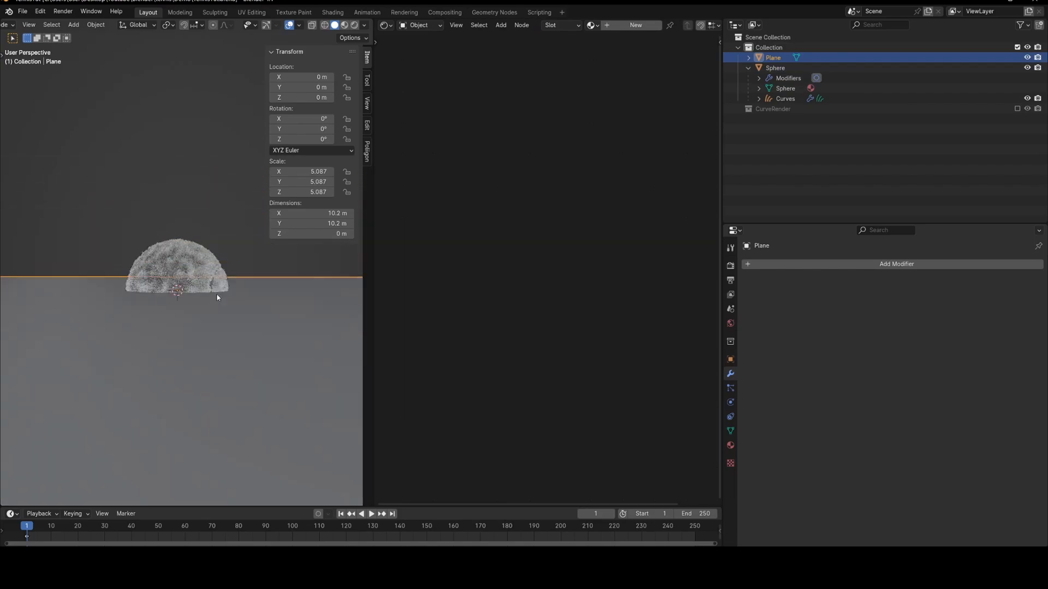
pyautogui.click(221, 285)
pyautogui.scroll(3, 225, 315)
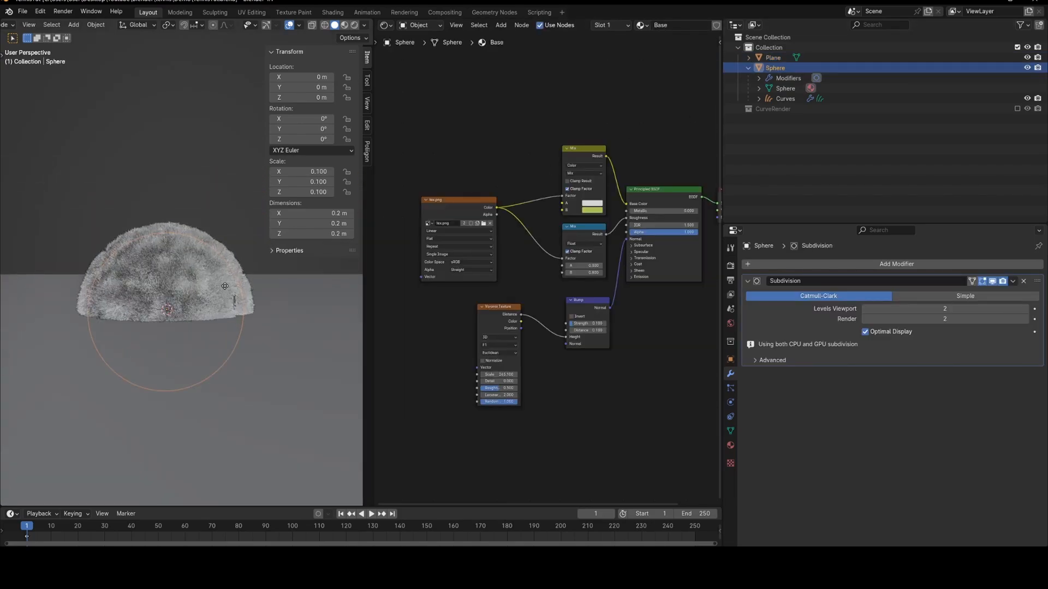
pyautogui.press('g')
pyautogui.press('z')
pyautogui.click(225, 193)
pyautogui.moveTo(240, 324)
pyautogui.mouseDown(button='middle')
pyautogui.moveTo(189, 327)
pyautogui.moveTo(227, 323)
pyautogui.mouseUp(button='middle')
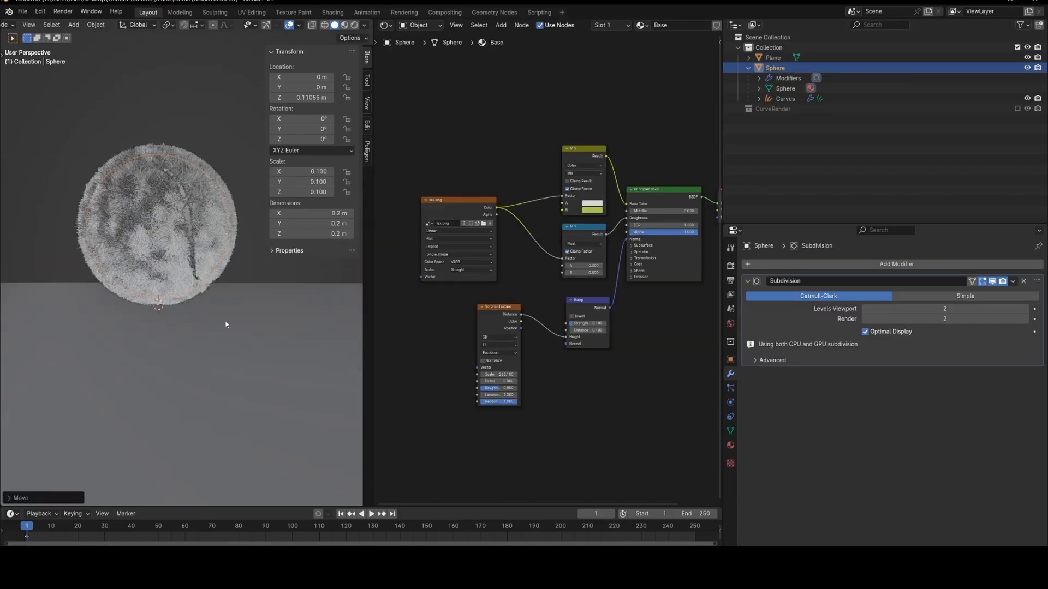
# - Enter Edit Mode on the ground plane and subdivide its whole surface repeatedly into a dense grid
pyautogui.click(250, 273)
pyautogui.scroll(-4, 249, 273)
pyautogui.moveTo(249, 273); pyautogui.dragTo(215, 254, button='middle')
pyautogui.click(230, 316)
pyautogui.scroll(-5, 229, 315)
pyautogui.press('Tab')
pyautogui.scroll(5, 215, 254)
pyautogui.moveTo(215, 292); pyautogui.dragTo(195, 277, button='middle')
pyautogui.scroll(2, 194, 277)
pyautogui.scroll(-5, 196, 267)
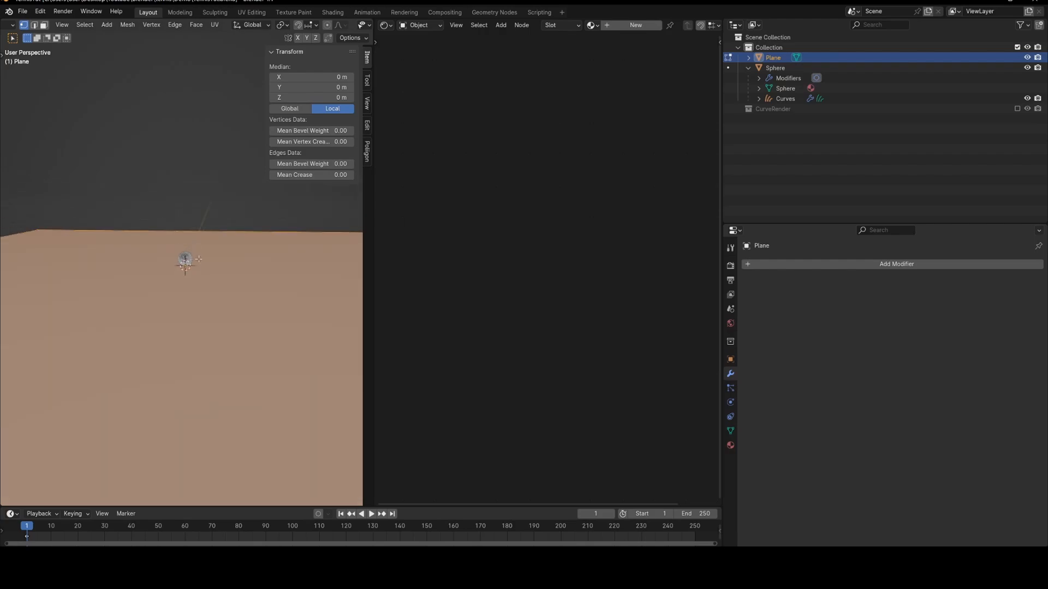
pyautogui.scroll(-3, 197, 265)
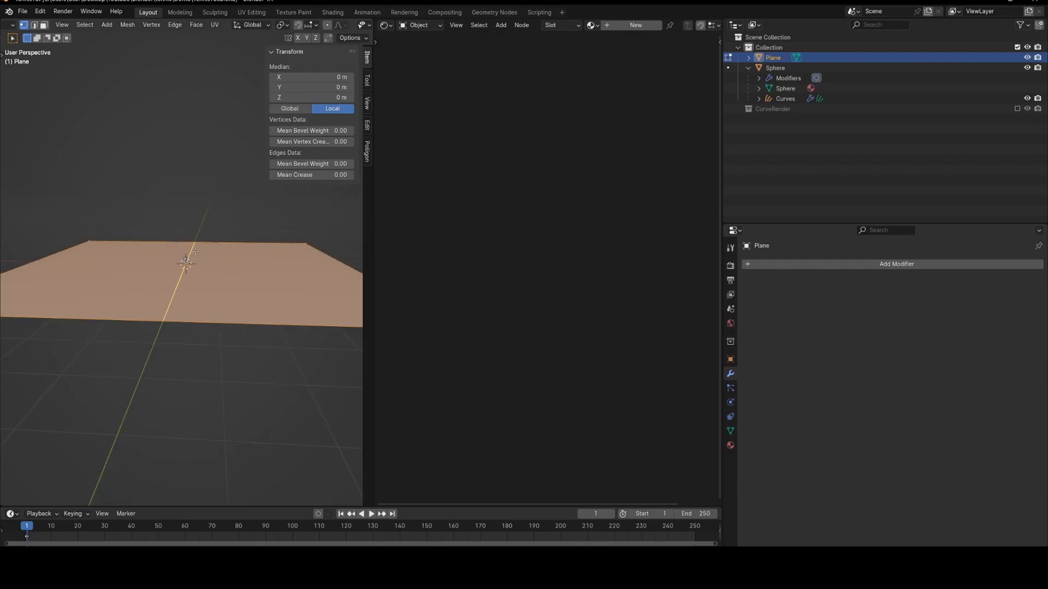
pyautogui.moveTo(195, 251); pyautogui.dragTo(206, 232, button='middle')
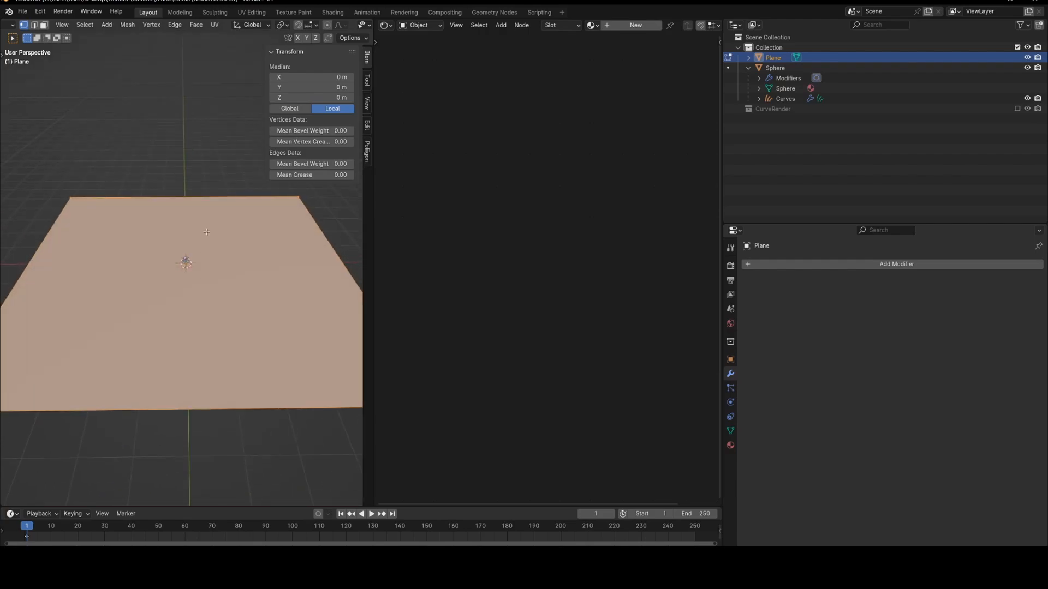
pyautogui.rightClick(206, 231)
pyautogui.click(186, 241)
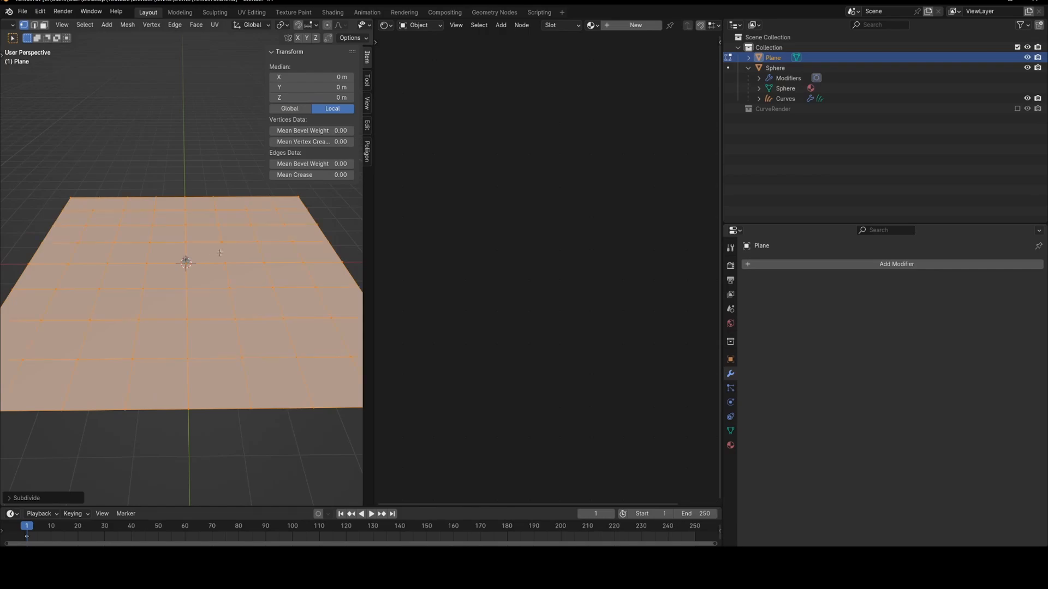
# - Select the plane's boundary edge on the positive X side and raise it along Z with smooth proportional editing
pyautogui.moveTo(219, 253); pyautogui.dragTo(158, 234, button='middle')
pyautogui.scroll(-4, 221, 240)
pyautogui.keyDown('alt'); pyautogui.click(155, 228); pyautogui.keyUp('alt')
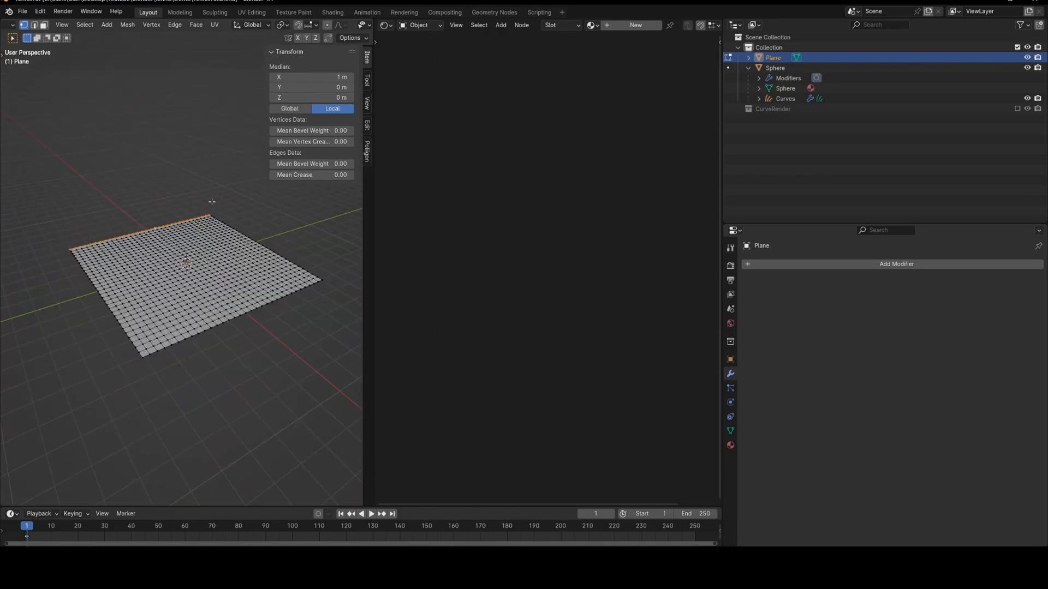
pyautogui.click(327, 25)
pyautogui.press('n')
pyautogui.moveTo(215, 261); pyautogui.dragTo(212, 234, button='middle')
pyautogui.press('g')
pyautogui.press('z')
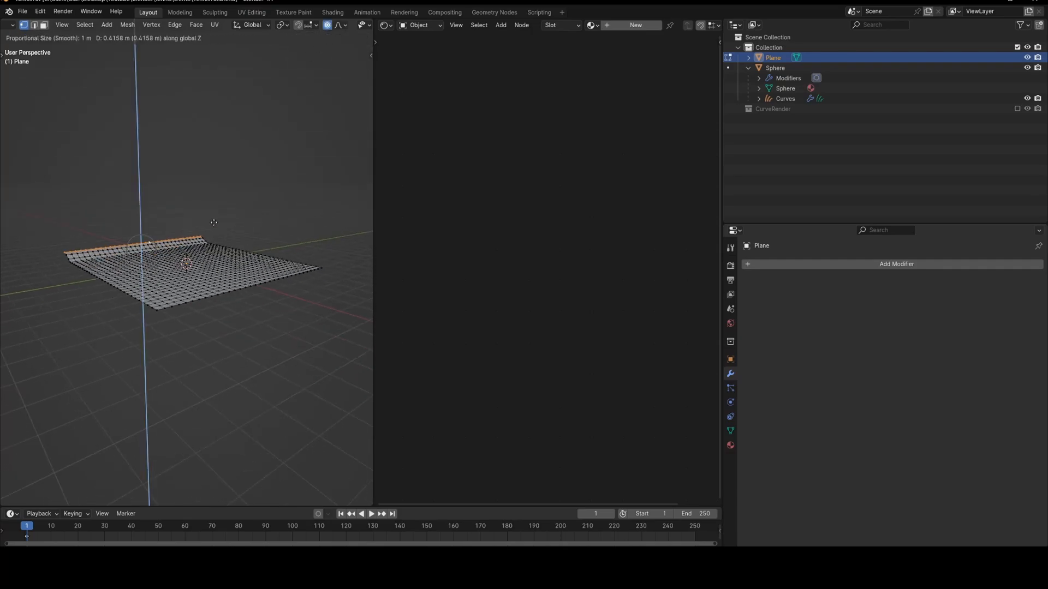
pyautogui.scroll(-15, 215, 220)
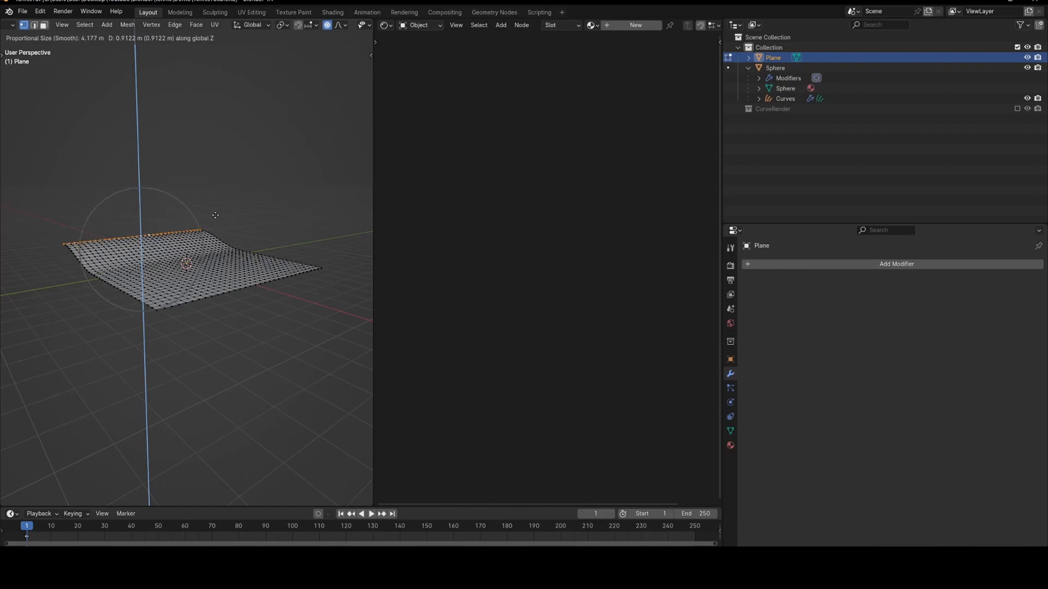
pyautogui.click(241, 243)
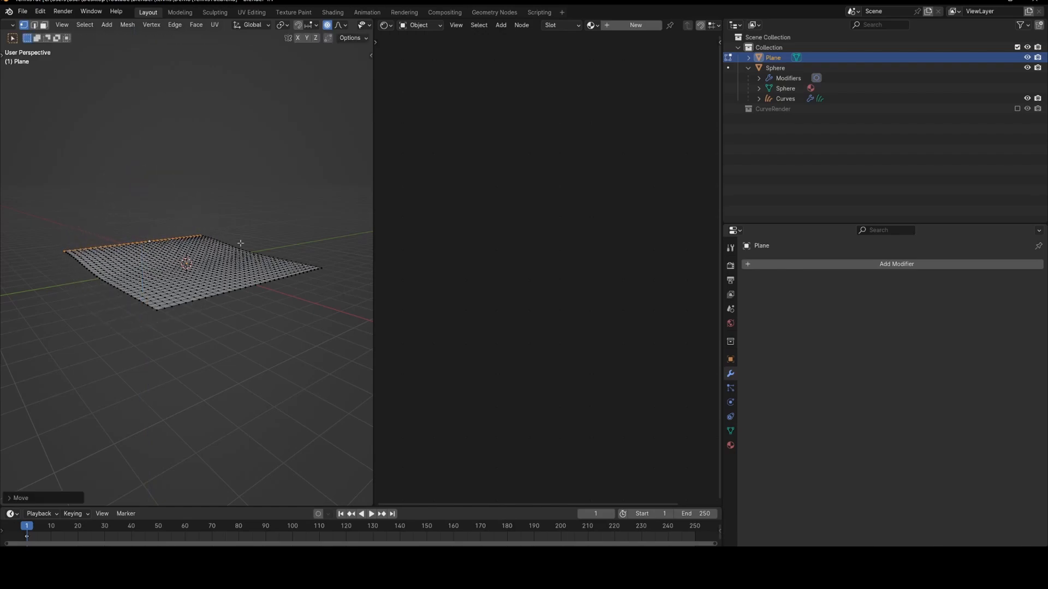
# - Rotate and shift the raised edge slightly to make the slope uneven, then return to Object Mode
pyautogui.moveTo(241, 243); pyautogui.dragTo(213, 232, button='middle')
pyautogui.press('r')
pyautogui.click(256, 212)
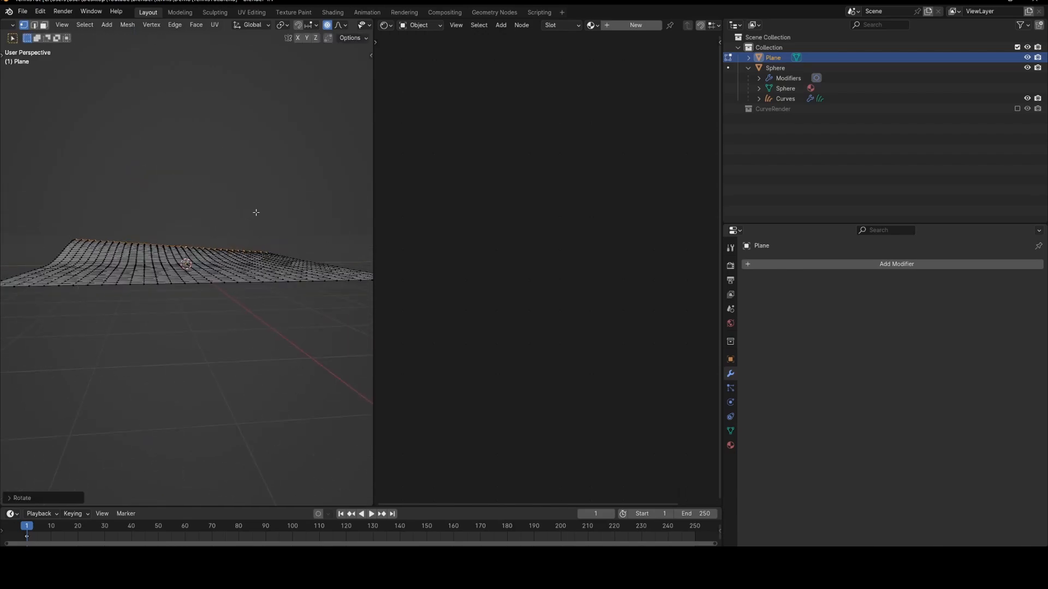
pyautogui.press('g')
pyautogui.click(249, 226)
pyautogui.press('Tab')
pyautogui.moveTo(248, 227); pyautogui.dragTo(110, 230, button='middle')
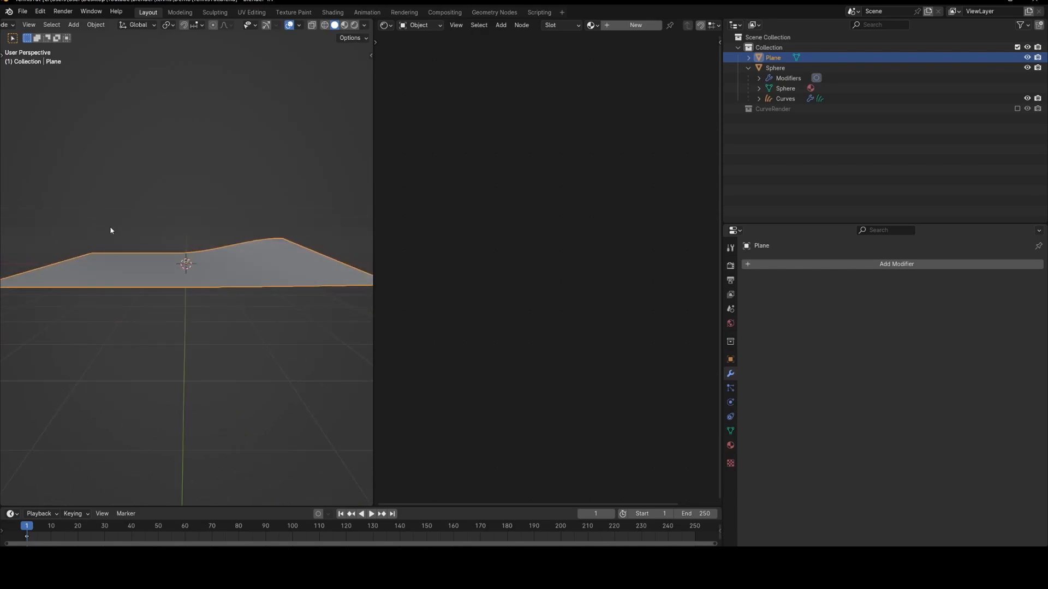
# - Lower the plane's opposite edge along Z with a reduced proportional editing radius
pyautogui.press('Tab')
pyautogui.moveTo(74, 264); pyautogui.dragTo(89, 266, button='middle')
pyautogui.keyDown('alt'); pyautogui.click(90, 267); pyautogui.keyUp('alt')
pyautogui.press('g')
pyautogui.press('z')
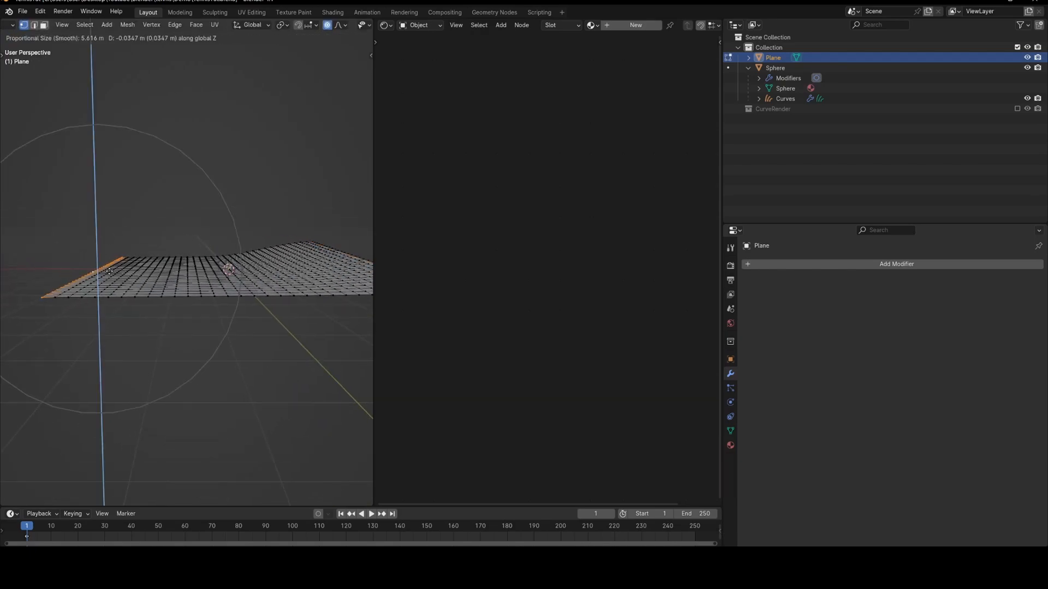
pyautogui.scroll(7, 109, 279)
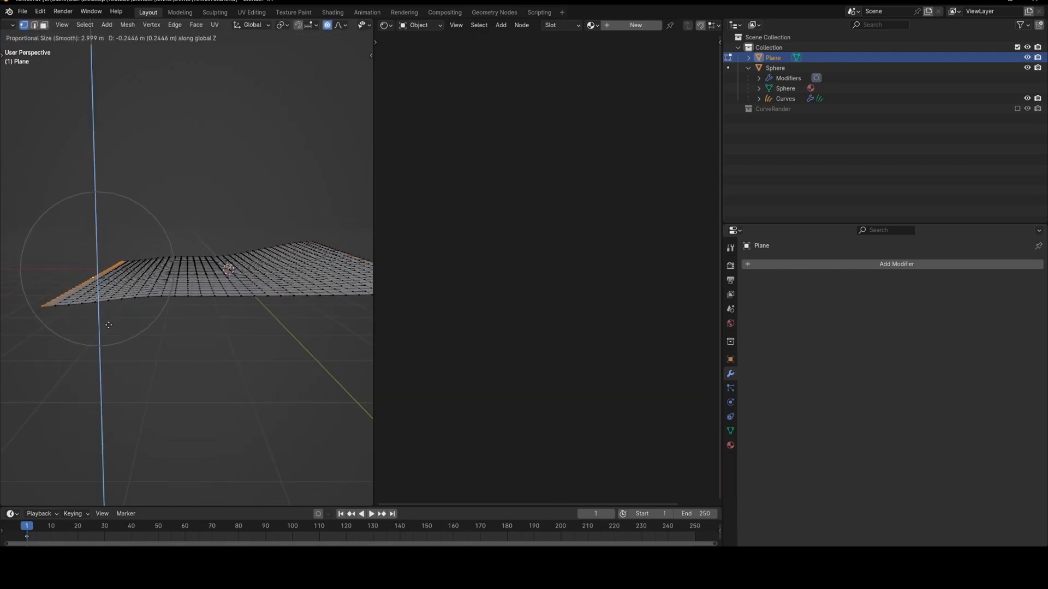
pyautogui.scroll(-1, 108, 323)
pyautogui.scroll(-1, 108, 314)
# - Apply Shade Smooth to the uneven ground plane and deselect it
pyautogui.rightClick(214, 238)
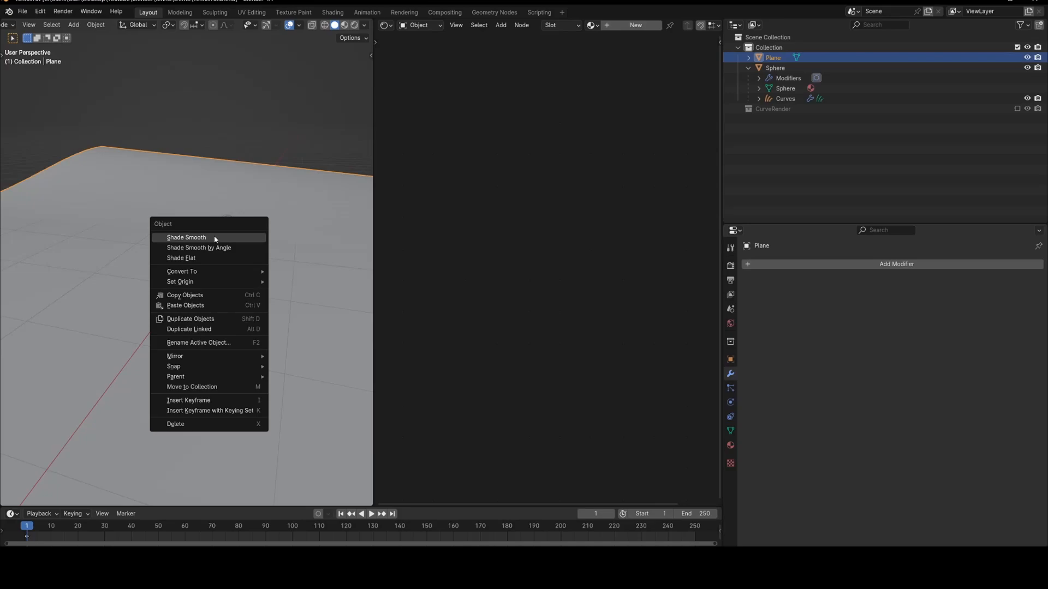
pyautogui.click(215, 238)
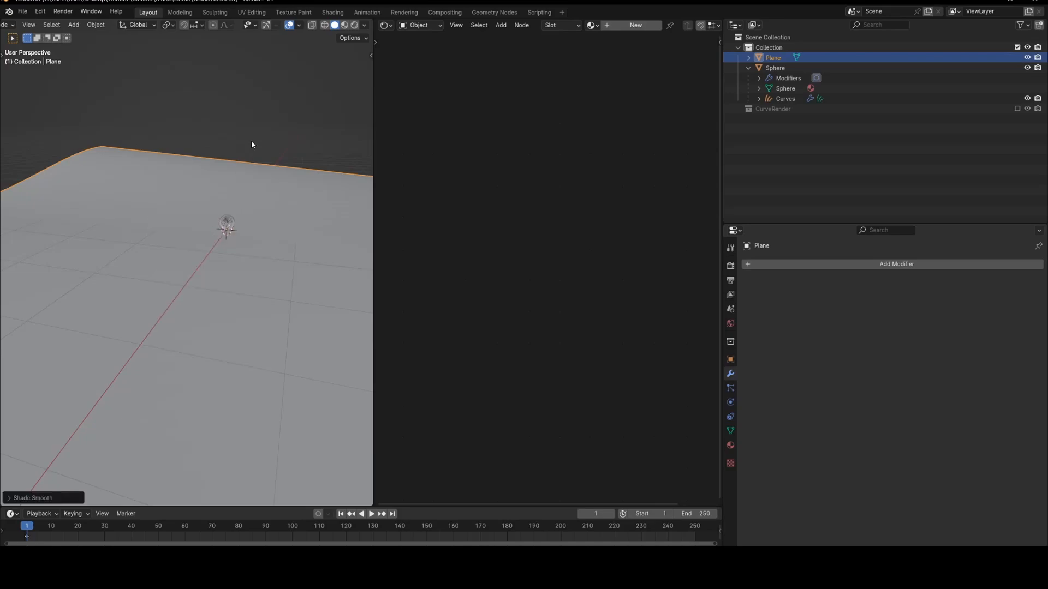
pyautogui.click(251, 142)
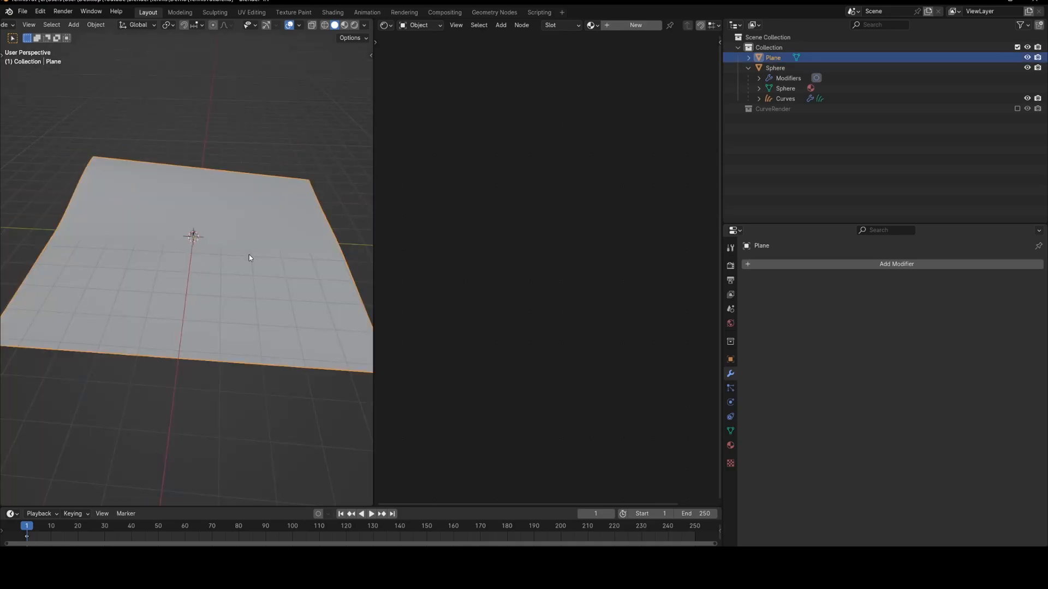
pyautogui.moveTo(249, 254); pyautogui.dragTo(234, 288, button='middle')
pyautogui.scroll(2, 183, 277)
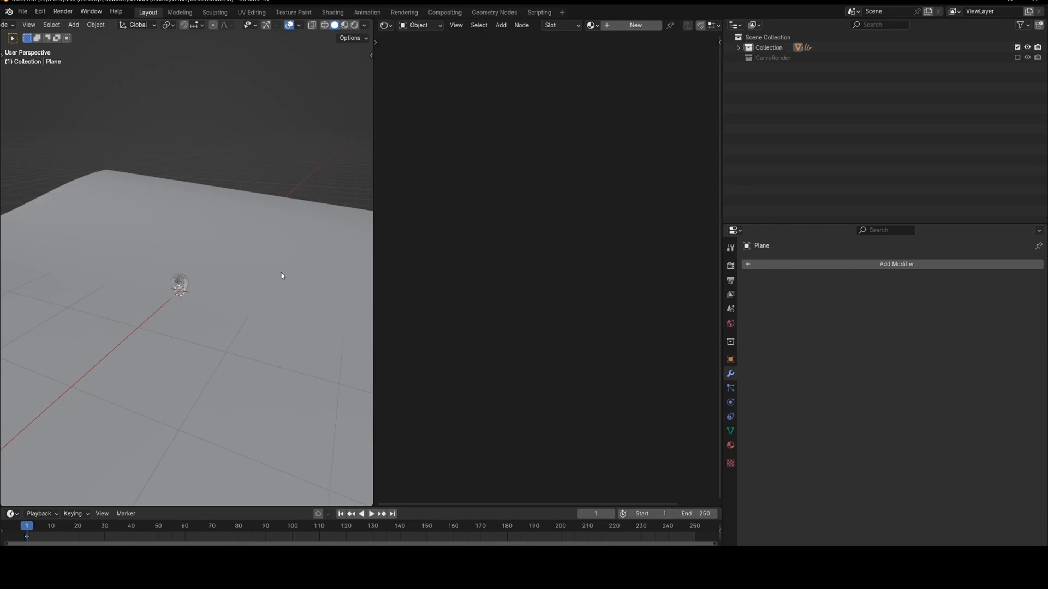
# - Make the root Scene Collection the active collection
pyautogui.click(780, 38)
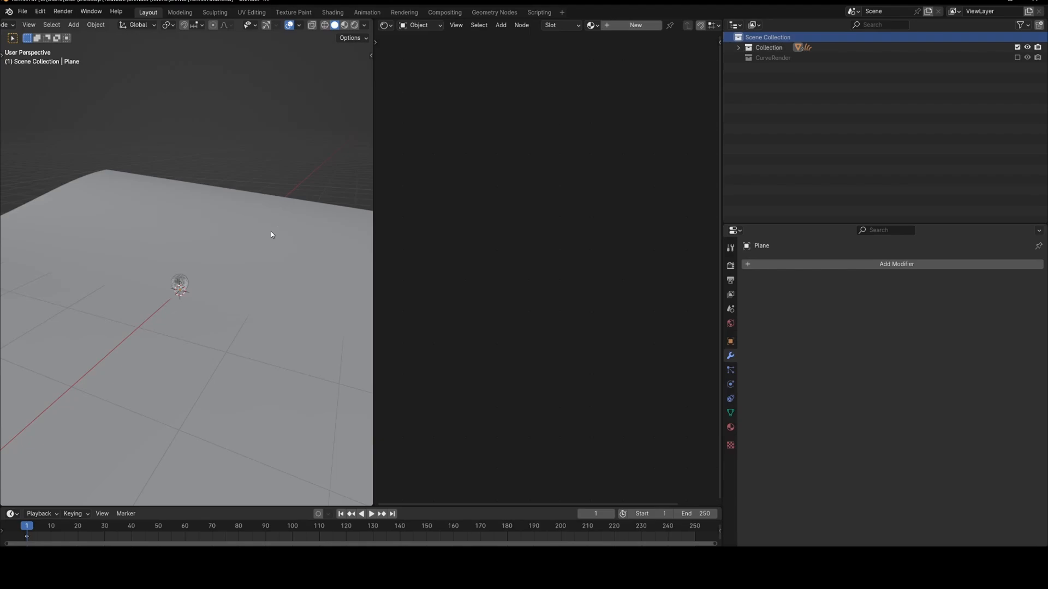
pyautogui.press('z')
pyautogui.click(293, 228)
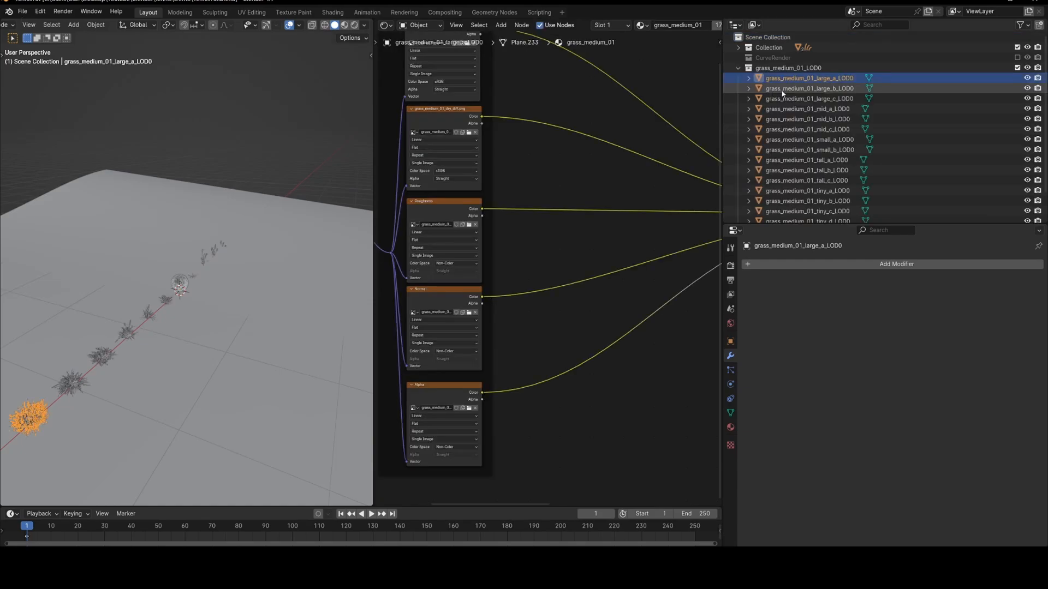
# - Rename the grass_medium_01_LOD0 collection as Grass_Instances
pyautogui.doubleClick(813, 68)
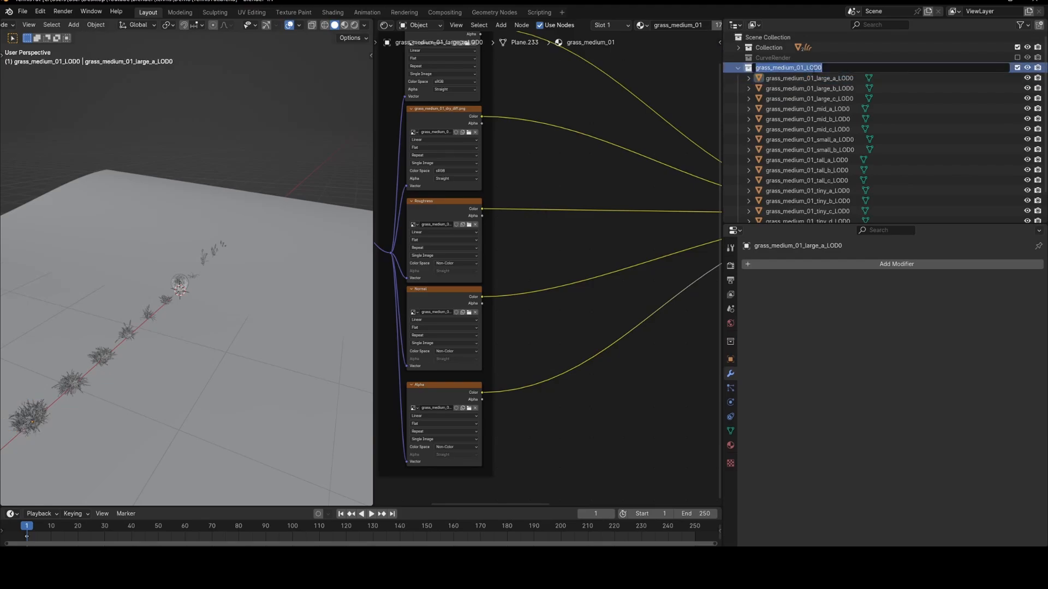
pyautogui.write('Grass_')
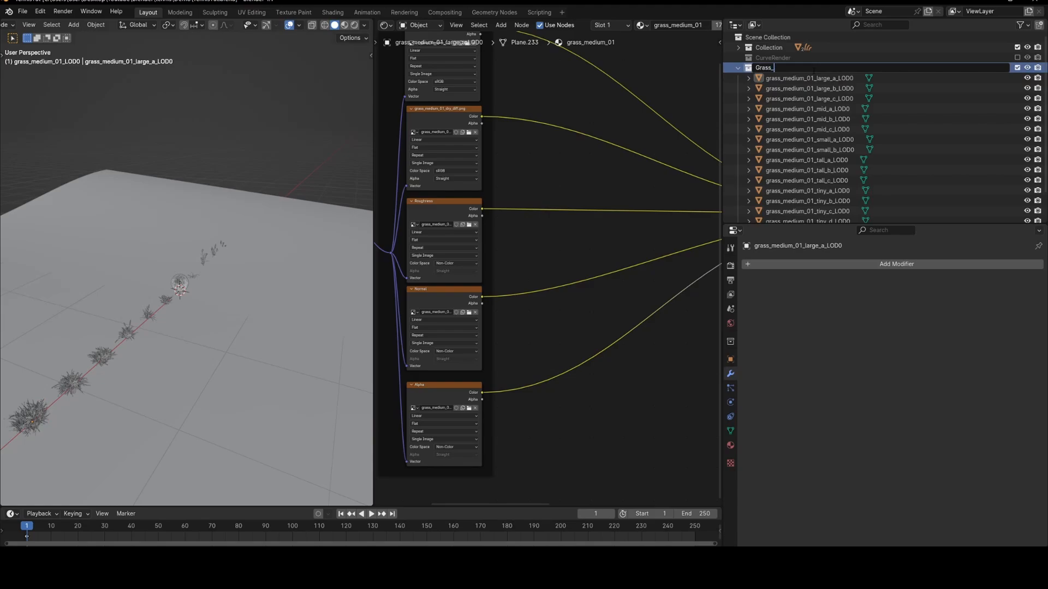
pyautogui.write('1nstances')
pyautogui.press('Return')
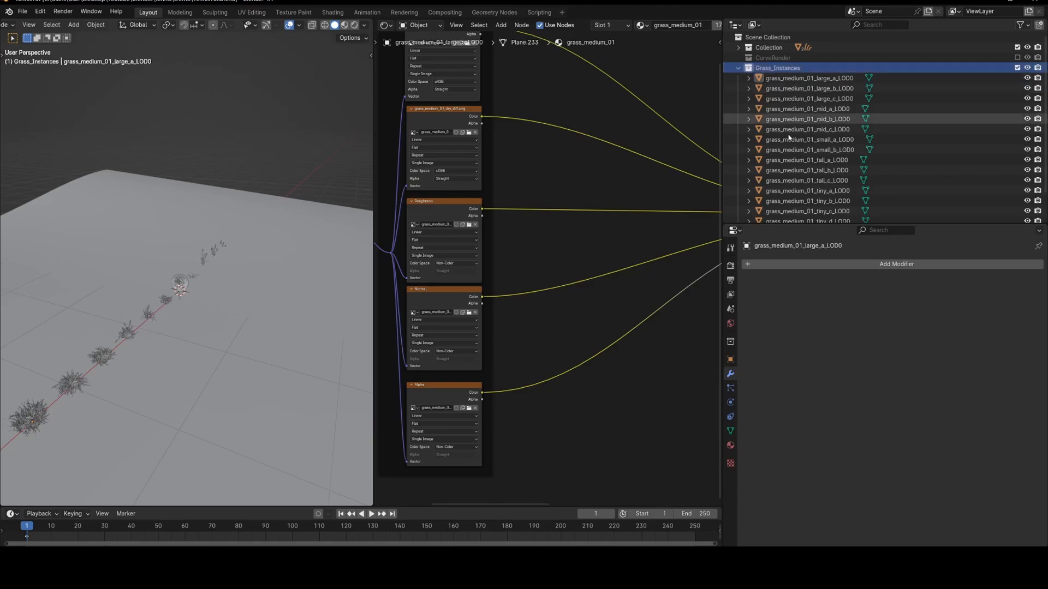
# - Select the grass_medium_01_mid_a_LOD0 clump and examine it next to the ball and the other grass clumps
pyautogui.moveTo(180, 328); pyautogui.dragTo(210, 260, button='middle')
pyautogui.scroll(4, 210, 260)
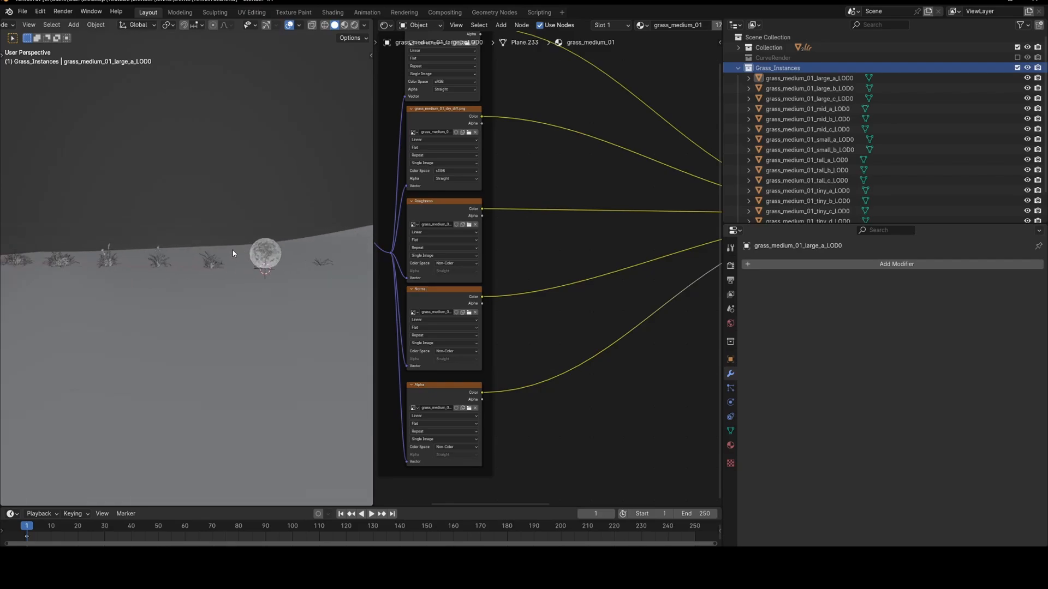
pyautogui.click(122, 257)
pyautogui.scroll(4, 118, 256)
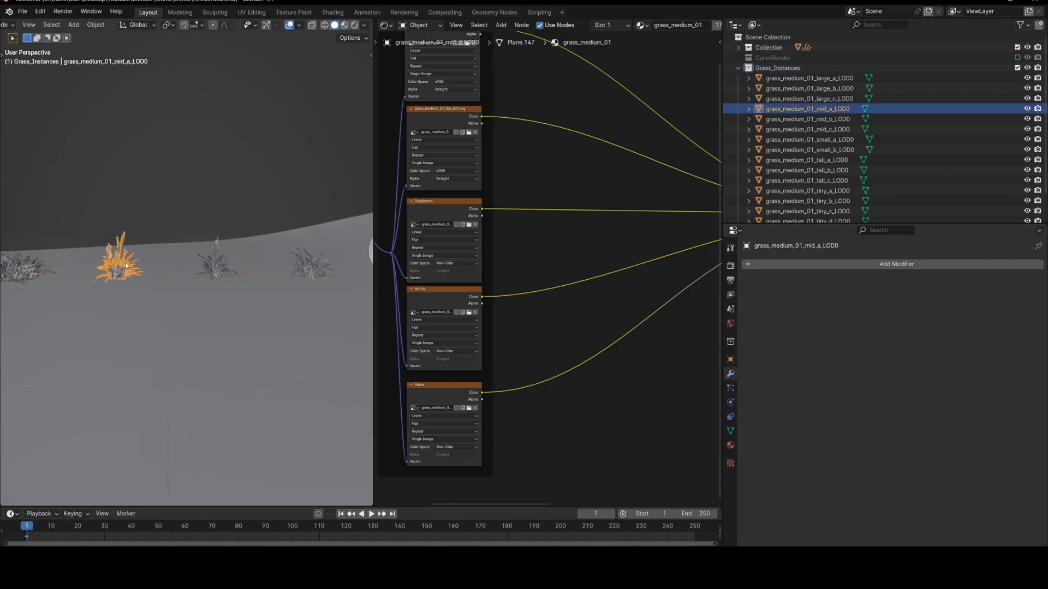
# - Select the mid_b, tall_a, tall_b and tall_c grass clumps along with mid_a and move all five into a new collection named Long
pyautogui.keyDown('shift'); pyautogui.click(223, 263); pyautogui.keyUp('shift')
pyautogui.scroll(-3, 247, 262)
pyautogui.keyDown('shift'); pyautogui.moveTo(297, 261); pyautogui.dragTo(195, 272, button='middle'); pyautogui.keyUp('shift')
pyautogui.keyDown('shift'); pyautogui.click(198, 259); pyautogui.keyUp('shift')
pyautogui.keyDown('shift'); pyautogui.moveTo(253, 255); pyautogui.dragTo(161, 253, button='middle'); pyautogui.keyUp('shift')
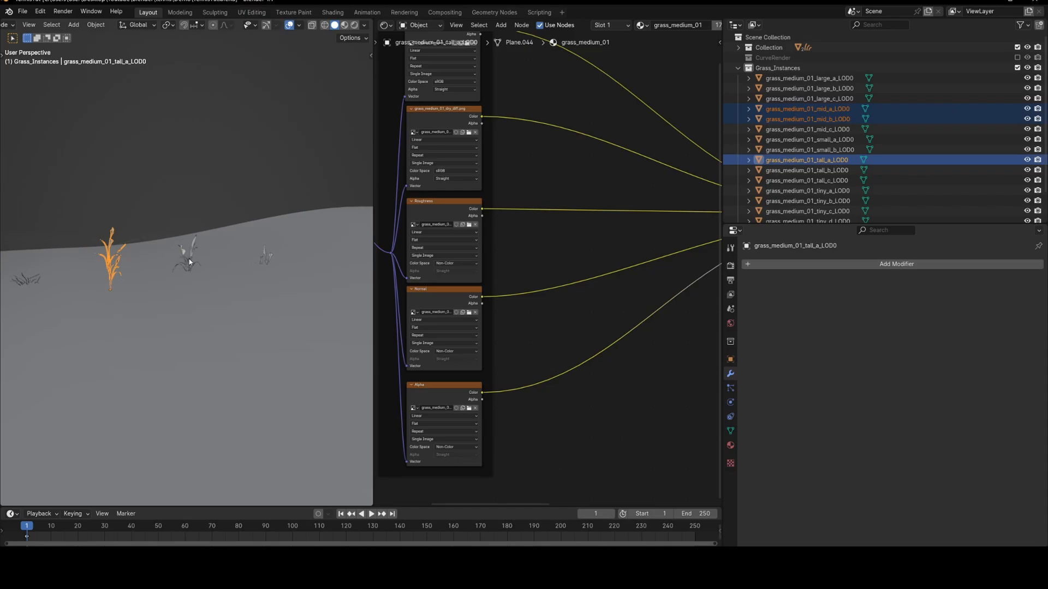
pyautogui.keyDown('shift'); pyautogui.click(189, 260); pyautogui.keyUp('shift')
pyautogui.keyDown('shift'); pyautogui.moveTo(235, 267); pyautogui.dragTo(182, 267, button='middle'); pyautogui.keyUp('shift')
pyautogui.keyDown('shift'); pyautogui.click(215, 264); pyautogui.keyUp('shift')
pyautogui.scroll(-4, 251, 260)
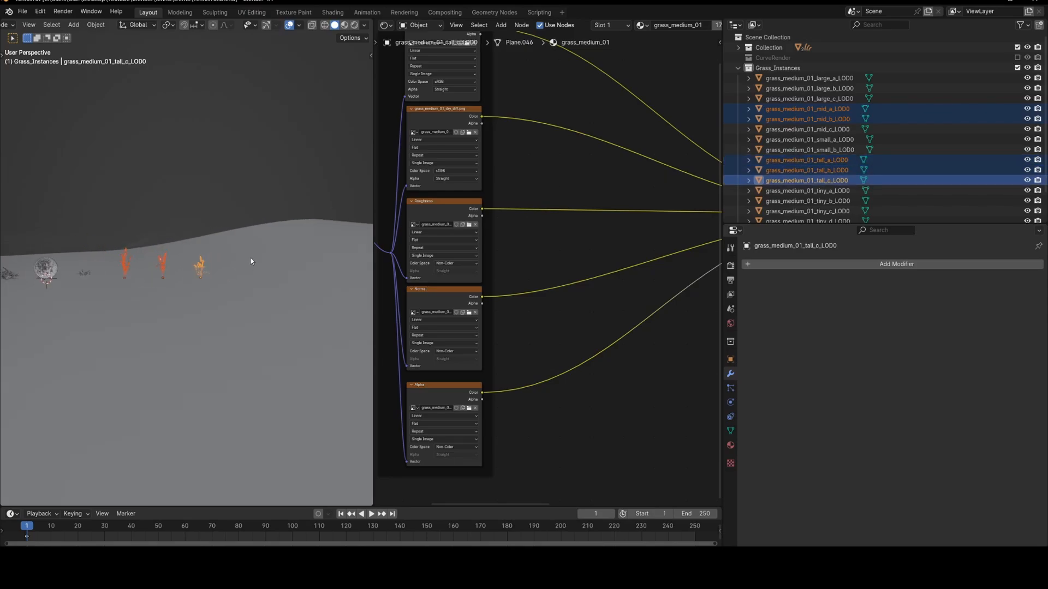
pyautogui.moveTo(251, 259); pyautogui.dragTo(281, 234, button='middle')
pyautogui.press('m')
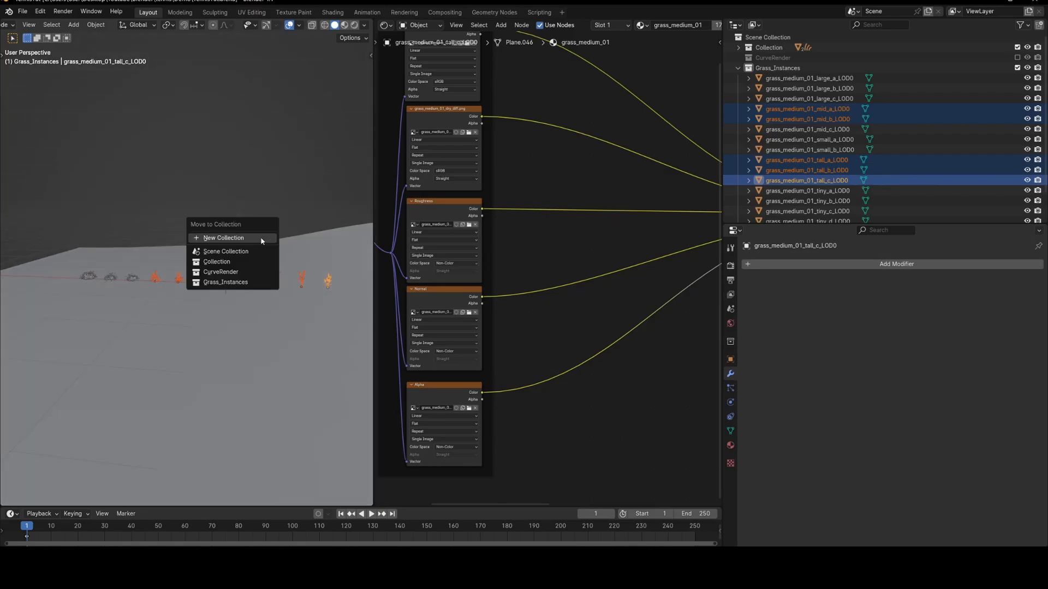
pyautogui.click(248, 237)
pyautogui.write('Long')
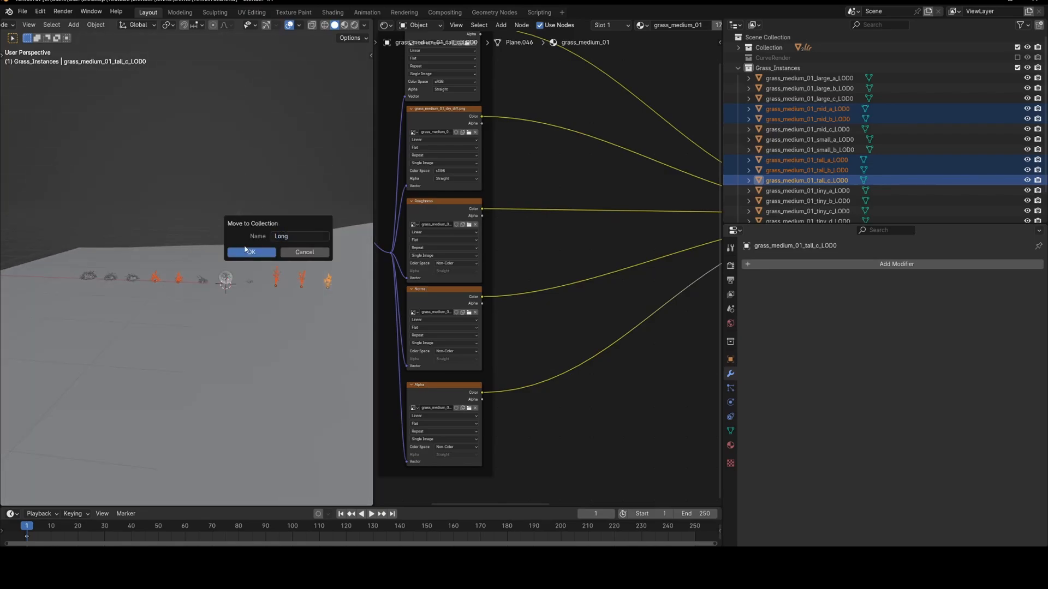
pyautogui.press('Return')
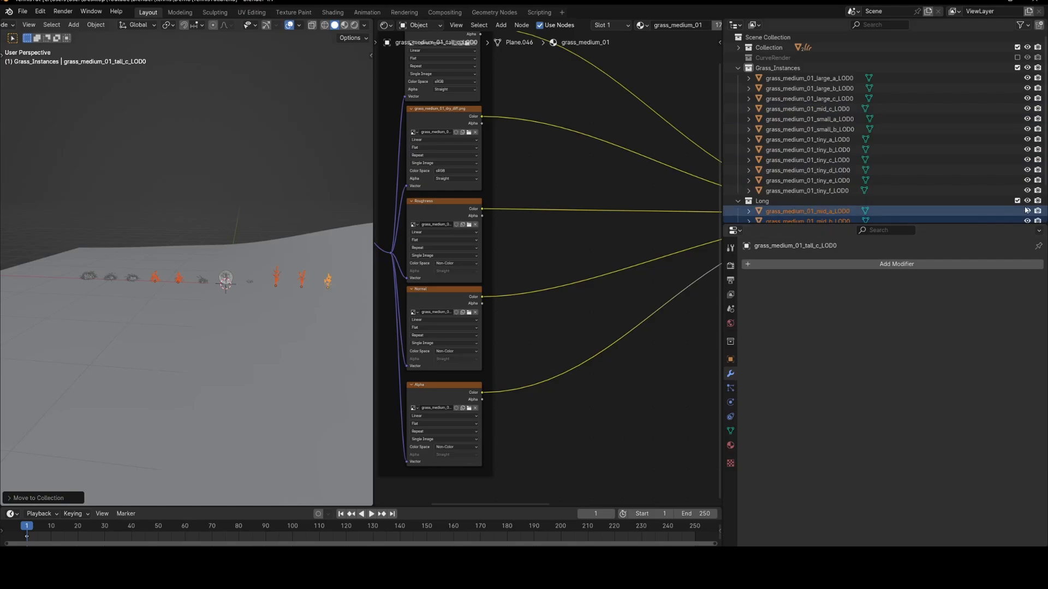
# - Exclude the Long and Grass_Instances collections from the view layer
pyautogui.click(1016, 201)
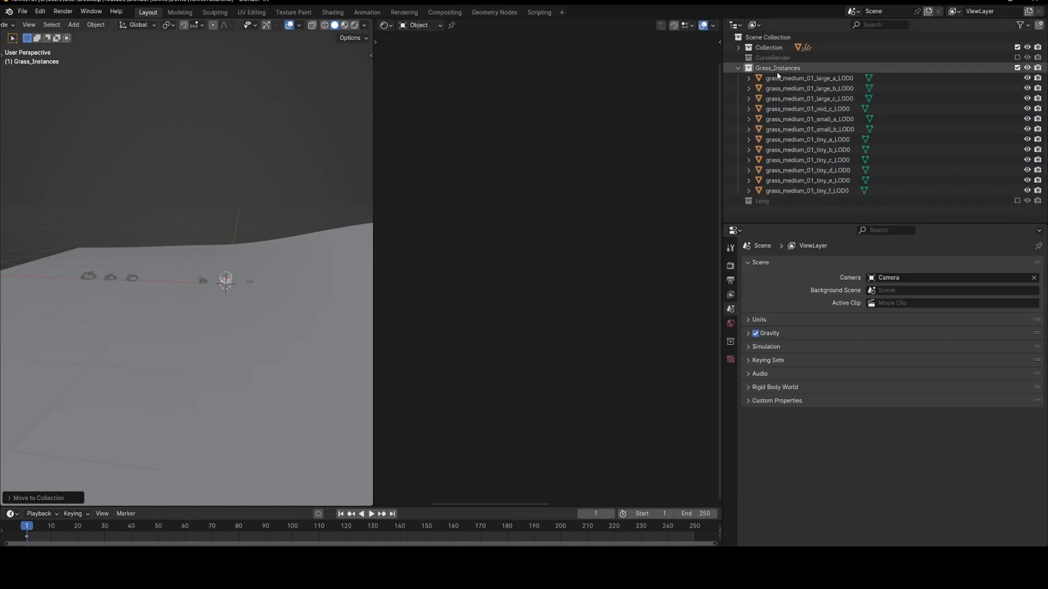
pyautogui.click(795, 79)
pyautogui.keyDown('shift'); pyautogui.click(796, 190); pyautogui.keyUp('shift')
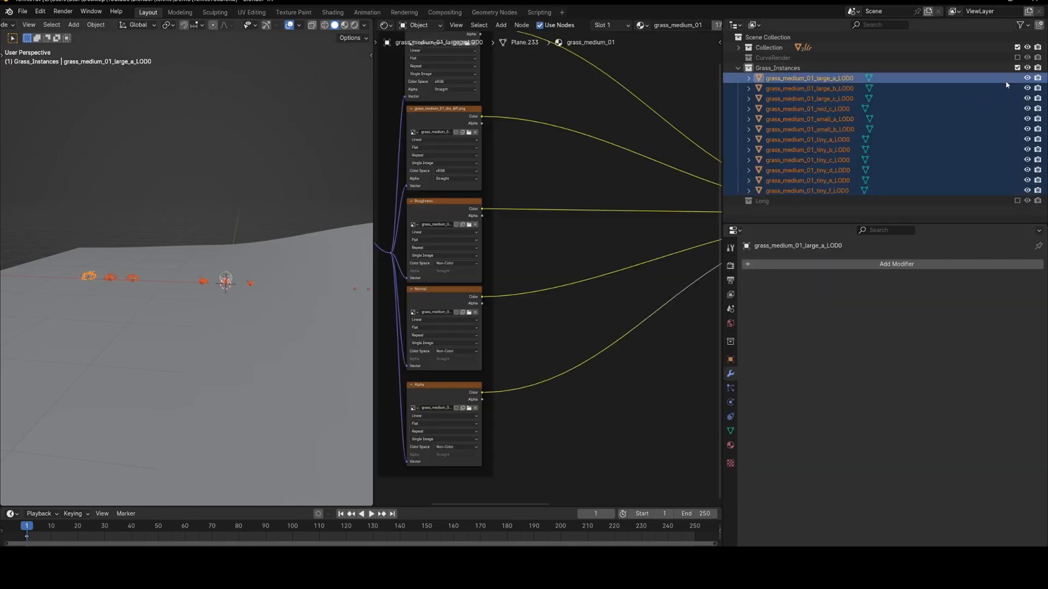
pyautogui.click(1016, 68)
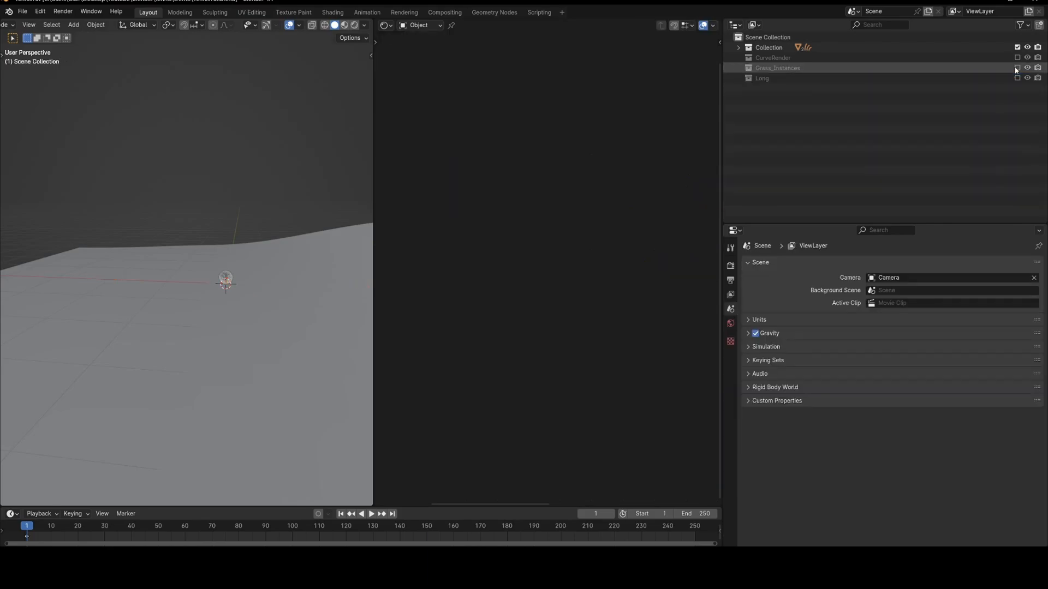
# - Select the ground plane and switch the shader node area to the Geometry Node Editor
pyautogui.moveTo(243, 282); pyautogui.dragTo(279, 290, button='middle')
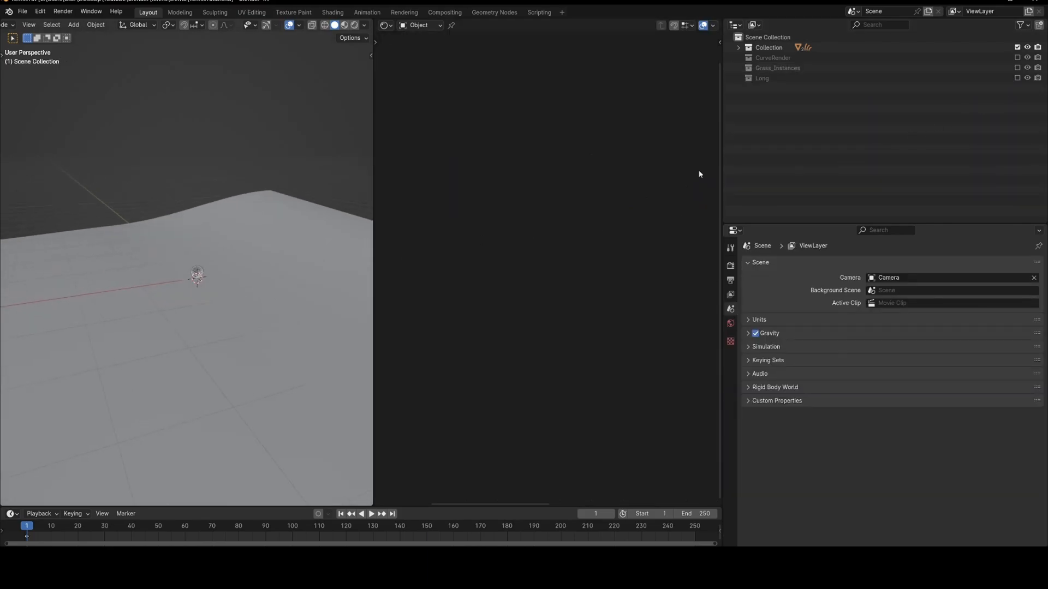
pyautogui.click(273, 307)
pyautogui.moveTo(218, 330); pyautogui.dragTo(238, 323, button='middle')
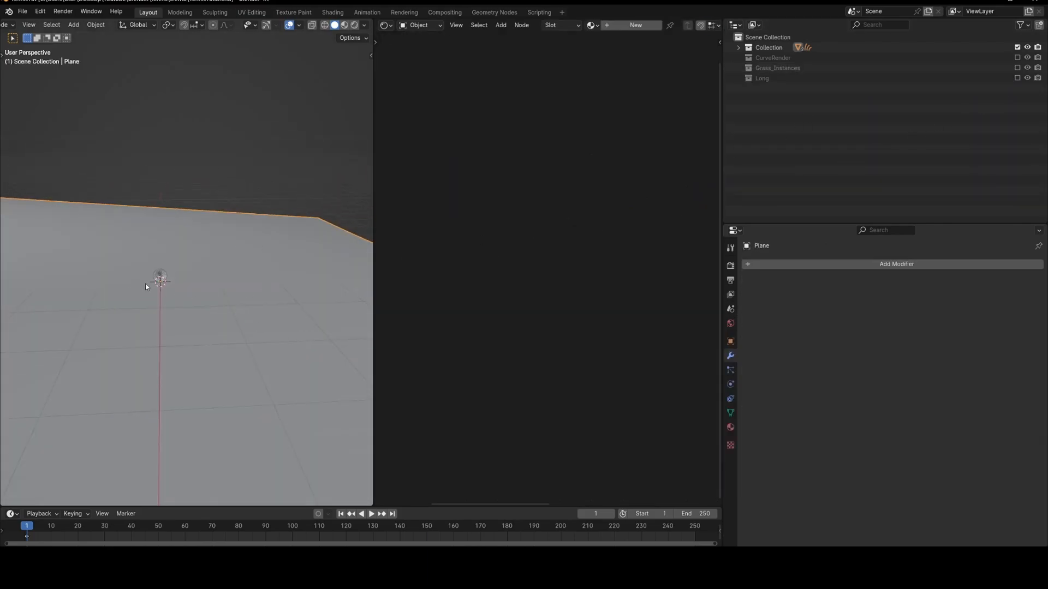
pyautogui.moveTo(145, 284); pyautogui.dragTo(364, 184, button='middle')
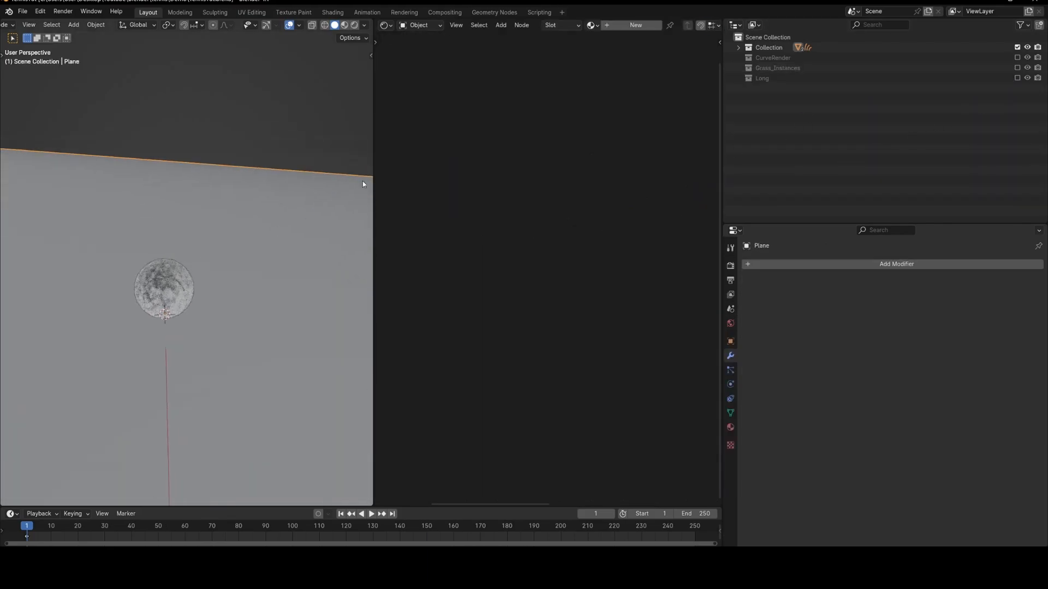
pyautogui.click(388, 27)
pyautogui.click(431, 106)
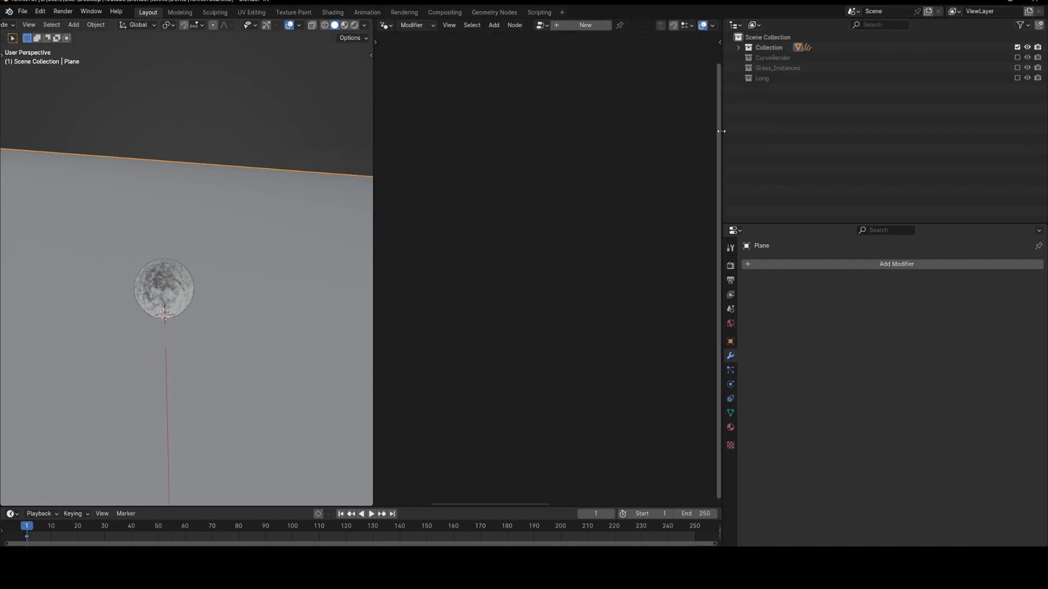
# - Widen the node editor and create a new geometry node group on the plane named GrassScatter
pyautogui.moveTo(720, 134); pyautogui.dragTo(860, 134)
pyautogui.click(619, 27)
pyautogui.doubleClick(615, 26)
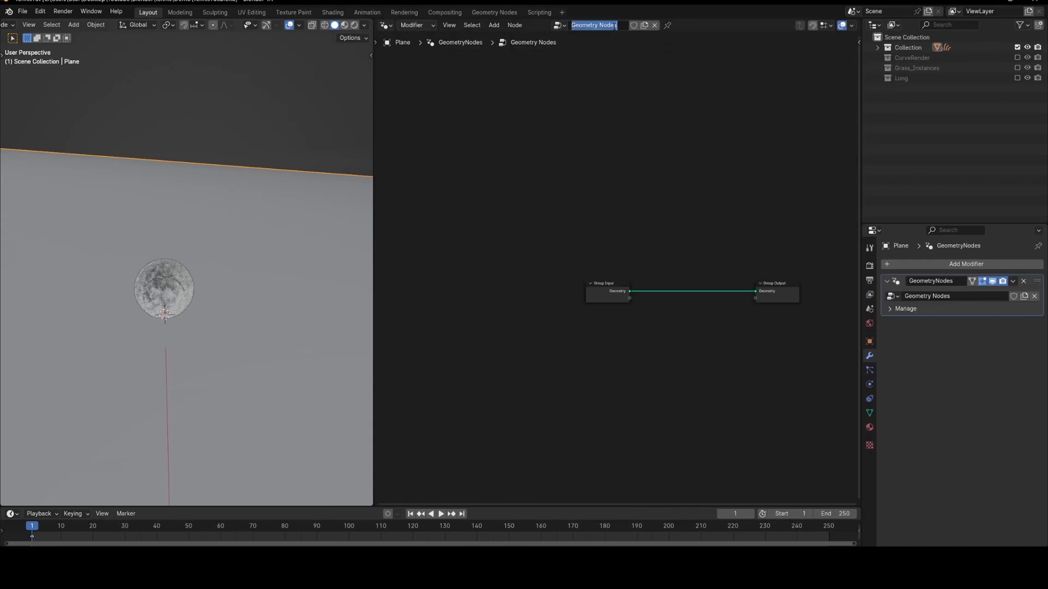
pyautogui.write('GrassScatter')
pyautogui.press('Return')
# - Insert a Distribute Points on Faces node between Group Input and Group Output
pyautogui.scroll(4, 687, 260)
pyautogui.moveTo(687, 261); pyautogui.dragTo(584, 195, button='middle')
pyautogui.scroll(-1, 584, 196)
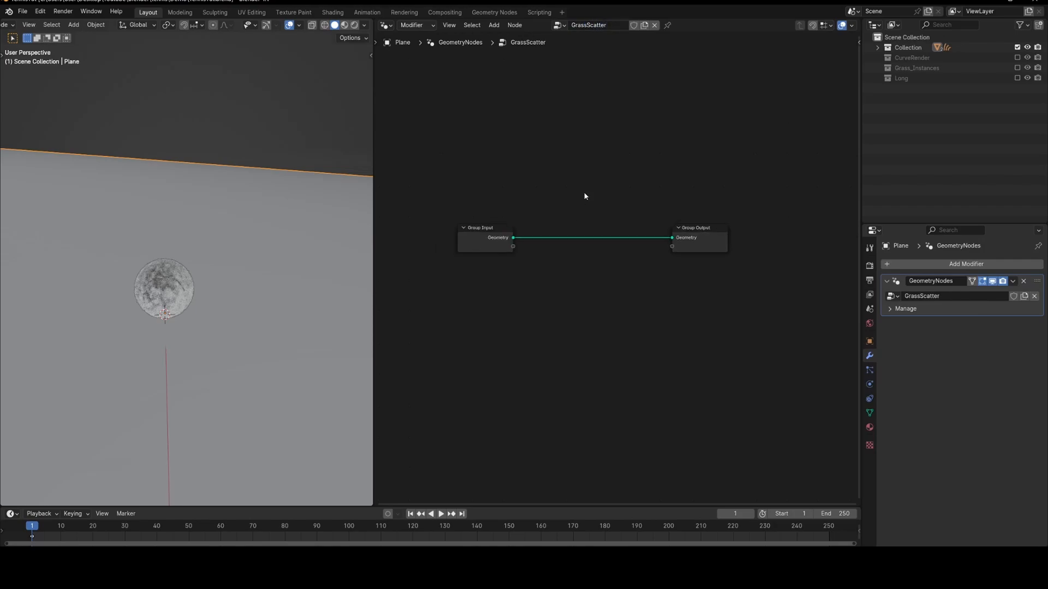
pyautogui.hotkey('shift', 'a')
pyautogui.click(578, 125)
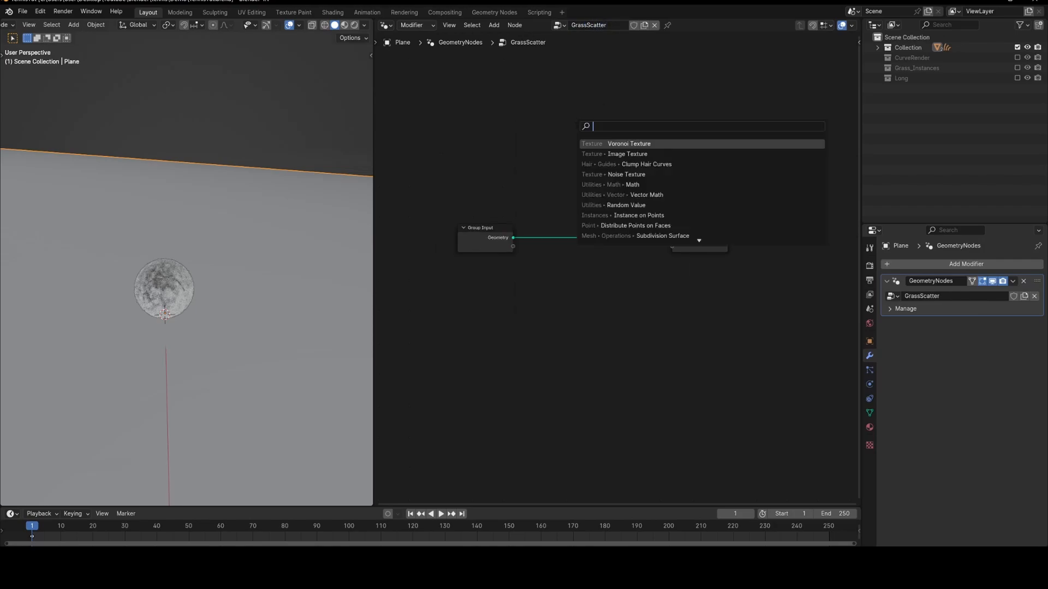
pyautogui.write('distri')
pyautogui.press('Return')
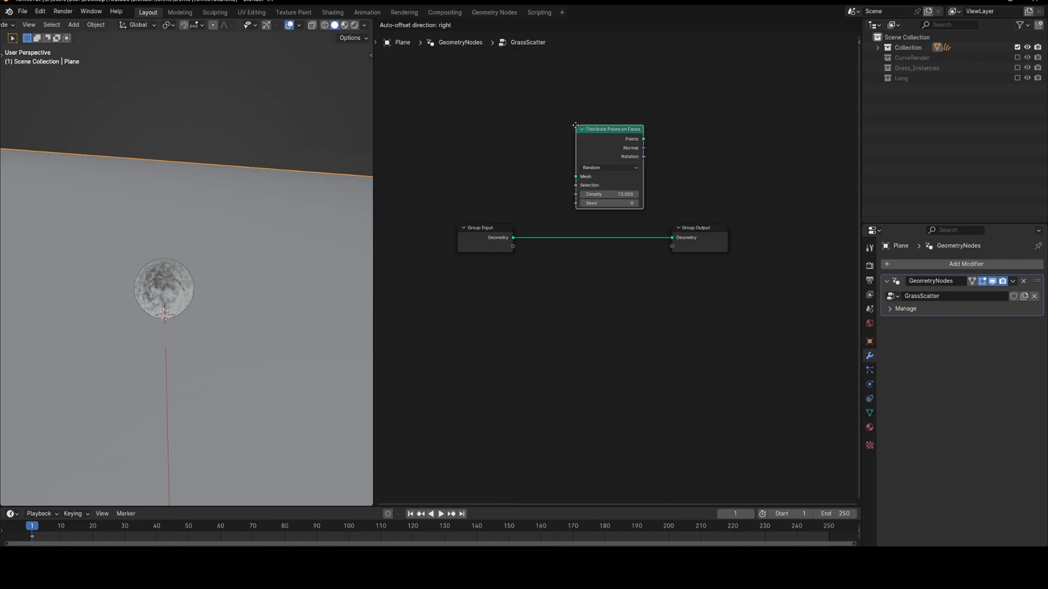
pyautogui.click(578, 234)
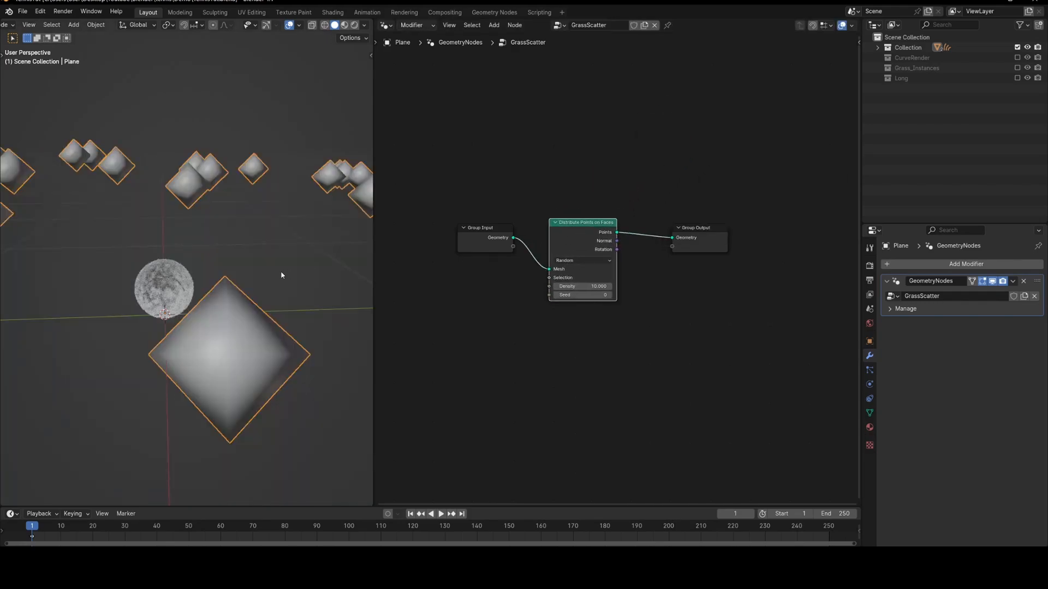
# - Check the ground plane's transform values and apply its scale
pyautogui.scroll(-7, 205, 236)
pyautogui.moveTo(162, 189); pyautogui.dragTo(225, 260, button='middle')
pyautogui.press('n')
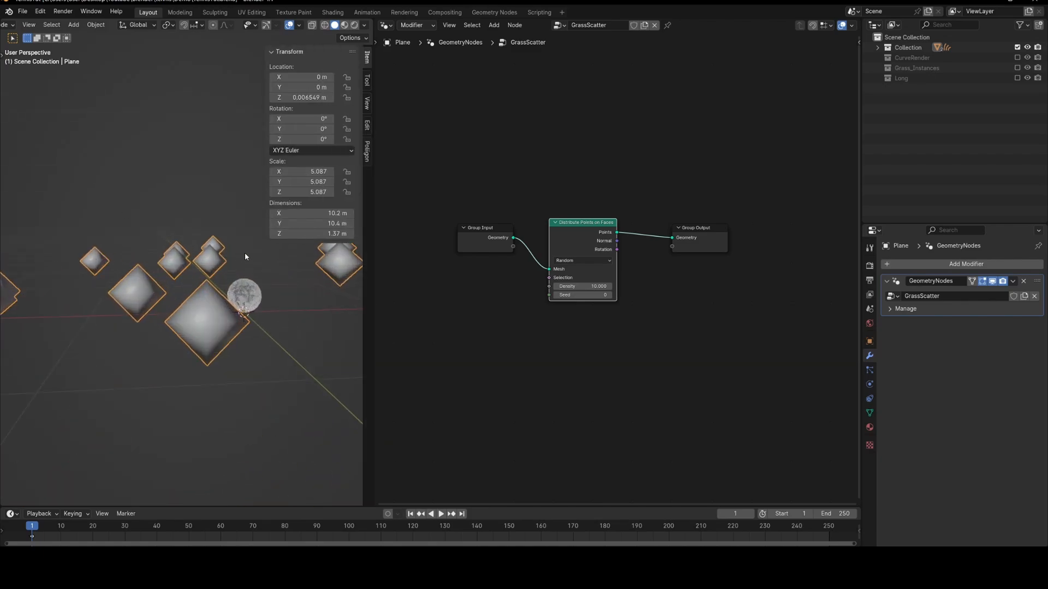
pyautogui.press('n')
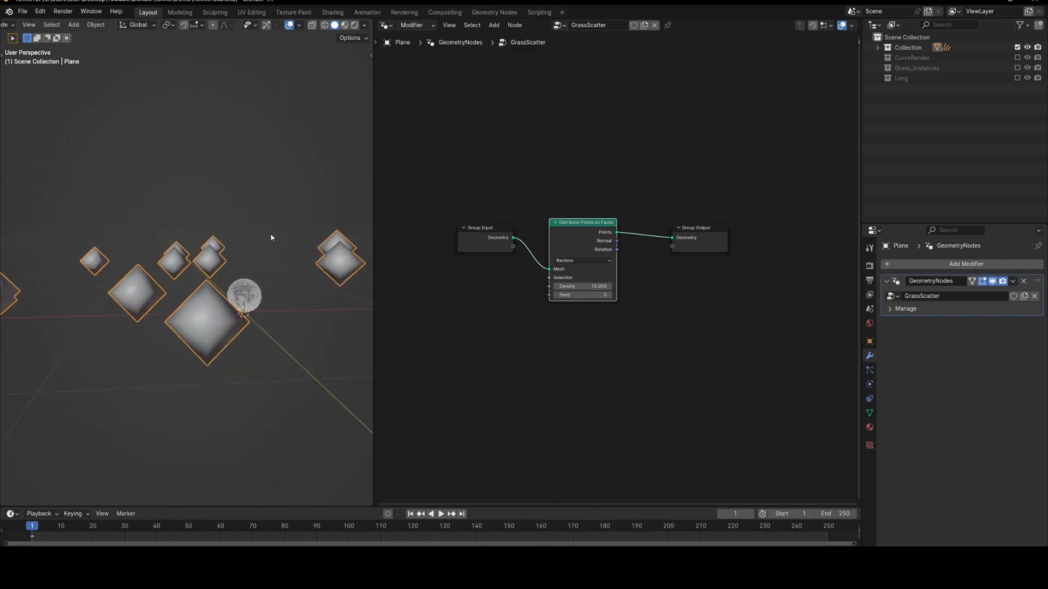
pyautogui.hotkey('ctrl', 'a')
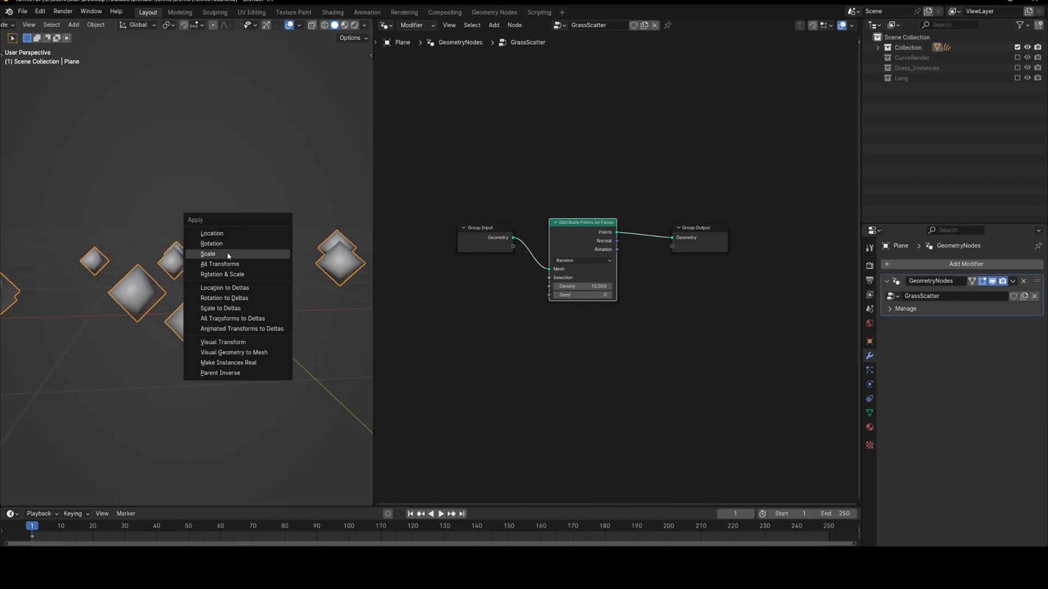
pyautogui.click(208, 254)
pyautogui.scroll(-5, 178, 275)
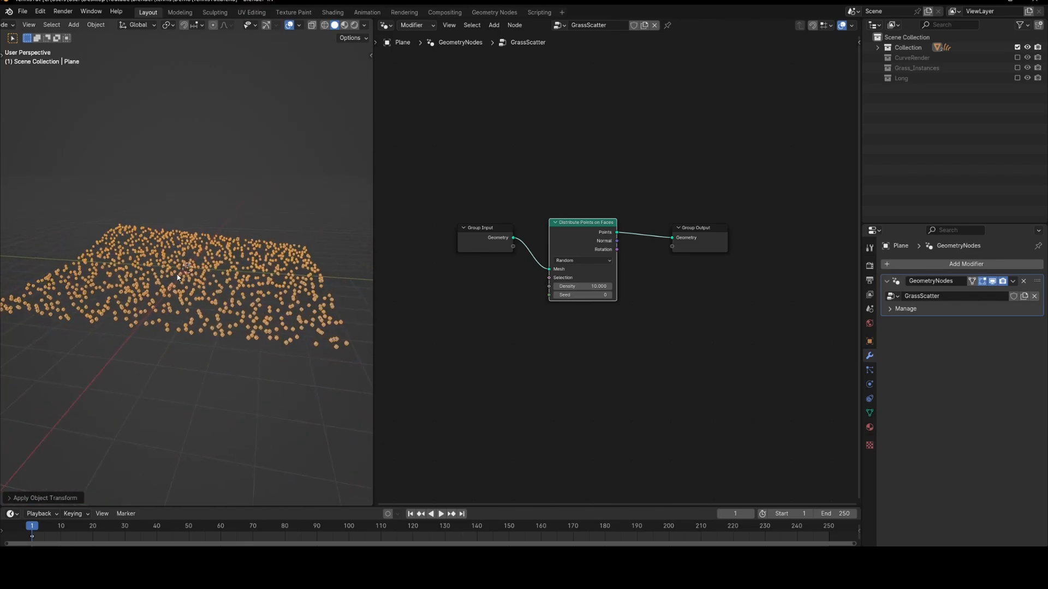
# - Set the Density of Distribute Points on Faces to 500
pyautogui.scroll(6, 178, 275)
pyautogui.moveTo(210, 93); pyautogui.dragTo(183, 85, button='middle')
pyautogui.scroll(6, 590, 288)
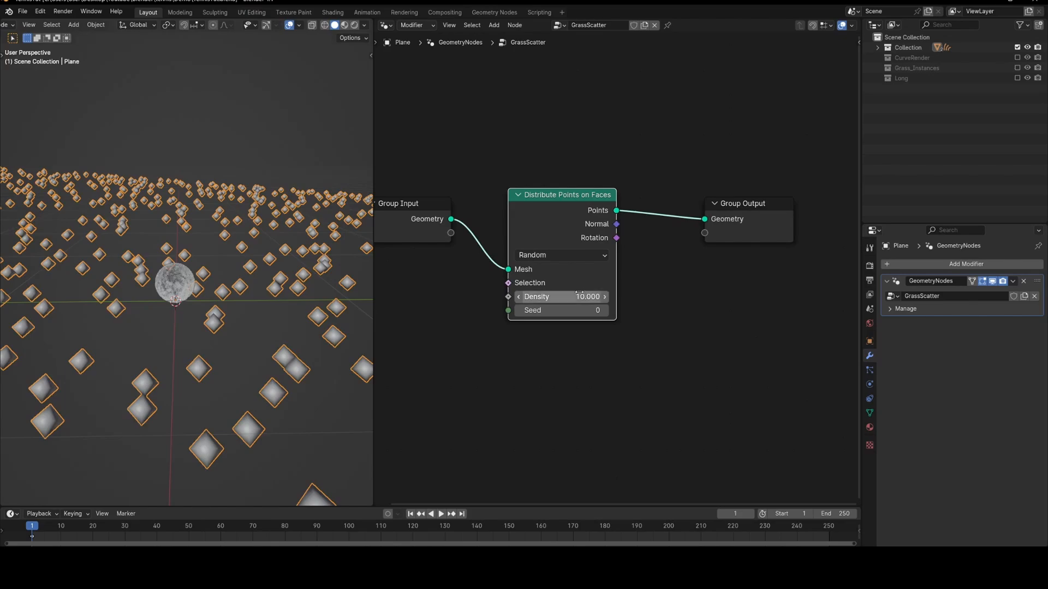
pyautogui.click(558, 297)
pyautogui.press('Return')
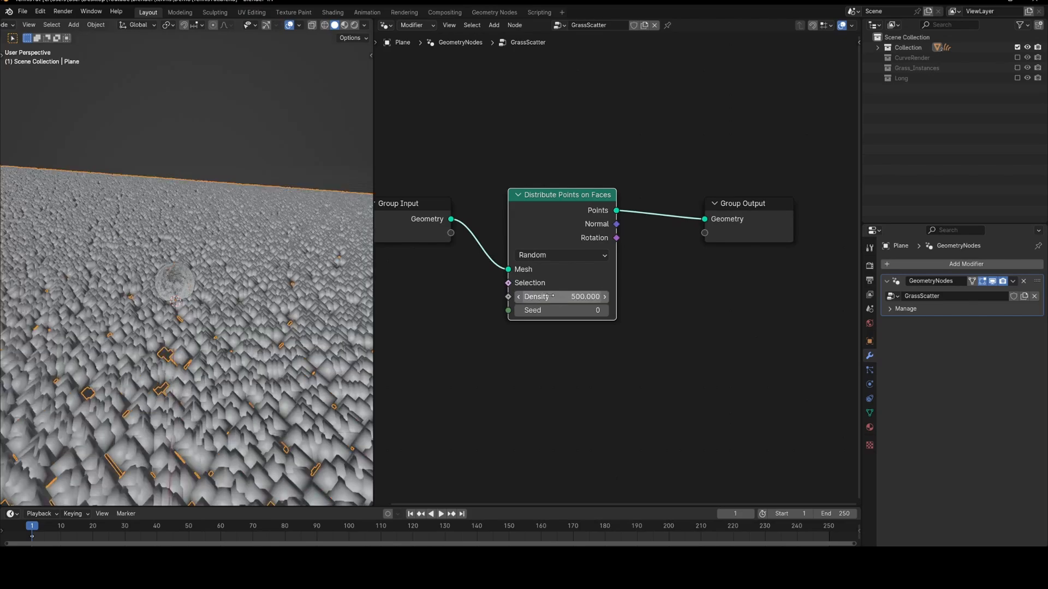
# - Deselect the plane and insert an Instance on Points node between Distribute Points on Faces and Group Output
pyautogui.click(196, 91)
pyautogui.scroll(-5, 197, 91)
pyautogui.moveTo(196, 91); pyautogui.dragTo(296, 212, button='middle')
pyautogui.hotkey('shift', 'a')
pyautogui.write('s')
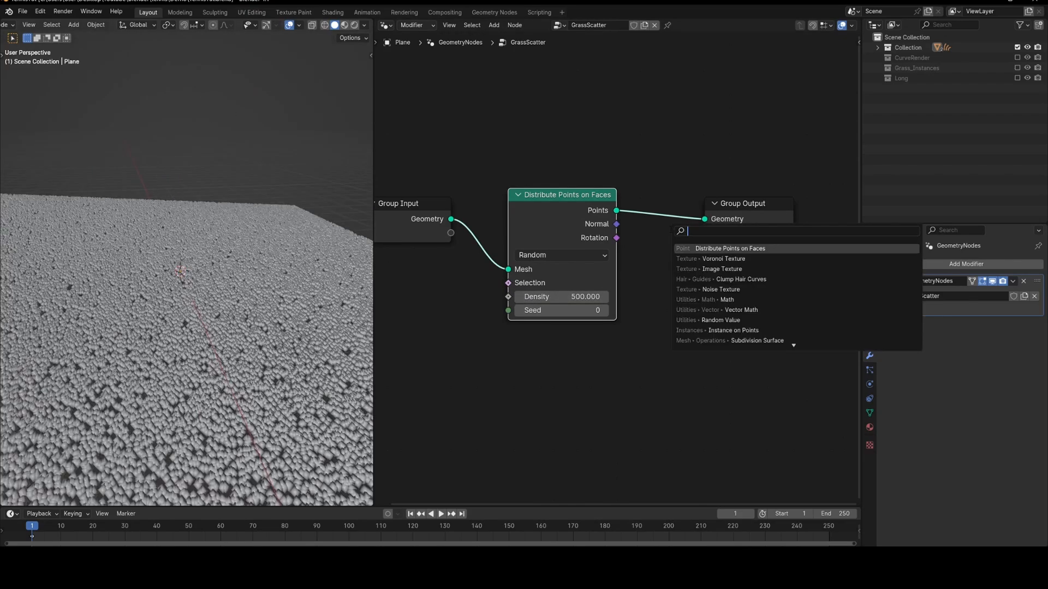
pyautogui.write('inst')
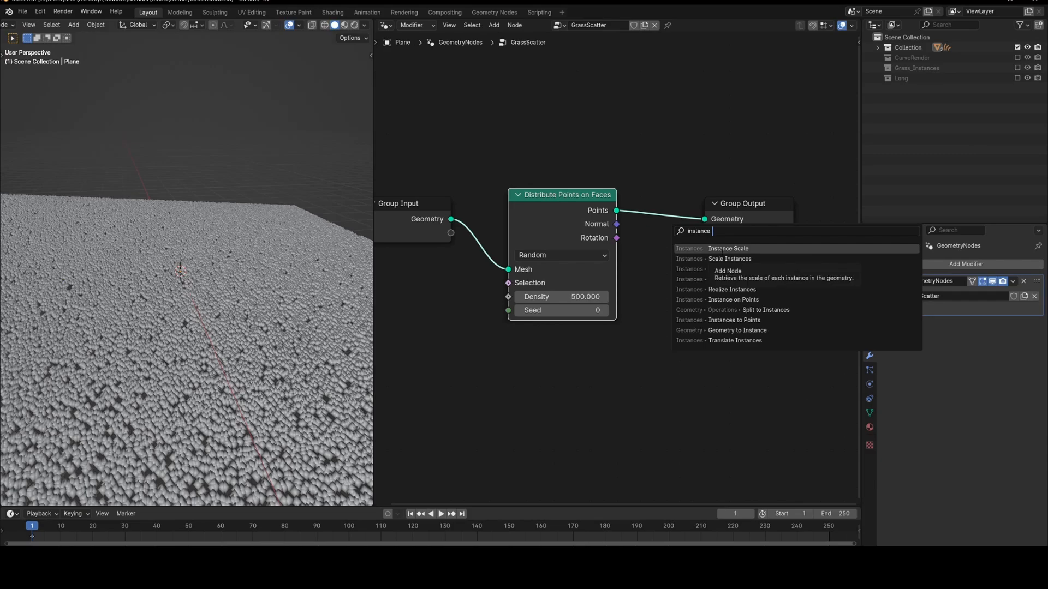
pyautogui.write('ance on')
pyautogui.press('Return')
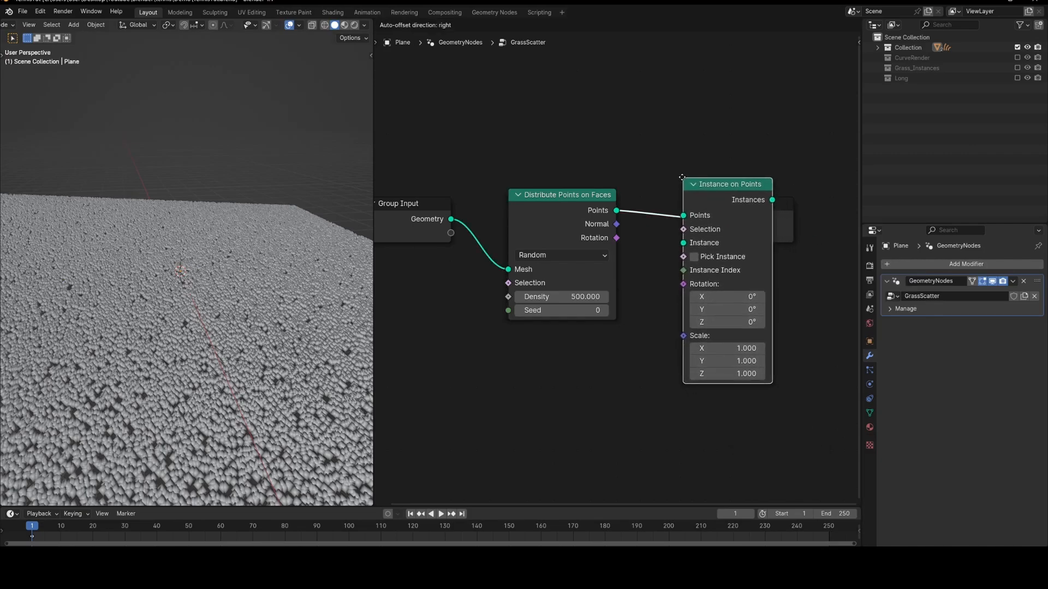
pyautogui.click(682, 176)
# - Add the Grass_Instances collection as a Collection Info node below Distribute Points on Faces, with Separate Children and Reset Children enabled
pyautogui.moveTo(569, 381); pyautogui.dragTo(610, 316, button='middle')
pyautogui.click(610, 315)
pyautogui.hotkey('shift', 'a')
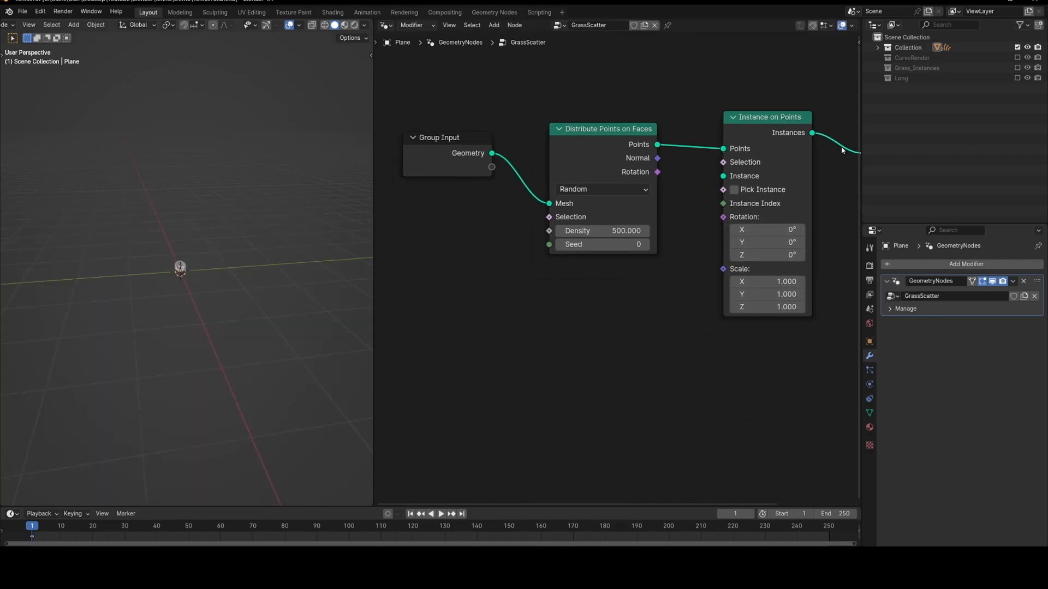
pyautogui.moveTo(916, 68); pyautogui.dragTo(581, 299)
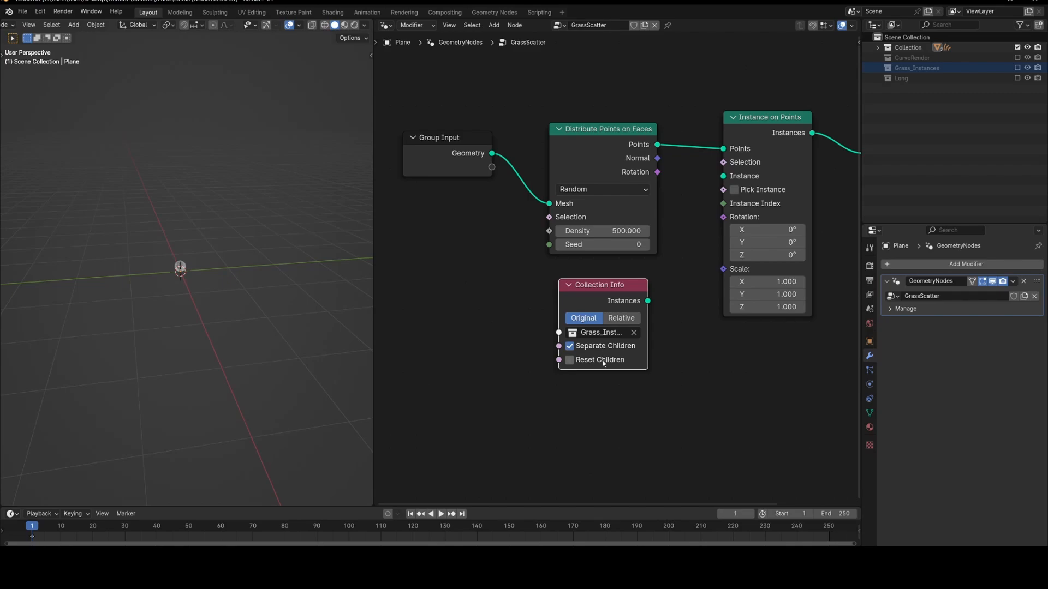
pyautogui.press('g')
pyautogui.click(546, 350)
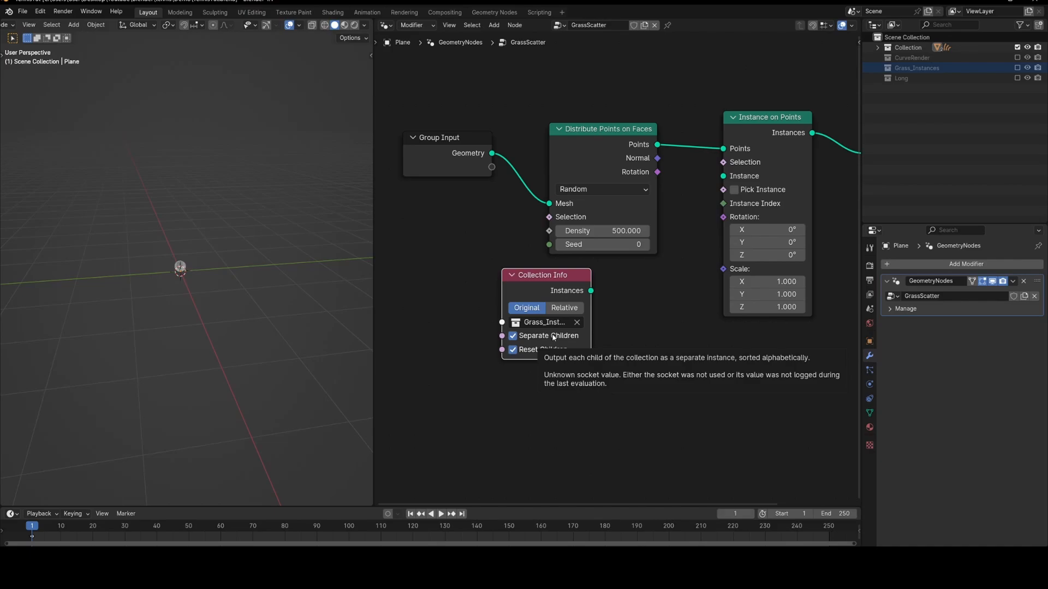
# - Connect the Collection Info Instances output to the Instance input of Instance on Points and enable Pick Instance
pyautogui.moveTo(618, 298); pyautogui.dragTo(737, 178)
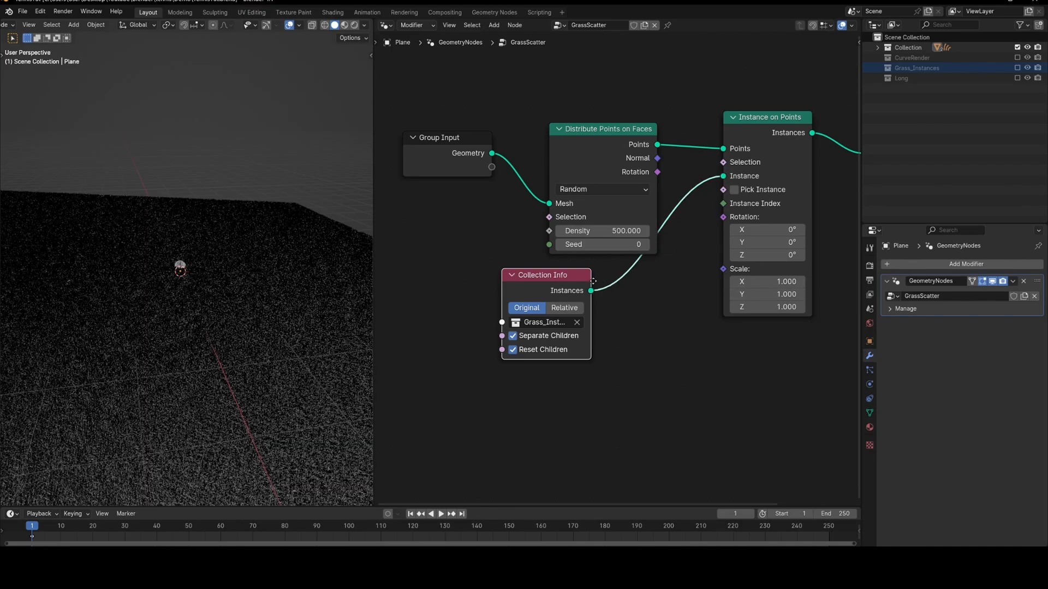
pyautogui.moveTo(593, 281); pyautogui.dragTo(605, 281)
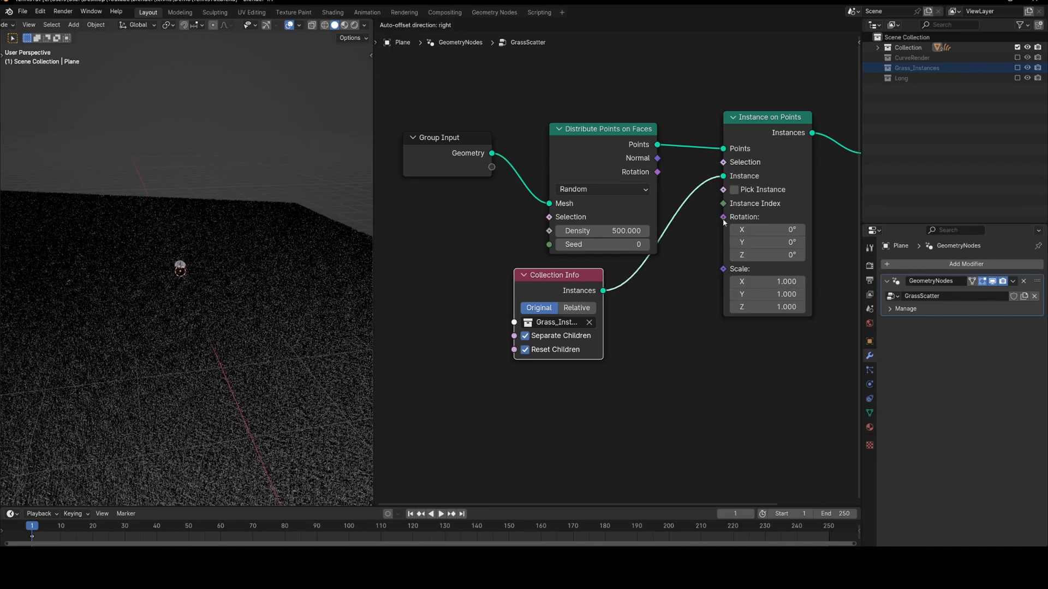
pyautogui.click(741, 192)
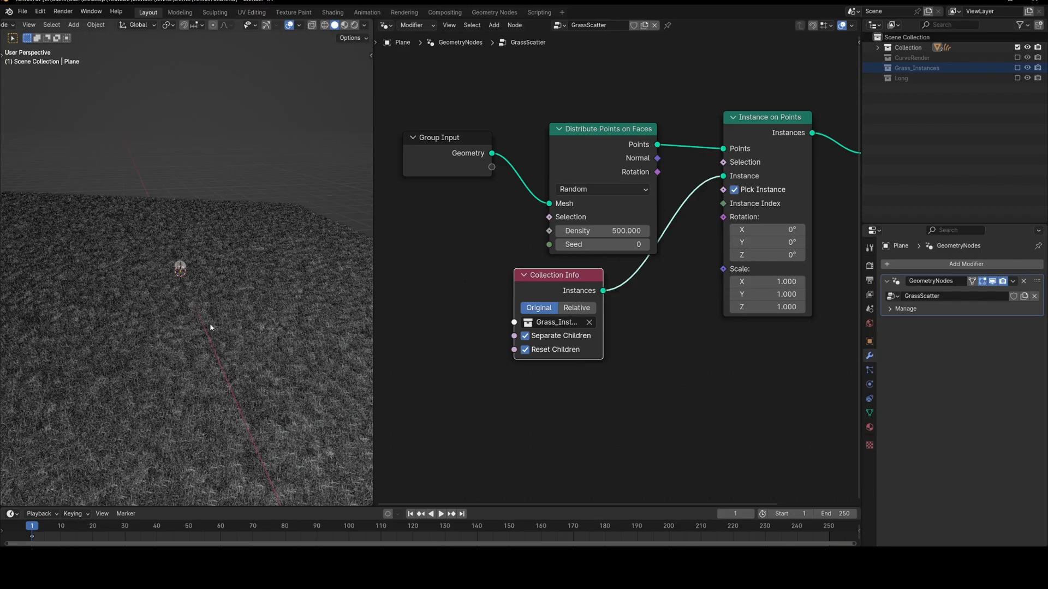
# - Examine the scattered grass around the tennis ball from several angles and distances
pyautogui.moveTo(210, 326)
pyautogui.mouseDown(button='middle')
pyautogui.moveTo(221, 282)
pyautogui.moveTo(203, 301)
pyautogui.moveTo(209, 334)
pyautogui.mouseUp(button='middle')
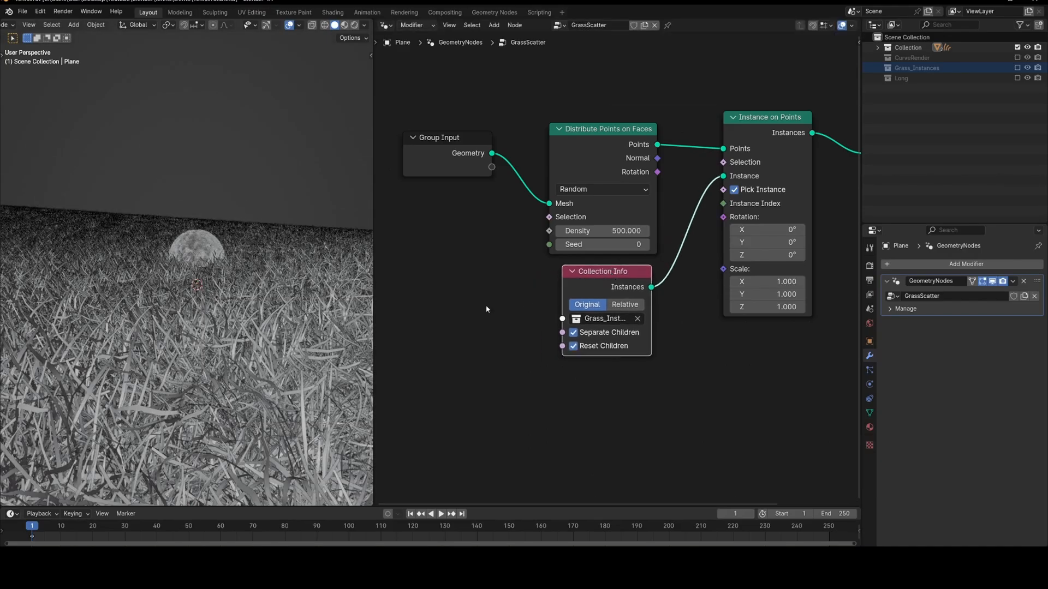
pyautogui.scroll(2, 226, 294)
pyautogui.moveTo(225, 294); pyautogui.dragTo(246, 321, button='middle')
pyautogui.scroll(-5, 203, 270)
pyautogui.scroll(12, 226, 313)
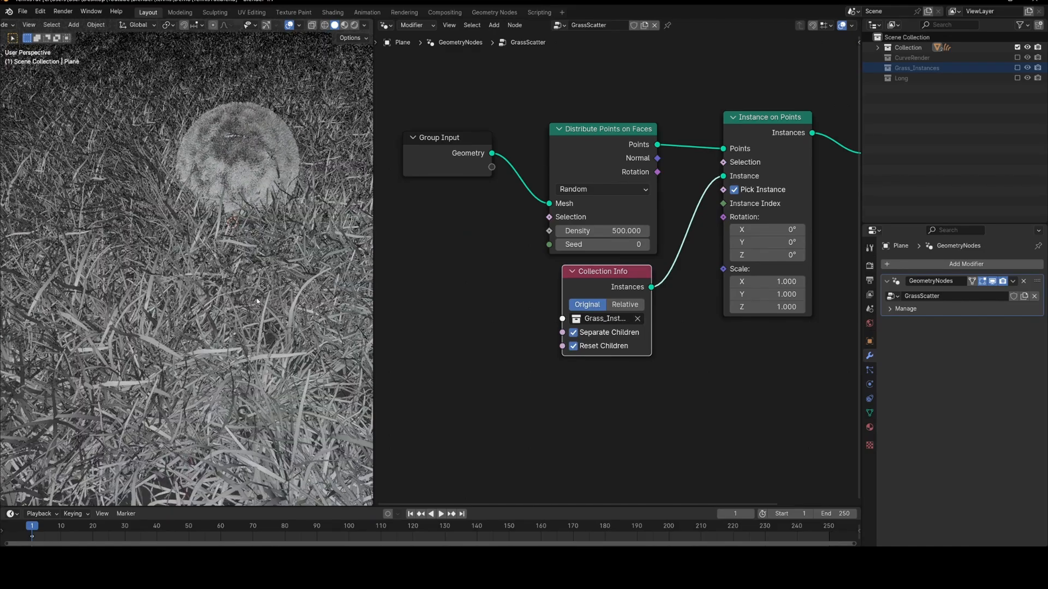
pyautogui.scroll(-3, 247, 321)
pyautogui.moveTo(607, 290); pyautogui.dragTo(606, 284)
pyautogui.scroll(-3, 555, 381)
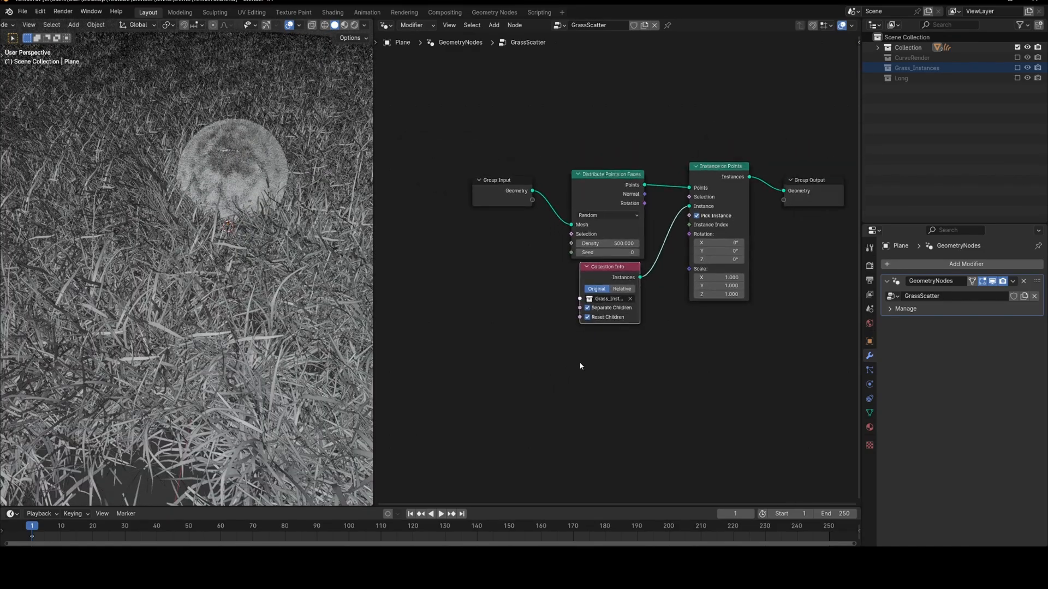
# - Add a Random Value node set to Vector below Collection Info and connect its Value to the Rotation of Instance on Points
pyautogui.hotkey('shift', 'a')
pyautogui.write('rand')
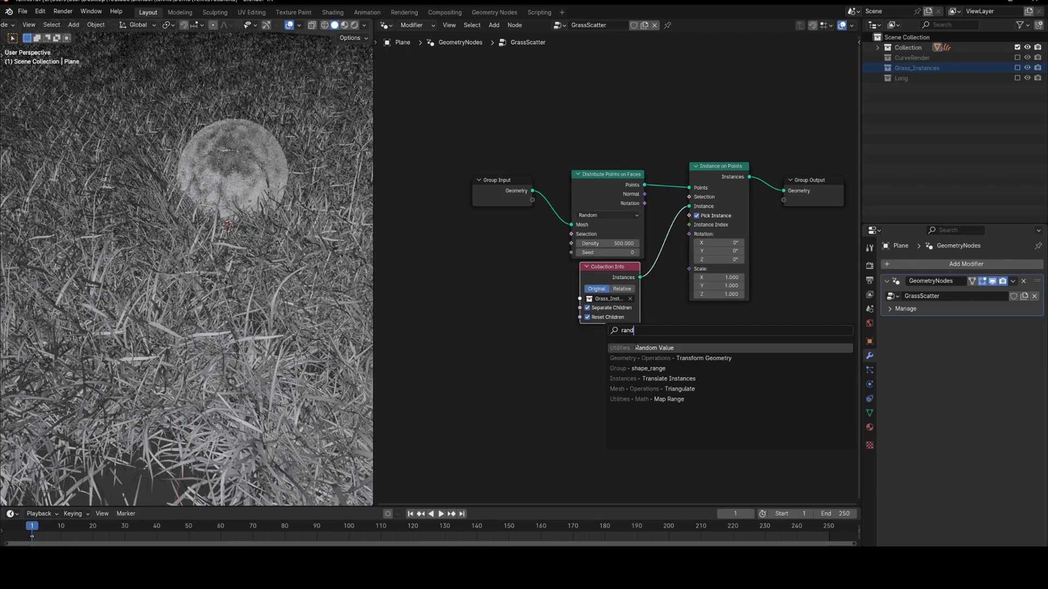
pyautogui.click(654, 368)
pyautogui.click(595, 348)
pyautogui.scroll(2, 622, 380)
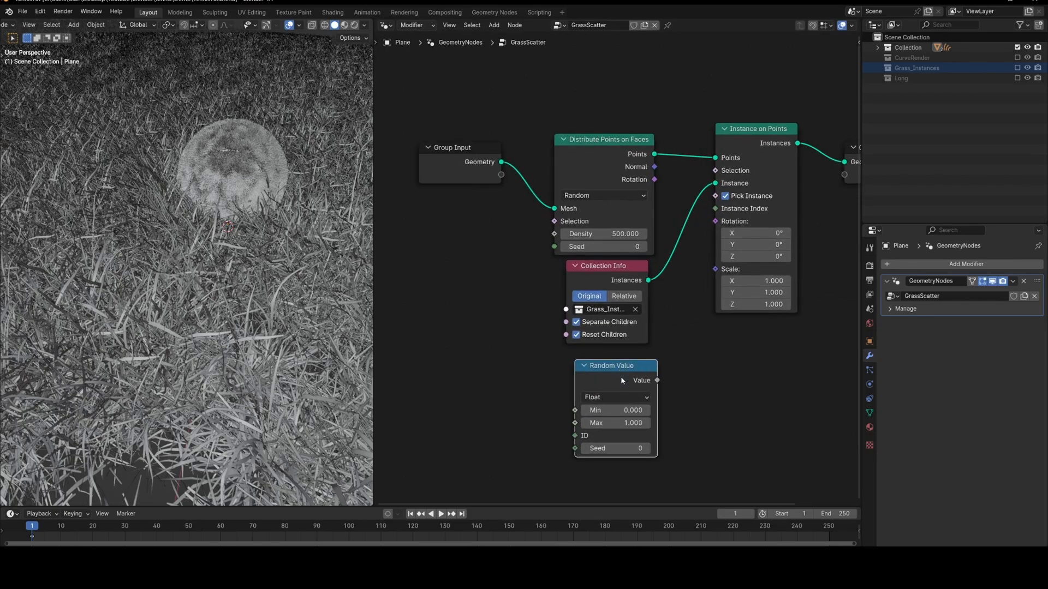
pyautogui.click(628, 396)
pyautogui.click(627, 443)
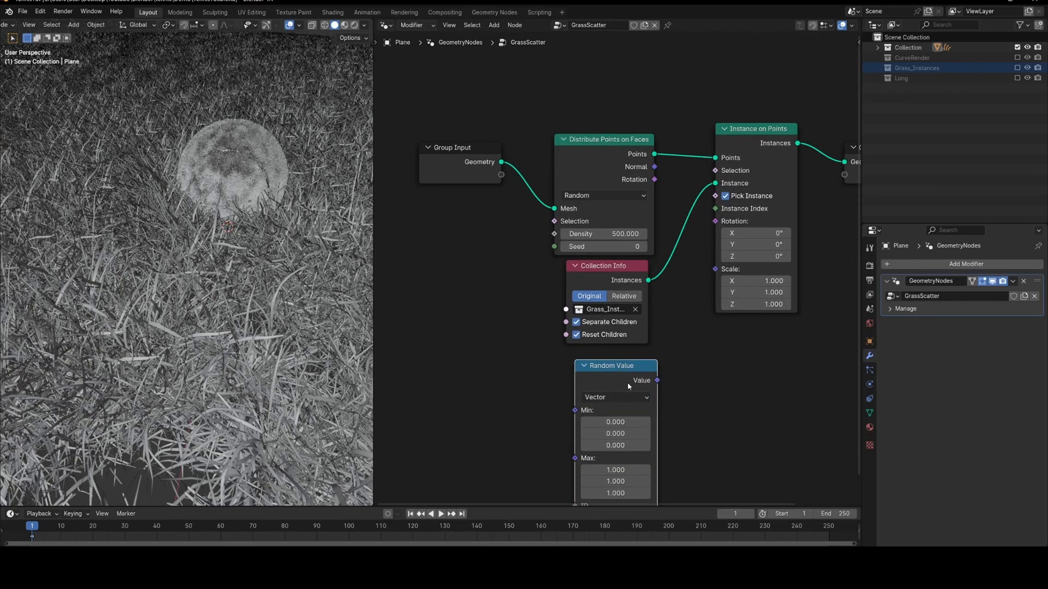
pyautogui.press('Home')
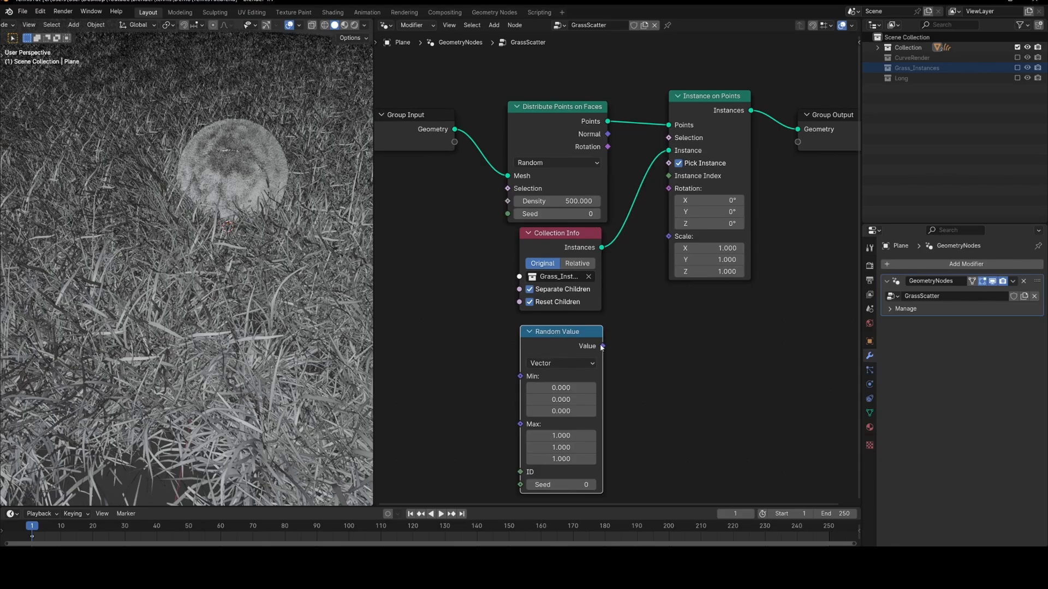
pyautogui.moveTo(672, 191); pyautogui.dragTo(671, 189)
# - Set all three Max components of the rotation's Random Value node to 6.240 and inspect the grass around the ball
pyautogui.scroll(4, 617, 390)
pyautogui.moveTo(614, 407); pyautogui.dragTo(617, 323, button='middle')
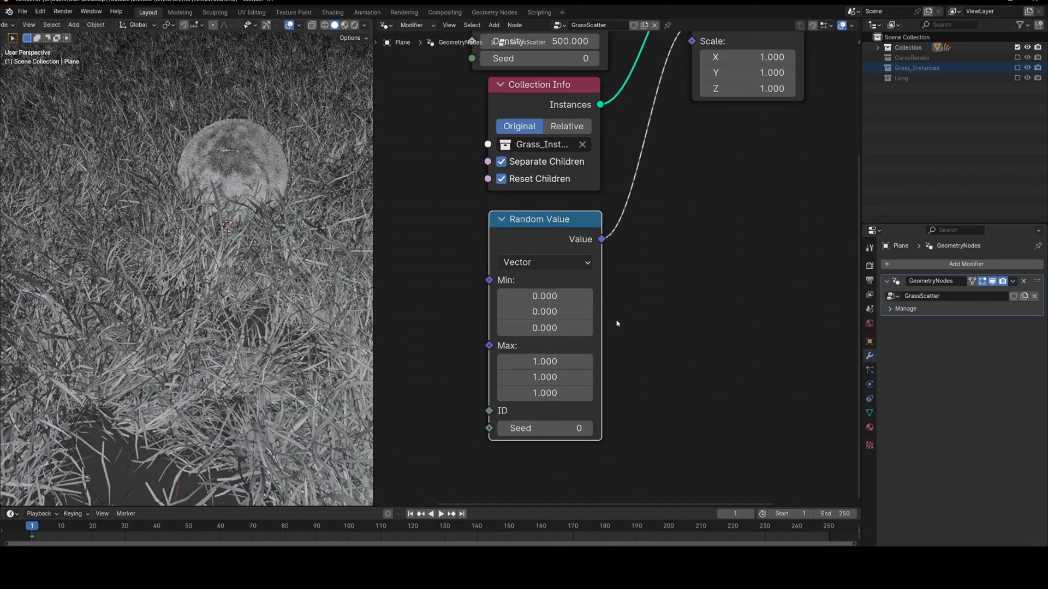
pyautogui.moveTo(551, 360); pyautogui.dragTo(872, 393)
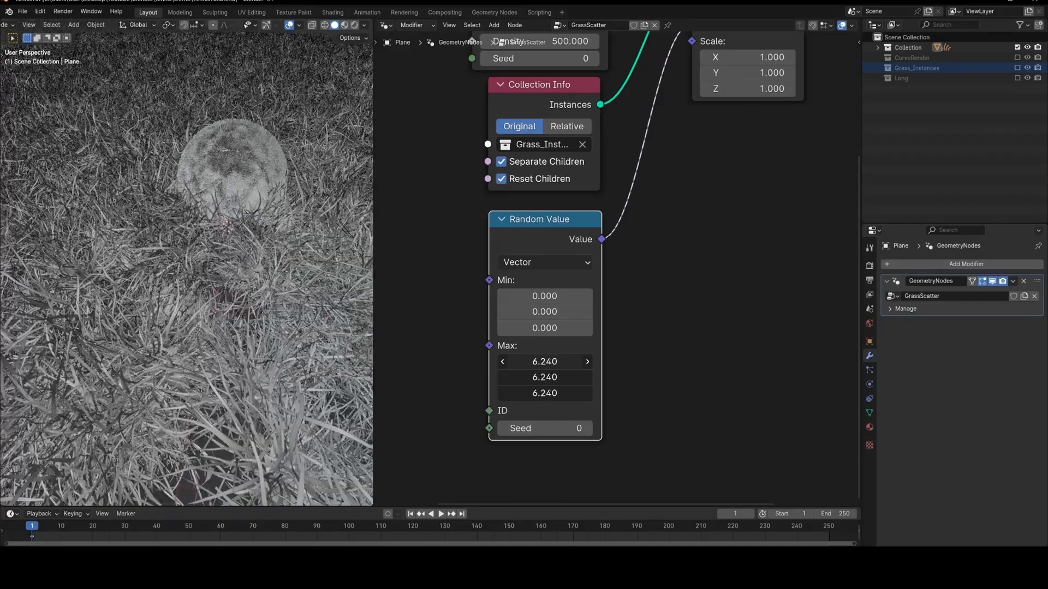
pyautogui.moveTo(150, 273); pyautogui.dragTo(156, 213, button='middle')
pyautogui.scroll(-3, 156, 213)
pyautogui.keyDown('shift'); pyautogui.moveTo(213, 256); pyautogui.dragTo(223, 296, button='middle'); pyautogui.keyUp('shift')
pyautogui.scroll(8, 224, 296)
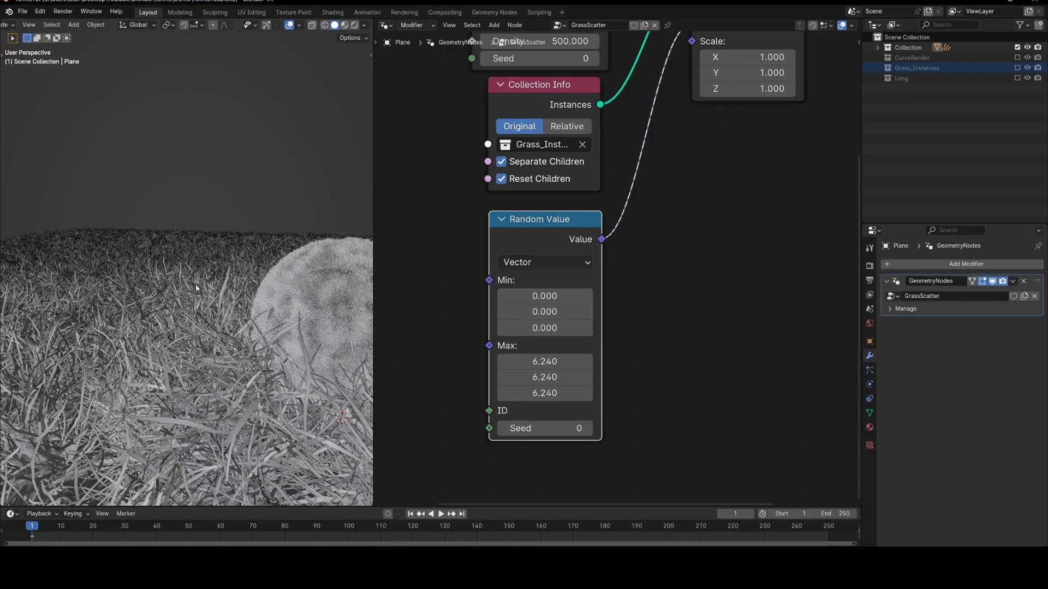
pyautogui.scroll(-1, 197, 288)
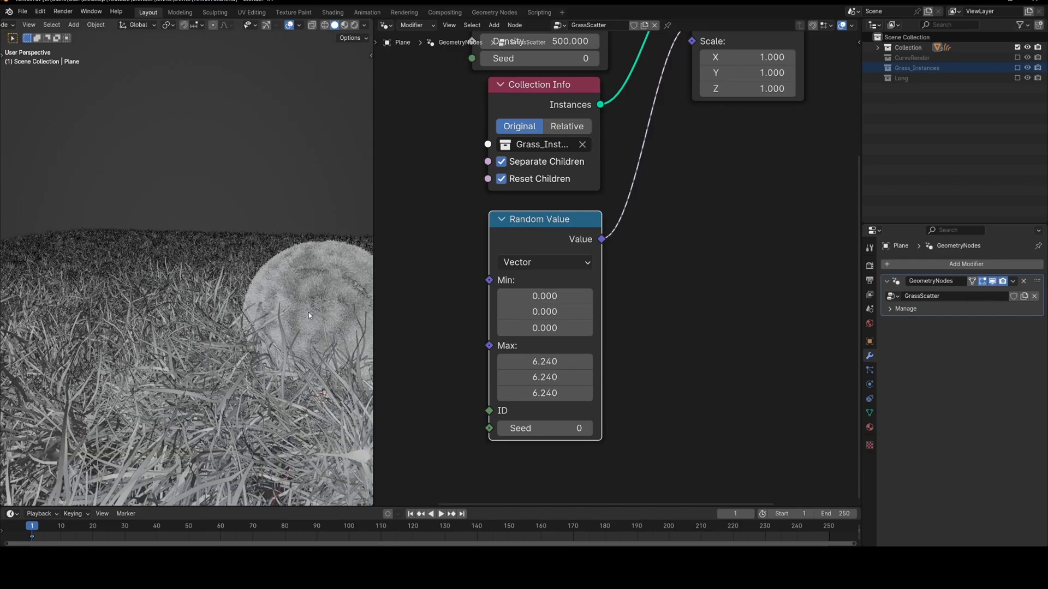
# - Reduce the X and Y Max components of the rotation's Random Value node to 0.310, keeping Z as is
pyautogui.moveTo(546, 362); pyautogui.dragTo(513, 377)
pyautogui.moveTo(212, 277)
pyautogui.mouseDown(button='middle')
pyautogui.moveTo(226, 328)
pyautogui.moveTo(225, 277)
pyautogui.mouseUp(button='middle')
pyautogui.scroll(-6, 226, 329)
pyautogui.scroll(5, 225, 276)
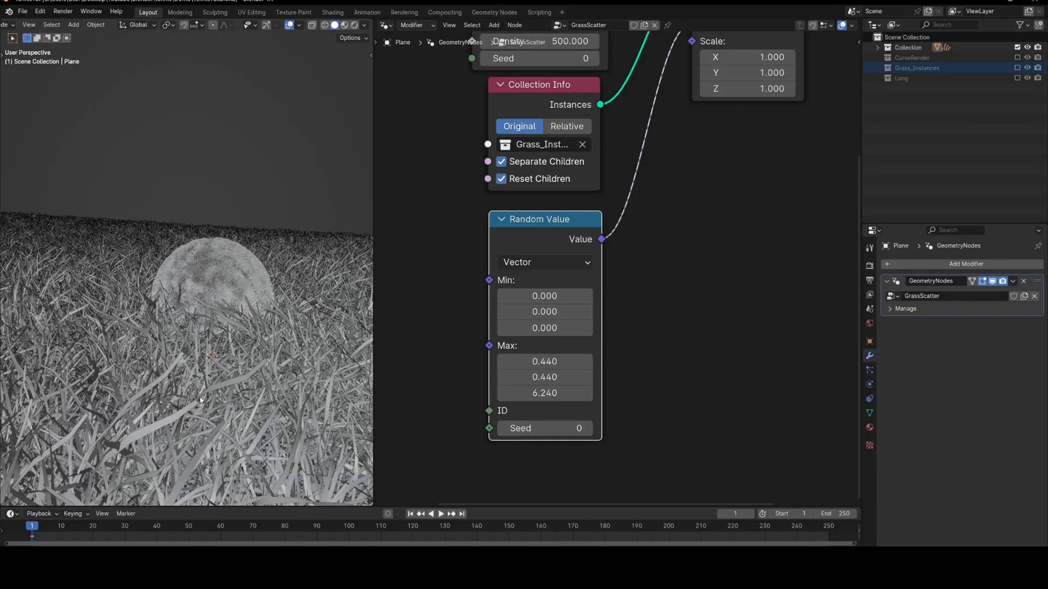
pyautogui.moveTo(544, 361); pyautogui.dragTo(539, 377)
# - Add a second Random Value node of type Float below the first and connect its Value to the Scale of Instance on Points
pyautogui.scroll(-2, 415, 327)
pyautogui.scroll(-2, 305, 302)
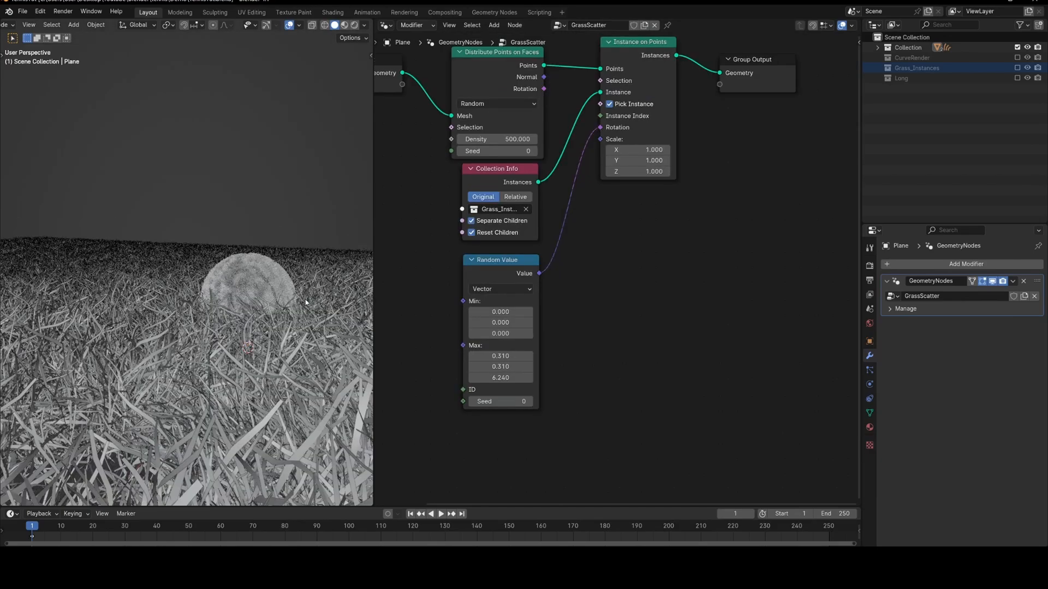
pyautogui.moveTo(553, 300); pyautogui.dragTo(589, 232, button='middle')
pyautogui.hotkey('shift', 'a')
pyautogui.write('ran')
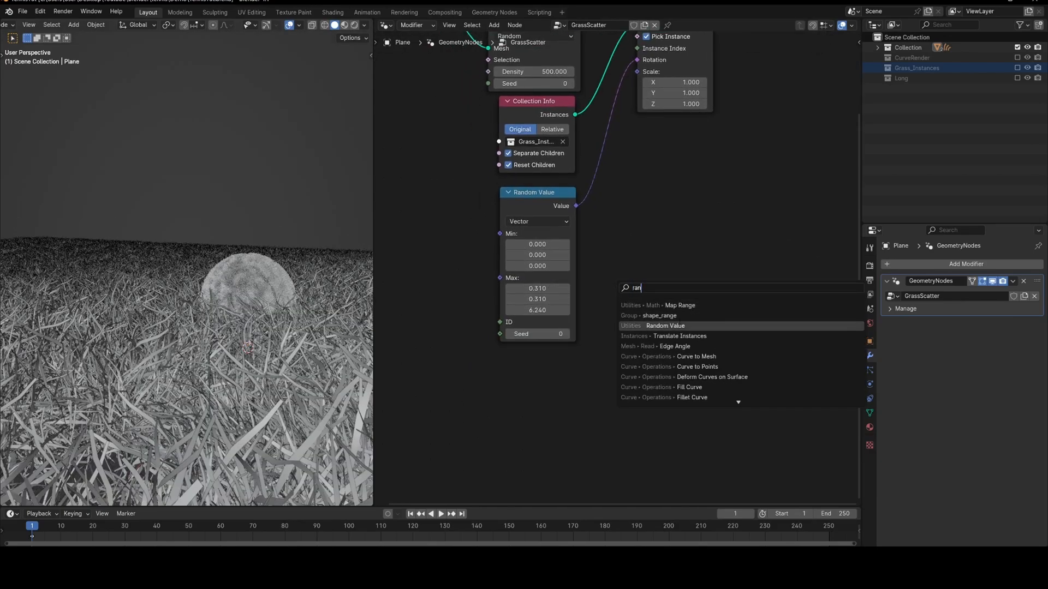
pyautogui.click(666, 326)
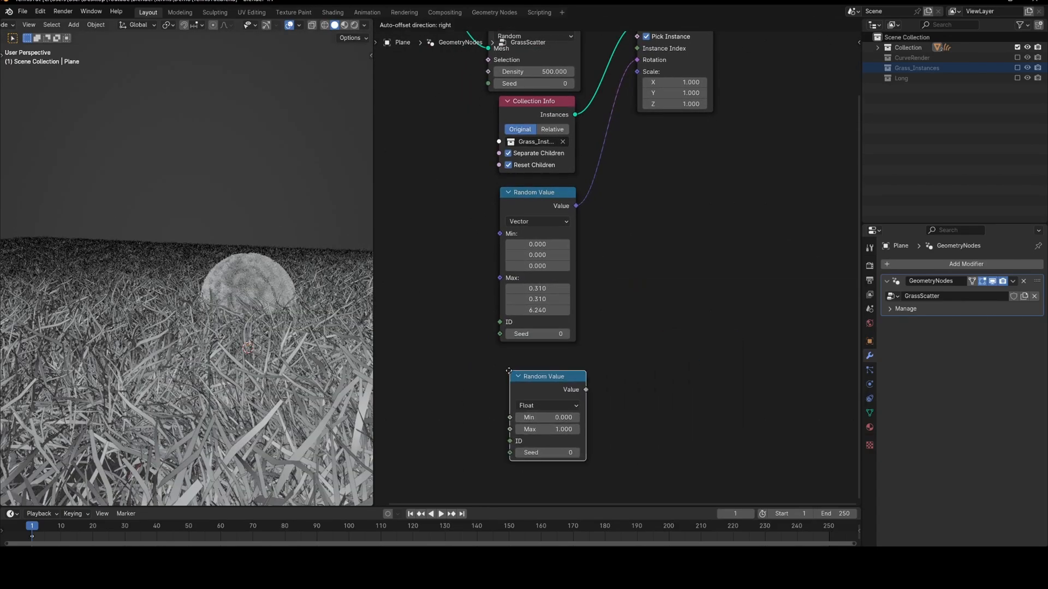
pyautogui.click(568, 380)
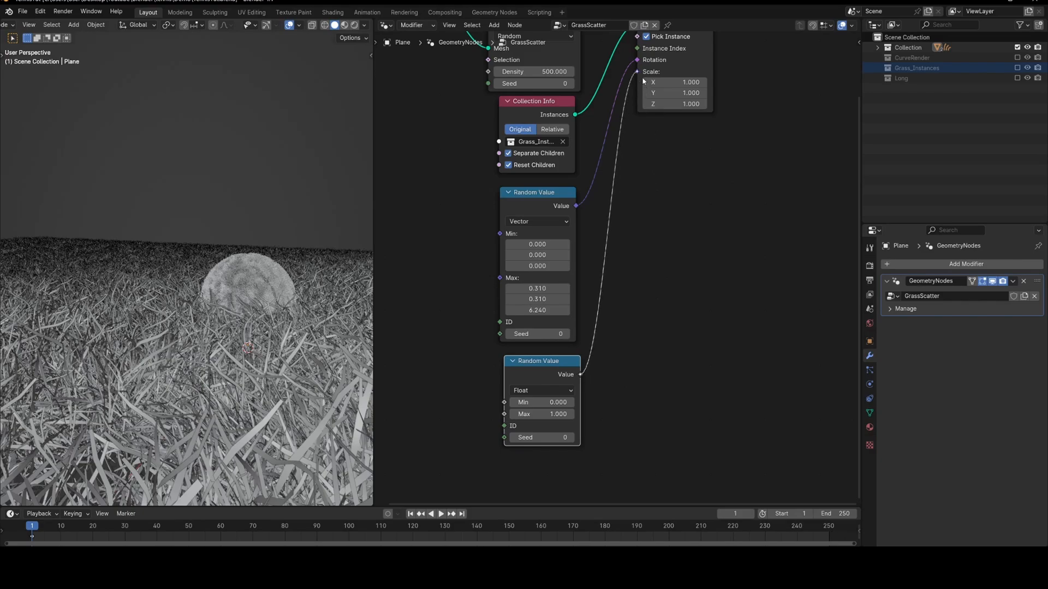
pyautogui.moveTo(642, 78); pyautogui.dragTo(642, 78)
# - Set the Min of the Random Value node driving the scale to 0.600 and inspect the grass field
pyautogui.moveTo(610, 345); pyautogui.dragTo(603, 283, button='middle')
pyautogui.scroll(4, 603, 284)
pyautogui.moveTo(524, 362); pyautogui.dragTo(547, 363)
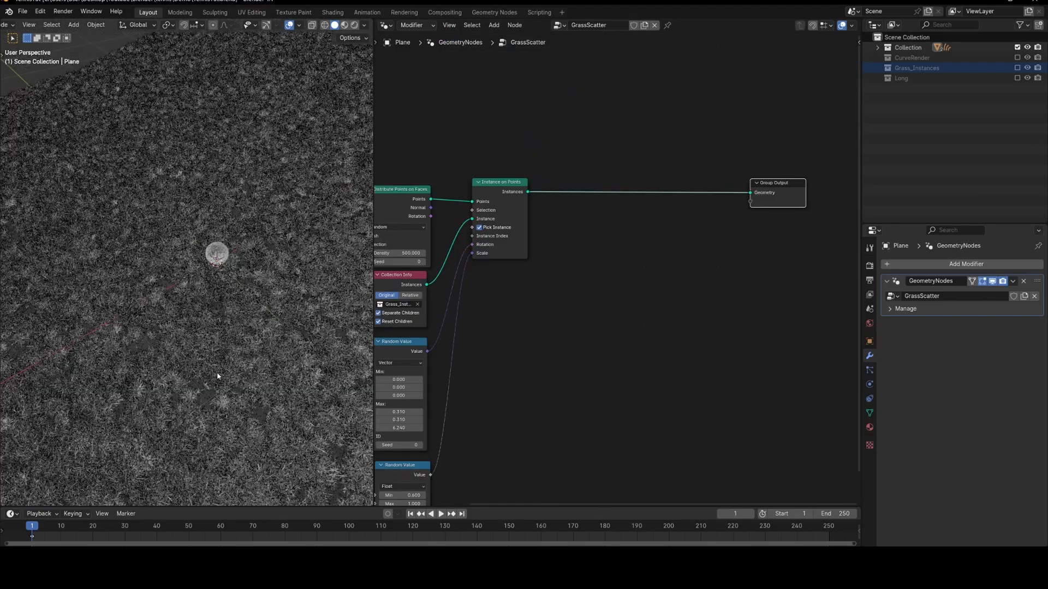
pyautogui.scroll(-6, 142, 271)
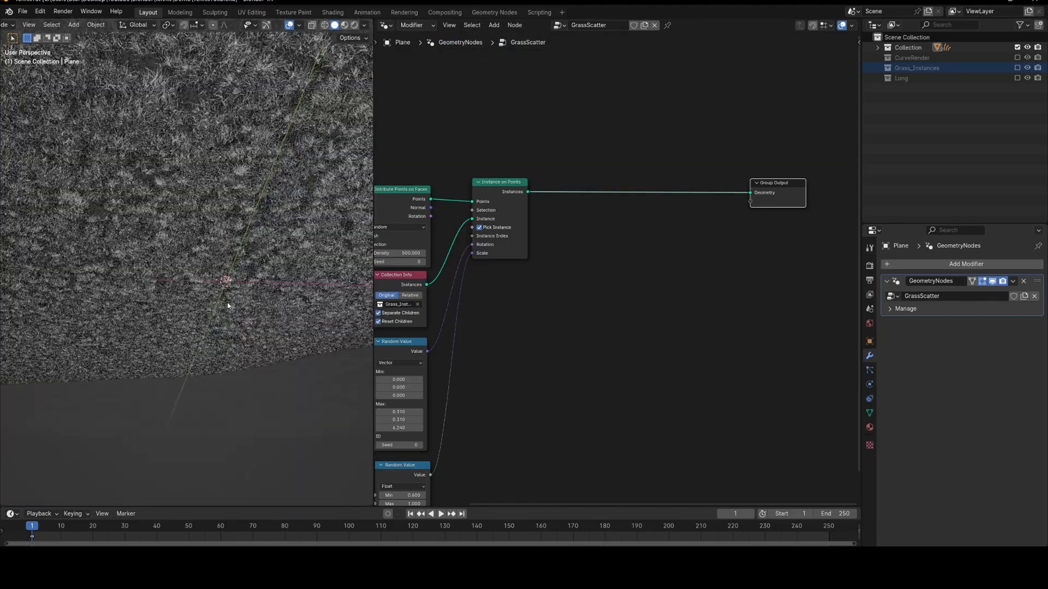
pyautogui.moveTo(269, 224); pyautogui.dragTo(171, 276, button='middle')
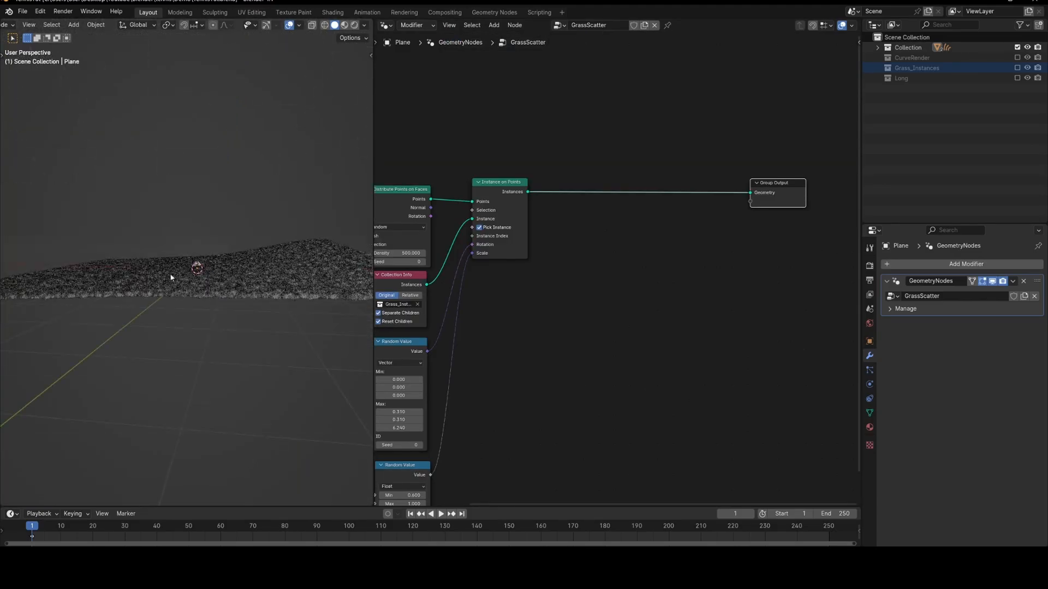
pyautogui.scroll(5, 231, 267)
pyautogui.scroll(-2, 193, 285)
# - Insert a Join Geometry node between Instance on Points and Group Output, and connect the Group Input Geometry to it as well
pyautogui.hotkey('shift', 'a')
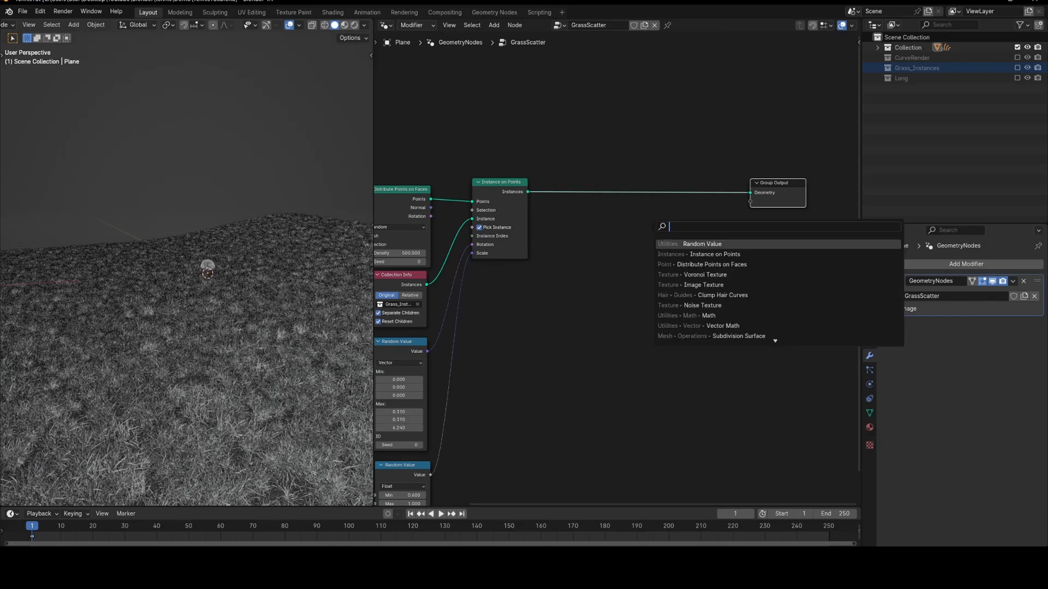
pyautogui.write('joi')
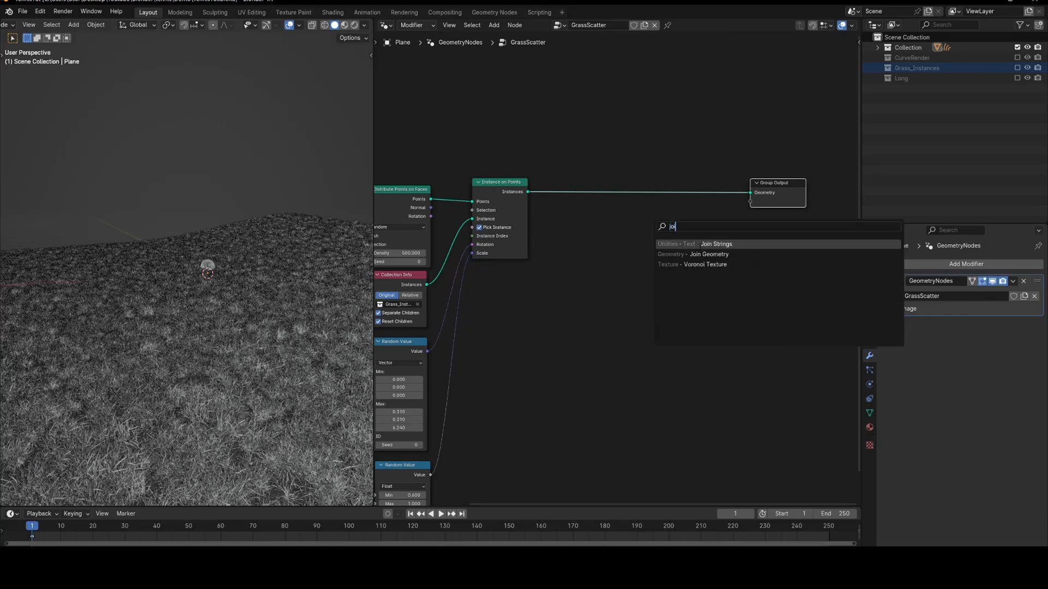
pyautogui.press('Down')
pyautogui.press('Return')
pyautogui.click(615, 184)
pyautogui.moveTo(574, 175); pyautogui.dragTo(663, 230, button='middle')
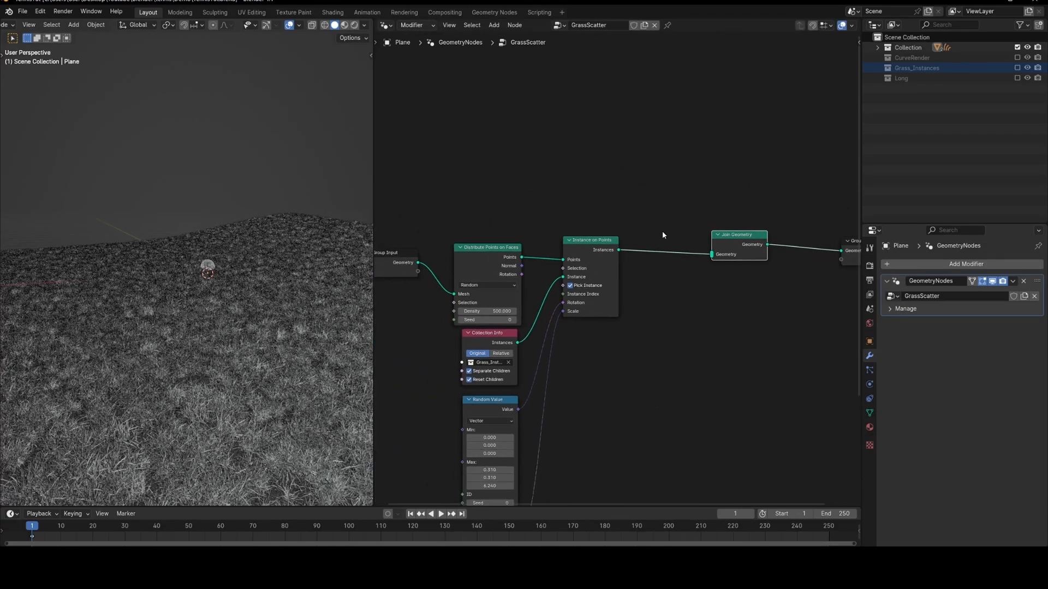
pyautogui.moveTo(448, 245); pyautogui.dragTo(496, 283, button='middle')
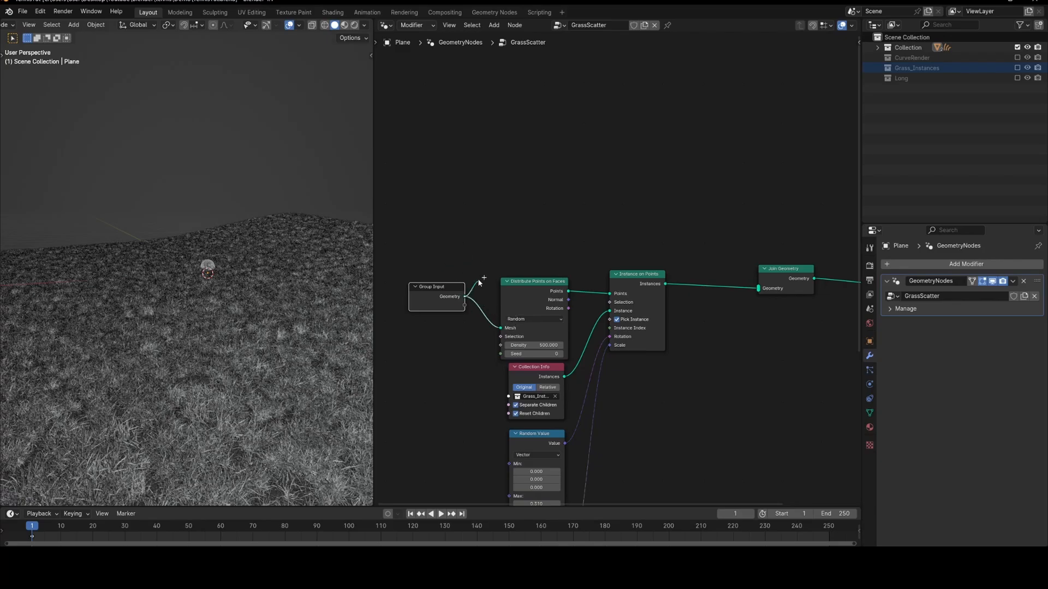
pyautogui.moveTo(465, 296); pyautogui.dragTo(757, 288)
pyautogui.moveTo(742, 308); pyautogui.dragTo(643, 263, button='middle')
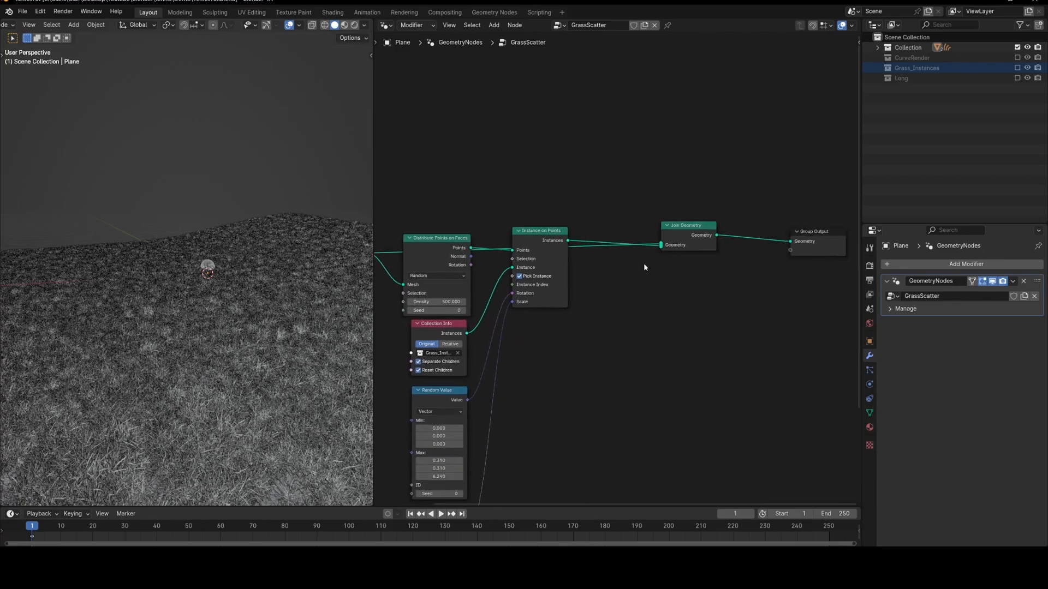
# - Move the grass plane slightly along the Z axis beneath the tennis ball, then deselect it
pyautogui.scroll(5, 308, 290)
pyautogui.click(308, 290)
pyautogui.press('g')
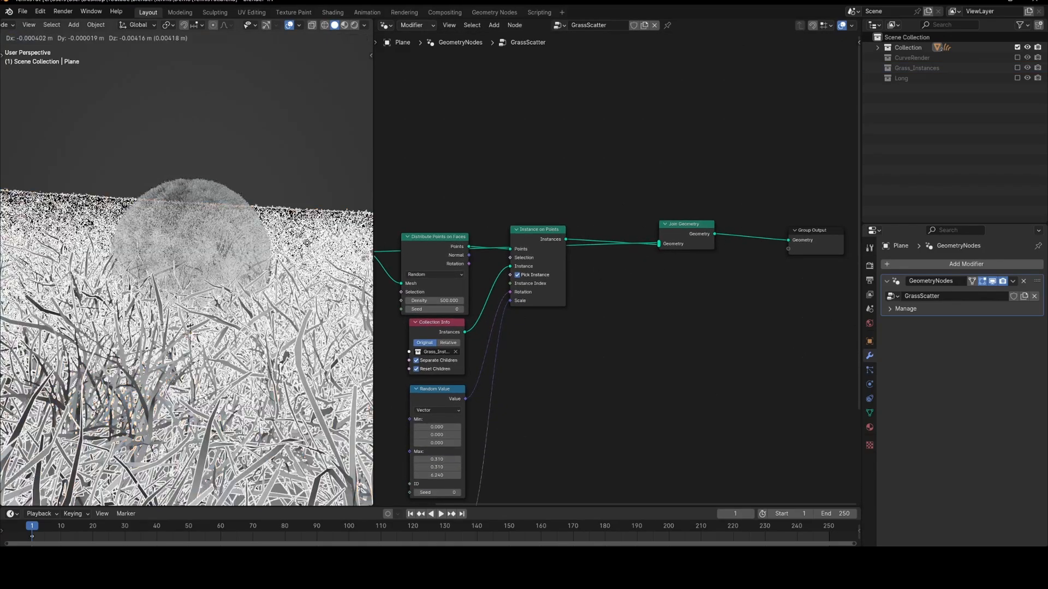
pyautogui.press('z')
pyautogui.click(306, 253)
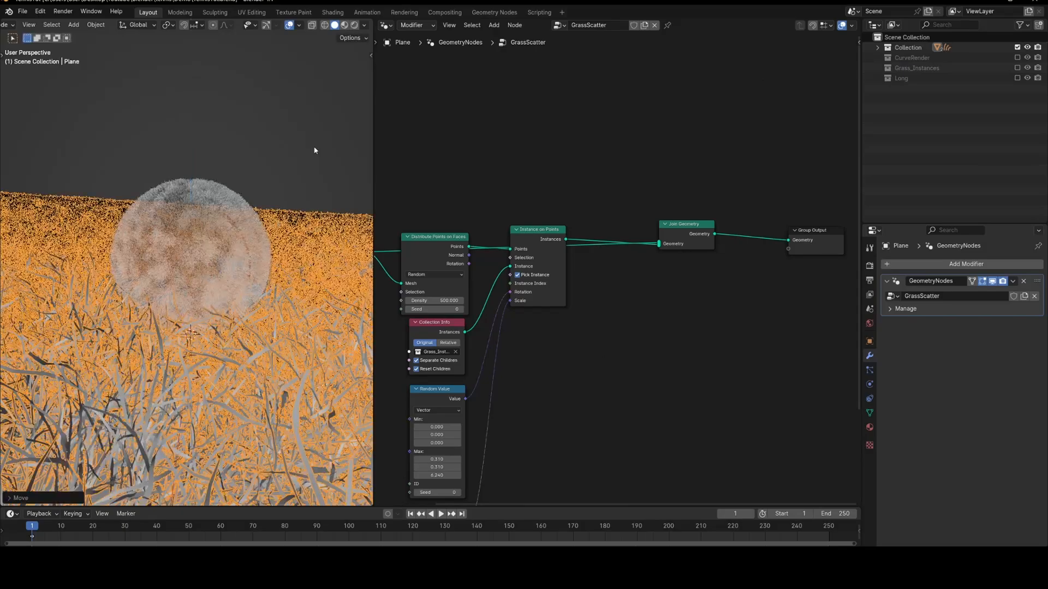
pyautogui.click(306, 155)
pyautogui.scroll(-3, 258, 212)
pyautogui.scroll(-3, 256, 213)
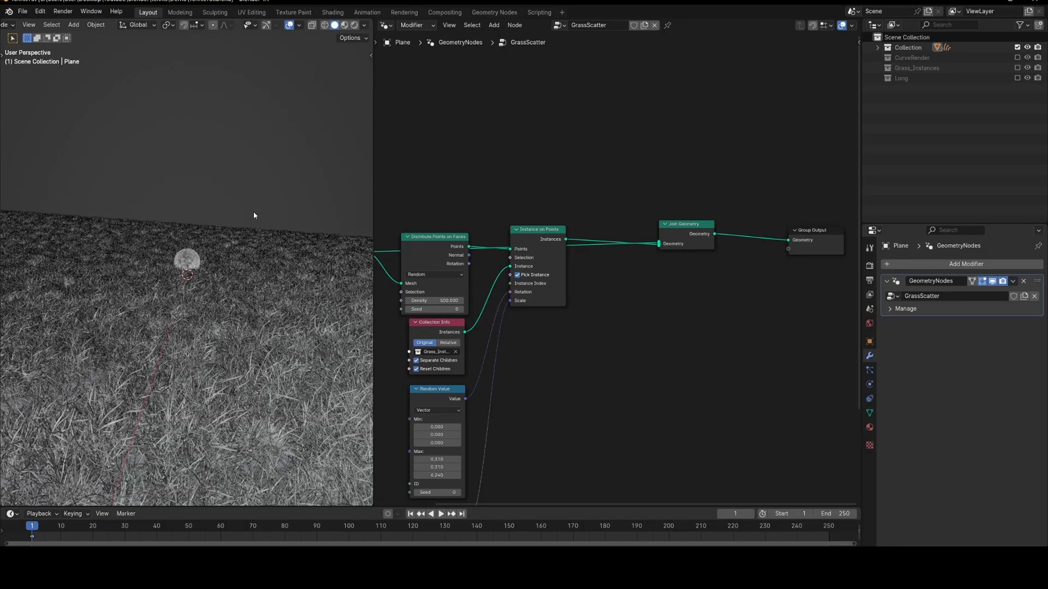
# - Switch the viewport to Rendered shading and examine the ground showing between the grass around the ball
pyautogui.scroll(5, 253, 213)
pyautogui.press('z')
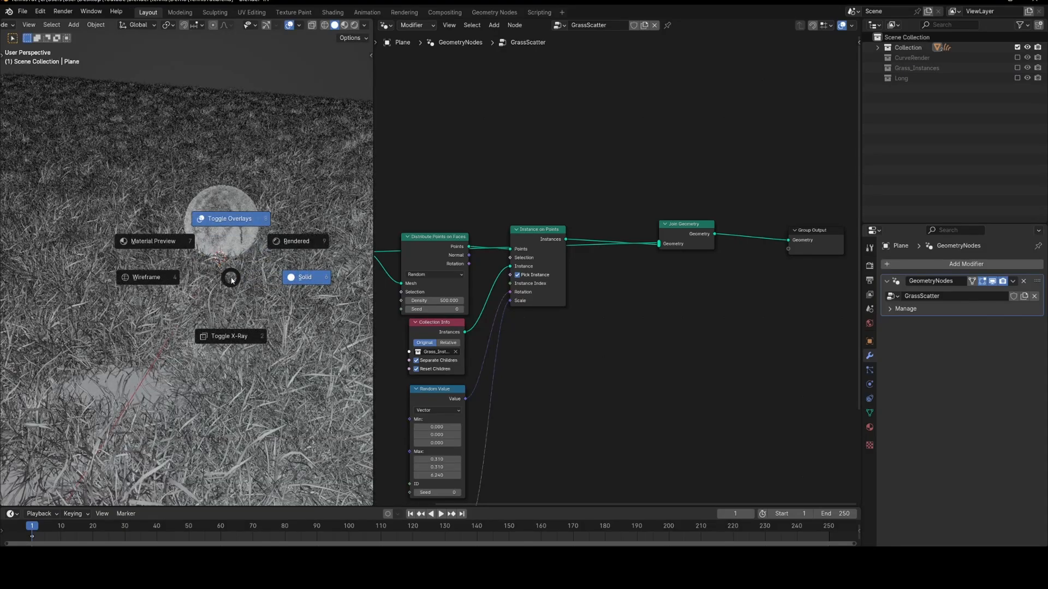
pyautogui.click(287, 236)
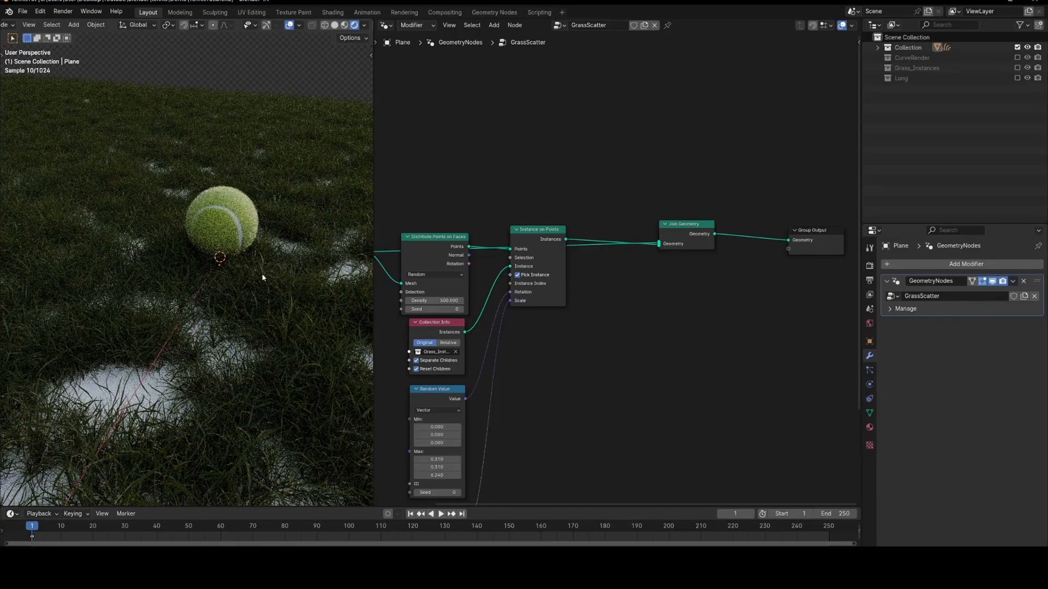
pyautogui.moveTo(293, 250); pyautogui.dragTo(293, 220, button='middle')
pyautogui.moveTo(287, 268); pyautogui.dragTo(241, 344, button='middle')
pyautogui.scroll(-6, 246, 285)
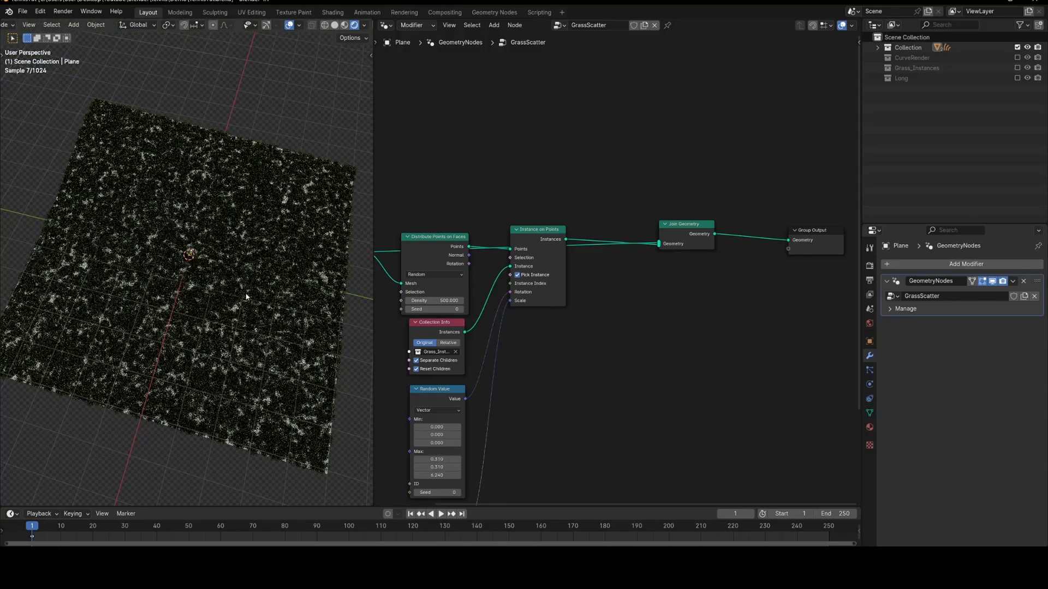
# - Select the grass plane and create a new material for it in the Shader Editor
pyautogui.scroll(5, 246, 296)
pyautogui.click(285, 305)
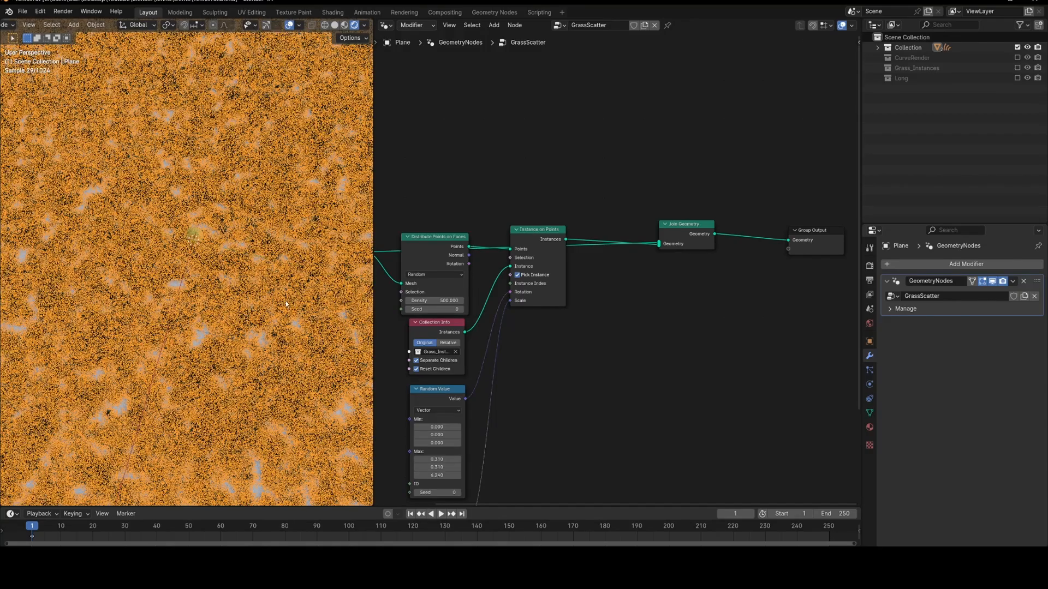
pyautogui.click(385, 25)
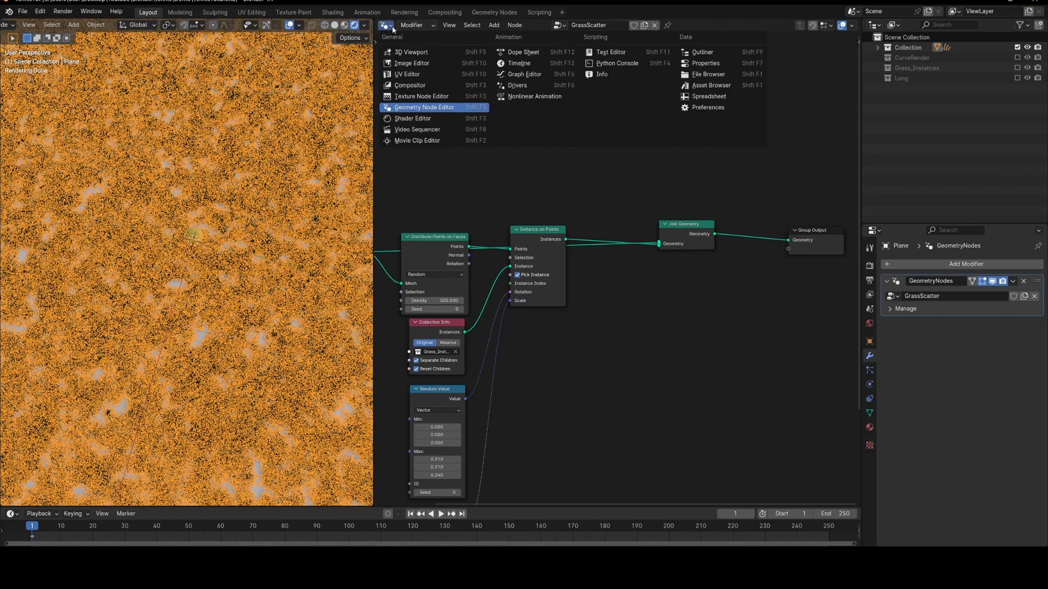
pyautogui.click(421, 119)
pyautogui.click(638, 25)
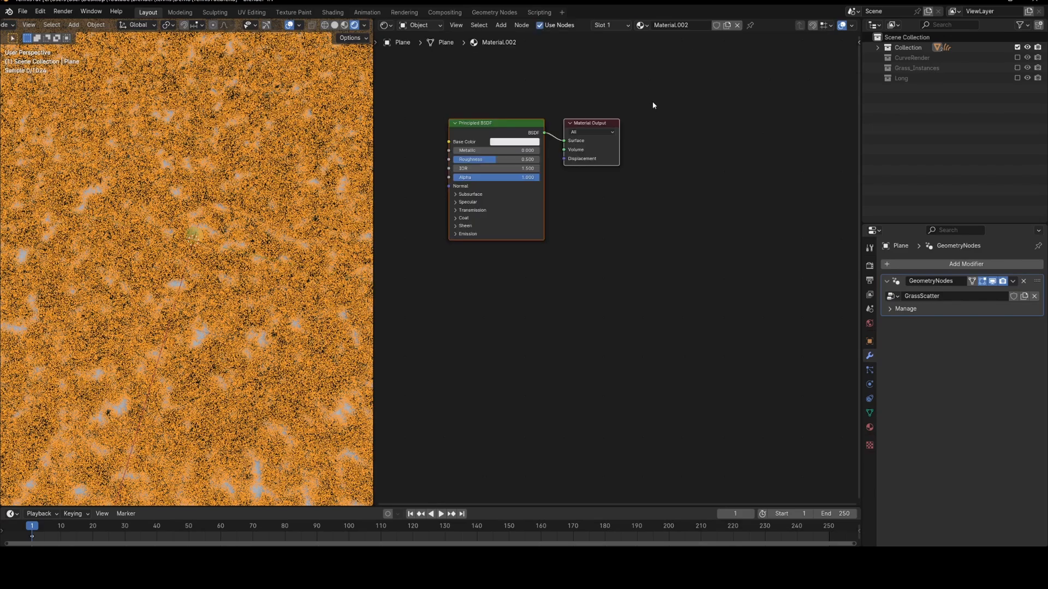
# - Set the Base Color of the plane's Principled BSDF to a dark green
pyautogui.scroll(3, 652, 101)
pyautogui.click(466, 80)
pyautogui.click(458, 120)
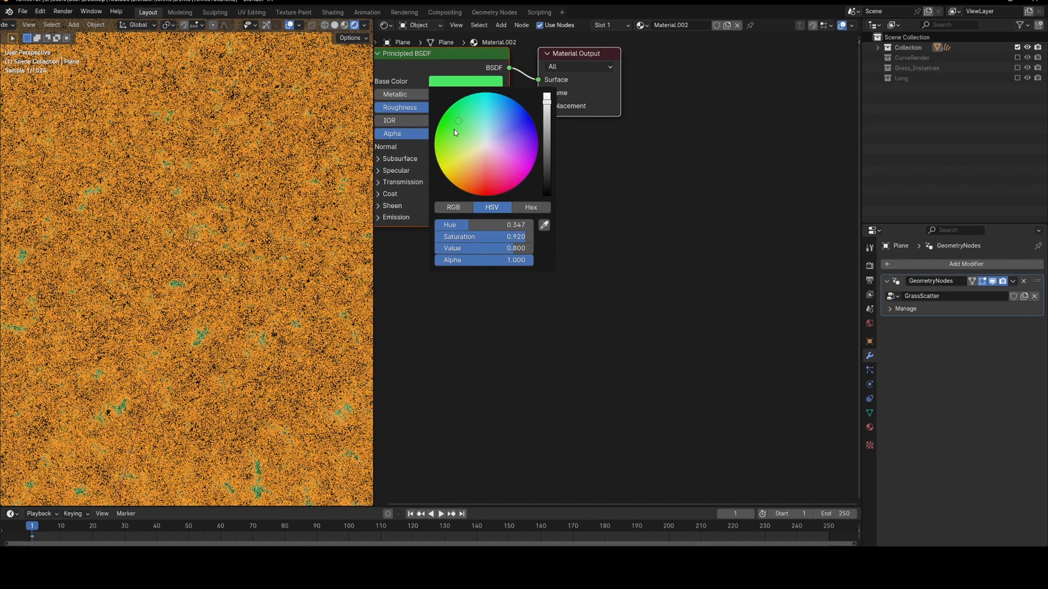
pyautogui.scroll(-15, 453, 131)
pyautogui.scroll(3, 453, 131)
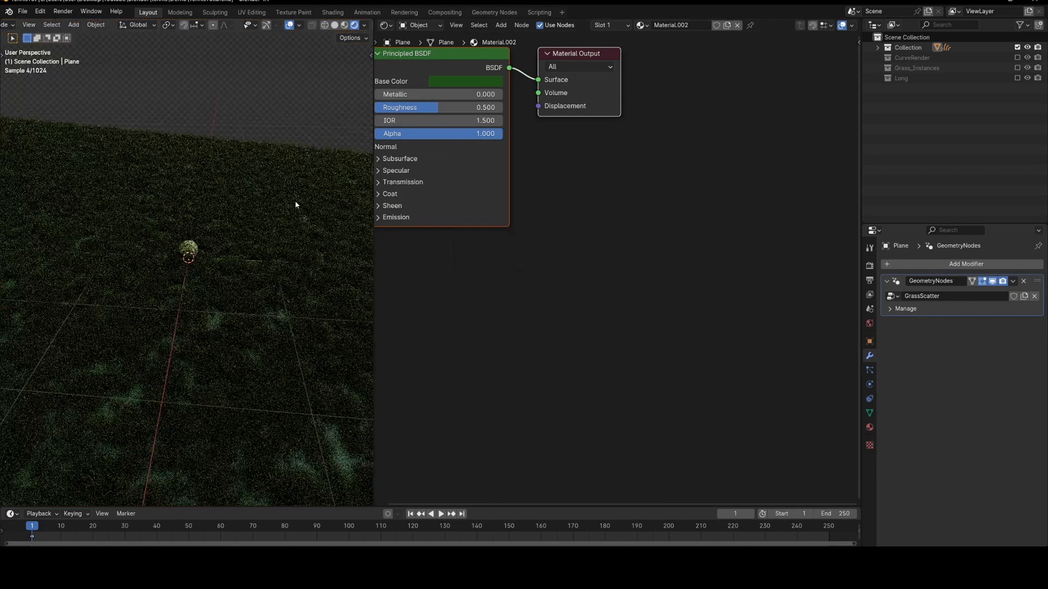
# - Set the Roughness of the plane's material to 0.805 and inspect the rendered ball and grass
pyautogui.scroll(4, 295, 202)
pyautogui.moveTo(280, 235); pyautogui.dragTo(264, 274, button='middle')
pyautogui.scroll(2, 257, 240)
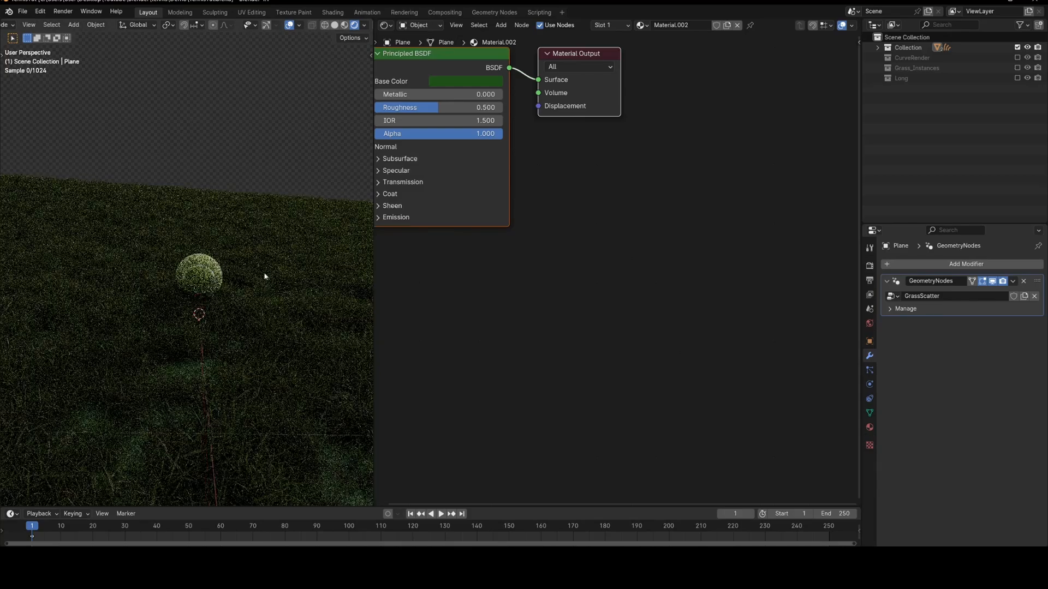
pyautogui.scroll(3, 266, 275)
pyautogui.moveTo(438, 107); pyautogui.dragTo(476, 107)
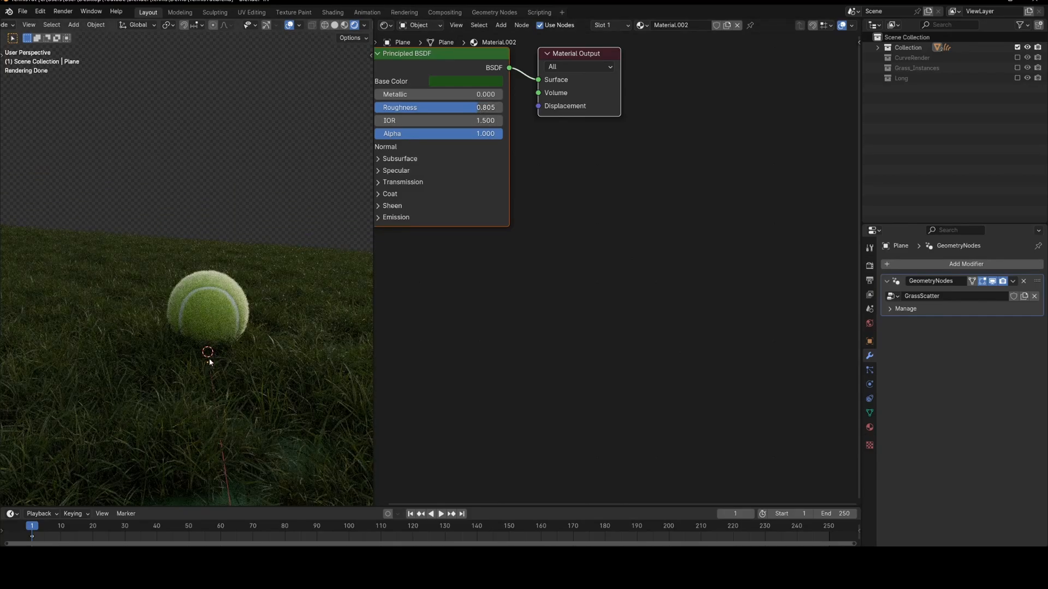
pyautogui.scroll(-2, 210, 361)
pyautogui.moveTo(215, 332); pyautogui.dragTo(284, 345, button='middle')
pyautogui.scroll(3, 247, 316)
pyautogui.scroll(-3, 256, 328)
pyautogui.scroll(-2, 241, 348)
pyautogui.scroll(5, 285, 387)
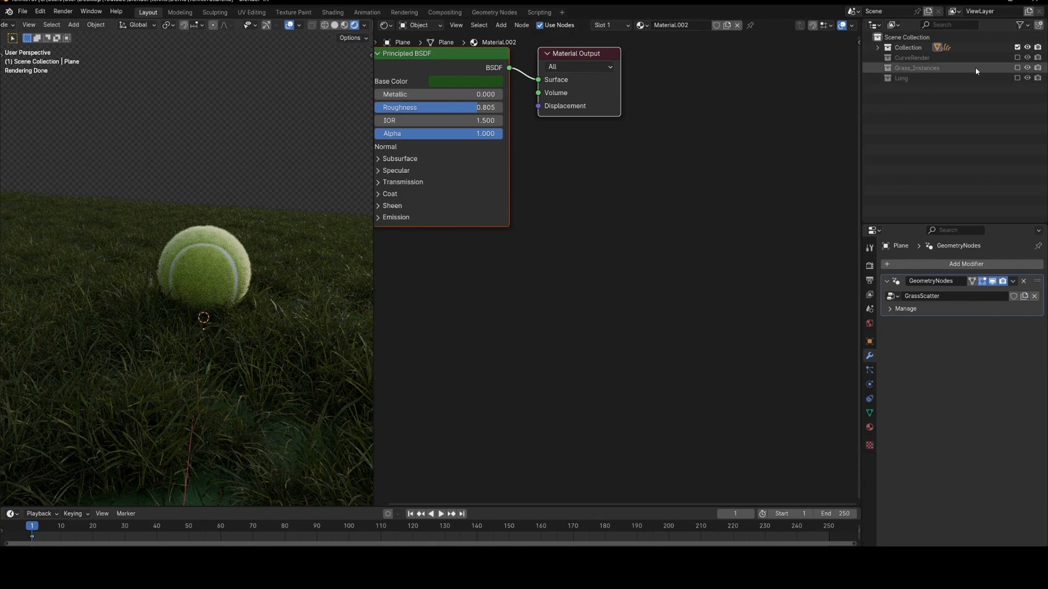
# - Enable the Grass_Instances collection and select grass_medium_01_large_a_LOD0 to bring up its grass_medium_01 material nodes
pyautogui.click(1016, 69)
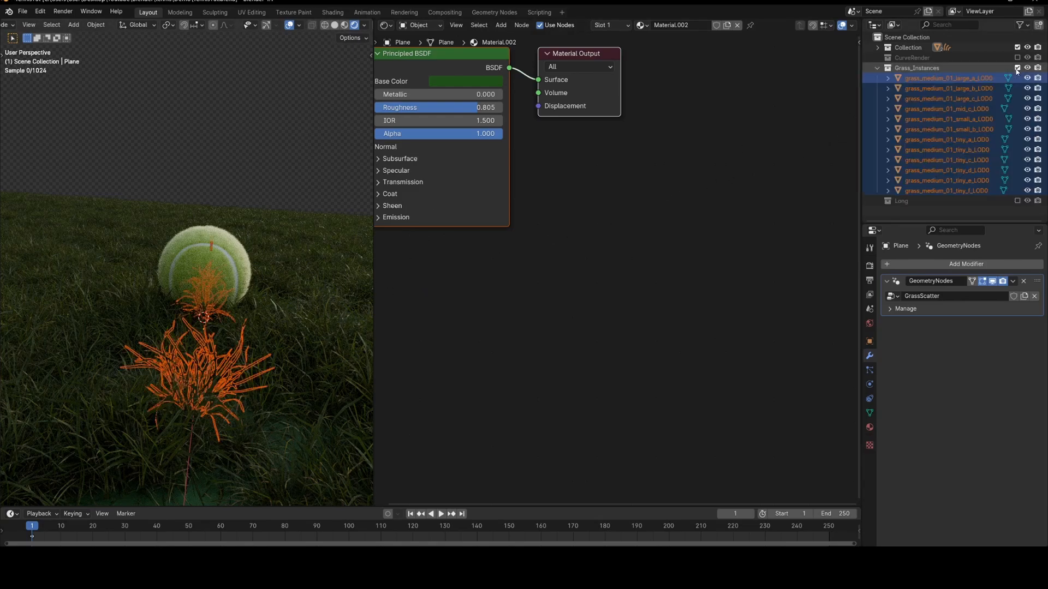
pyautogui.click(958, 77)
pyautogui.scroll(-7, 630, 172)
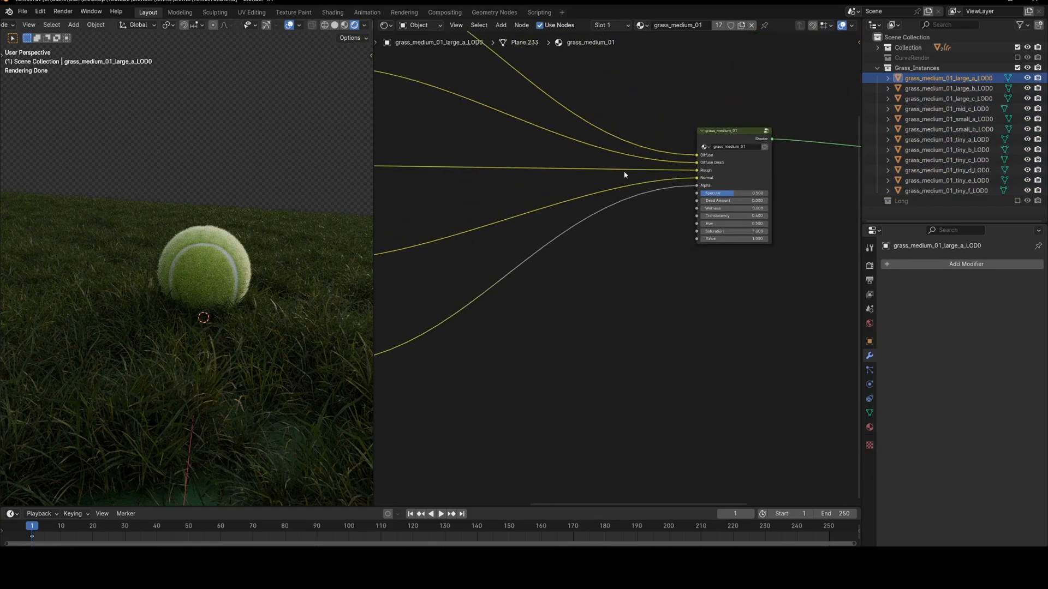
pyautogui.moveTo(567, 170); pyautogui.dragTo(603, 248, button='middle')
pyautogui.moveTo(531, 201); pyautogui.dragTo(604, 253, button='middle')
pyautogui.scroll(3, 629, 259)
pyautogui.moveTo(699, 232); pyautogui.dragTo(652, 283, button='middle')
pyautogui.scroll(-1, 629, 259)
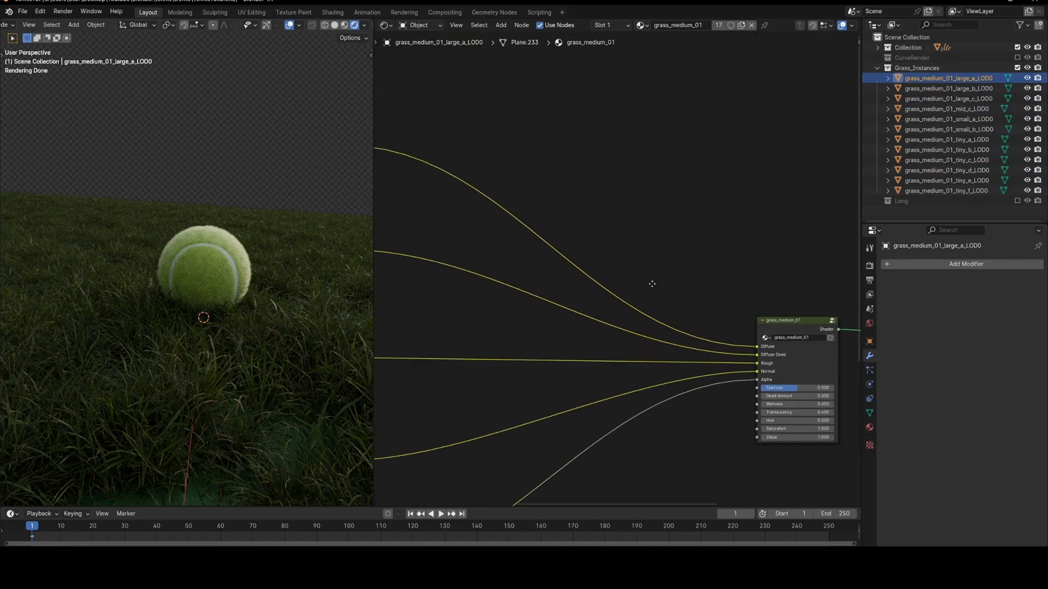
pyautogui.scroll(-1, 649, 278)
pyautogui.scroll(3, 649, 278)
# - Insert a Mix Color node on the link feeding the Diffuse input of the grass_medium_01 group
pyautogui.hotkey('shift', 'a')
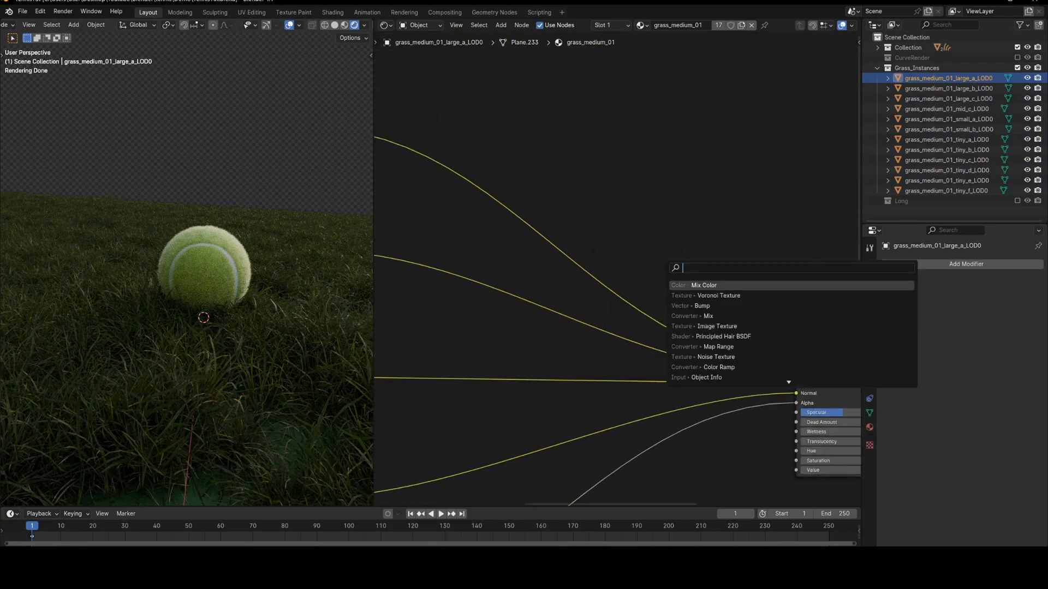
pyautogui.write('mix')
pyautogui.press('Down')
pyautogui.press('Return')
pyautogui.click(611, 238)
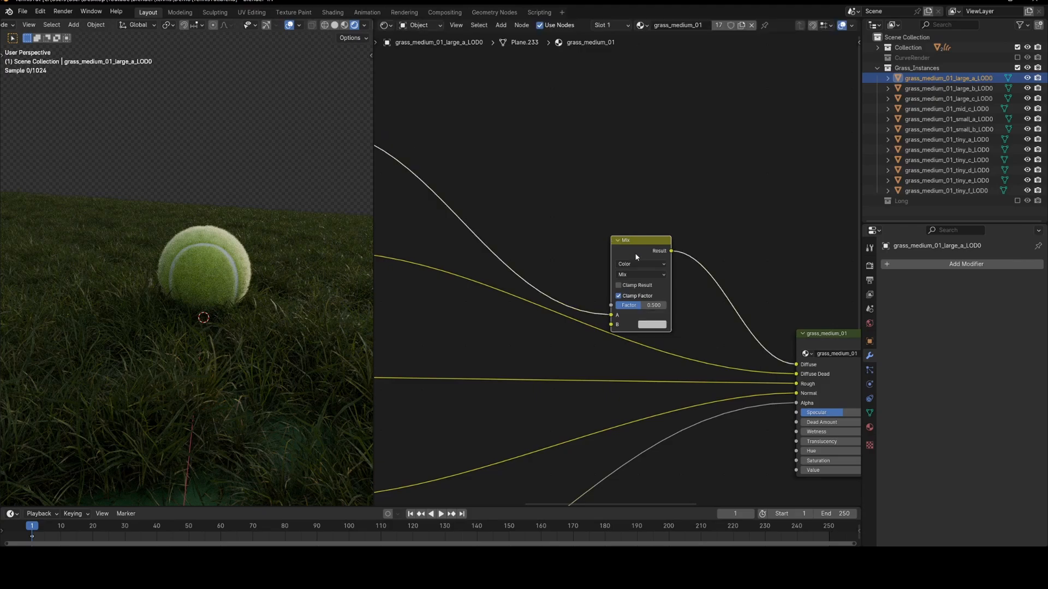
# - Set the Mix node's B color to a light green with Hue 0.251 and Saturation 0.717, and its Factor to 0.480
pyautogui.scroll(2, 644, 237)
pyautogui.click(677, 323)
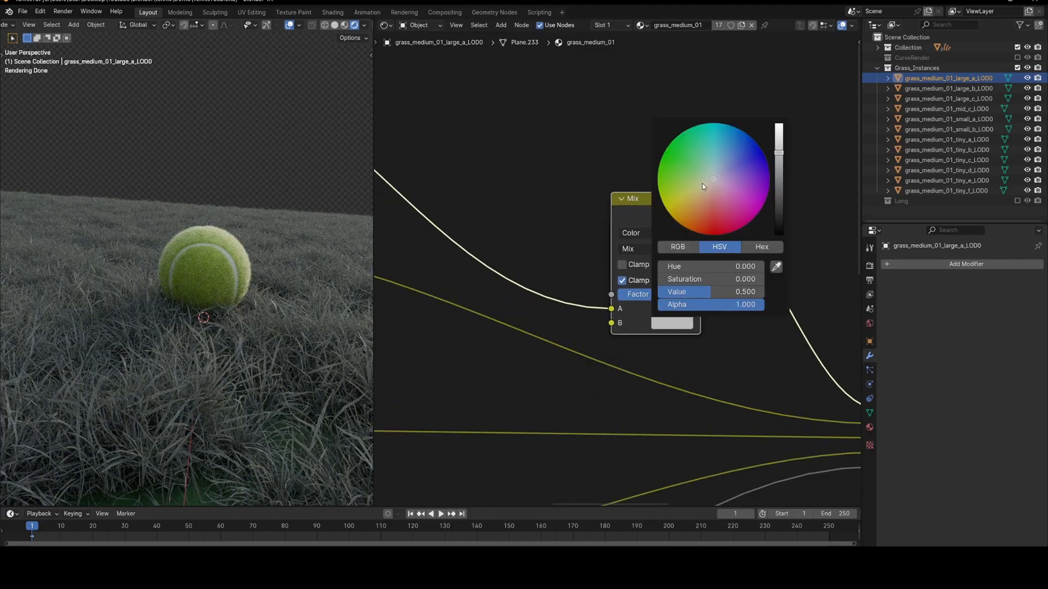
pyautogui.moveTo(702, 182); pyautogui.dragTo(688, 181)
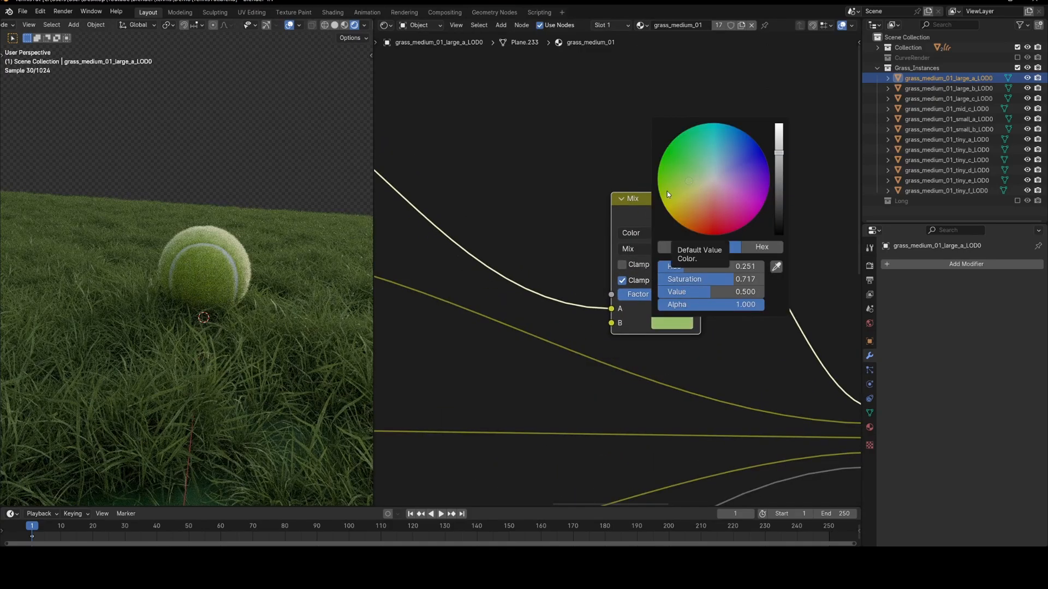
pyautogui.moveTo(649, 298); pyautogui.dragTo(648, 298)
# - Inspect the brighter grass around the ball and switch the viewport to Solid shading
pyautogui.moveTo(284, 309)
pyautogui.mouseDown(button='middle')
pyautogui.moveTo(175, 304)
pyautogui.moveTo(271, 294)
pyautogui.mouseUp(button='middle')
pyautogui.scroll(-3, 187, 300)
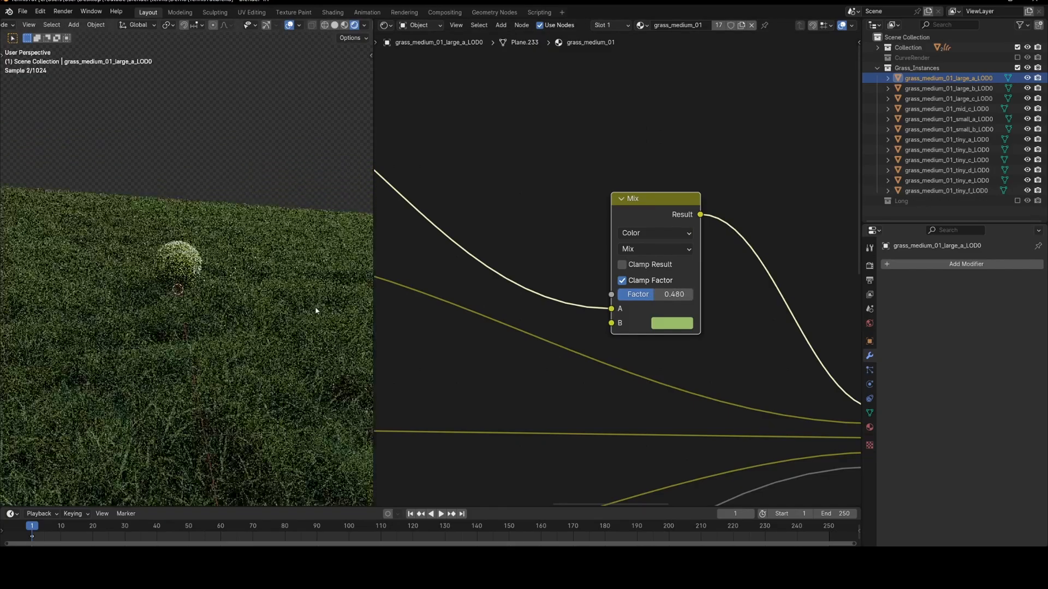
pyautogui.press('z')
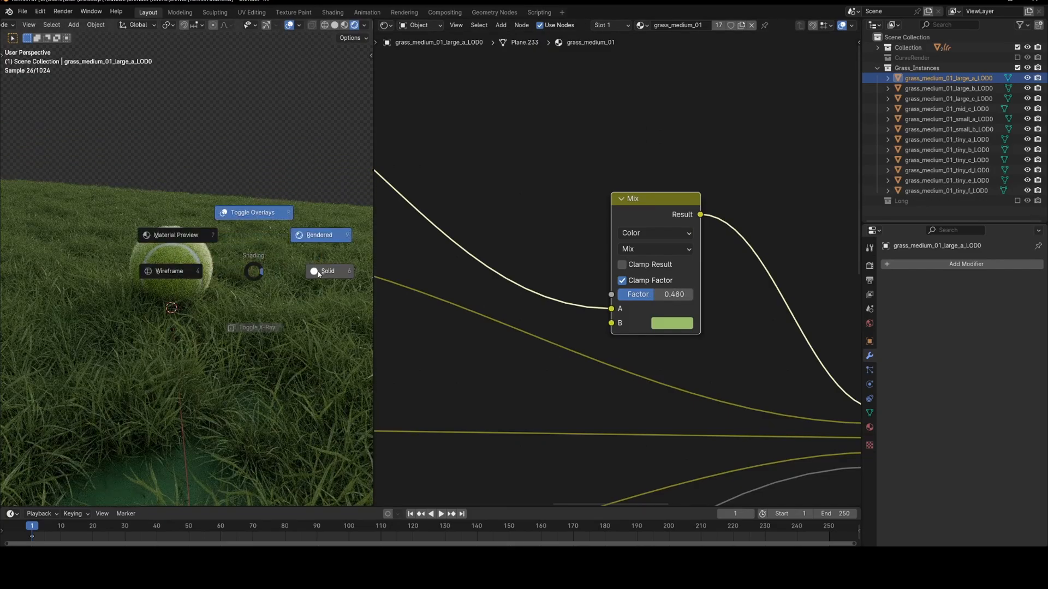
pyautogui.click(318, 270)
pyautogui.scroll(-2, 293, 266)
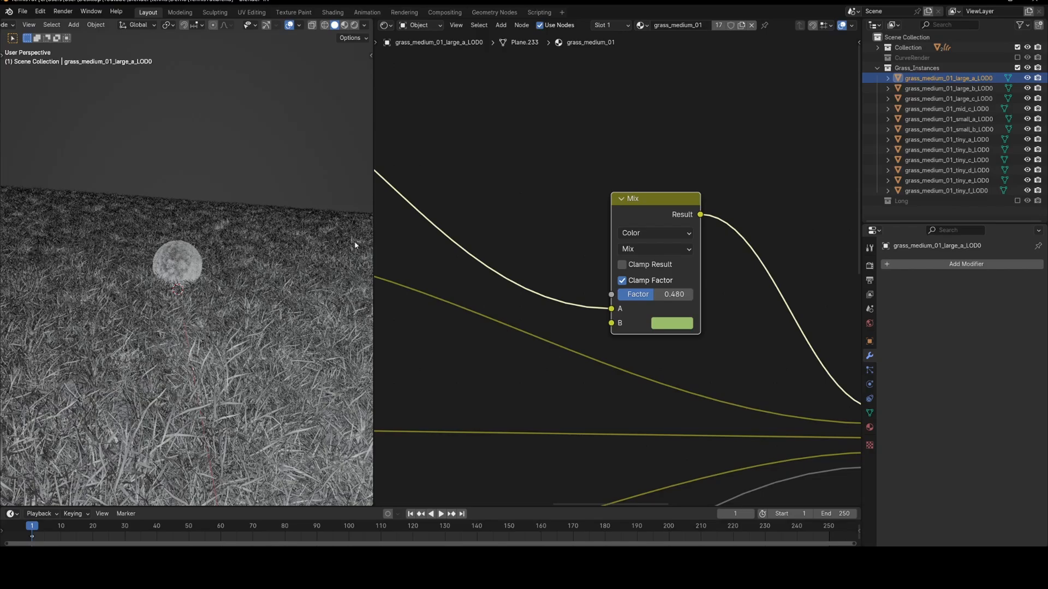
pyautogui.scroll(2, 354, 245)
pyautogui.scroll(2, 282, 275)
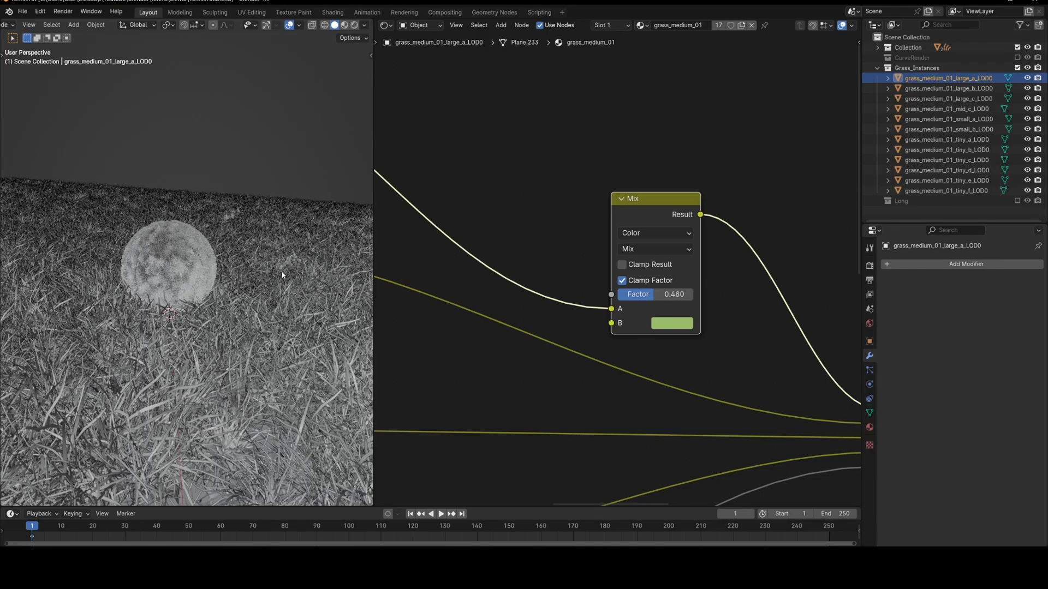
# - Add a camera to the scene and move it into a new collection named Lighting
pyautogui.hotkey('shift', 'a')
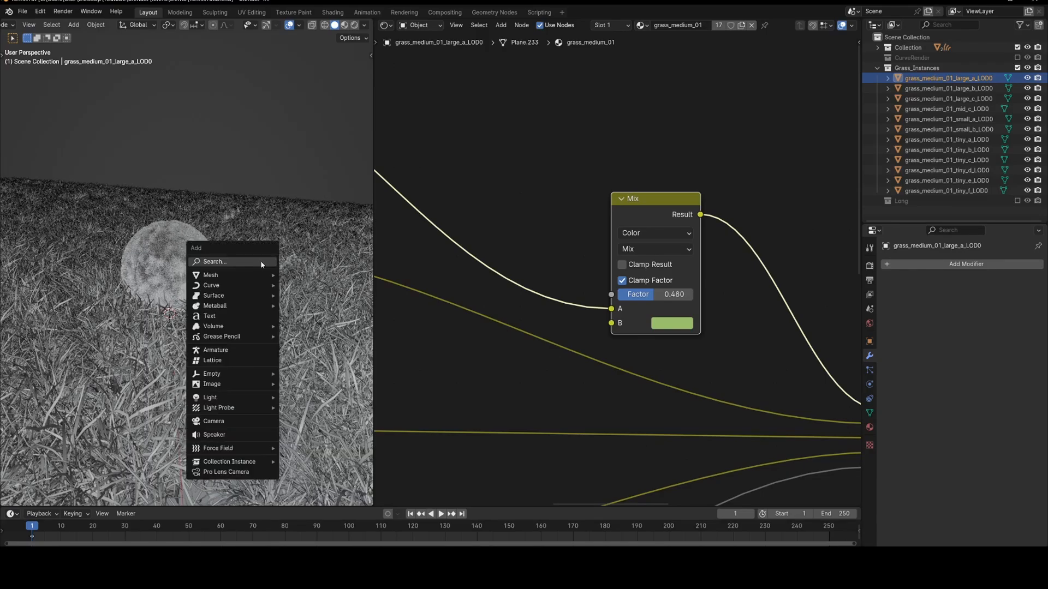
pyautogui.click(214, 421)
pyautogui.click(877, 70)
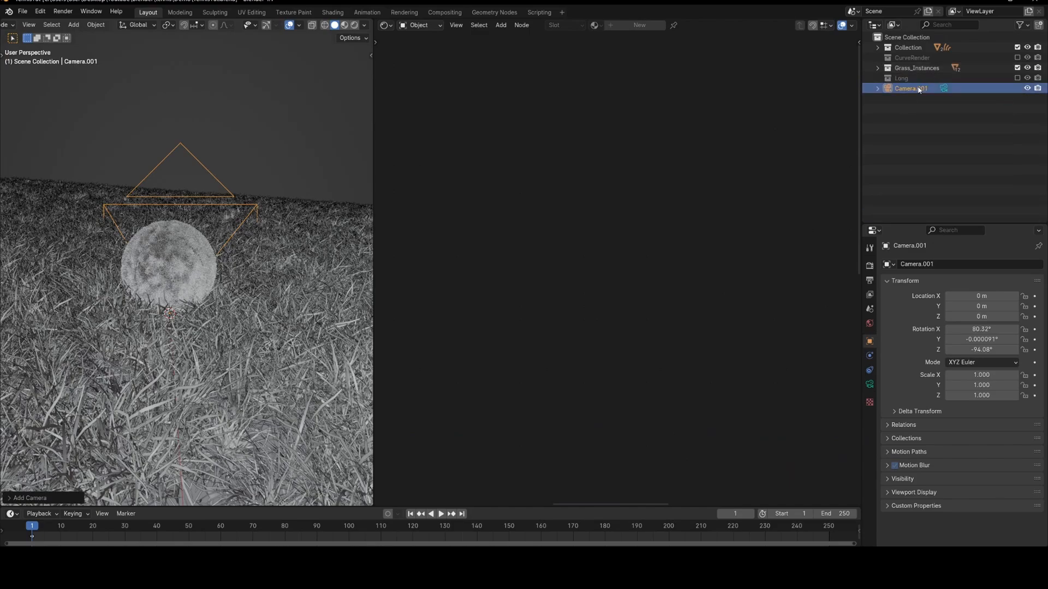
pyautogui.click(920, 88)
pyautogui.press('m')
pyautogui.click(341, 244)
pyautogui.write('Lighting')
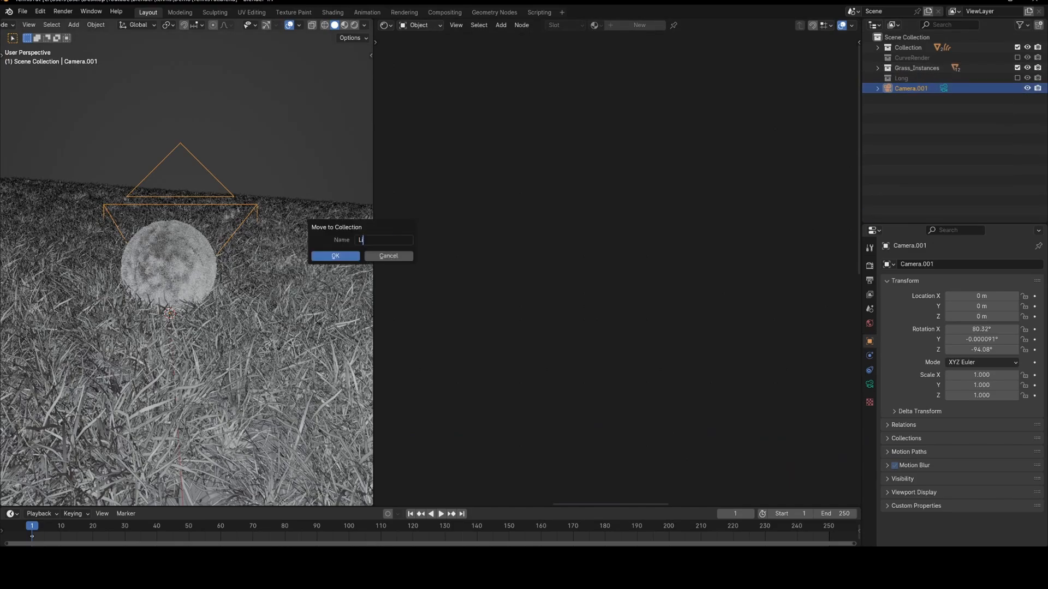
pyautogui.press('Return')
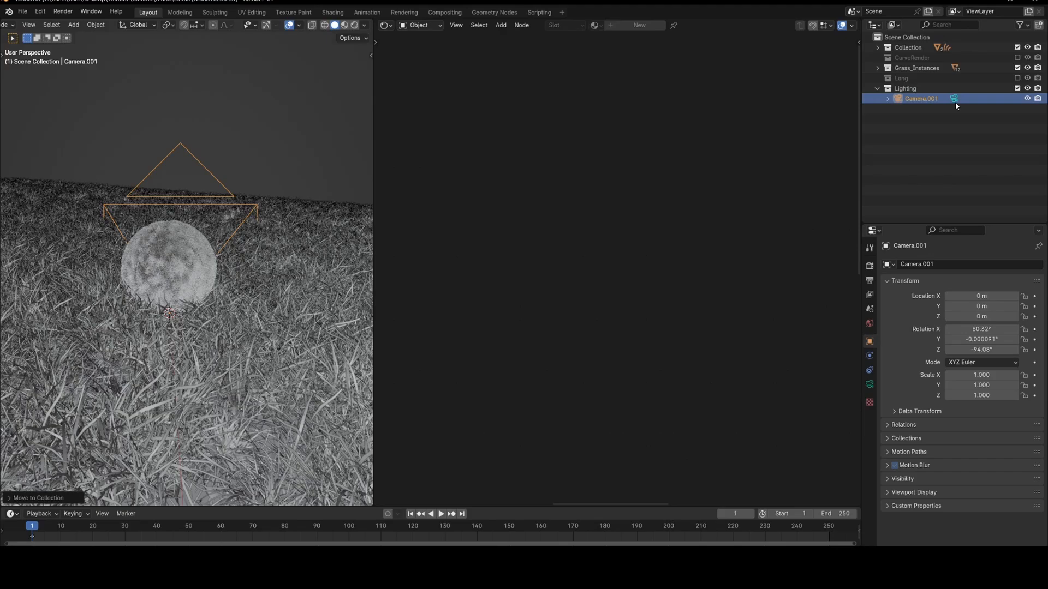
# - Look through the new camera and move it backward along its local Z axis until the ball is in frame
pyautogui.click(954, 99)
pyautogui.press('KP_0')
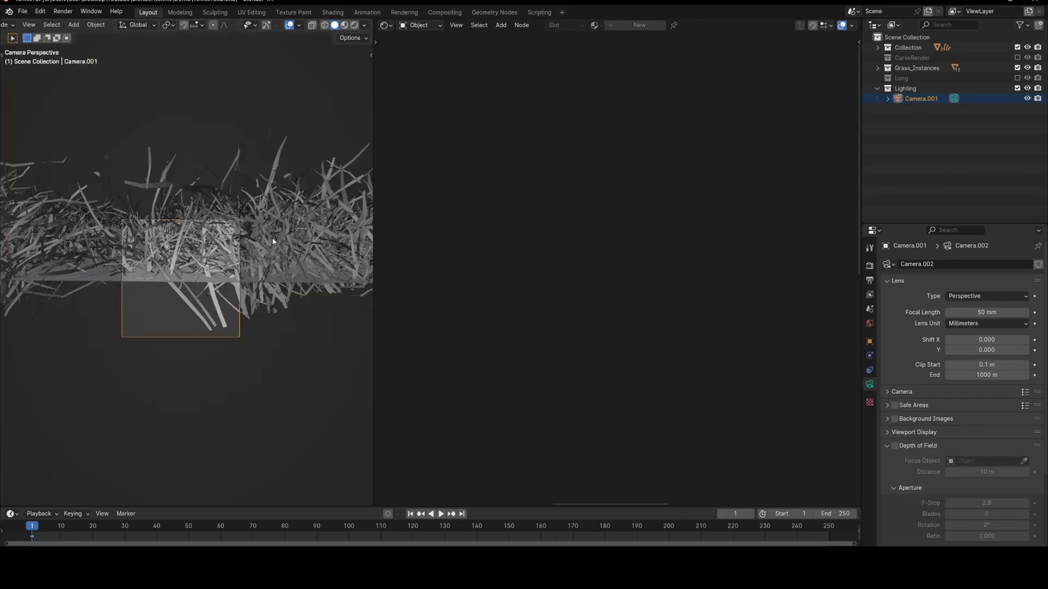
pyautogui.press('g')
pyautogui.press('z')
pyautogui.press('z')
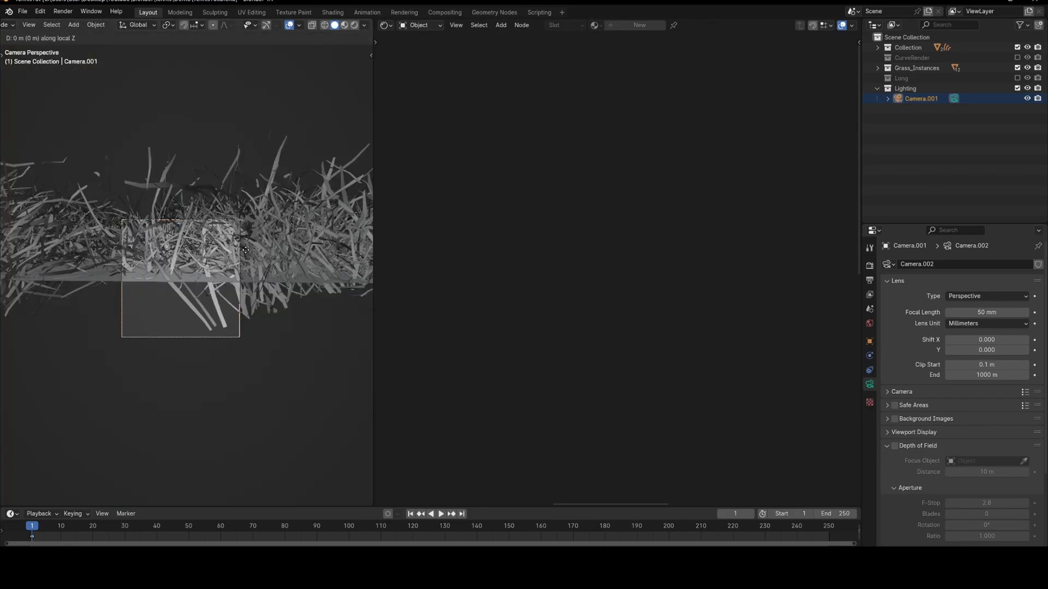
pyautogui.click(248, 289)
# - Lock the camera to the view and bring it closer to the ball
pyautogui.press('n')
pyautogui.click(366, 104)
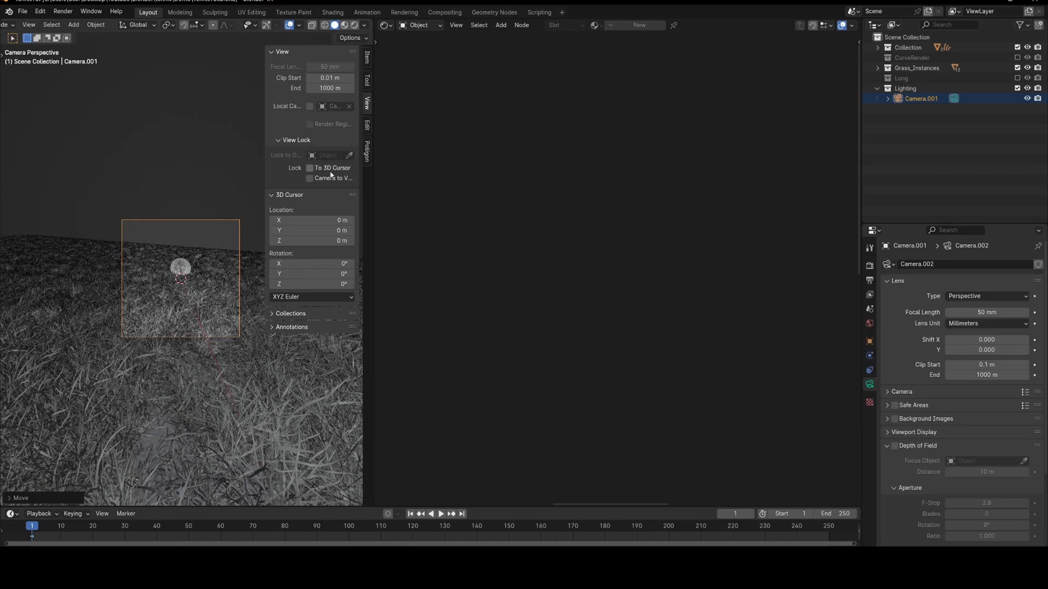
pyautogui.press('n')
pyautogui.scroll(5, 263, 281)
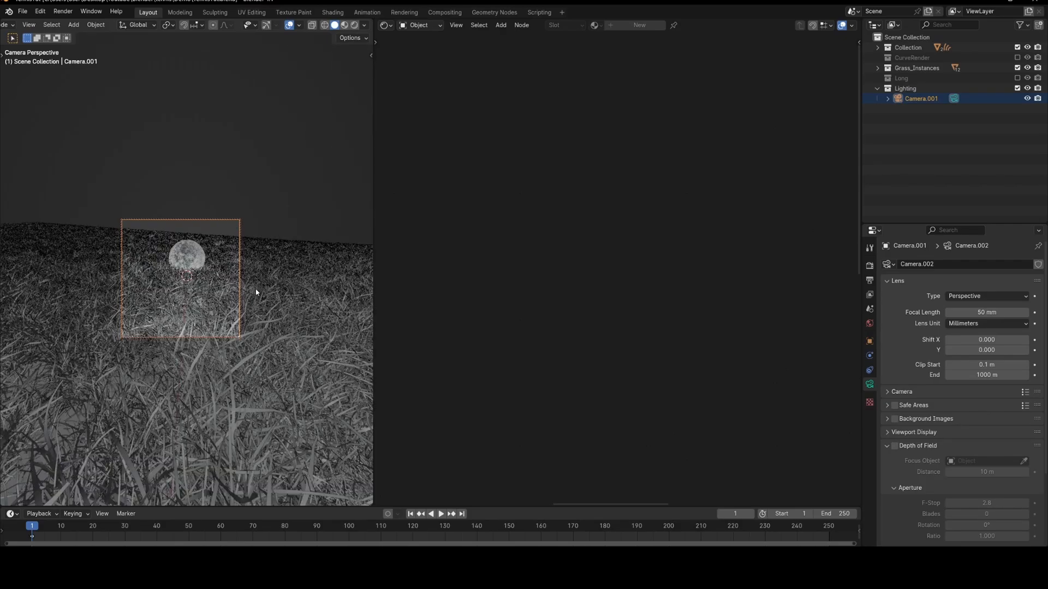
pyautogui.scroll(3, 254, 292)
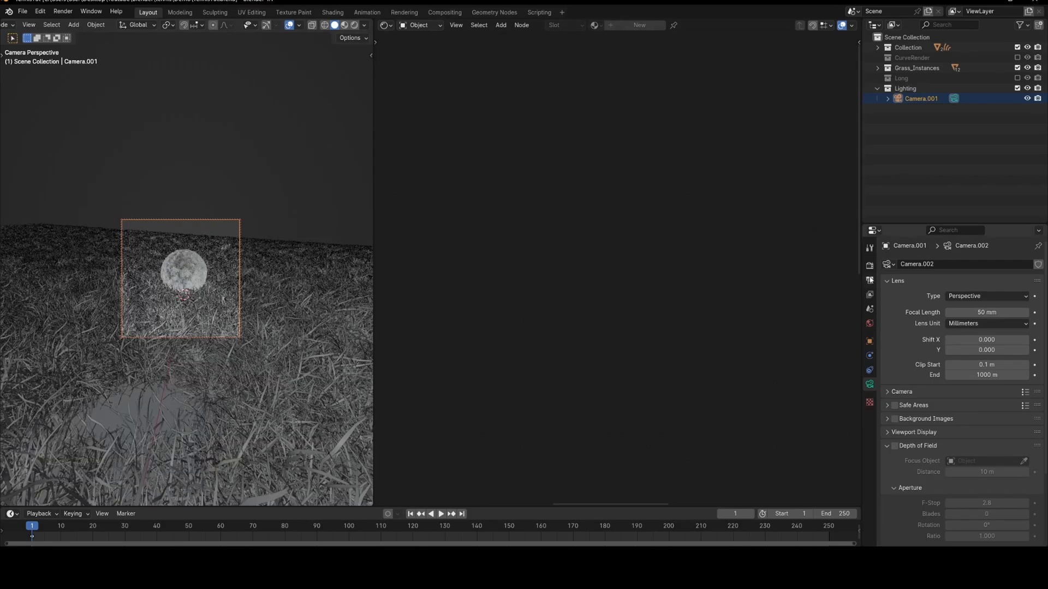
# - Set the render resolution to 1920 × 1080 px
pyautogui.click(869, 279)
pyautogui.click(992, 278)
pyautogui.write('192')
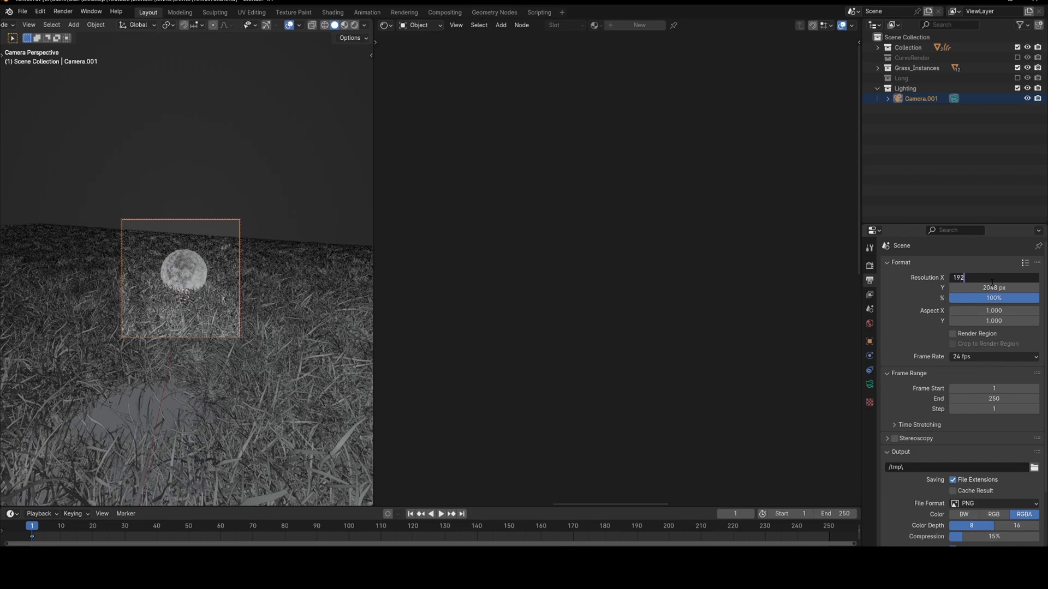
pyautogui.write('0')
pyautogui.press('Return')
pyautogui.click(993, 288)
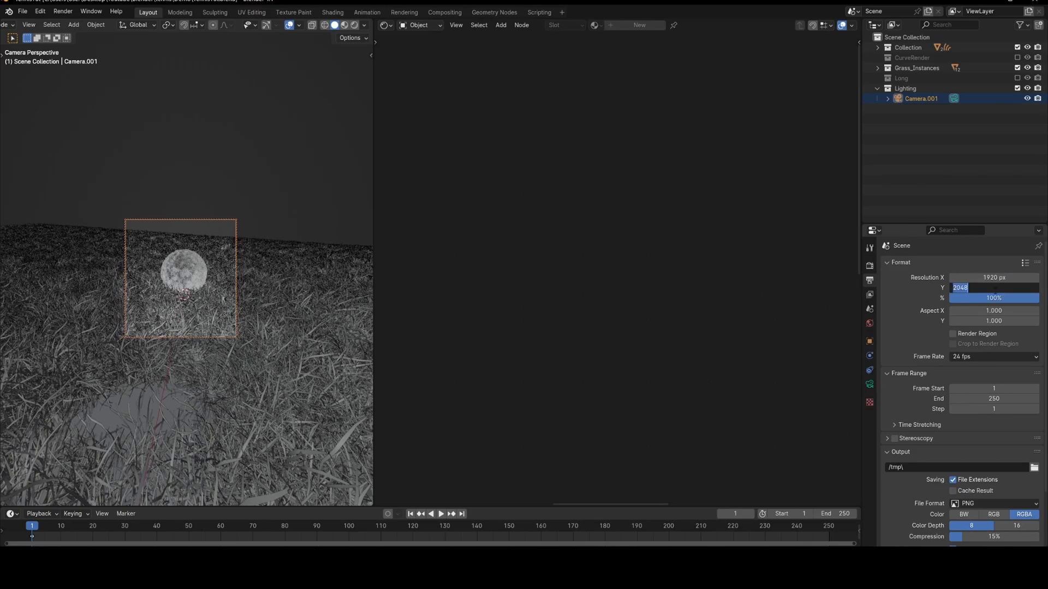
pyautogui.write('1080')
pyautogui.press('Return')
# - Lock the camera to the view again and center the ball within the widescreen camera frame
pyautogui.press('n')
pyautogui.scroll(5, 187, 233)
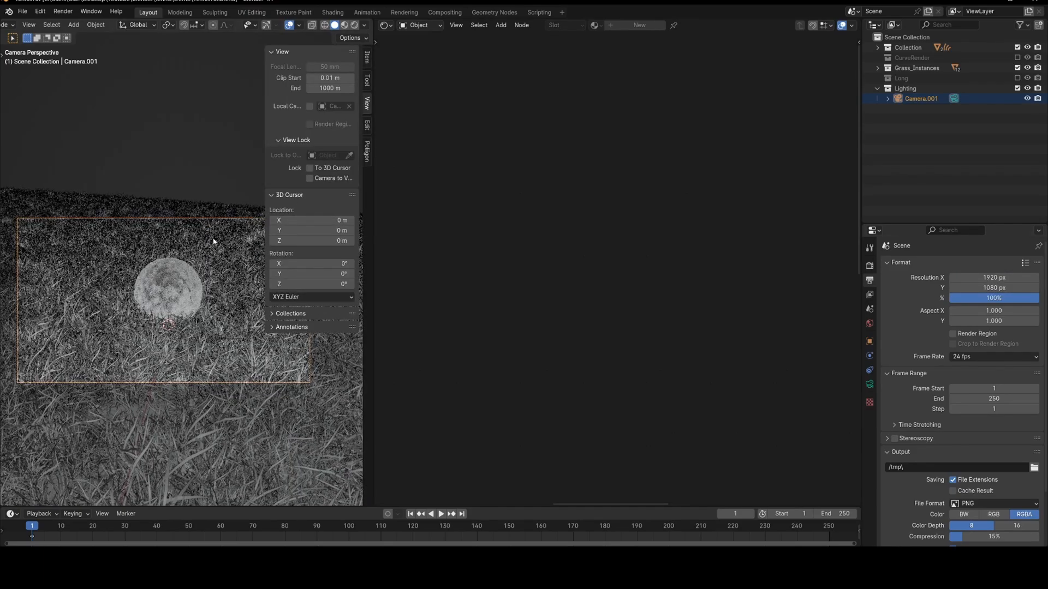
pyautogui.keyDown('shift'); pyautogui.moveTo(214, 241); pyautogui.dragTo(214, 220, button='middle'); pyautogui.keyUp('shift')
pyautogui.scroll(1, 234, 211)
pyautogui.scroll(-1, 240, 206)
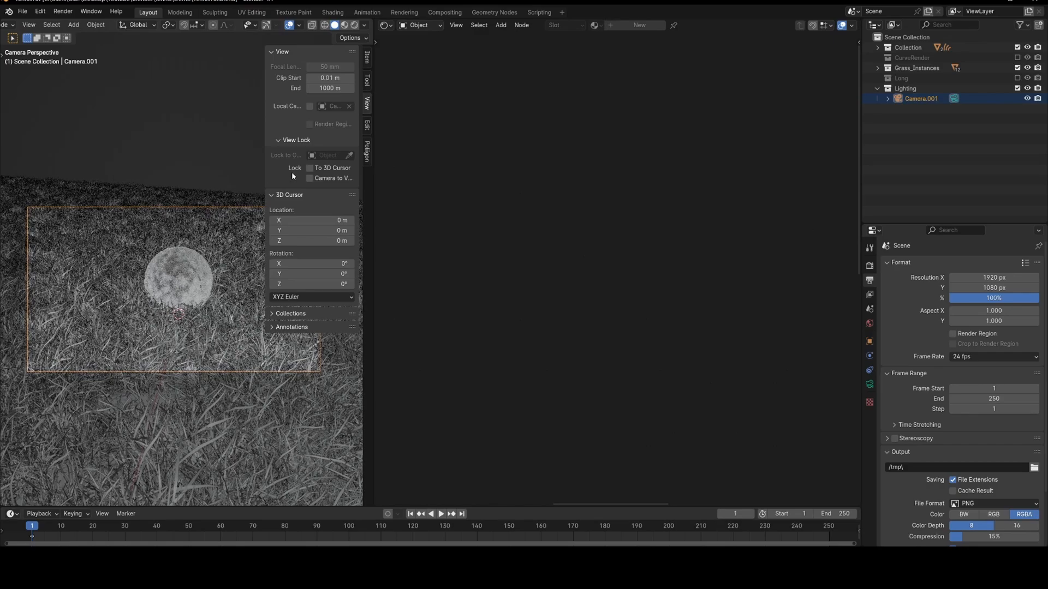
pyautogui.press('n')
pyautogui.moveTo(255, 269); pyautogui.dragTo(251, 263, button='middle')
pyautogui.scroll(1, 250, 263)
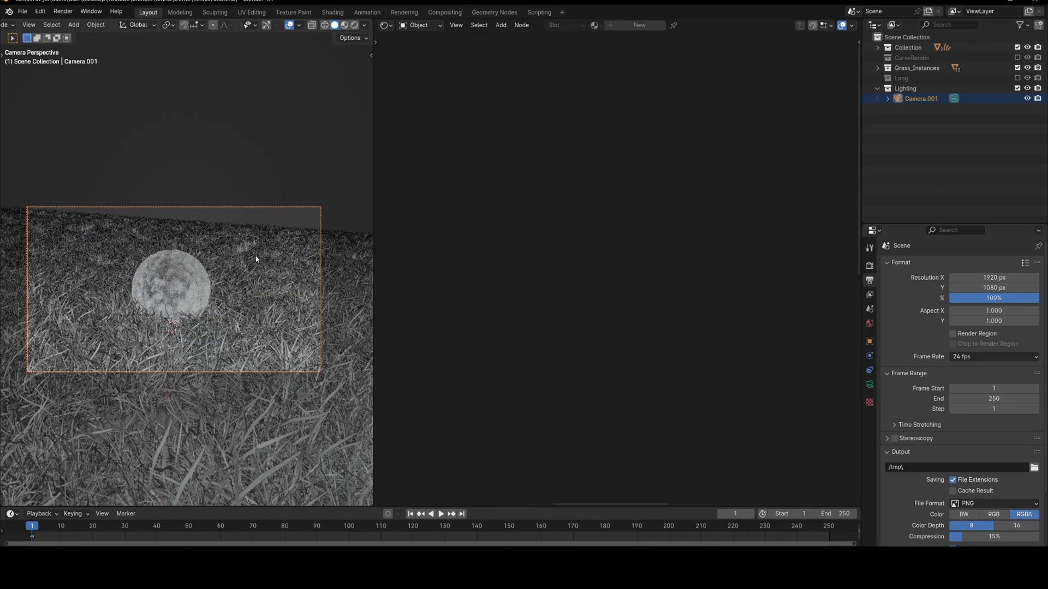
# - Set the camera's Focal Length to 85 mm and reframe the ball slightly off-center
pyautogui.click(870, 386)
pyautogui.doubleClick(966, 312)
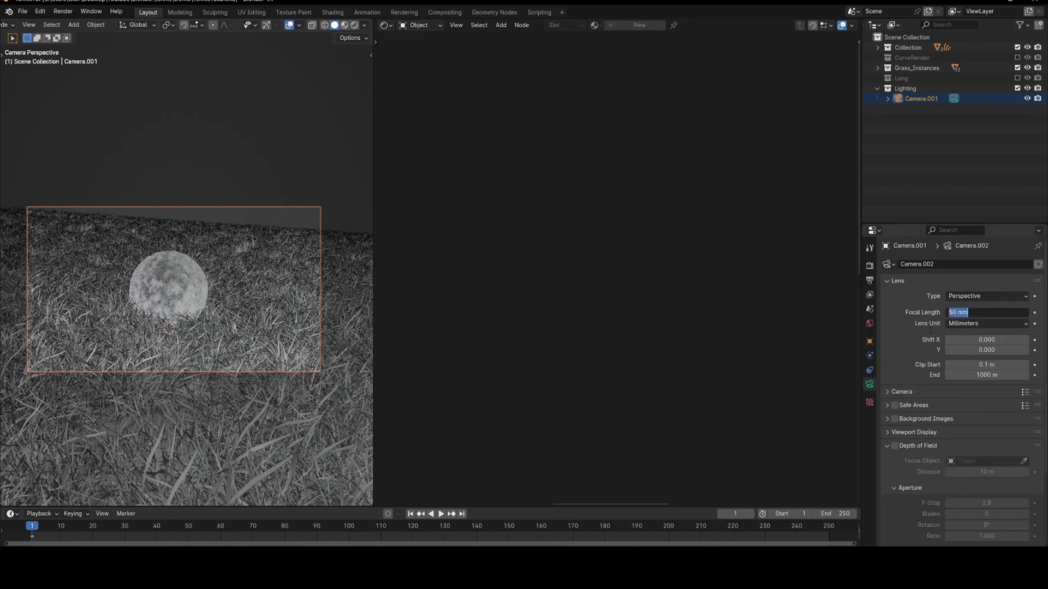
pyautogui.write('85')
pyautogui.press('Return')
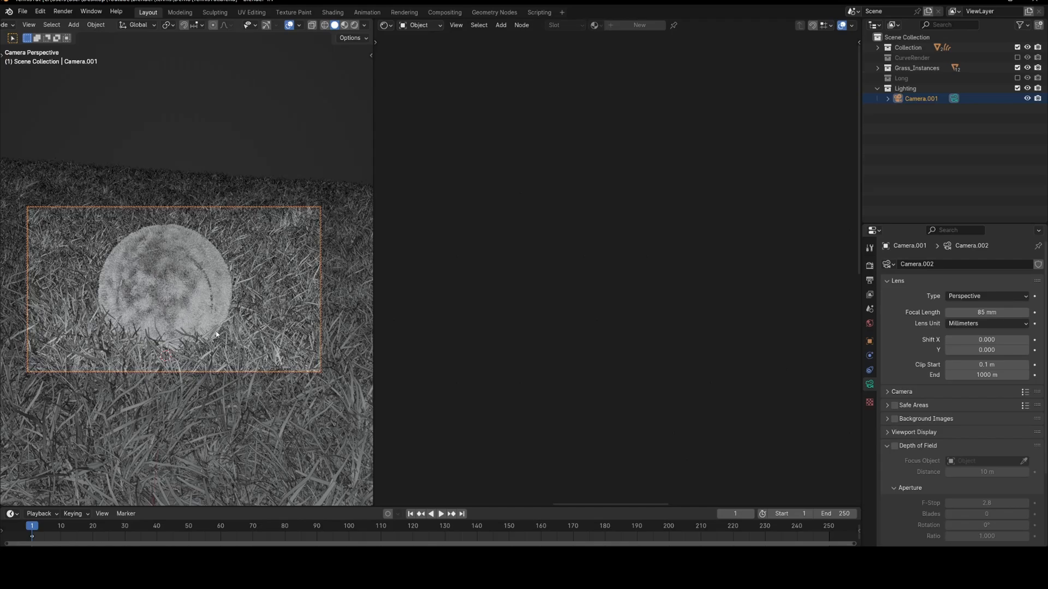
pyautogui.moveTo(216, 334); pyautogui.dragTo(178, 339, button='middle')
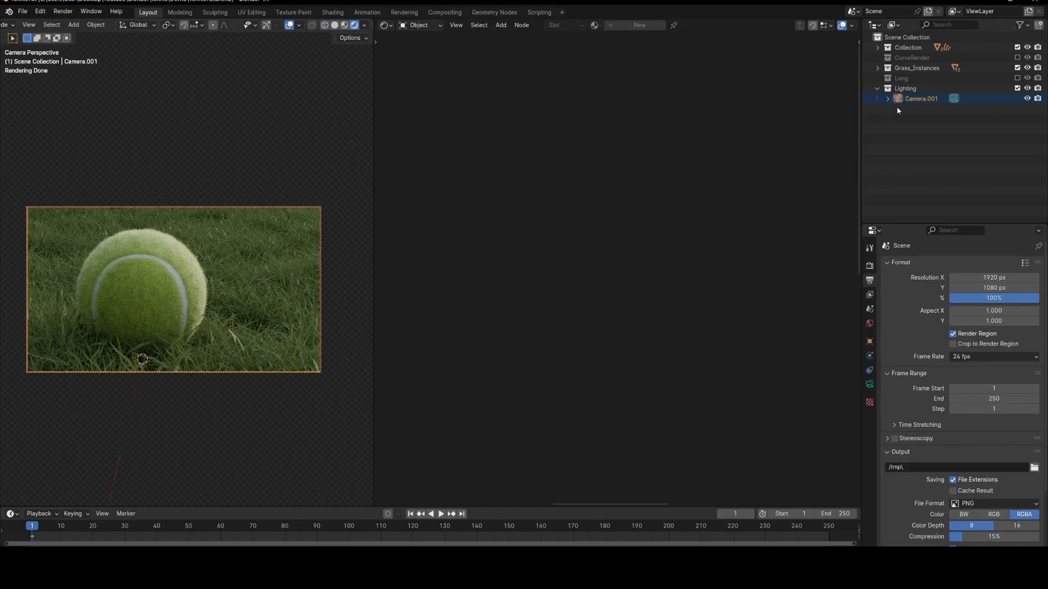
# - Select the tennis ball sphere, rotate it about the Z axis to turn its seam, and hide the render view's overlays
pyautogui.click(876, 48)
pyautogui.click(907, 57)
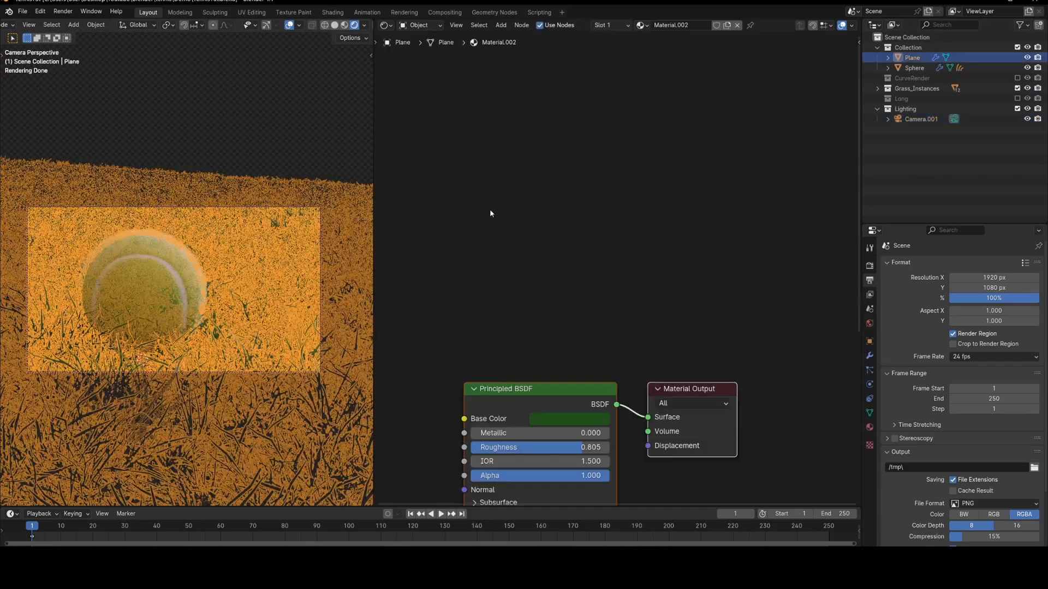
pyautogui.click(914, 68)
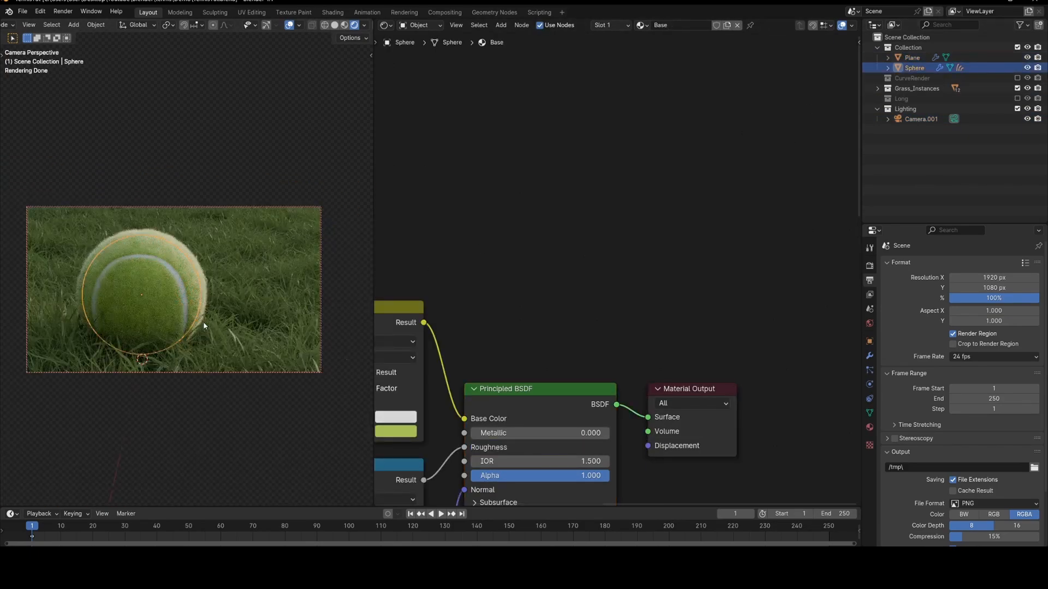
pyautogui.press('z')
pyautogui.click(288, 326)
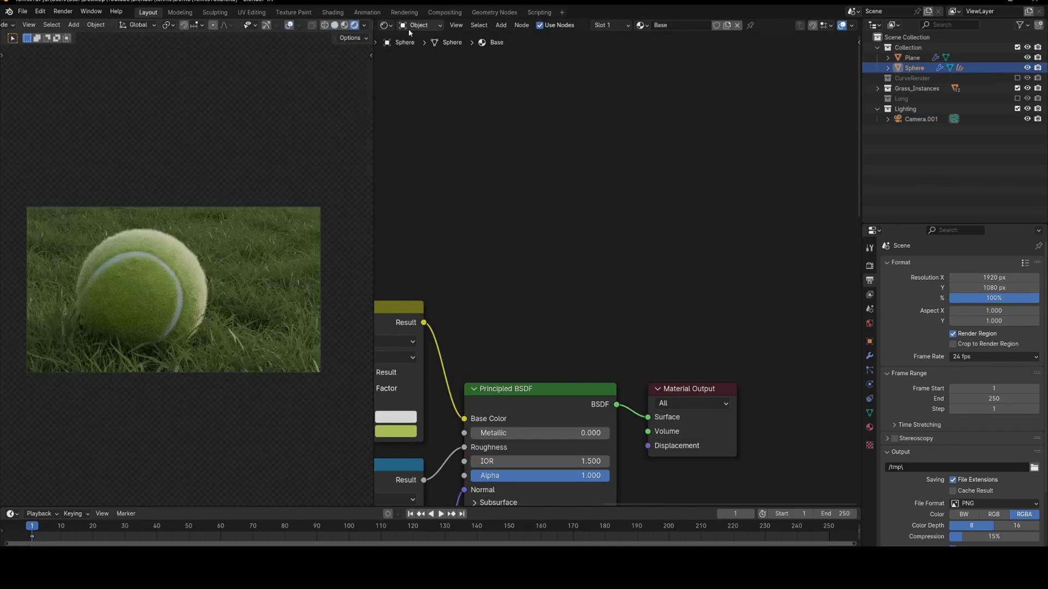
# - Change the Shader Editor into a second 3D viewport looking down on the ball and camera, and open the World properties
pyautogui.click(386, 26)
pyautogui.click(413, 53)
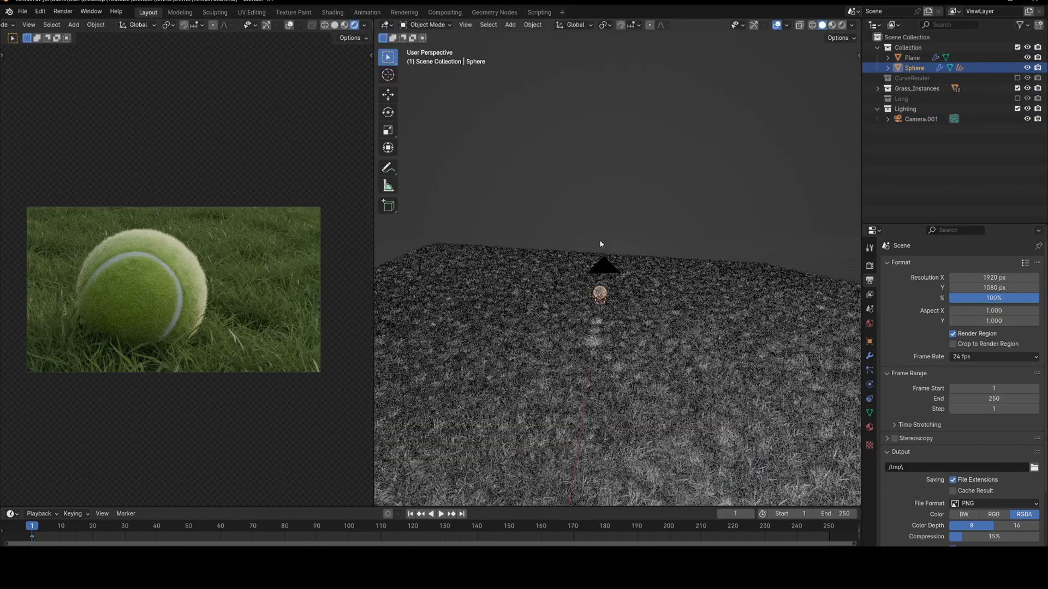
pyautogui.scroll(-3, 600, 244)
pyautogui.moveTo(600, 244); pyautogui.dragTo(608, 299, button='middle')
pyautogui.scroll(8, 613, 304)
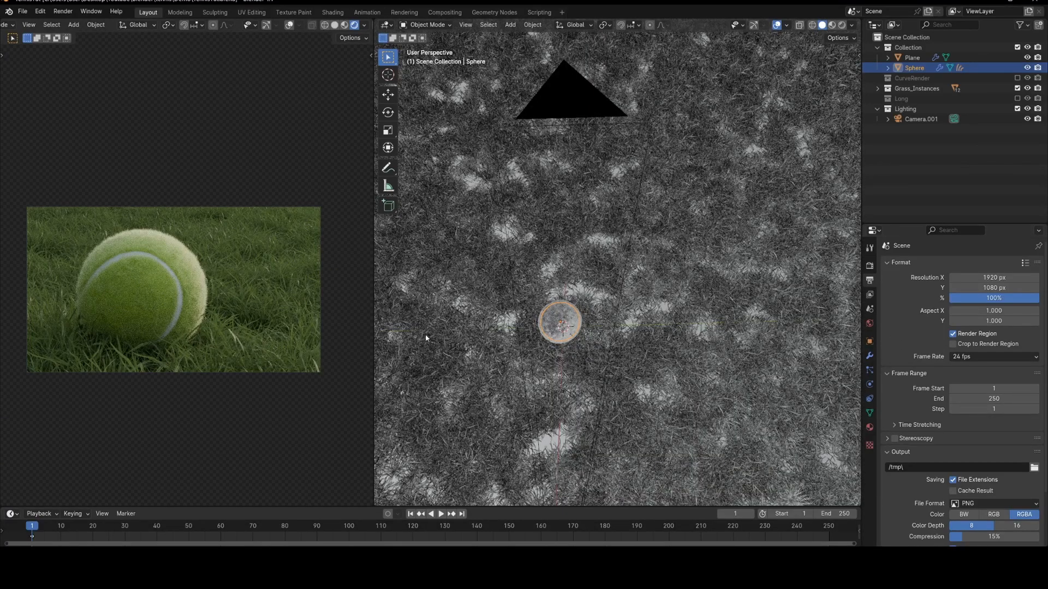
pyautogui.click(869, 323)
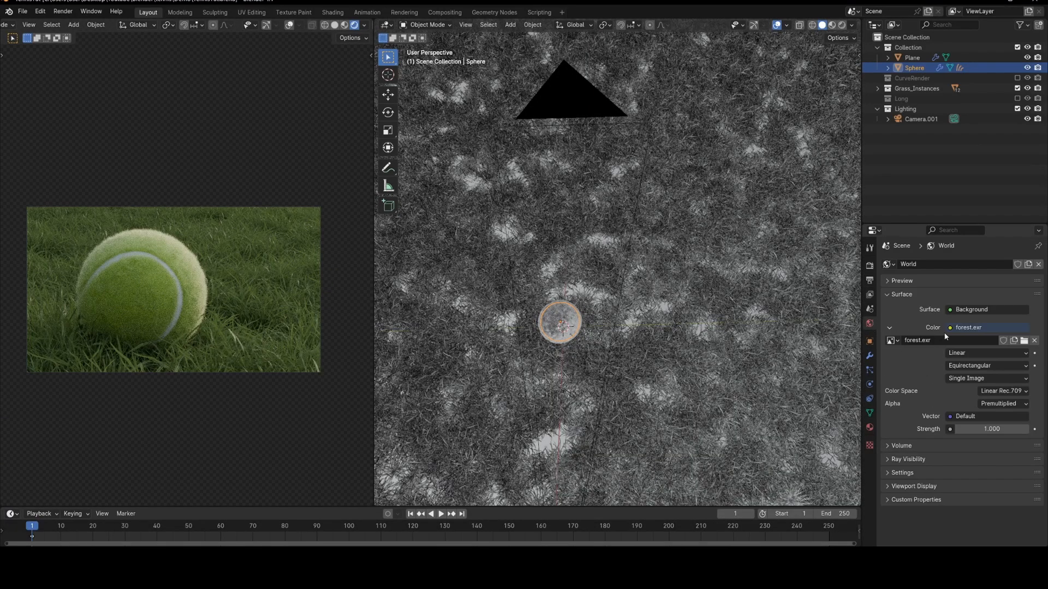
pyautogui.scroll(-7, 692, 334)
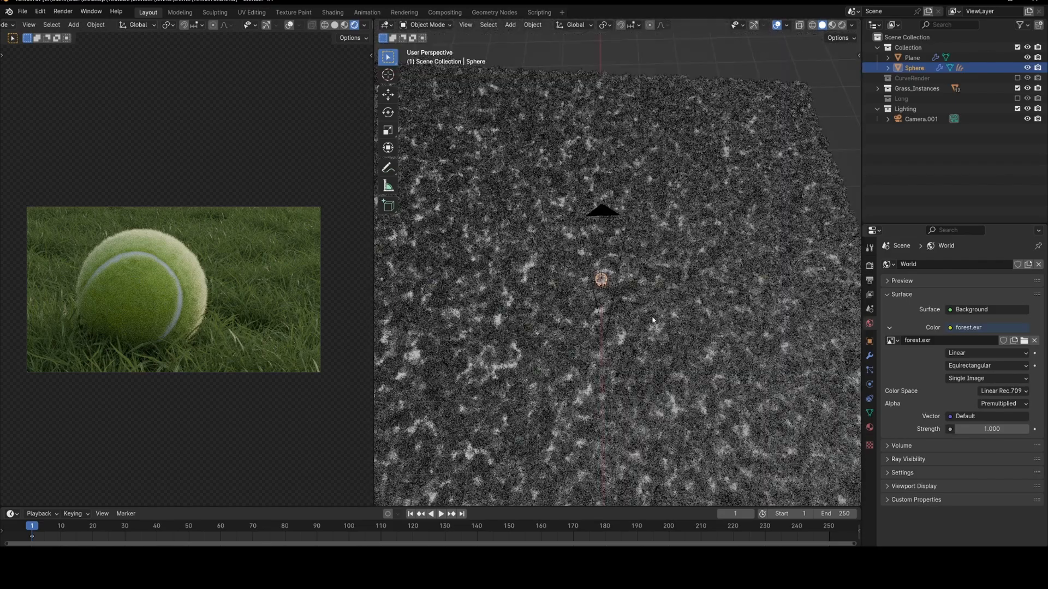
# - Change the second 3D viewport into a Shader Editor showing the World nodes and reposition the forest.exr texture node
pyautogui.moveTo(654, 321); pyautogui.dragTo(677, 297, button='middle')
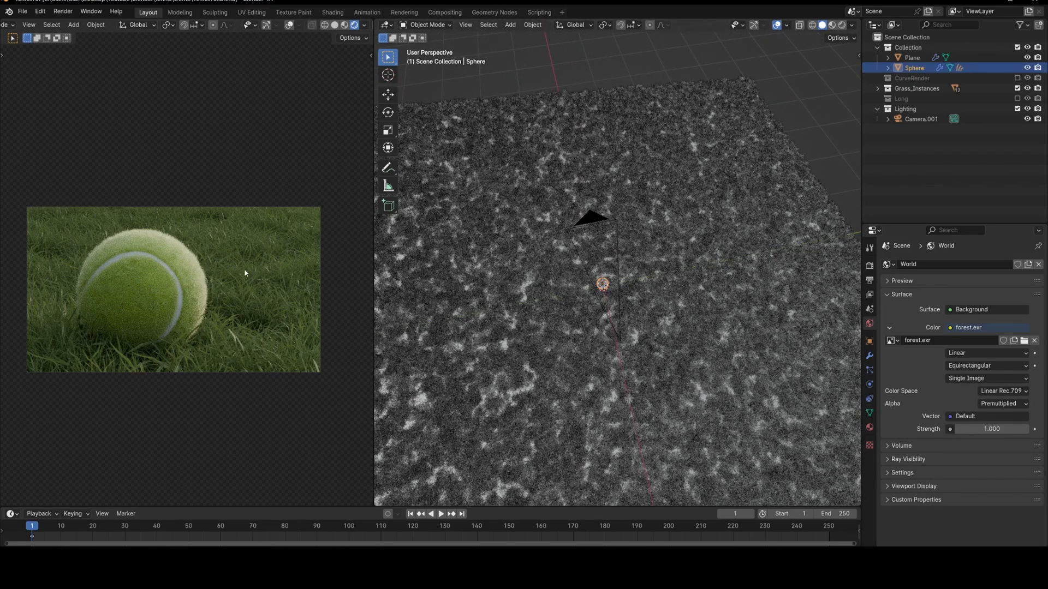
pyautogui.click(389, 28)
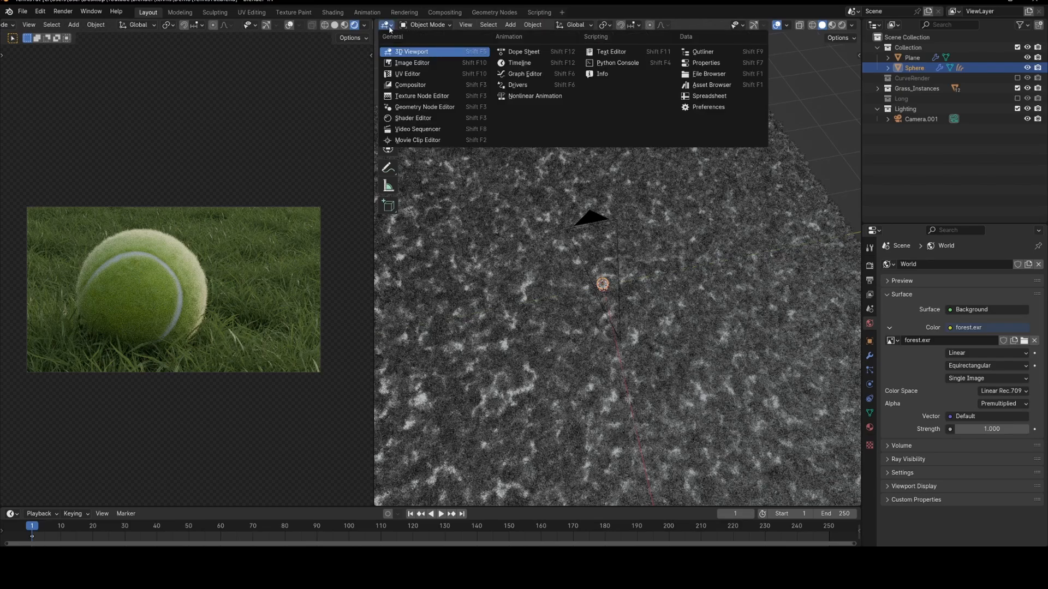
pyautogui.click(435, 118)
pyautogui.click(424, 27)
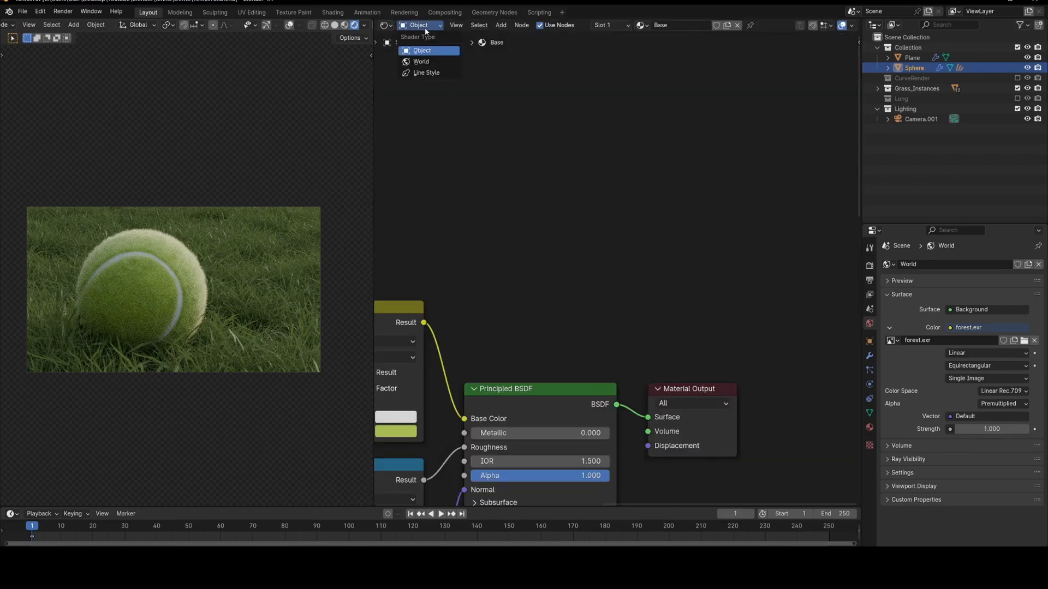
pyautogui.click(417, 53)
pyautogui.press('Home')
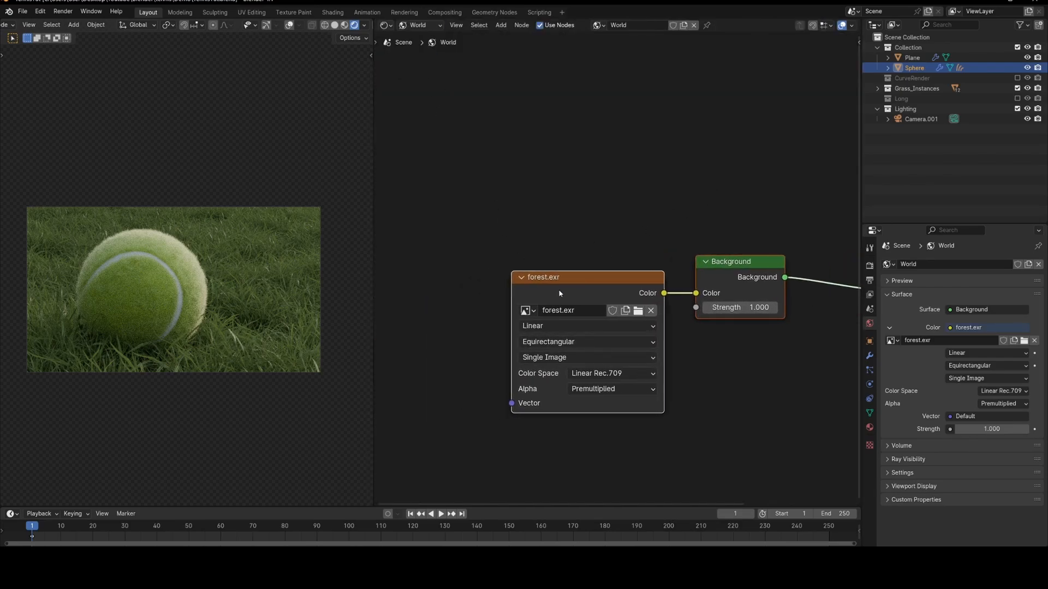
pyautogui.moveTo(599, 291); pyautogui.dragTo(609, 272)
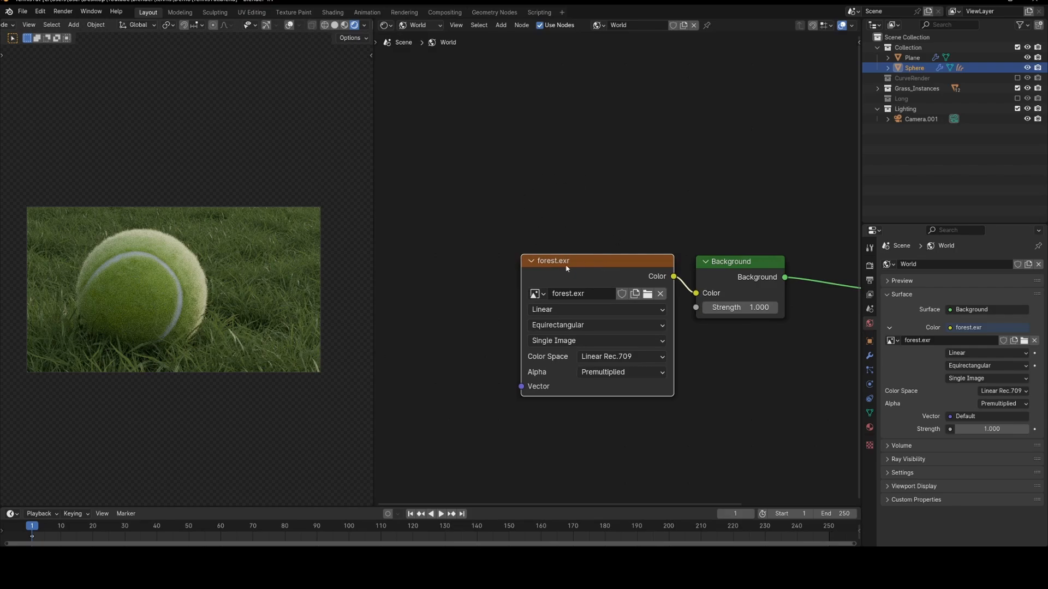
# - Add Texture Coordinate and Mapping nodes to the forest.exr texture and adjust the mapping's Z rotation to 40.6°
pyautogui.hotkey('ctrl', 't')
pyautogui.scroll(2, 546, 327)
pyautogui.click(514, 372)
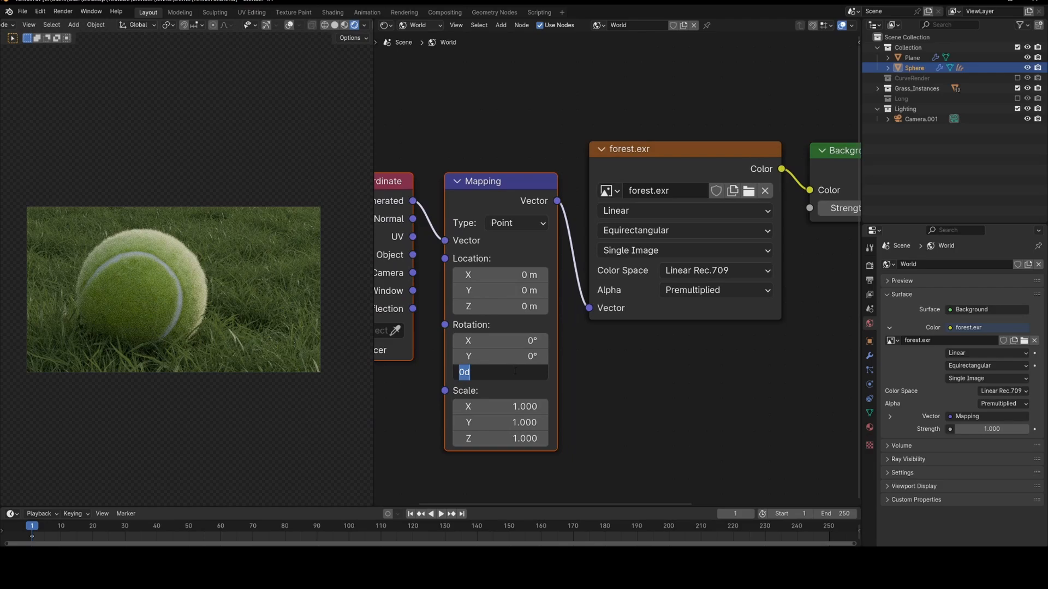
pyautogui.write('60')
pyautogui.press('Return')
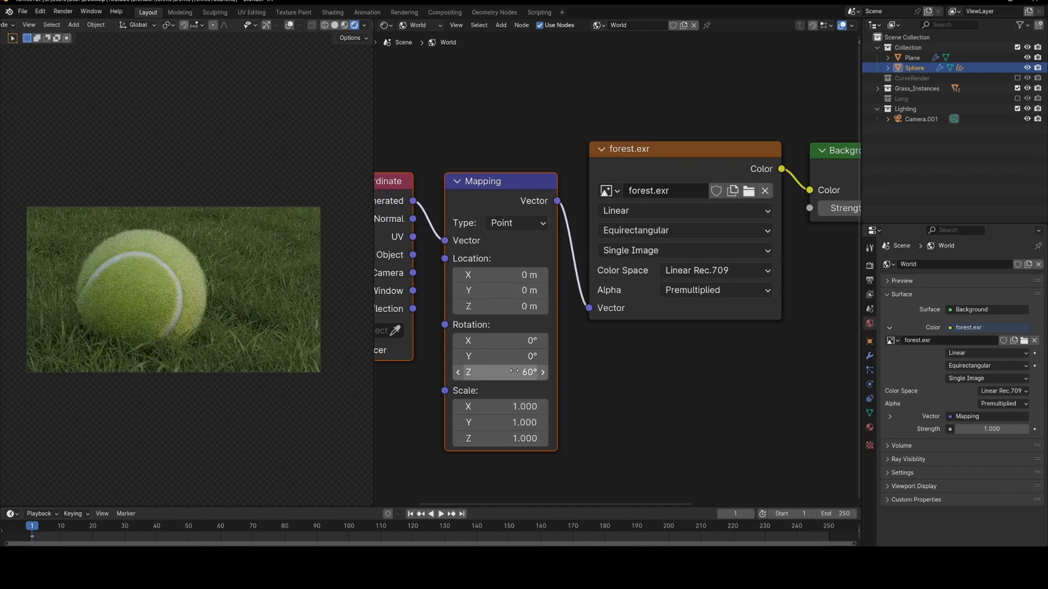
pyautogui.moveTo(514, 372); pyautogui.dragTo(504, 371)
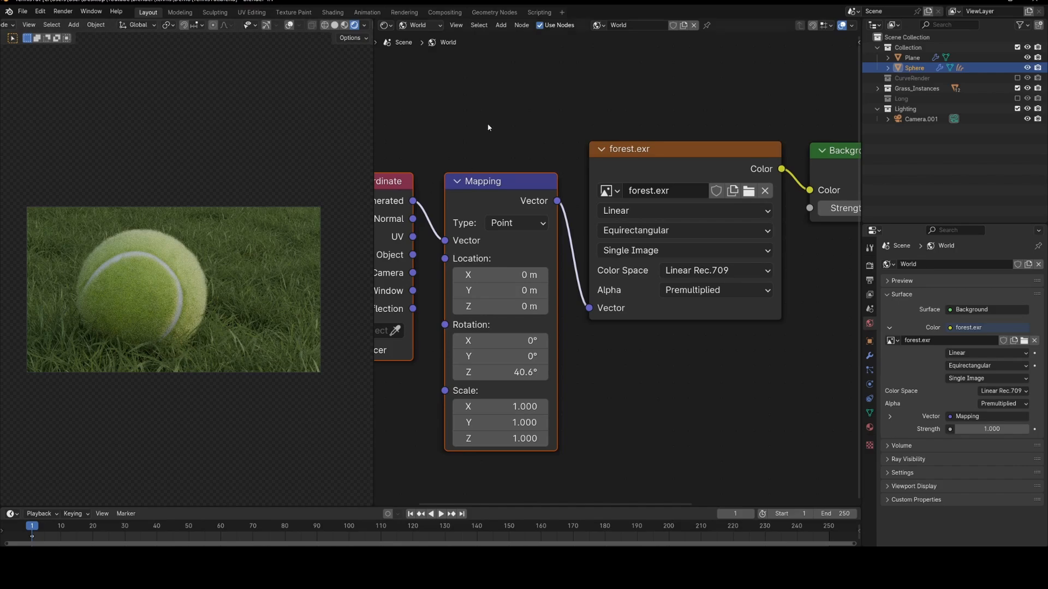
pyautogui.click(437, 102)
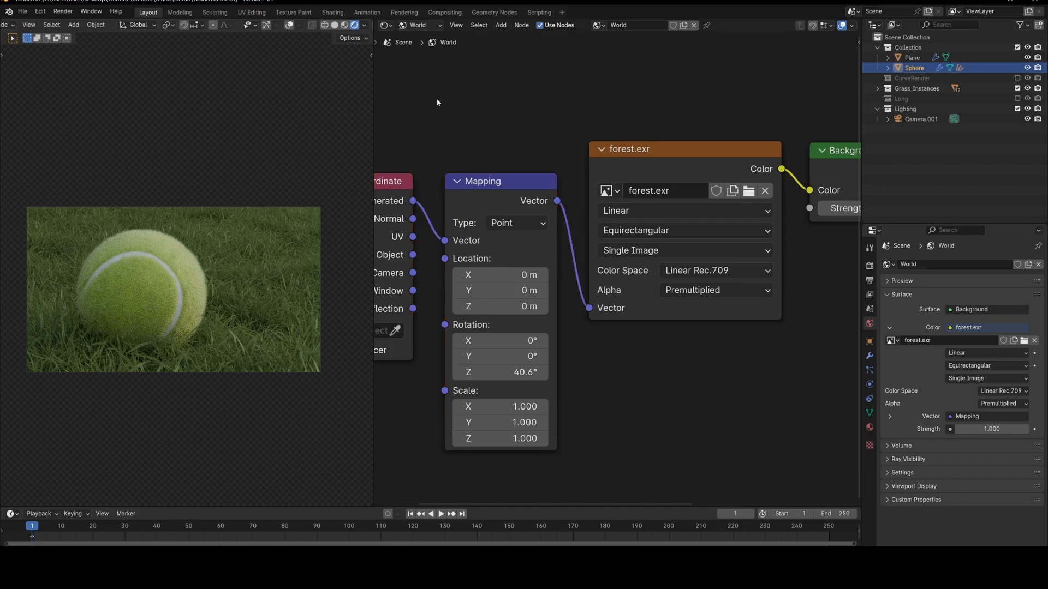
# - Turn the node editor back into a 3D viewport and add a Sun light to the scene
pyautogui.click(387, 26)
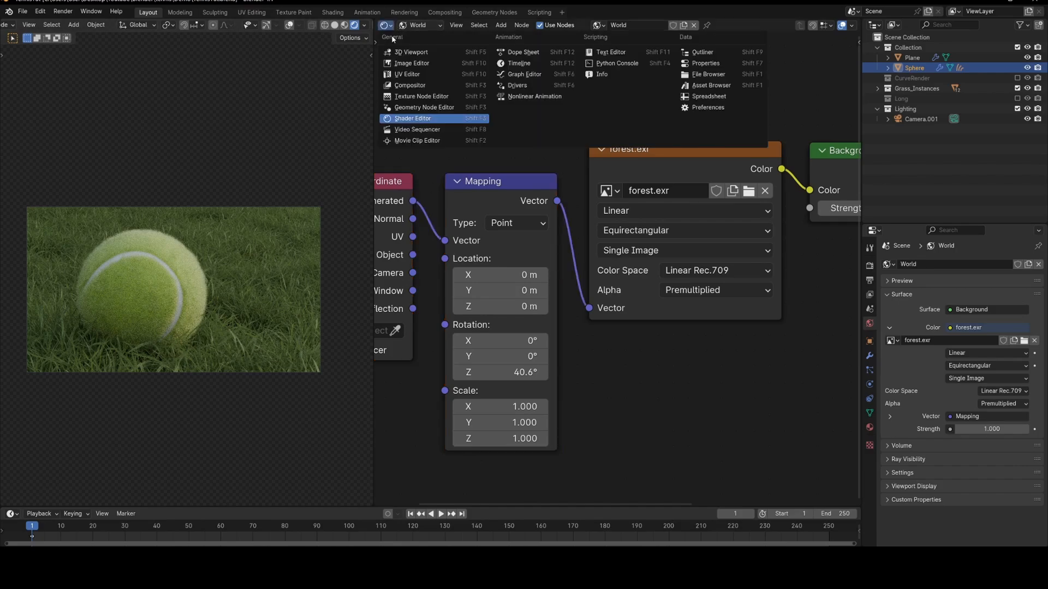
pyautogui.click(411, 52)
pyautogui.scroll(-5, 647, 293)
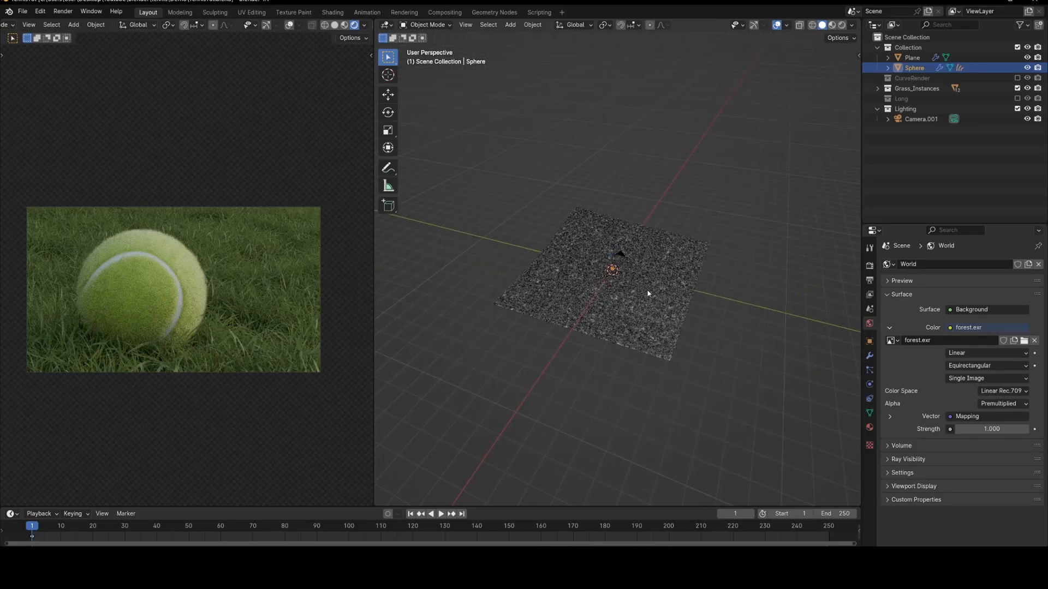
pyautogui.scroll(5, 648, 293)
pyautogui.hotkey('shift', 'a')
pyautogui.moveTo(674, 229)
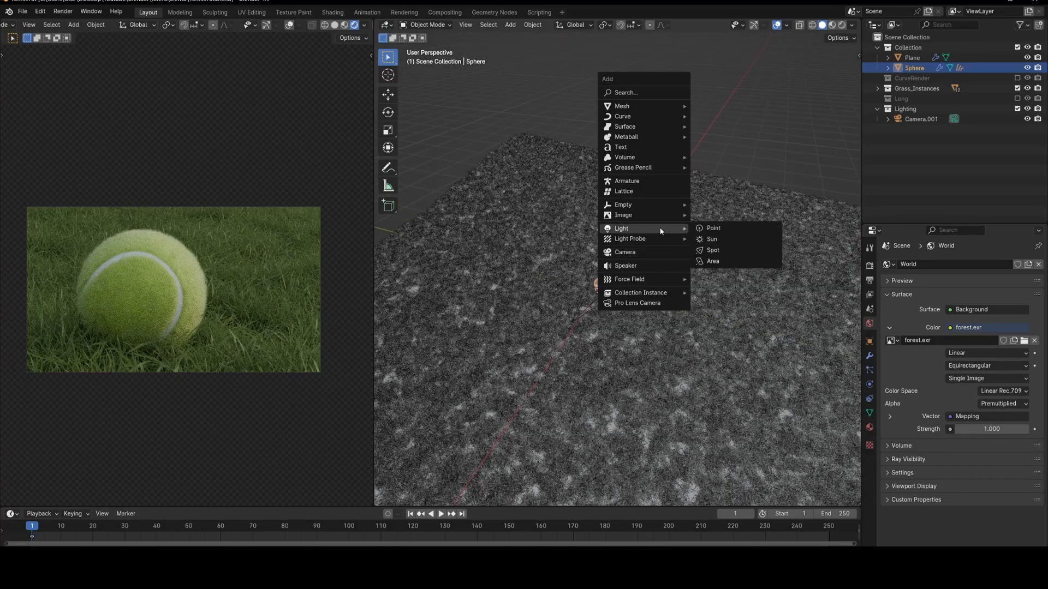
pyautogui.click(712, 239)
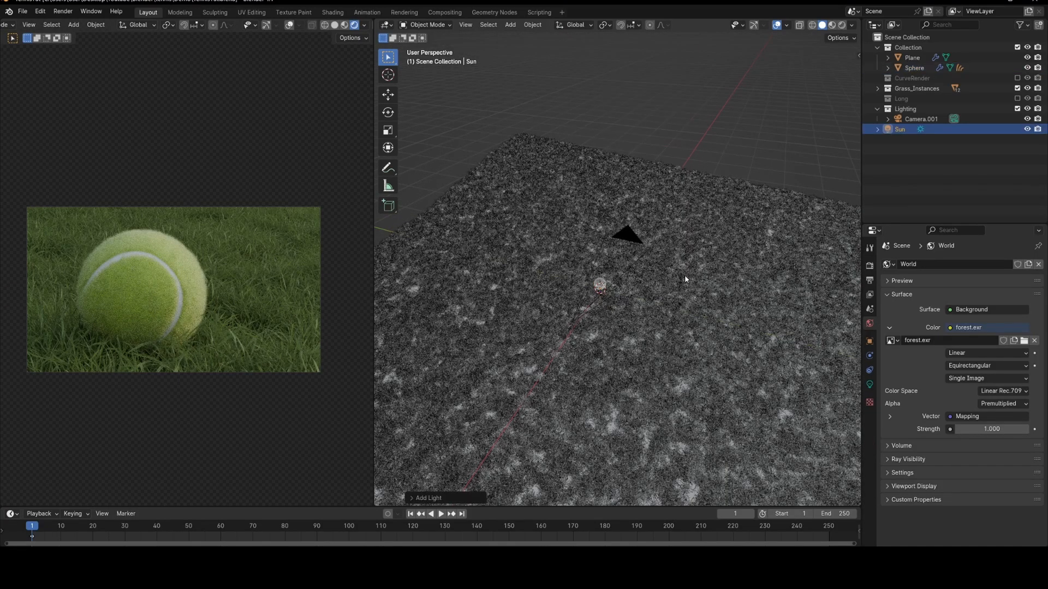
# - Move the Sun light away from the ball and tilt it with a free trackball rotation
pyautogui.scroll(-3, 659, 226)
pyautogui.moveTo(659, 226); pyautogui.dragTo(672, 268, button='middle')
pyautogui.press('g')
pyautogui.click(720, 270)
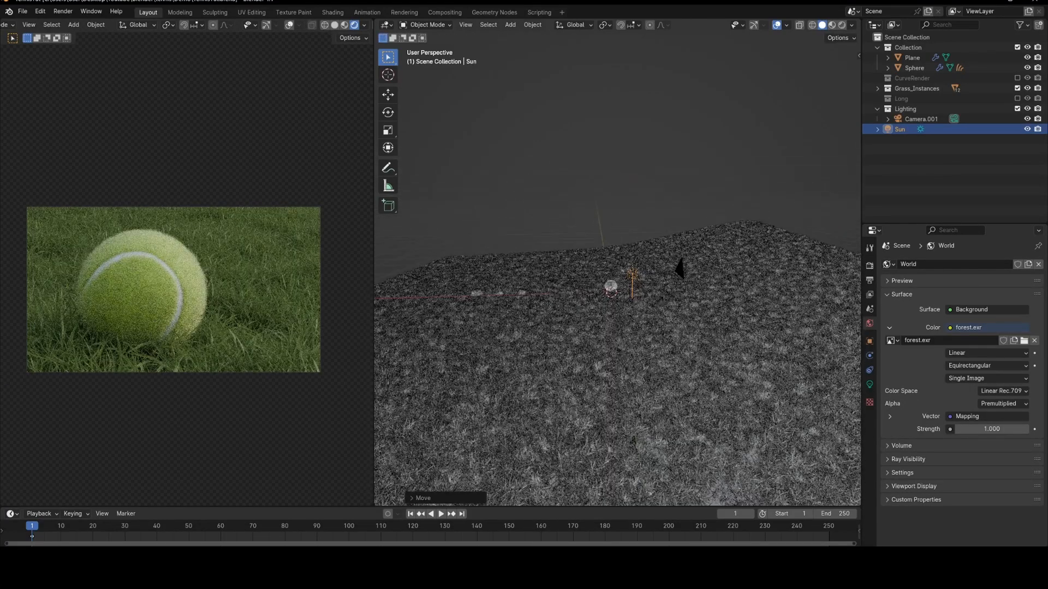
pyautogui.press('r')
pyautogui.press('r')
# - Set the Sun light's Strength to 12 and adjust its light color slightly
pyautogui.click(869, 384)
pyautogui.click(988, 333)
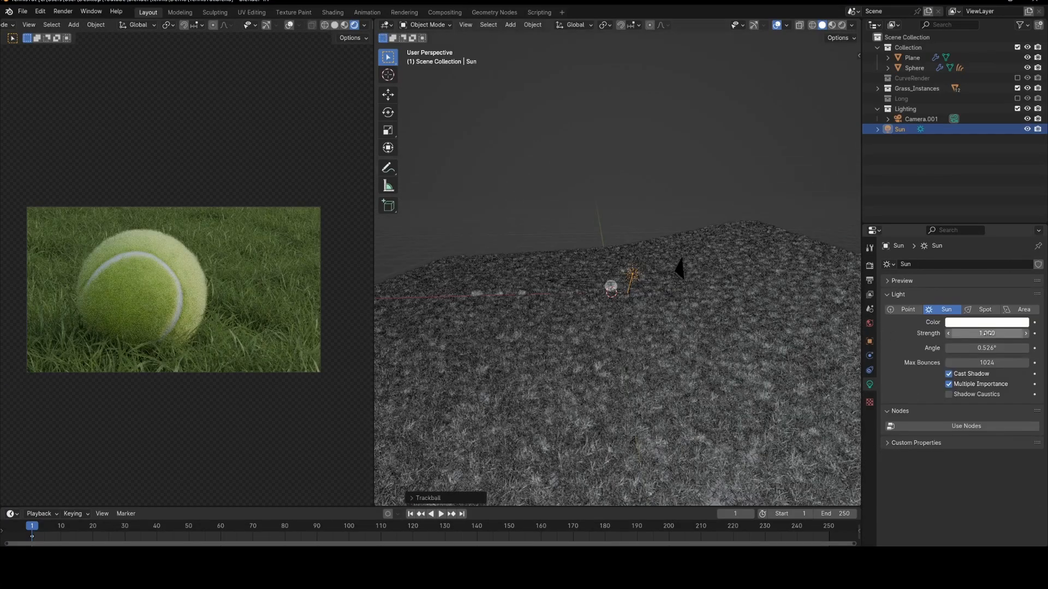
pyautogui.write('12')
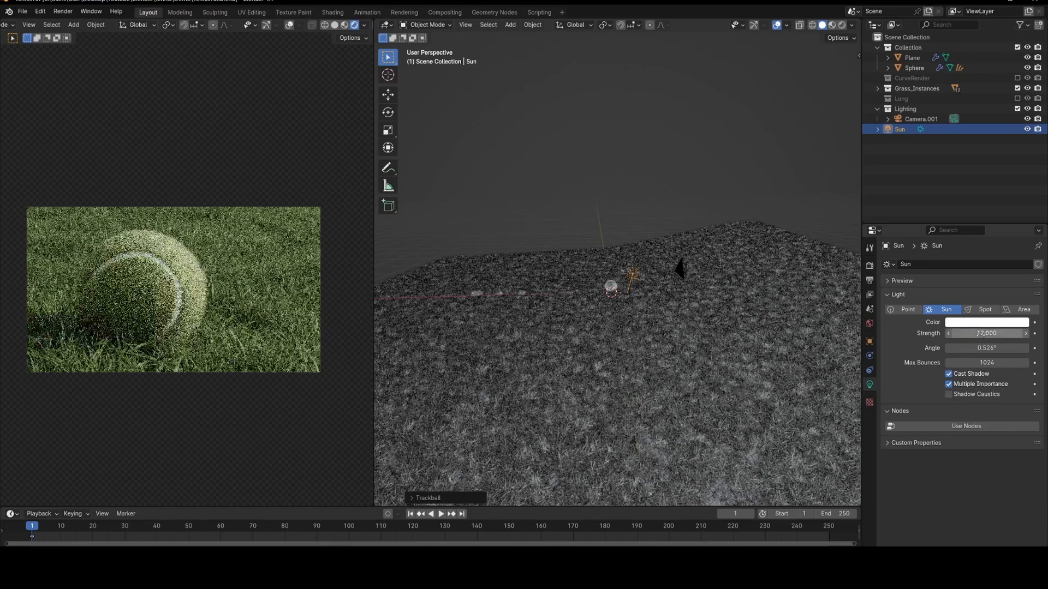
pyautogui.press('Return')
pyautogui.moveTo(629, 332); pyautogui.dragTo(714, 282, button='middle')
pyautogui.scroll(4, 715, 282)
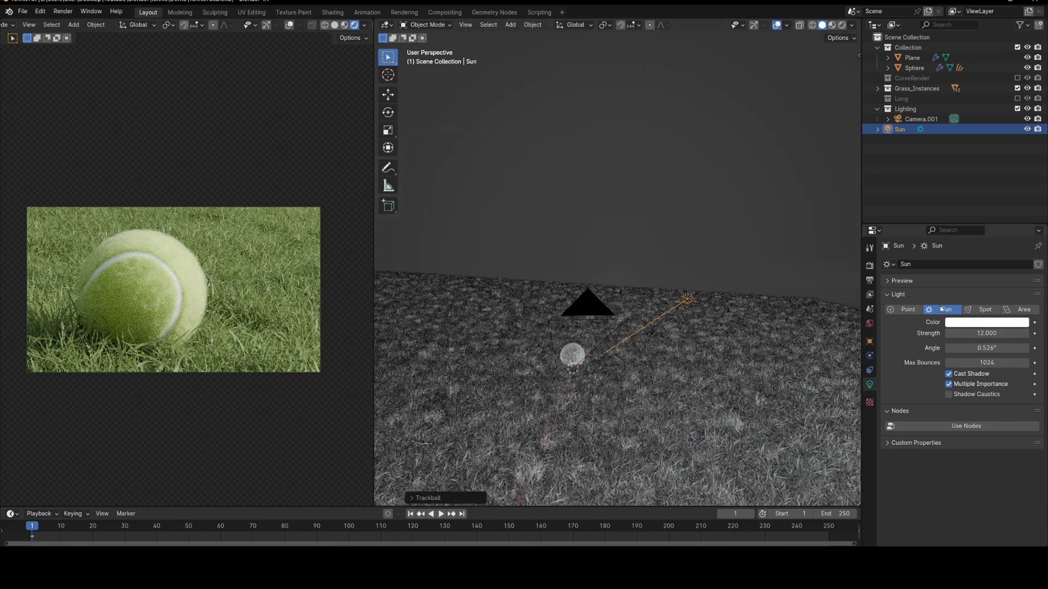
pyautogui.click(978, 324)
pyautogui.moveTo(967, 217); pyautogui.dragTo(964, 220)
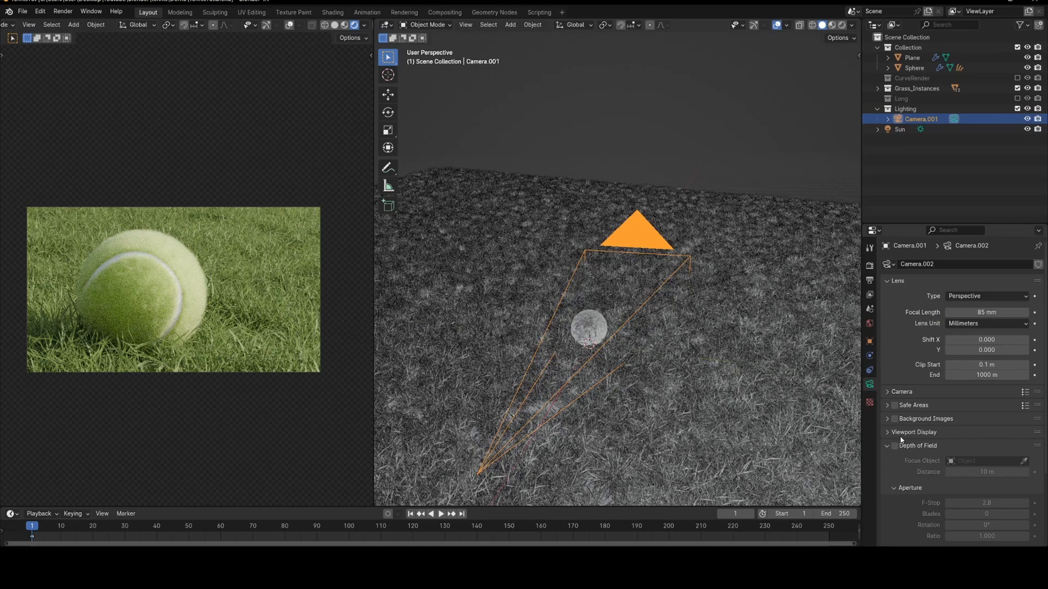
# - Enable Depth of Field on Camera.001 and set Sphere as its Focus Object
pyautogui.click(894, 446)
pyautogui.moveTo(742, 376); pyautogui.dragTo(682, 347, button='middle')
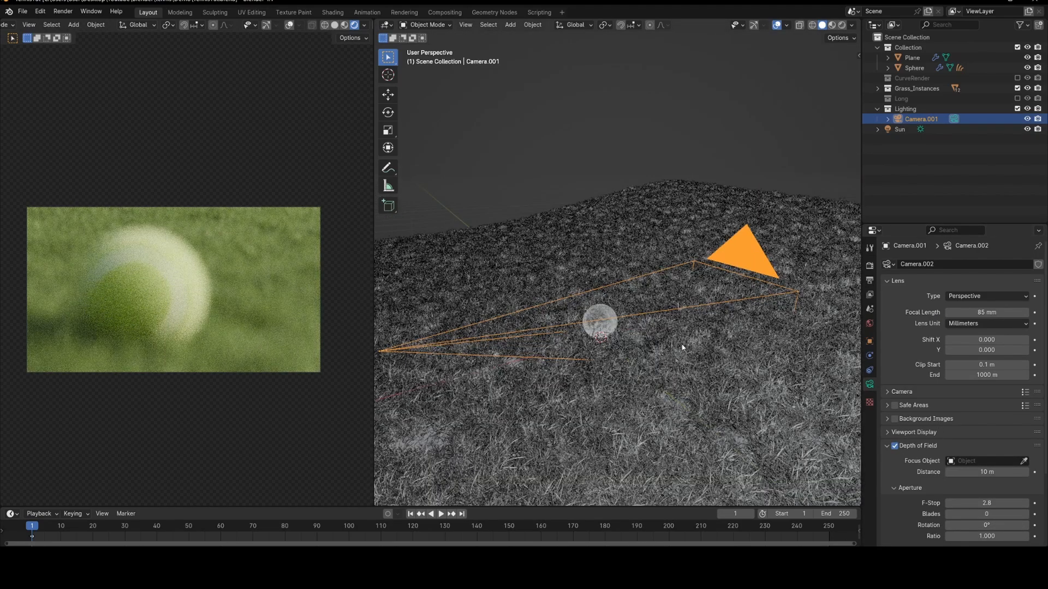
pyautogui.scroll(4, 682, 347)
pyautogui.click(1009, 464)
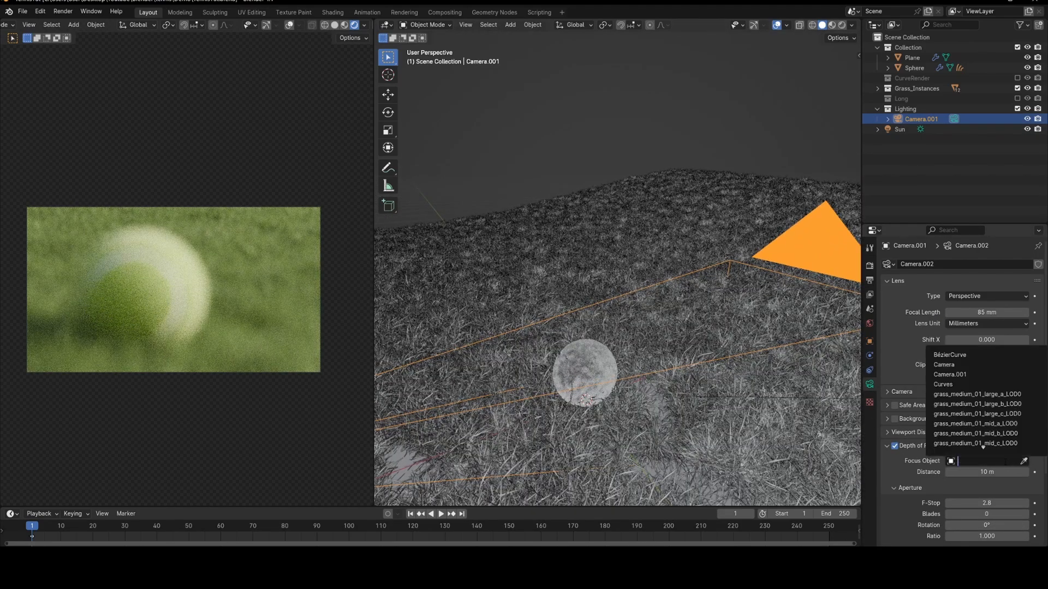
pyautogui.write('spher')
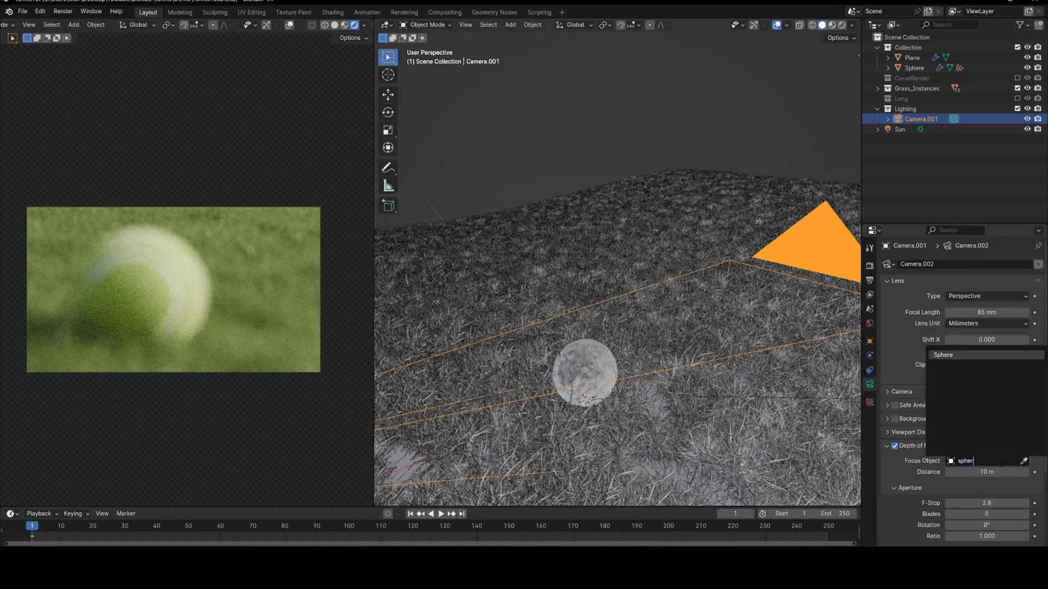
pyautogui.write('e')
pyautogui.press('Return')
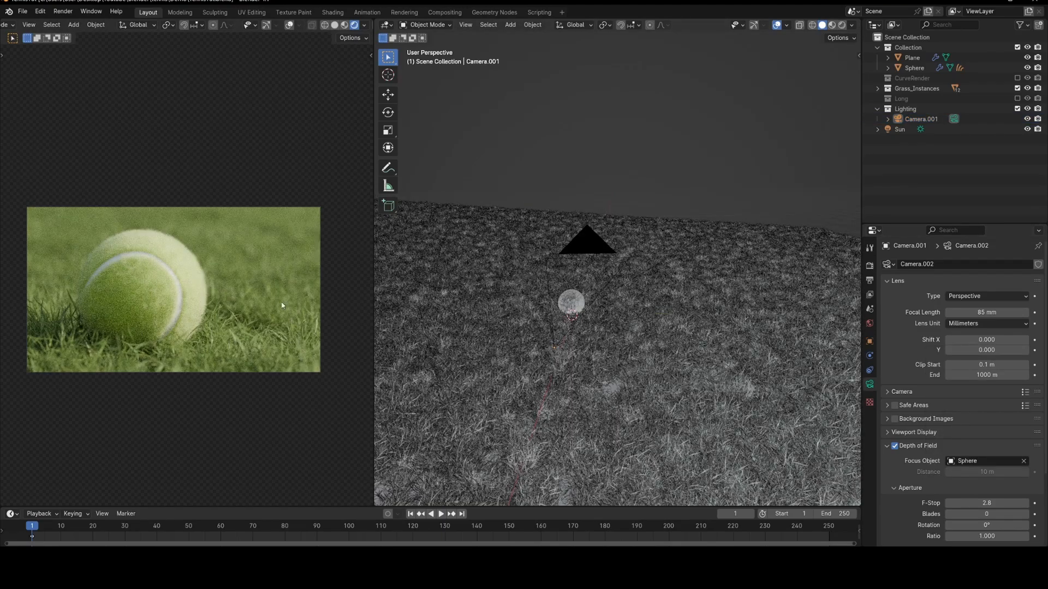
# - Add a mesh plane around the tennis ball's location
pyautogui.moveTo(697, 297); pyautogui.dragTo(552, 327, button='middle')
pyautogui.scroll(-5, 536, 332)
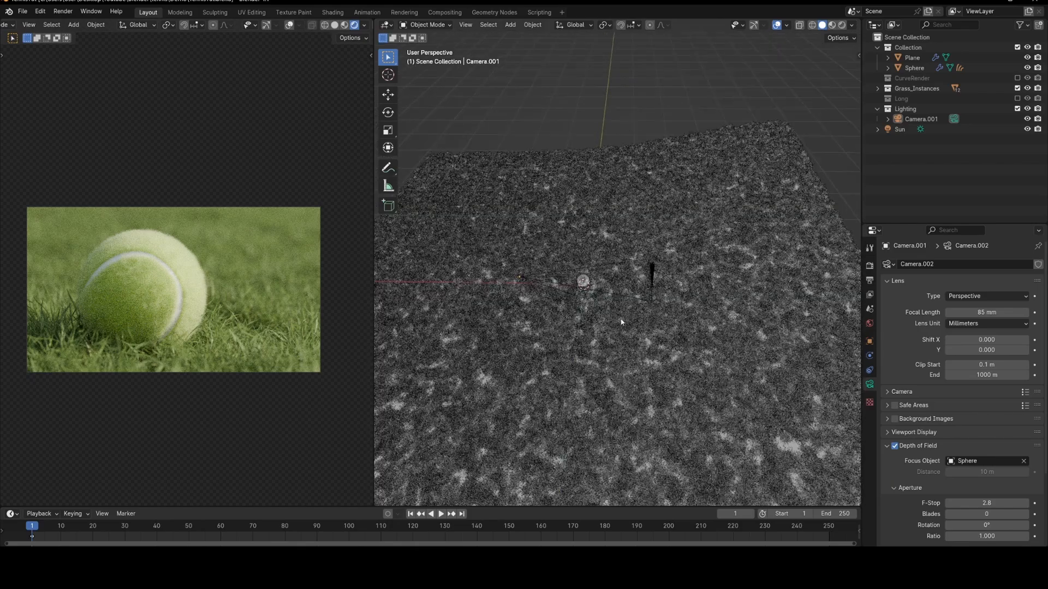
pyautogui.moveTo(616, 324); pyautogui.dragTo(622, 334, button='middle')
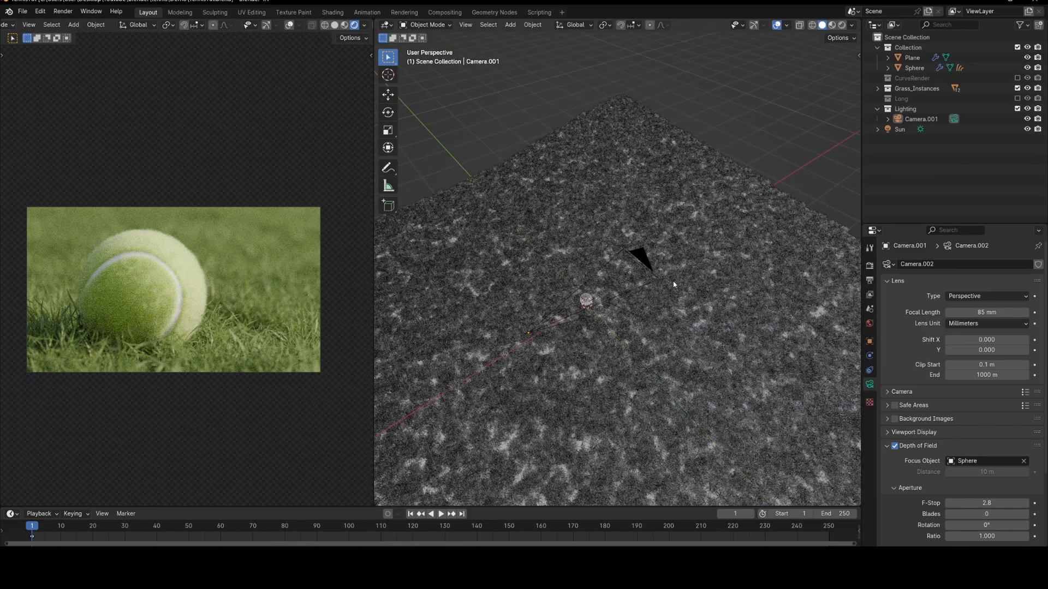
pyautogui.moveTo(674, 284); pyautogui.dragTo(611, 298, button='middle')
pyautogui.hotkey('shift', 'a')
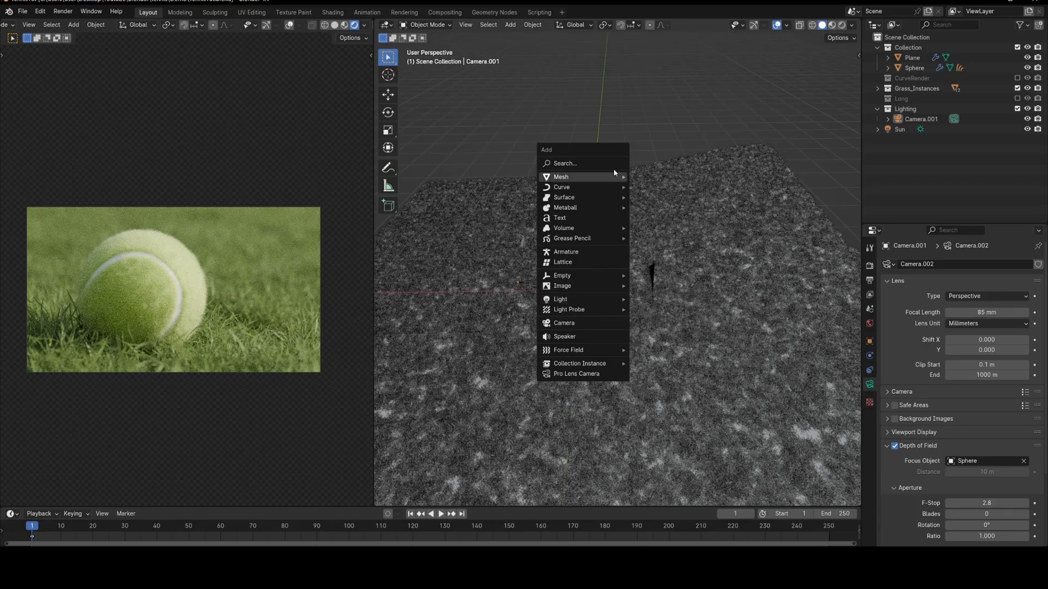
pyautogui.moveTo(618, 177)
pyautogui.click(666, 178)
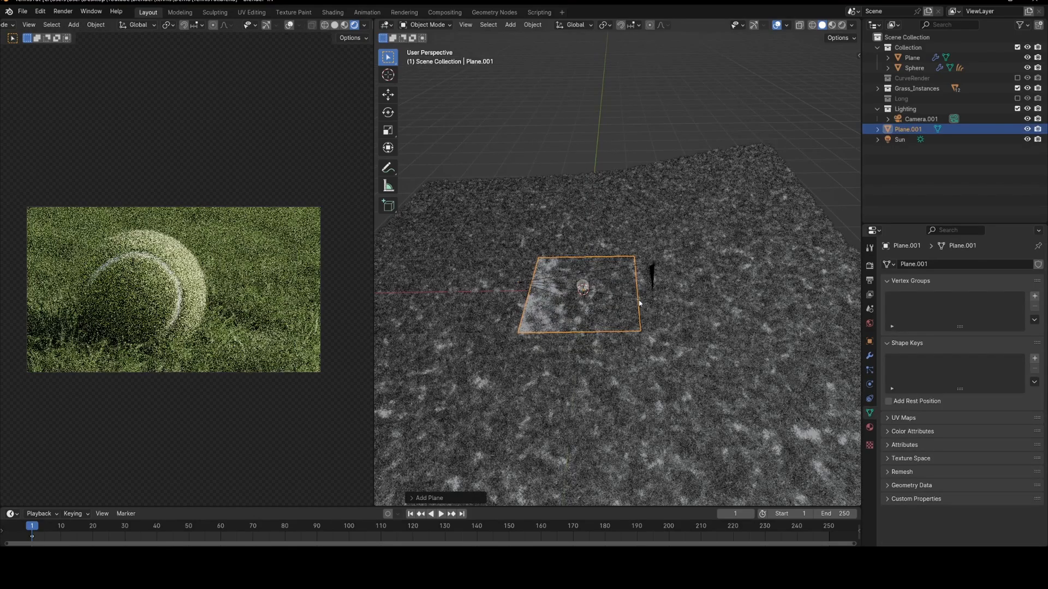
# - Enlarge the new plane and raise and tilt it above the ball so it shades the ball from the sun
pyautogui.moveTo(639, 304); pyautogui.dragTo(805, 288, button='middle')
pyautogui.press('s')
pyautogui.click(682, 303)
pyautogui.press('r')
pyautogui.click(716, 291)
pyautogui.press('r')
pyautogui.click(787, 268)
pyautogui.press('r')
pyautogui.press('r')
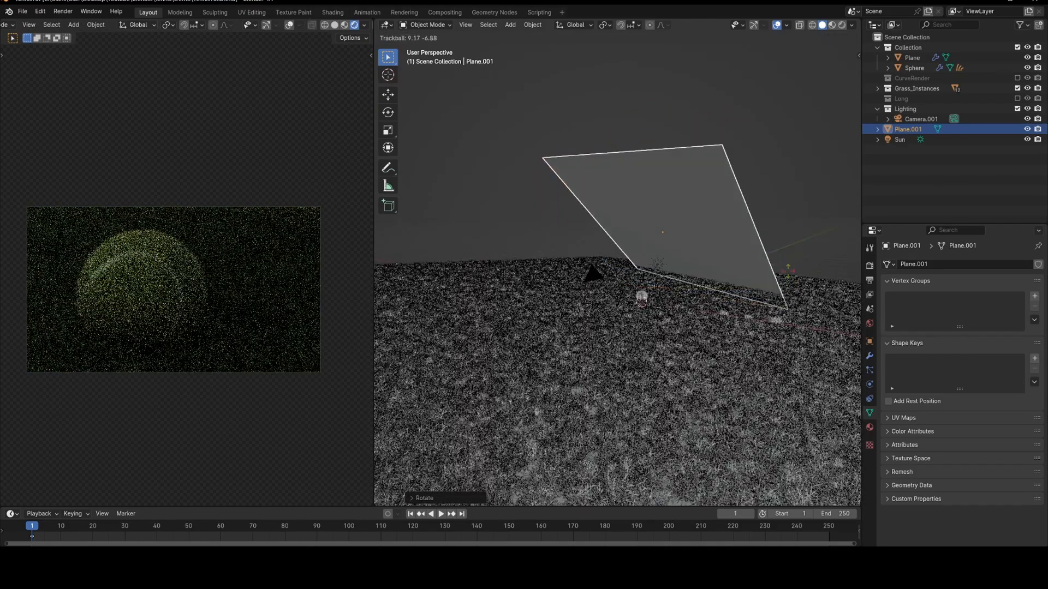
pyautogui.click(794, 284)
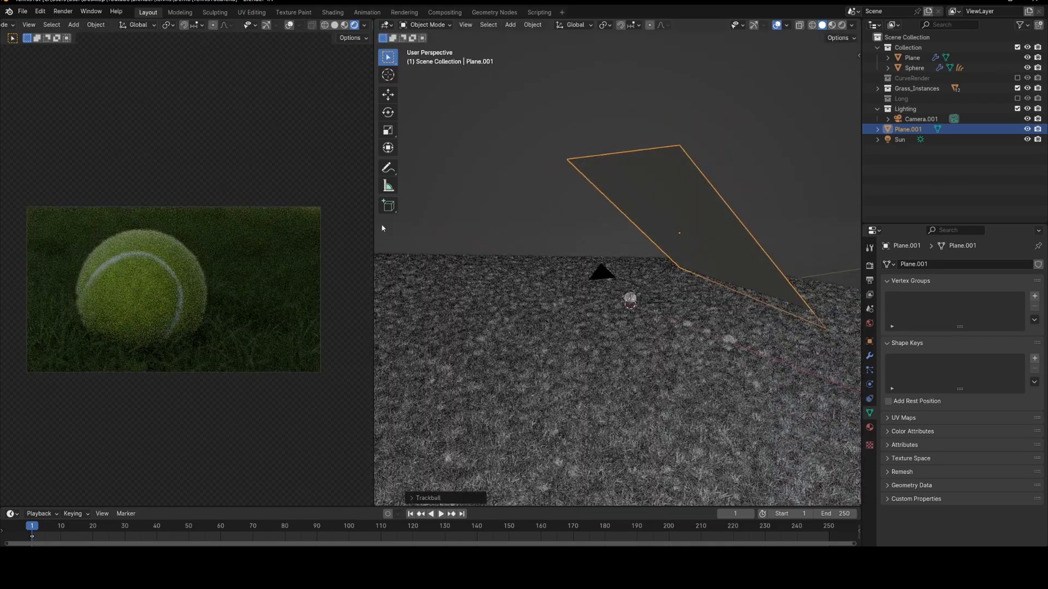
# - Create a new material on the tilted plane and name it shadows
pyautogui.moveTo(582, 267); pyautogui.dragTo(677, 318, button='middle')
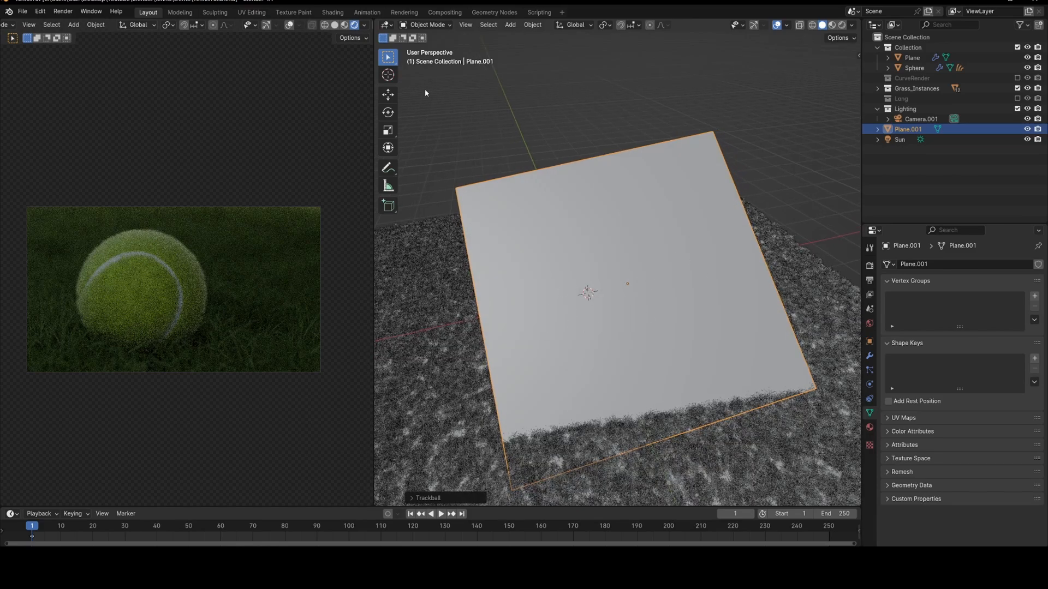
pyautogui.moveTo(582, 229); pyautogui.dragTo(573, 187, button='middle')
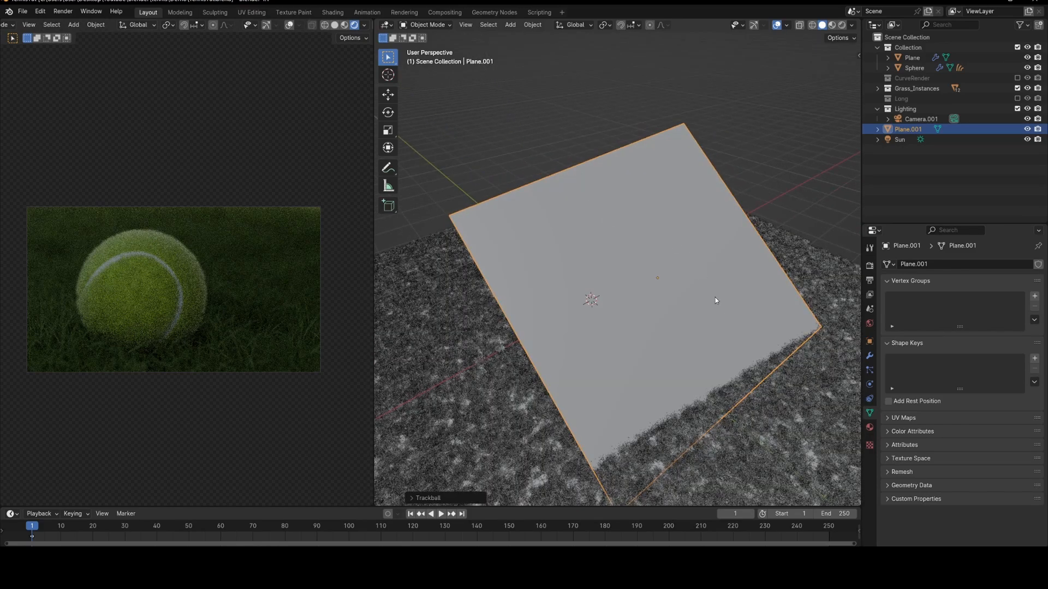
pyautogui.click(869, 427)
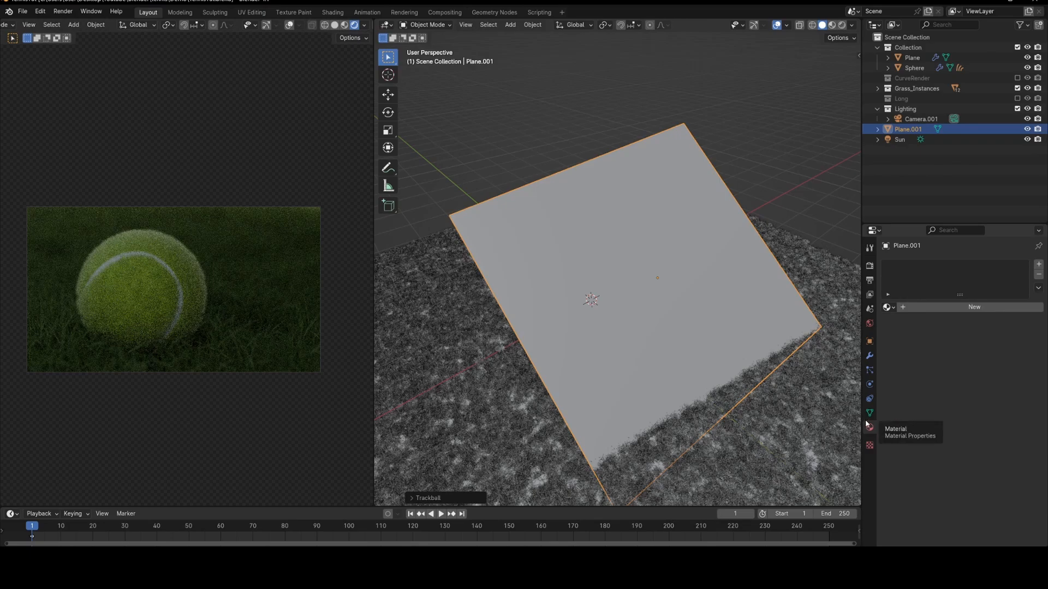
pyautogui.click(926, 307)
pyautogui.click(926, 307)
pyautogui.write('lk')
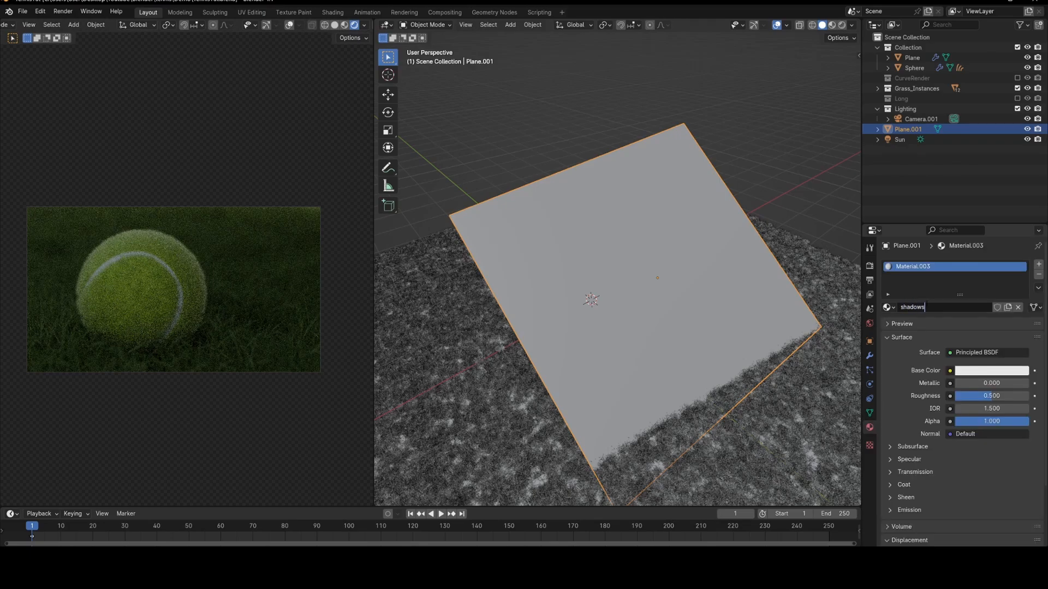
pyautogui.press('Return')
# - Change the second viewport into a Shader Editor and set its shader type to Object for the shadows material
pyautogui.click(386, 24)
pyautogui.click(415, 118)
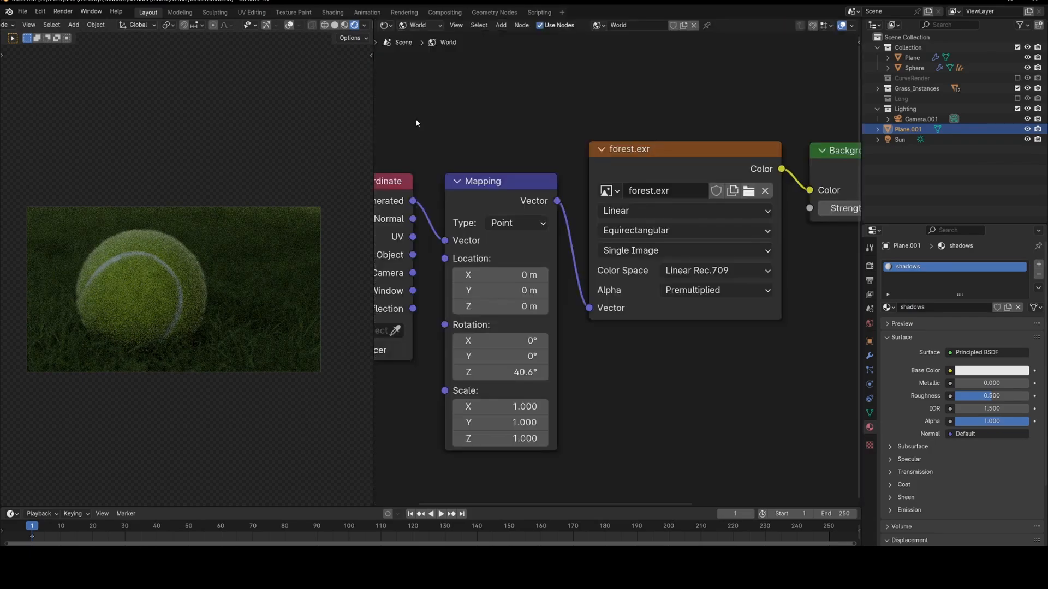
pyautogui.click(418, 24)
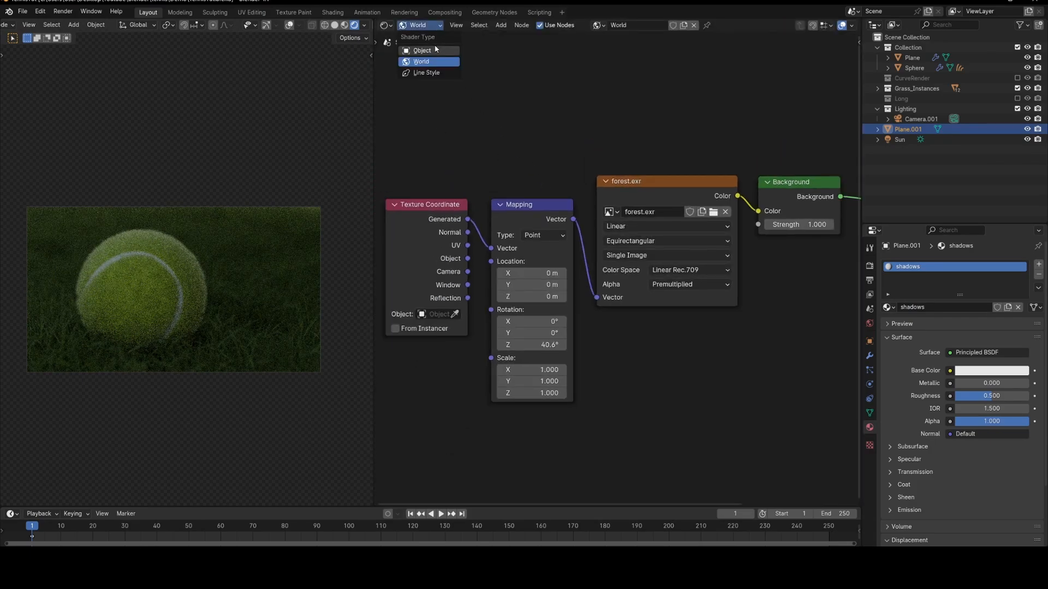
pyautogui.click(420, 47)
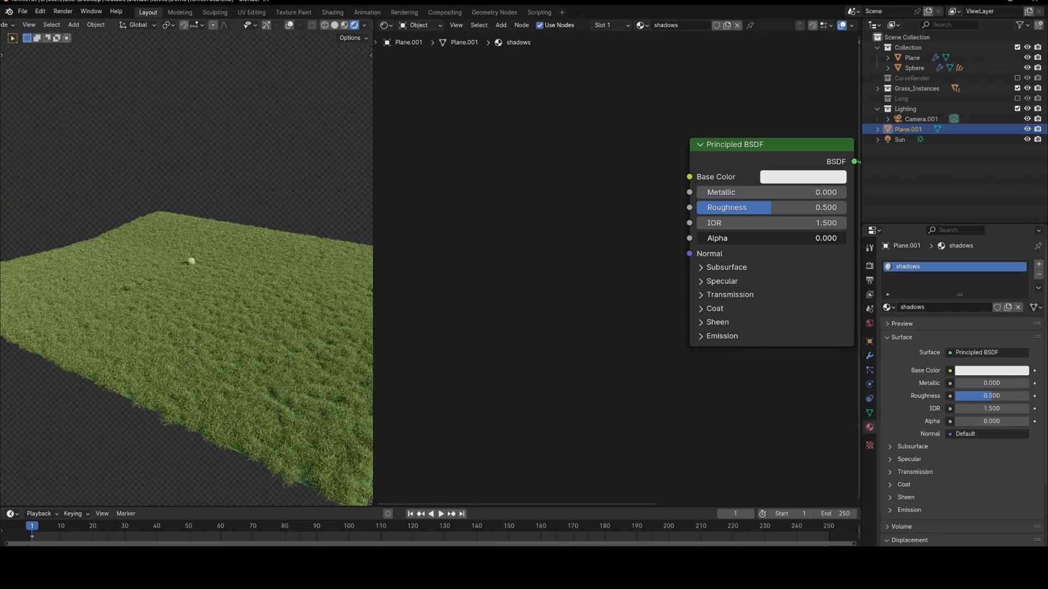
# - Set the shadows material's Alpha to 1 and drive it with the Fac output of a new Noise Texture node
pyautogui.moveTo(709, 238); pyautogui.dragTo(845, 238)
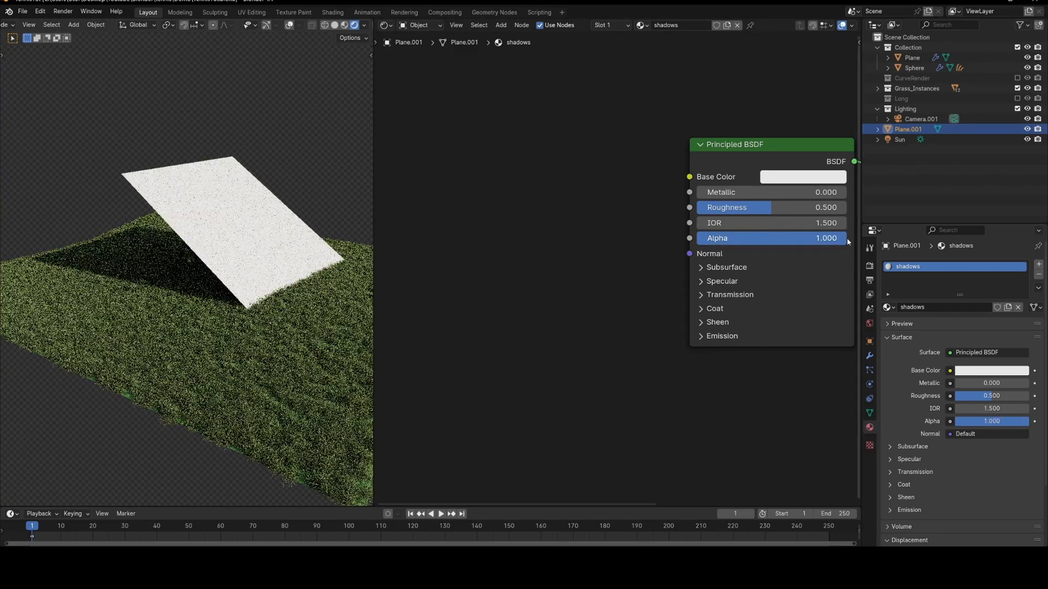
pyautogui.hotkey('shift', 'a')
pyautogui.write('noi')
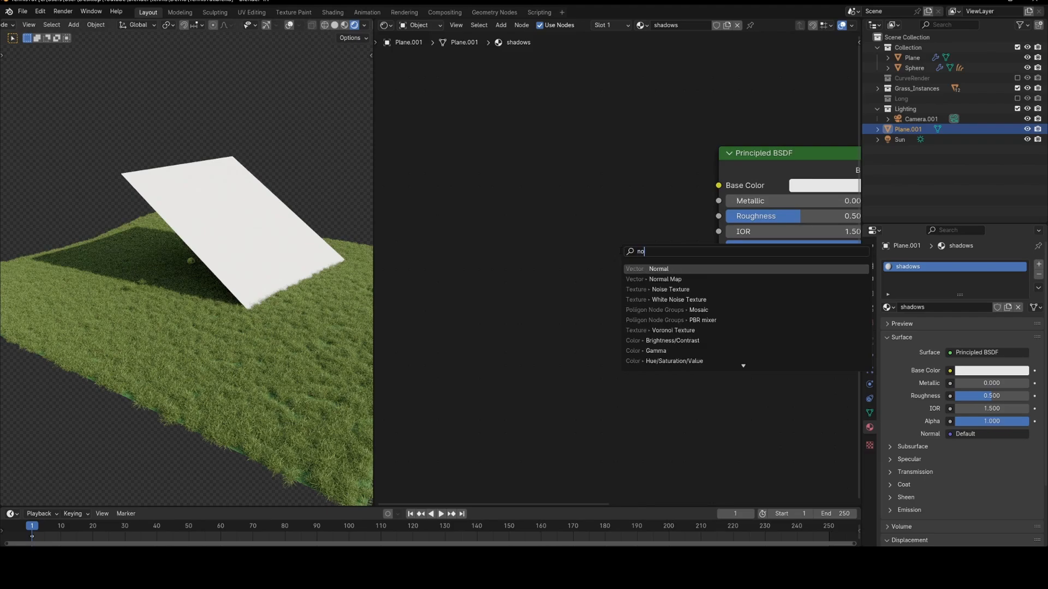
pyautogui.press('Return')
pyautogui.click(417, 229)
pyautogui.moveTo(512, 252); pyautogui.dragTo(718, 247)
# - Insert a Color Ramp between the noise and Alpha, with Constant interpolation and the white stop at about 0.465
pyautogui.hotkey('shift', 'a')
pyautogui.write('ram')
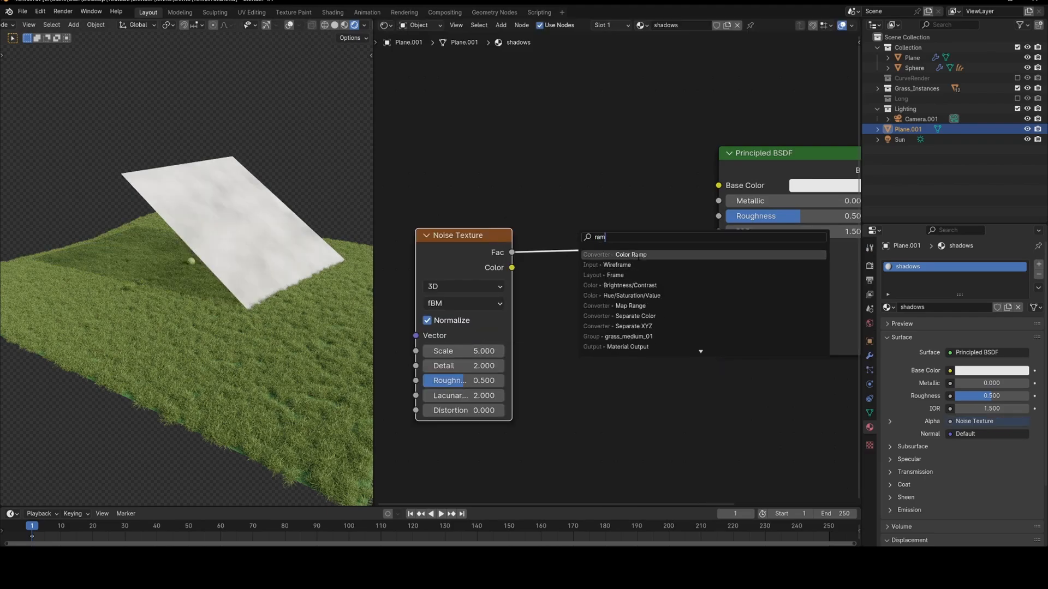
pyautogui.press('Return')
pyautogui.click(628, 240)
pyautogui.click(701, 287)
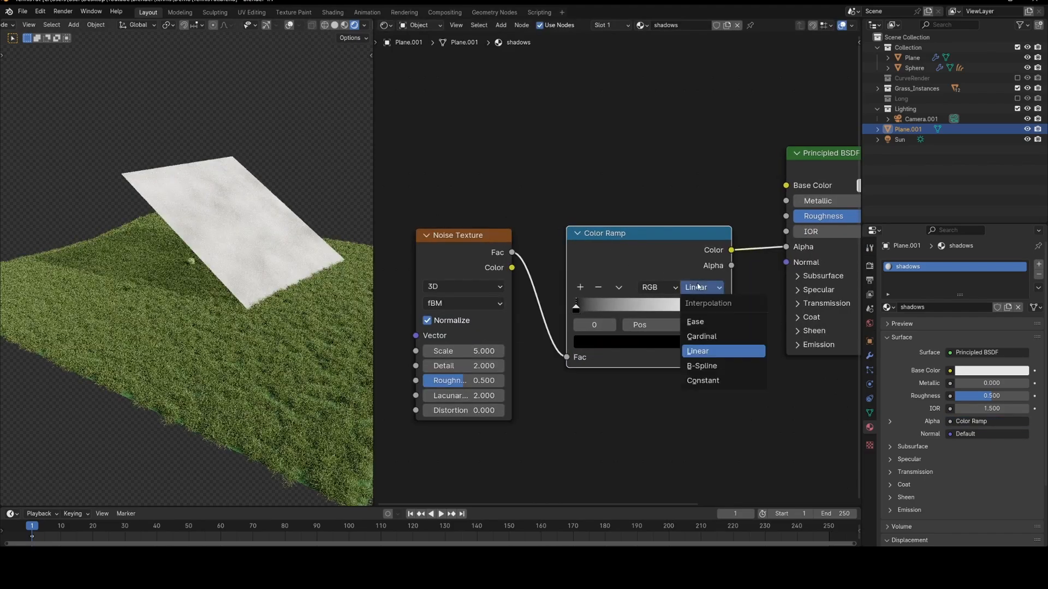
pyautogui.click(703, 381)
pyautogui.moveTo(721, 309); pyautogui.dragTo(640, 302)
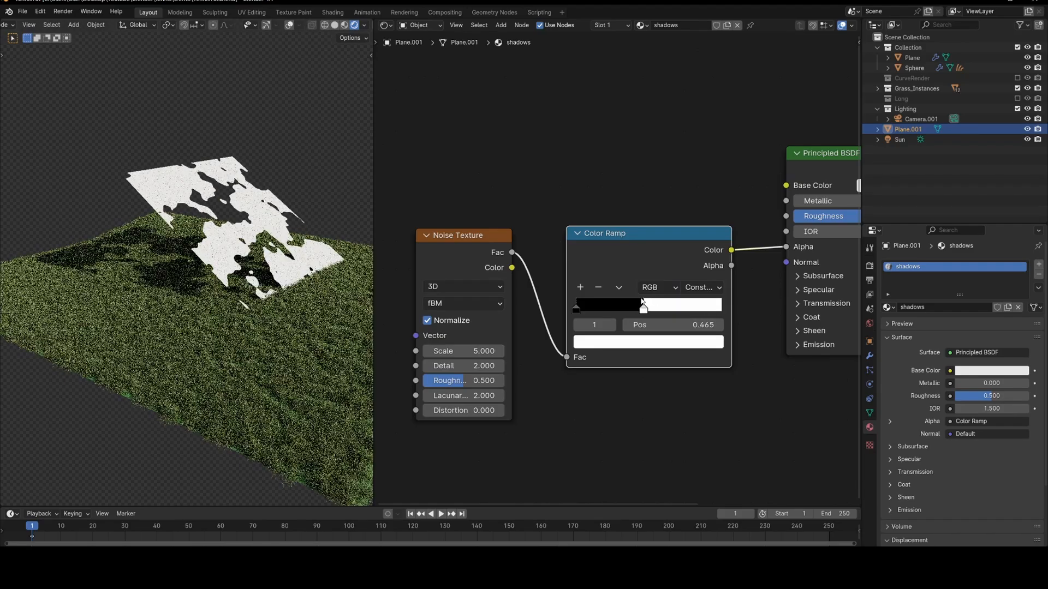
# - Raise the Noise Texture scale to about 12.77 while judging the shadow pattern through the camera
pyautogui.moveTo(463, 351); pyautogui.dragTo(485, 351)
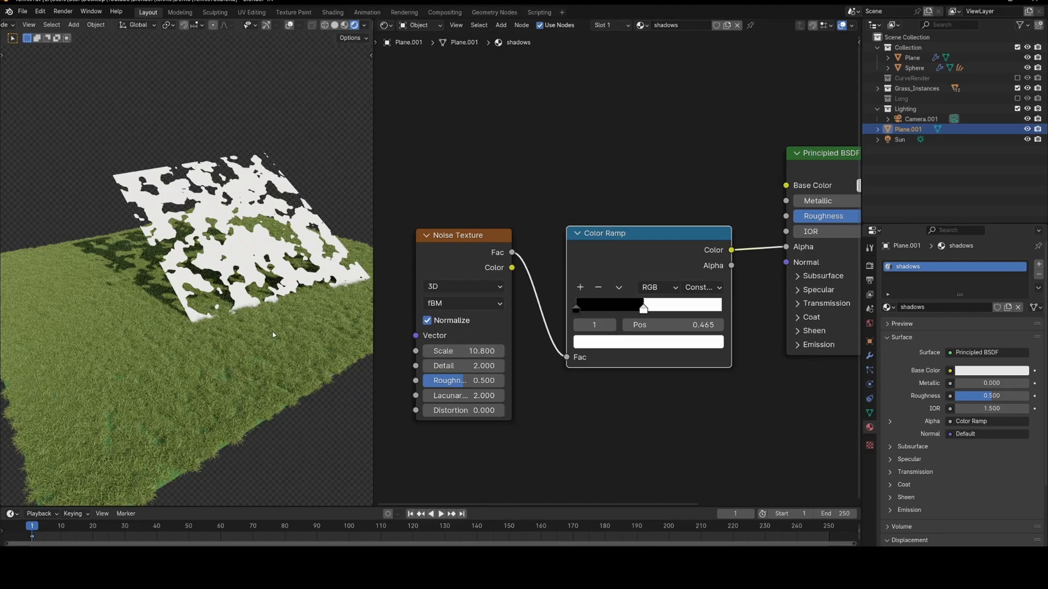
pyautogui.press('KP_0')
pyautogui.moveTo(470, 350)
pyautogui.mouseDown()
pyautogui.moveTo(462, 350)
pyautogui.moveTo(478, 350)
pyautogui.mouseUp()
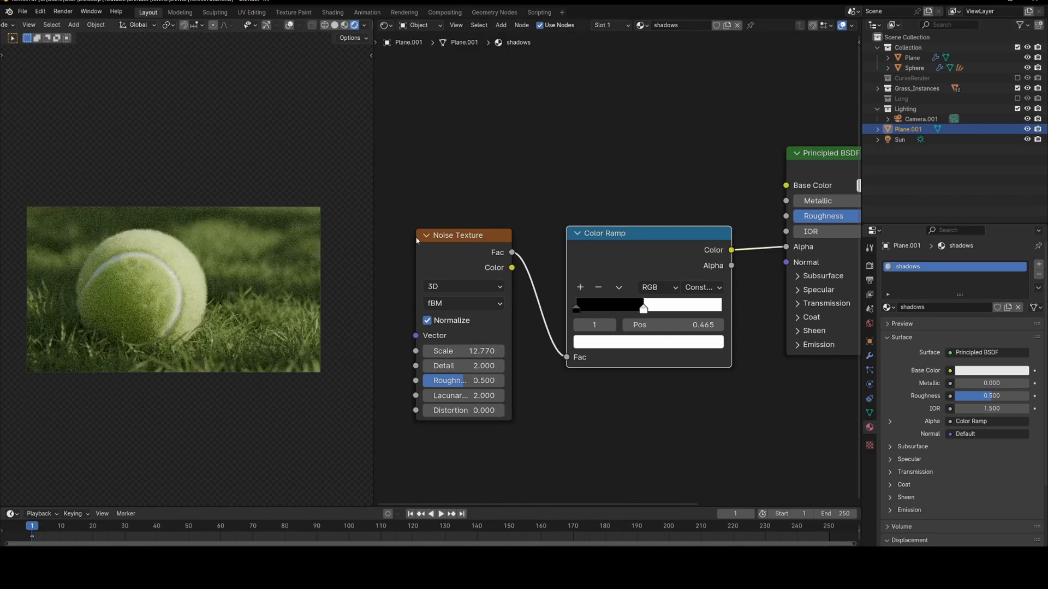
# - Switch the Shader Editor area back to a 3D Viewport and inspect the tilted plane and its shadows
pyautogui.click(386, 25)
pyautogui.click(421, 49)
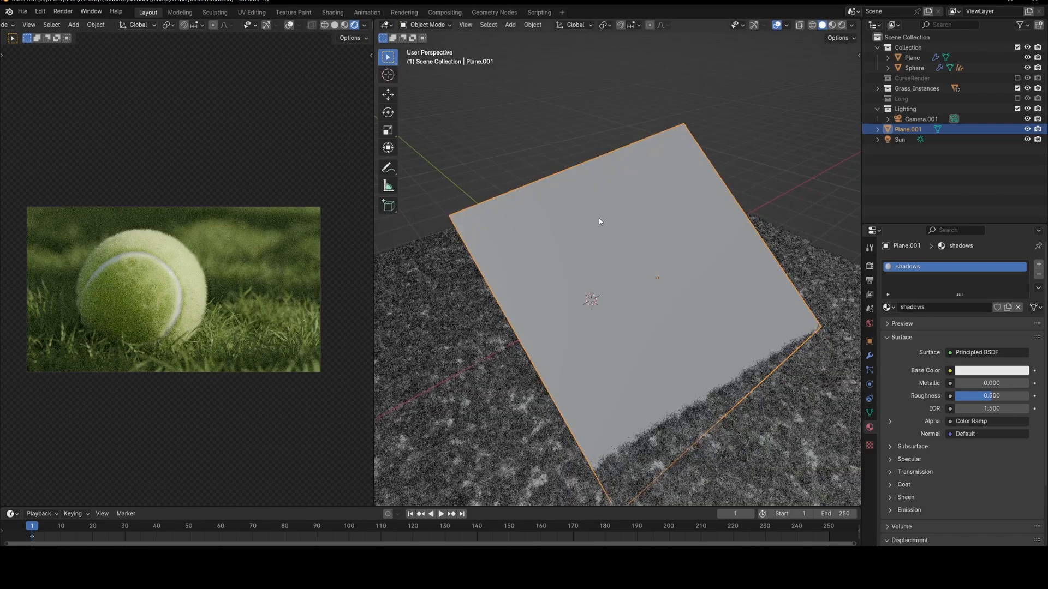
pyautogui.scroll(-5, 600, 295)
pyautogui.moveTo(298, 278); pyautogui.dragTo(253, 307, button='middle')
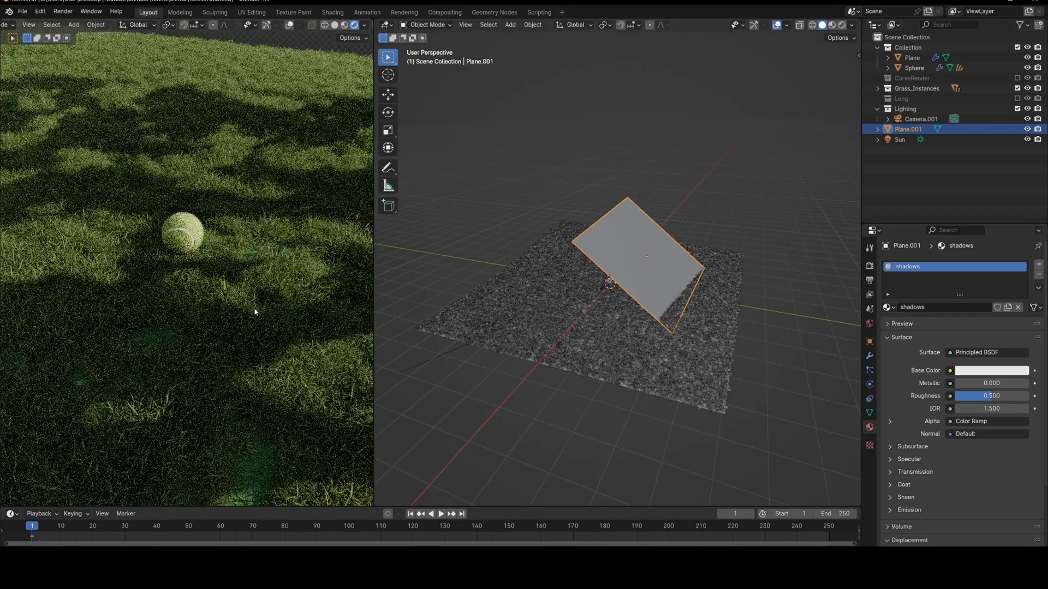
pyautogui.moveTo(645, 289); pyautogui.dragTo(674, 250, button='middle')
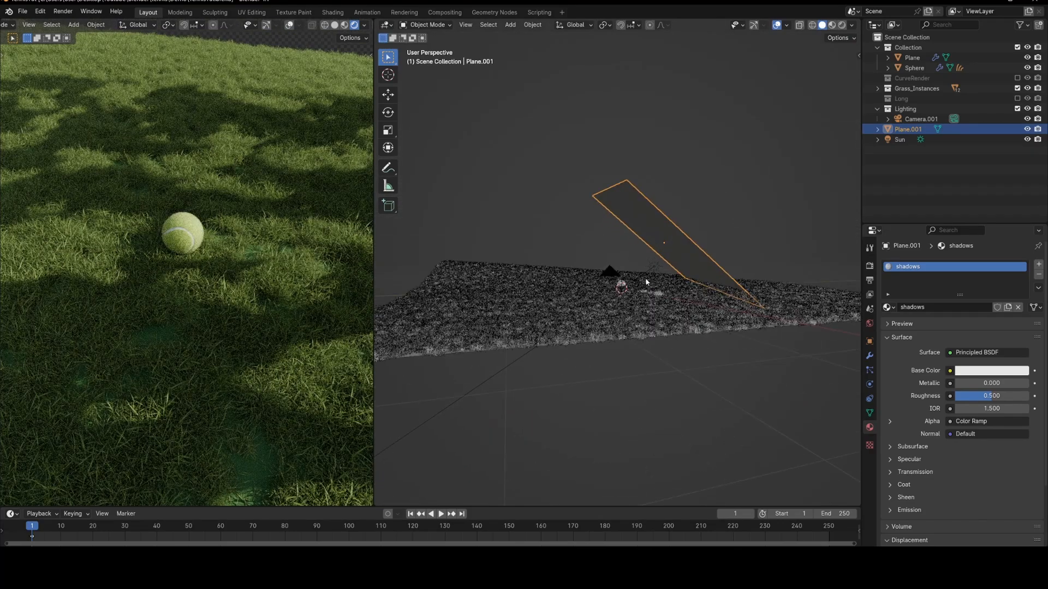
# - Select the Sun light near the ball and set its angle to 6° to soften the shadows
pyautogui.scroll(2, 663, 267)
pyautogui.click(656, 277)
pyautogui.scroll(2, 663, 285)
pyautogui.scroll(2, 627, 286)
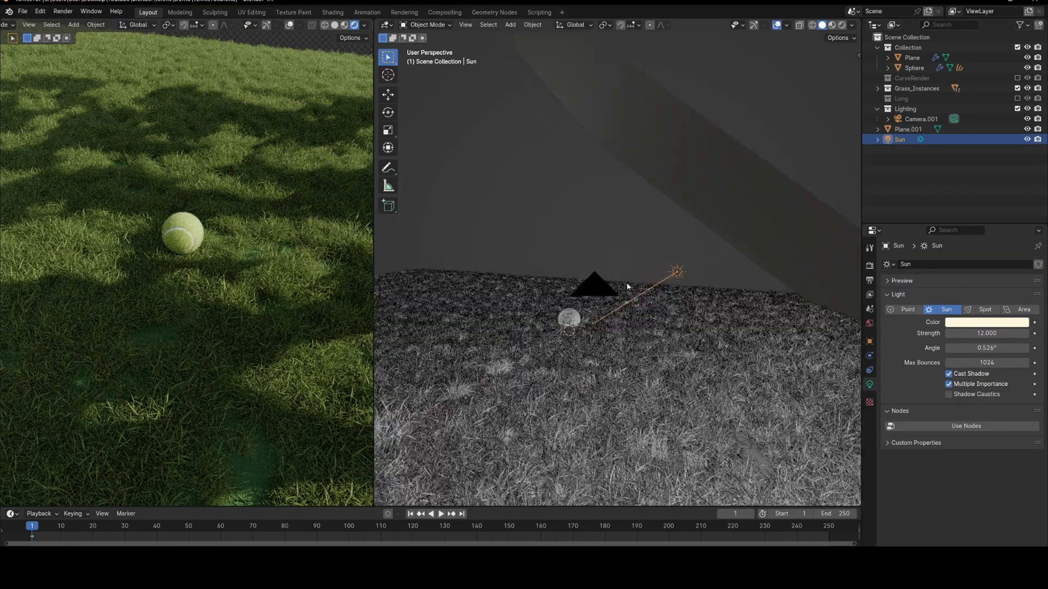
pyautogui.click(998, 348)
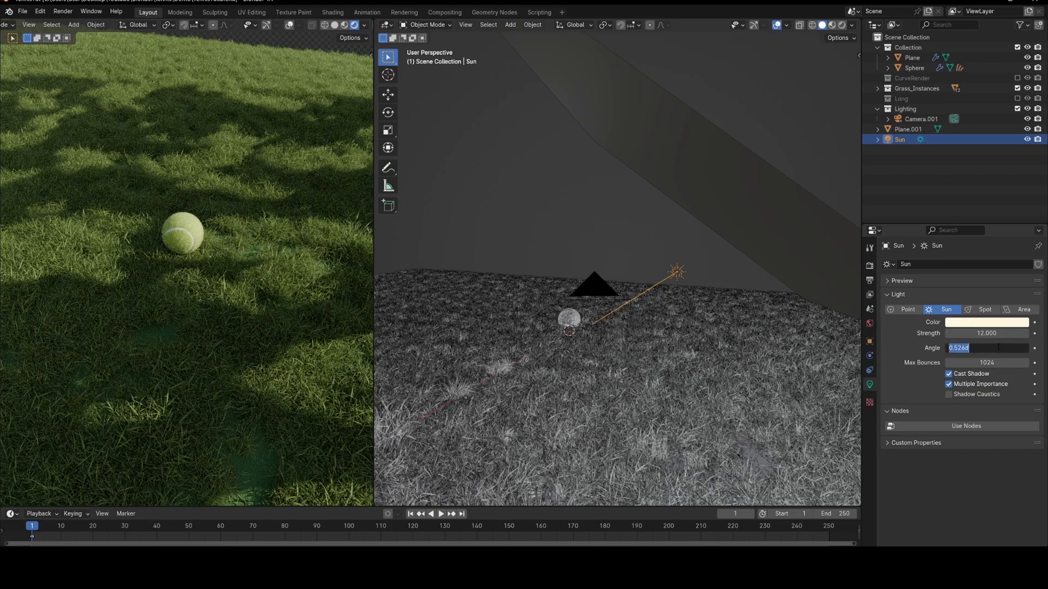
pyautogui.press('Return')
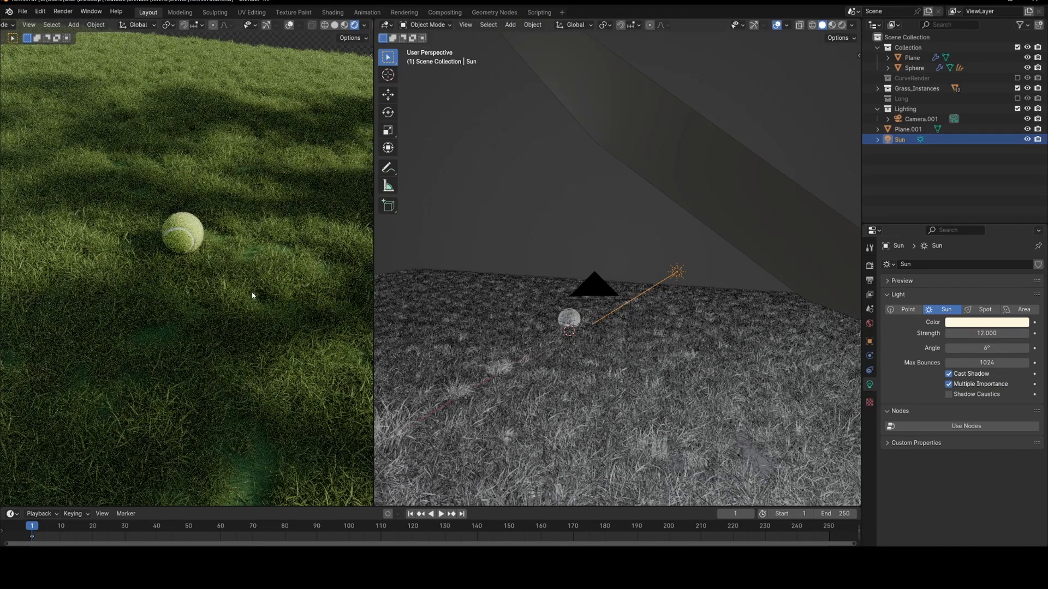
# - Move the shadow plane and the Sun into the Lighting collection
pyautogui.press('KP_0')
pyautogui.moveTo(652, 339); pyautogui.dragTo(635, 307, button='middle')
pyautogui.scroll(2, 625, 304)
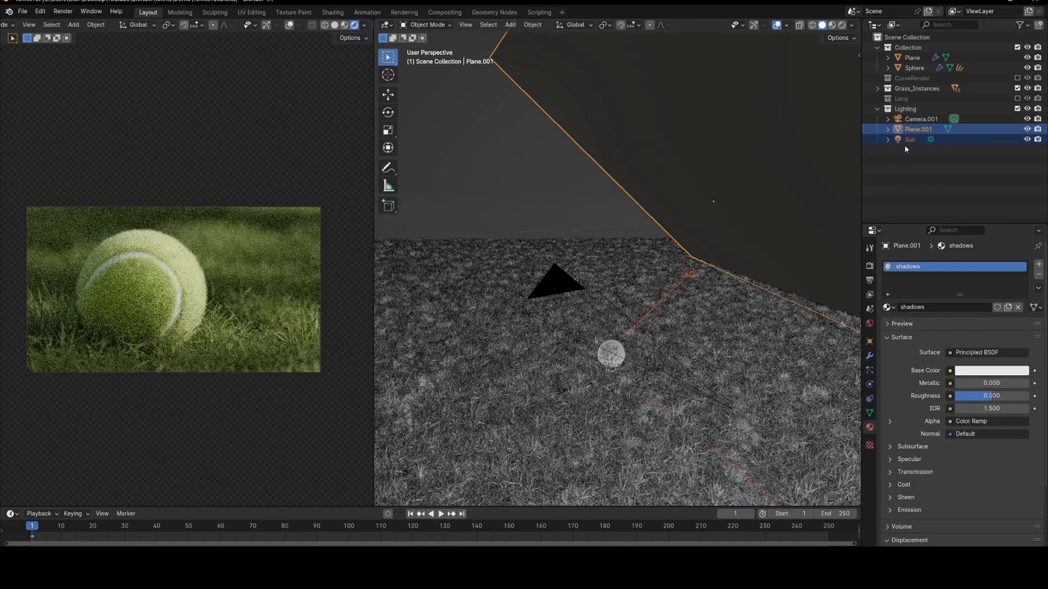
pyautogui.click(905, 145)
# - Turn off the Glossy, Transmission and Volume Scatter ray visibility of the shadow plane
pyautogui.click(713, 229)
pyautogui.scroll(-5, 711, 225)
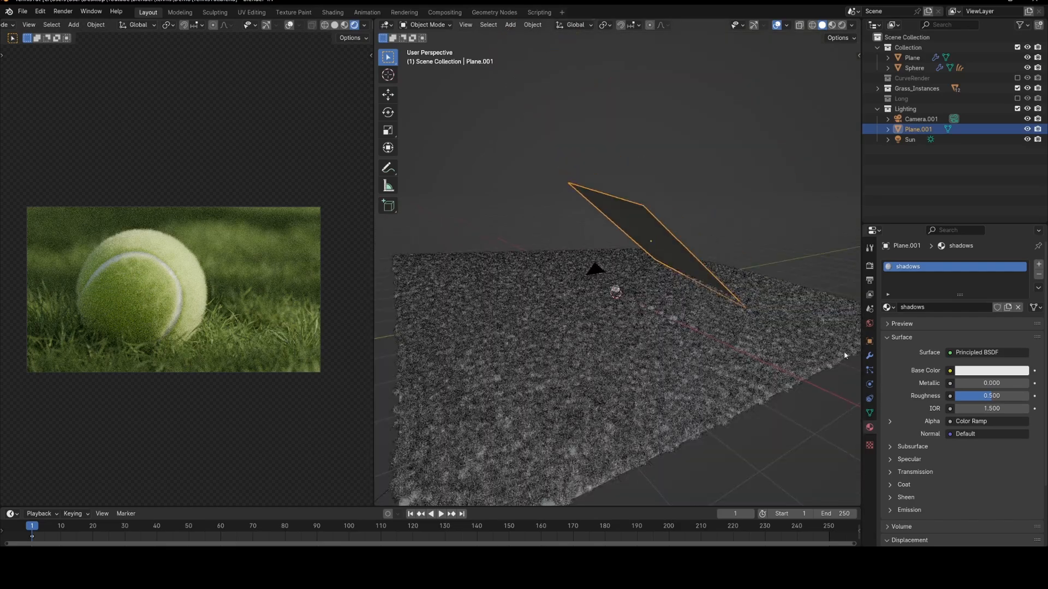
pyautogui.click(869, 341)
pyautogui.scroll(-1, 922, 443)
pyautogui.click(911, 500)
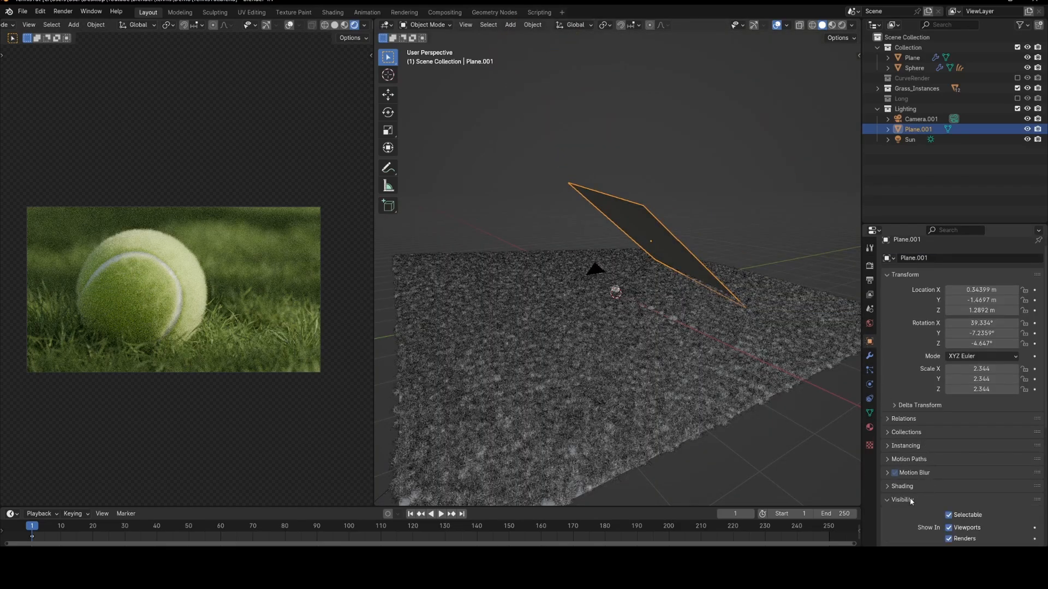
pyautogui.moveTo(694, 252); pyautogui.dragTo(653, 251, button='middle')
pyautogui.scroll(-5, 966, 458)
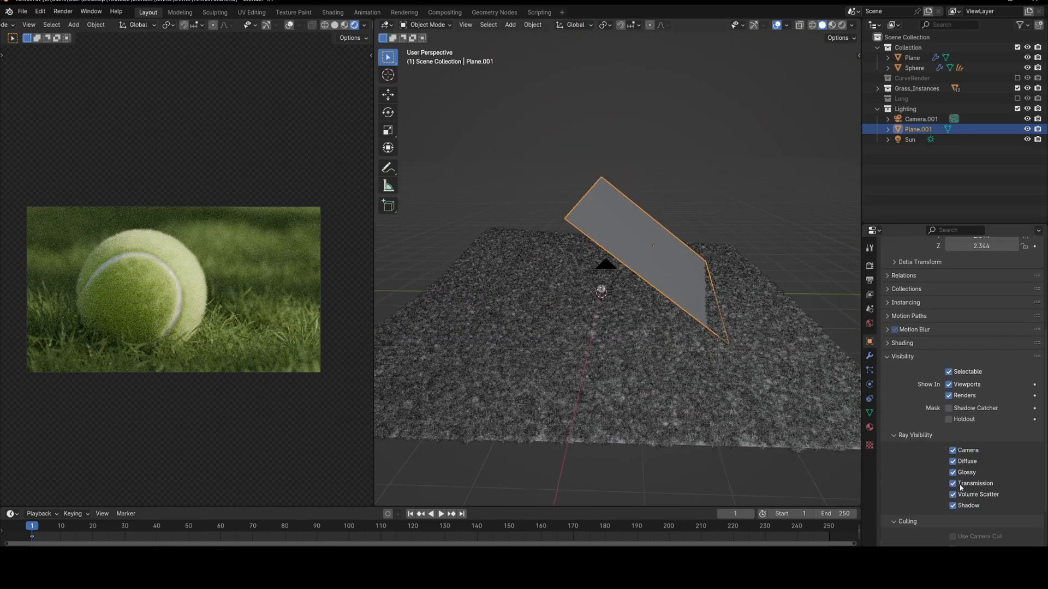
pyautogui.moveTo(964, 473); pyautogui.dragTo(954, 495)
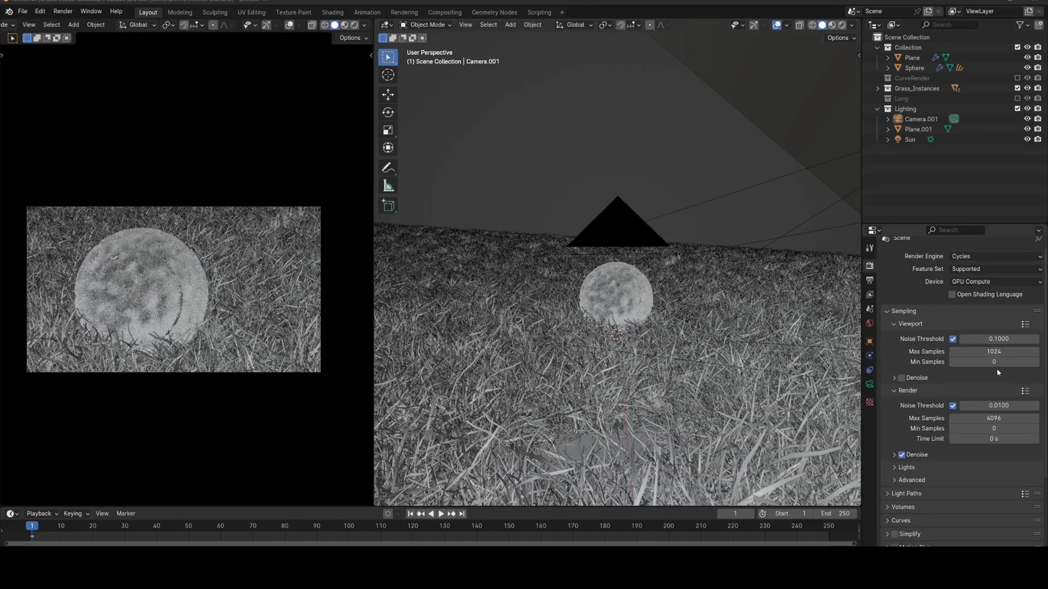
# - Set the maximum render samples to 256 and render the image
pyautogui.click(996, 416)
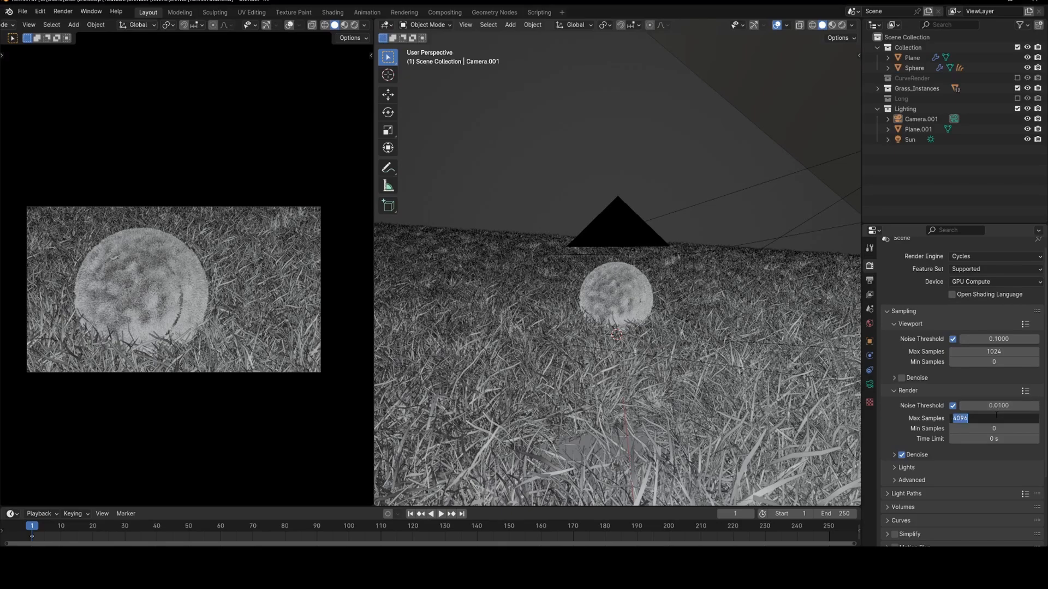
pyautogui.write('256')
pyautogui.press('Return')
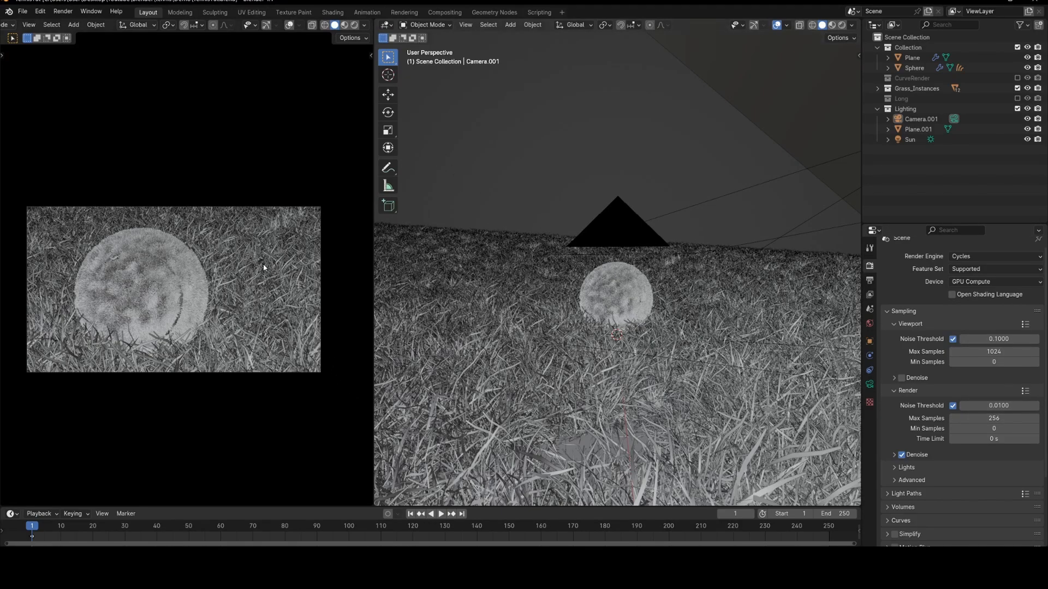
pyautogui.press('F12')
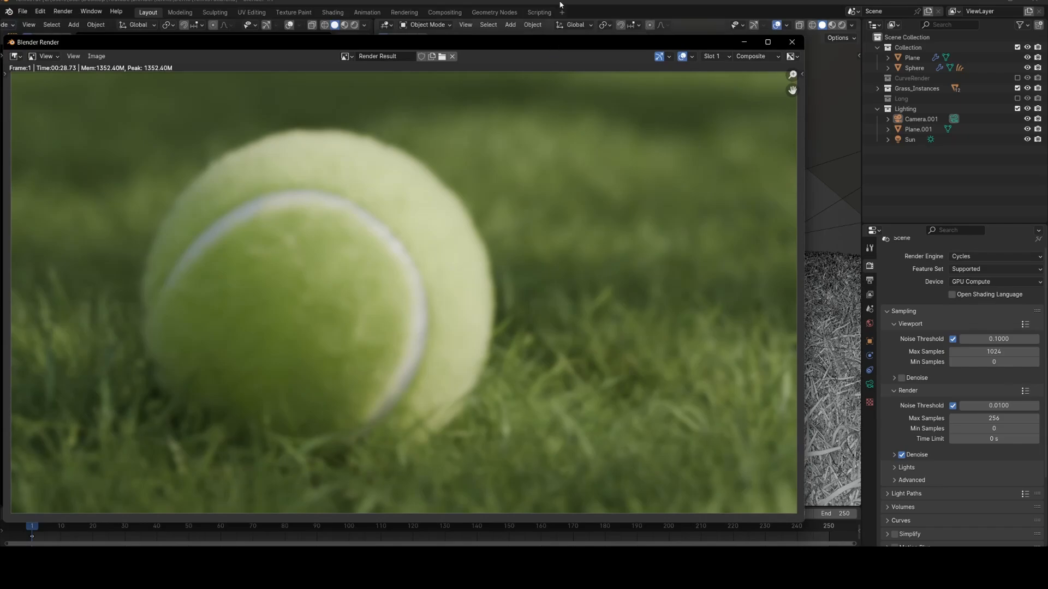
# - Open the Compositing workspace and remove the Blur and Alpha Over nodes while keeping the links to the outputs
pyautogui.click(450, 14)
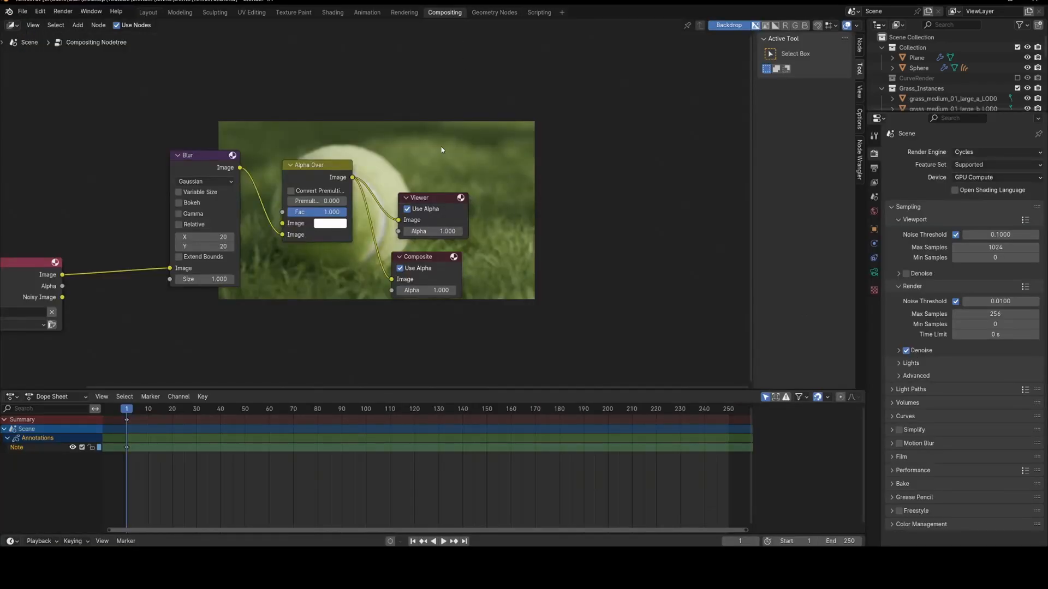
pyautogui.moveTo(304, 156); pyautogui.dragTo(436, 124, button='middle')
pyautogui.scroll(1, 434, 126)
pyautogui.keyDown('alt'); pyautogui.moveTo(350, 133); pyautogui.dragTo(352, 299); pyautogui.keyUp('alt')
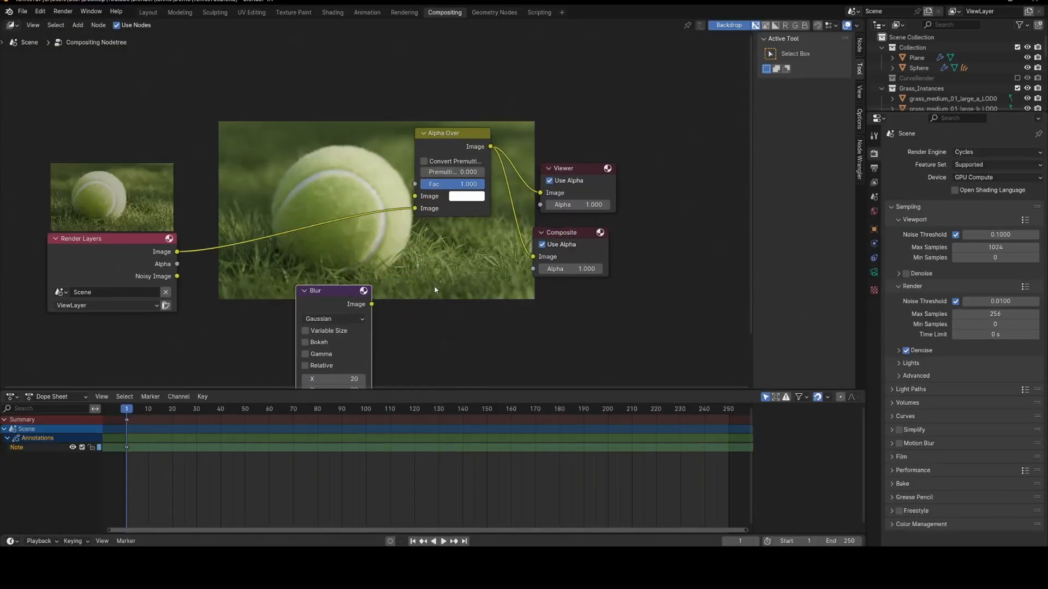
pyautogui.press('x')
pyautogui.moveTo(441, 229); pyautogui.dragTo(411, 154, button='middle')
pyautogui.scroll(3, 411, 154)
pyautogui.keyDown('alt'); pyautogui.moveTo(411, 43); pyautogui.dragTo(315, 220); pyautogui.keyUp('alt')
pyautogui.press('x')
# - Shift the Render Layers node away from the outputs and merge the Viewer and Composite links with a reroute beside them
pyautogui.moveTo(83, 224); pyautogui.dragTo(217, 224, button='middle')
pyautogui.scroll(1, 217, 224)
pyautogui.moveTo(165, 206); pyautogui.dragTo(109, 191)
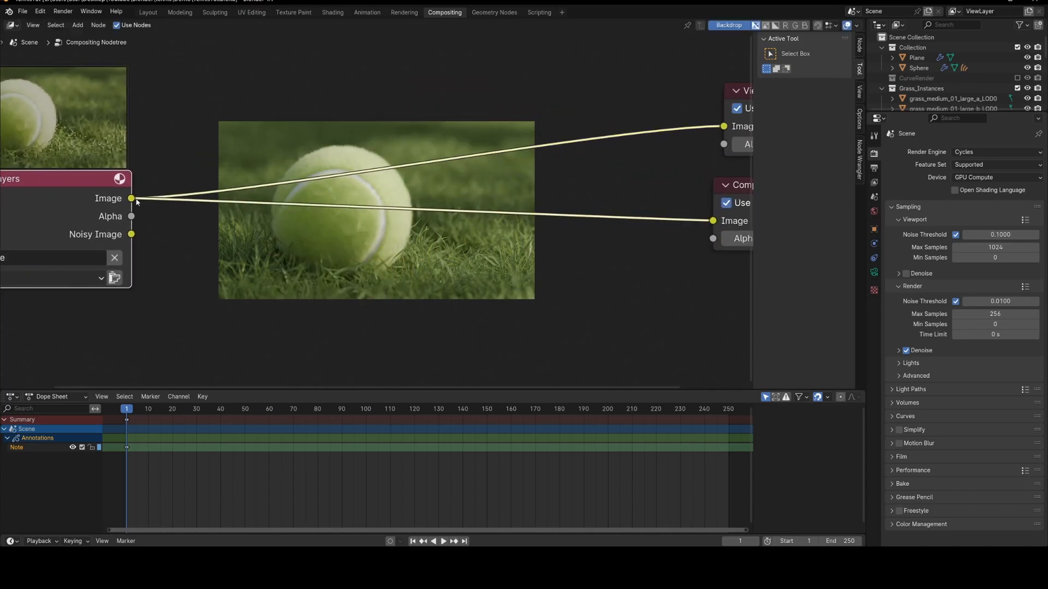
pyautogui.keyDown('shift'); pyautogui.moveTo(389, 128); pyautogui.dragTo(362, 250, button='right'); pyautogui.keyUp('shift')
pyautogui.press('g')
pyautogui.click(604, 194)
pyautogui.click(497, 143)
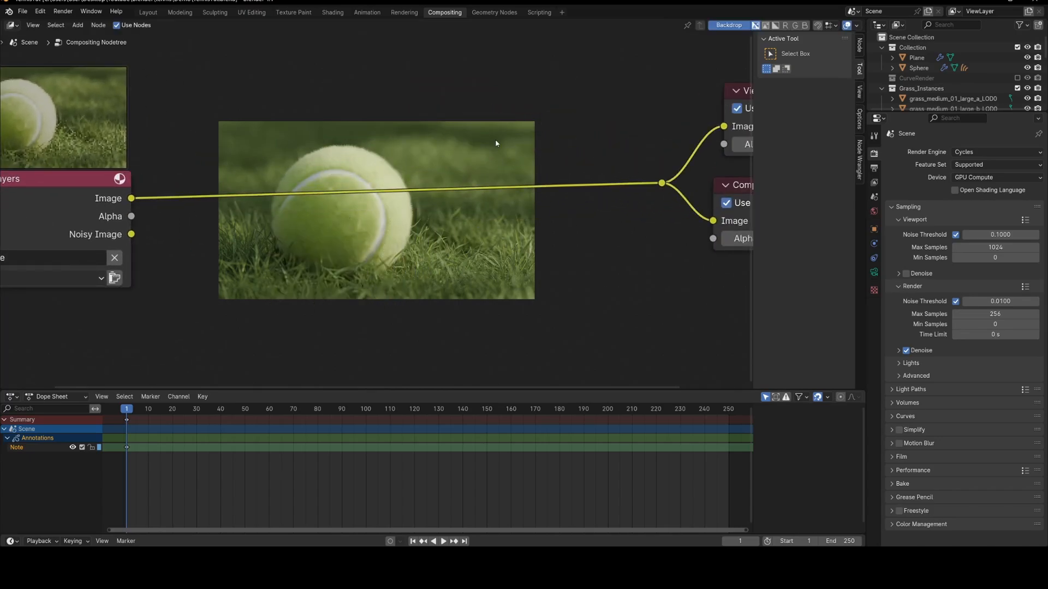
# - Add a Lens Distortion node on the link between Render Layers and the reroute
pyautogui.hotkey('shift', 'a')
pyautogui.click(497, 141)
pyautogui.write('lens')
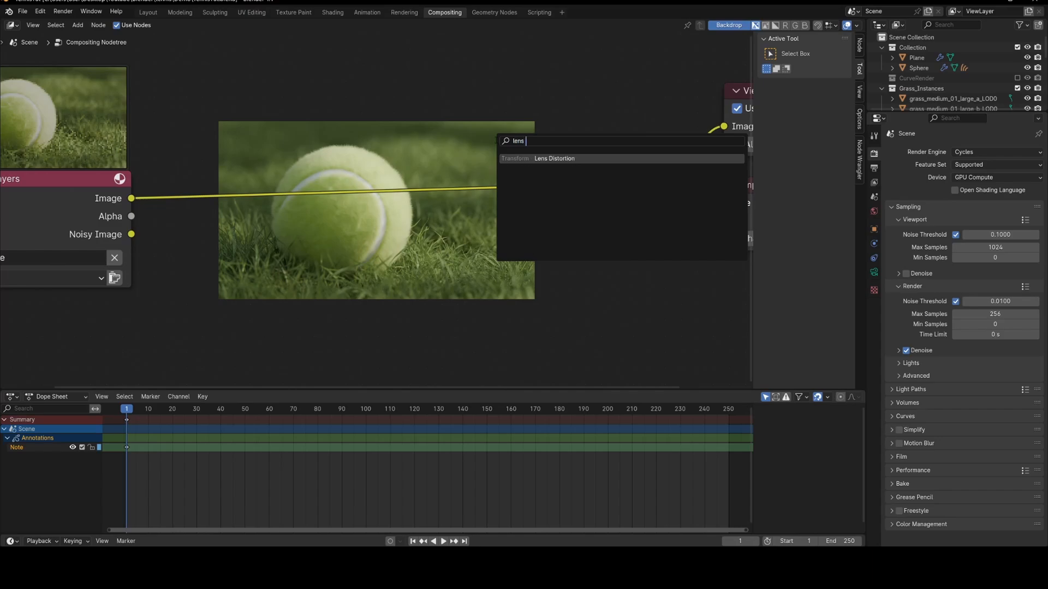
pyautogui.press('Return')
pyautogui.click(144, 155)
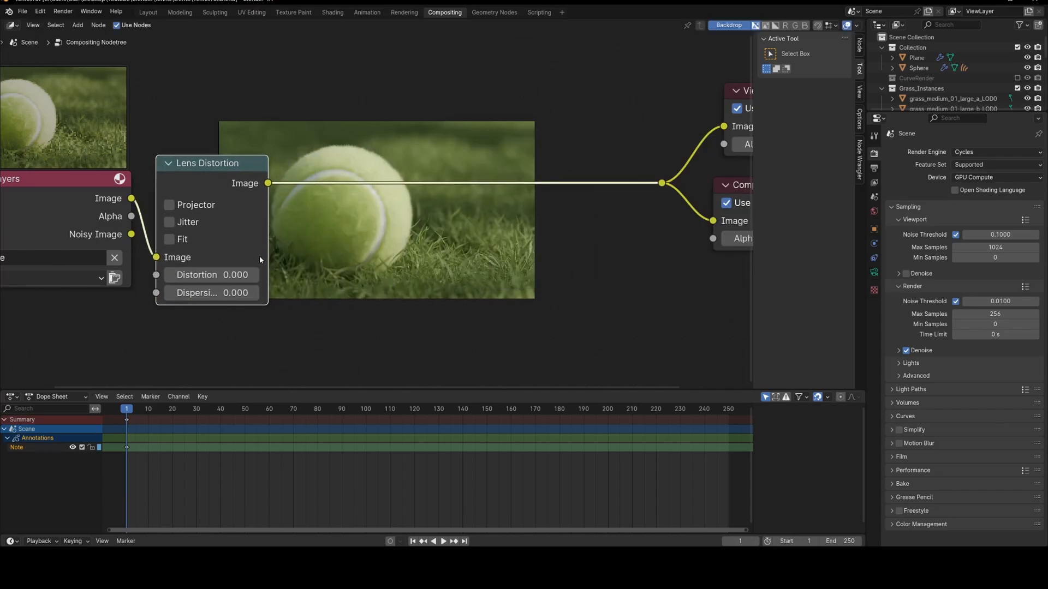
# - Set the Lens Distortion node's Distortion to 0.01 and enable Fit
pyautogui.click(253, 278)
pyautogui.moveTo(327, 269); pyautogui.dragTo(253, 244, button='middle')
pyautogui.scroll(2, 207, 241)
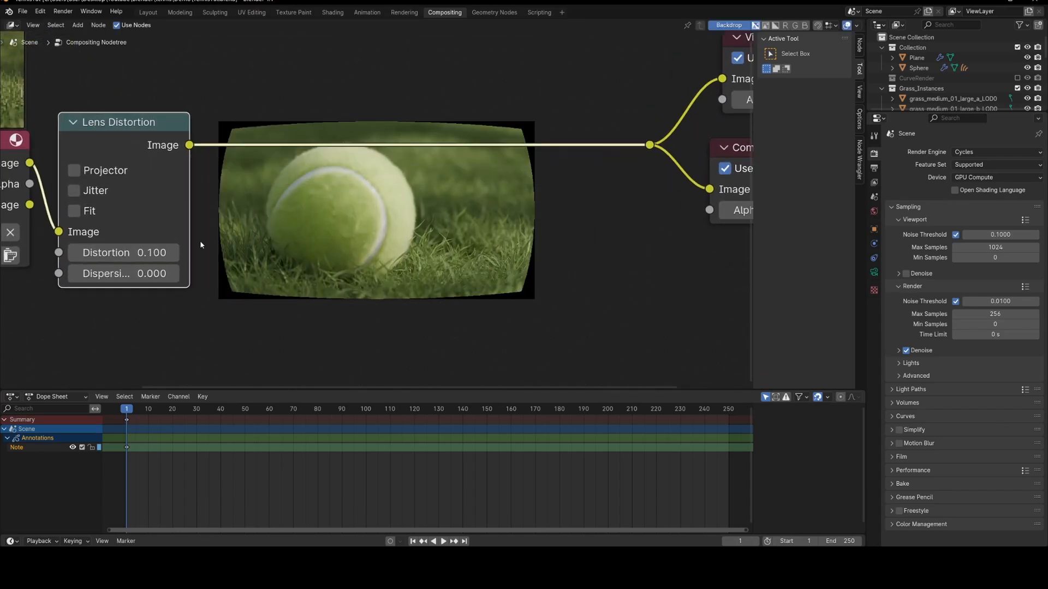
pyautogui.click(130, 258)
pyautogui.write('.01')
pyautogui.press('Return')
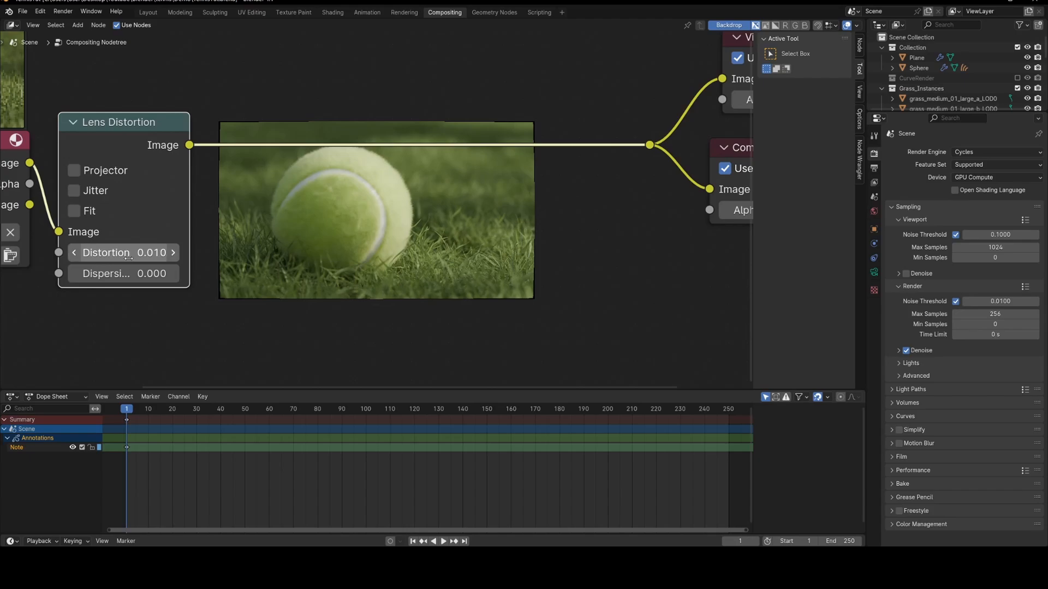
pyautogui.click(91, 210)
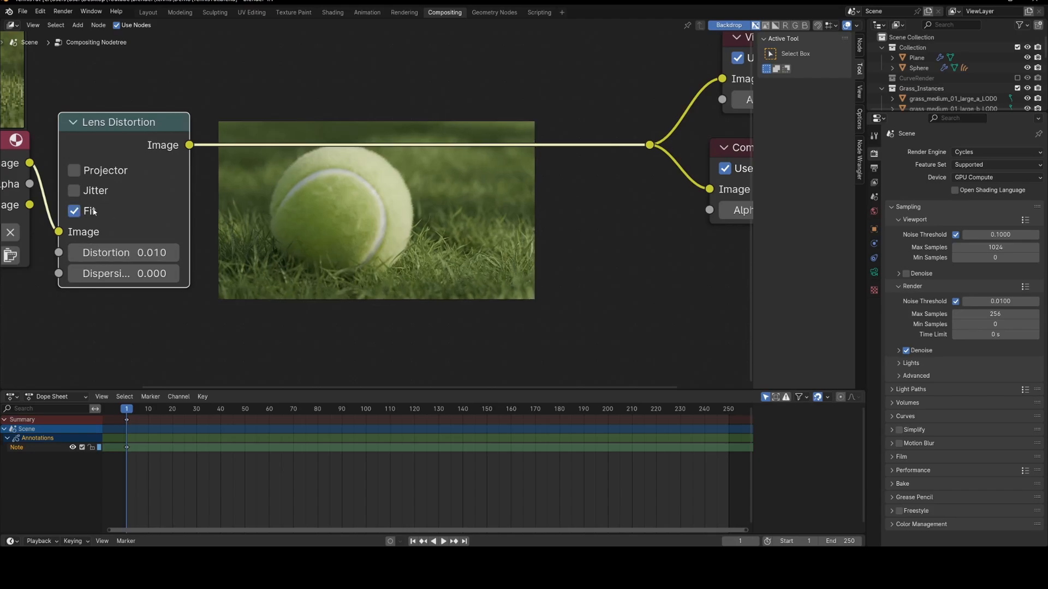
pyautogui.scroll(-2, 380, 169)
pyautogui.moveTo(287, 234); pyautogui.dragTo(329, 221, button='middle')
pyautogui.scroll(2, 424, 226)
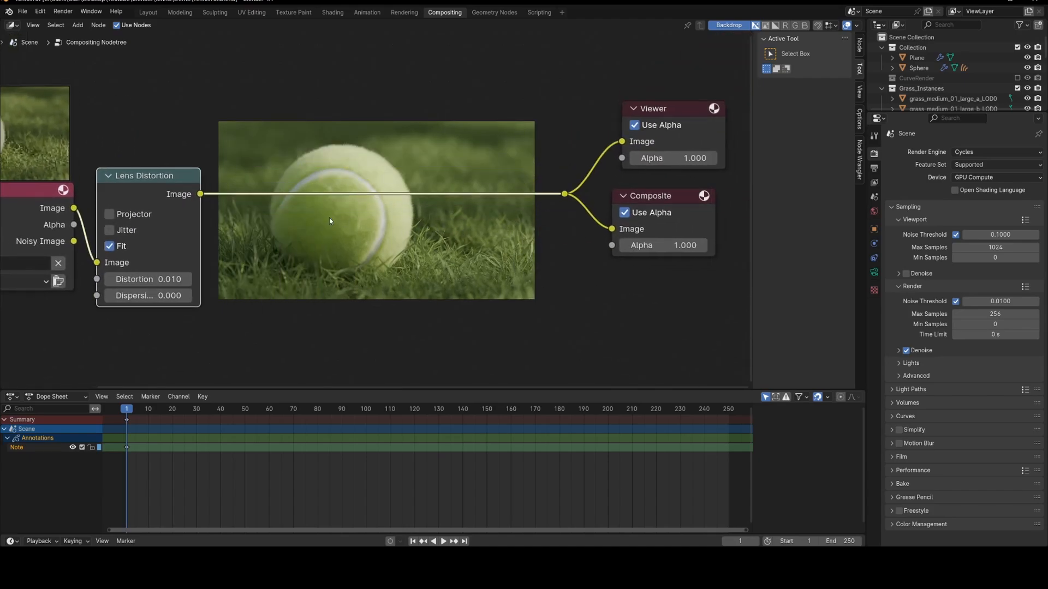
pyautogui.moveTo(221, 269); pyautogui.dragTo(210, 264, button='middle')
pyautogui.moveTo(300, 294); pyautogui.dragTo(363, 294, button='middle')
pyautogui.scroll(-6, 347, 280)
pyautogui.scroll(3, 362, 294)
pyautogui.moveTo(332, 263); pyautogui.dragTo(364, 296, button='middle')
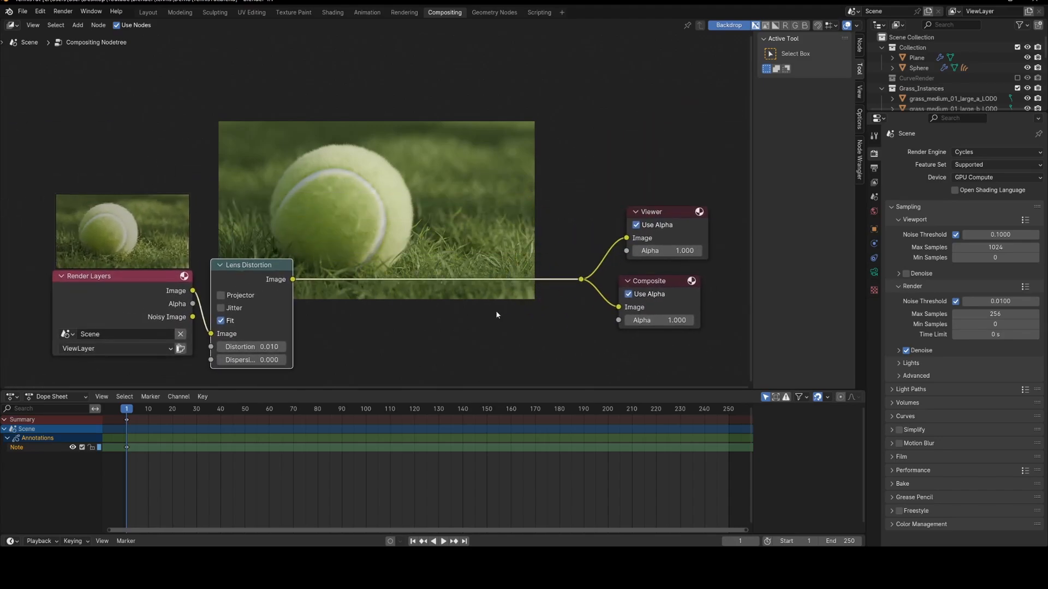